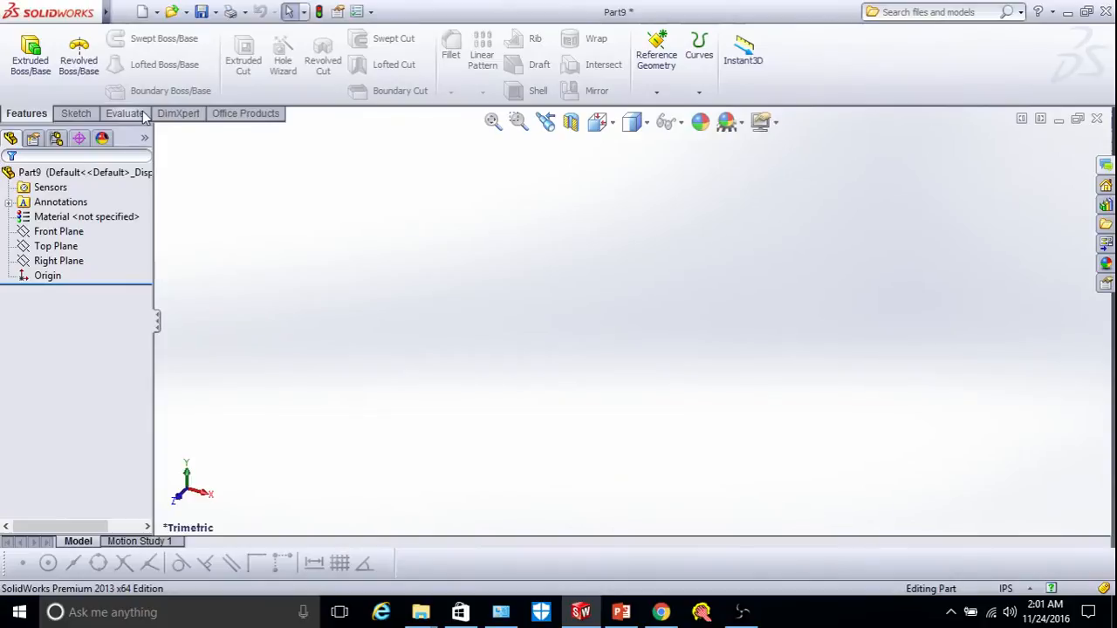
# Add the Sheet Metal tool set to the CommandManager and display its commands.
pyautogui.rightClick(144, 118)
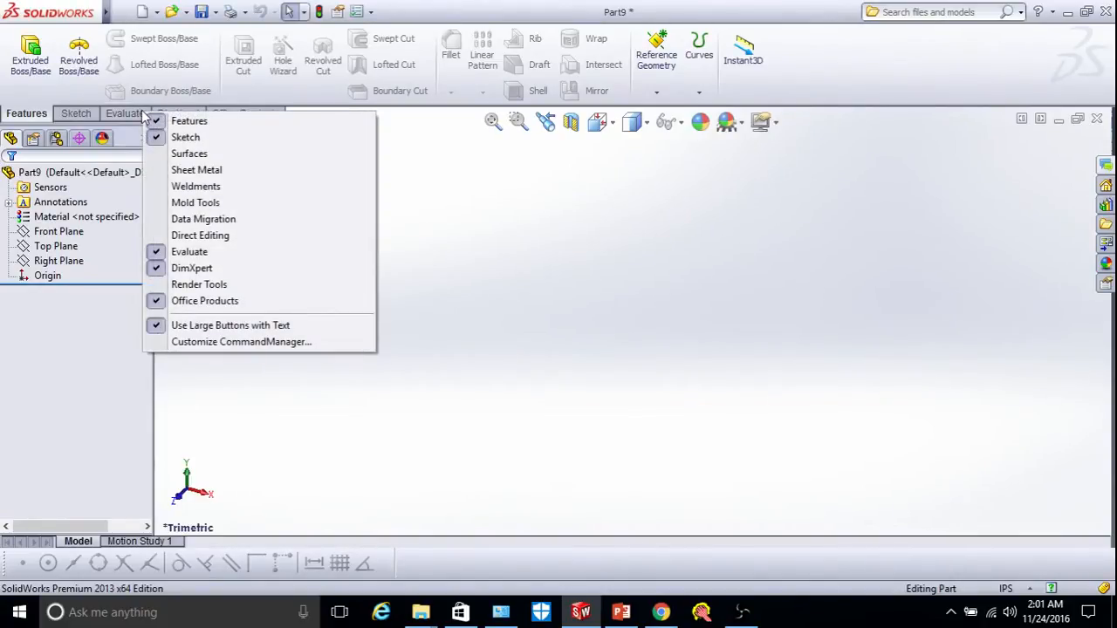
pyautogui.click(201, 170)
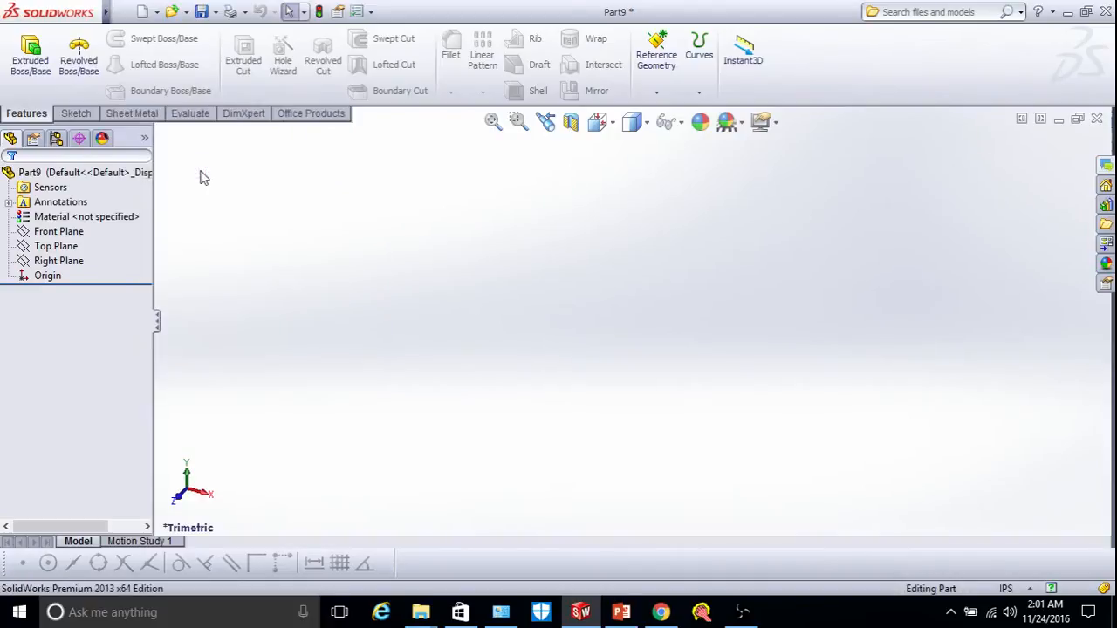
pyautogui.click(131, 115)
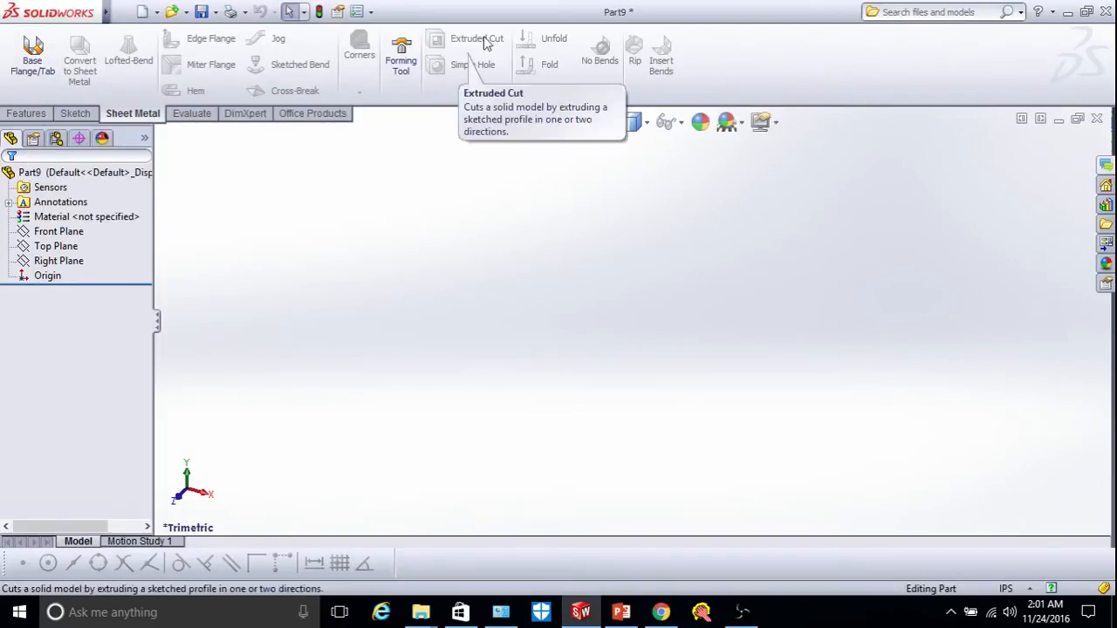
# Start a base flange by sketching on the Front Plane, viewed Normal To.
pyautogui.click(30, 64)
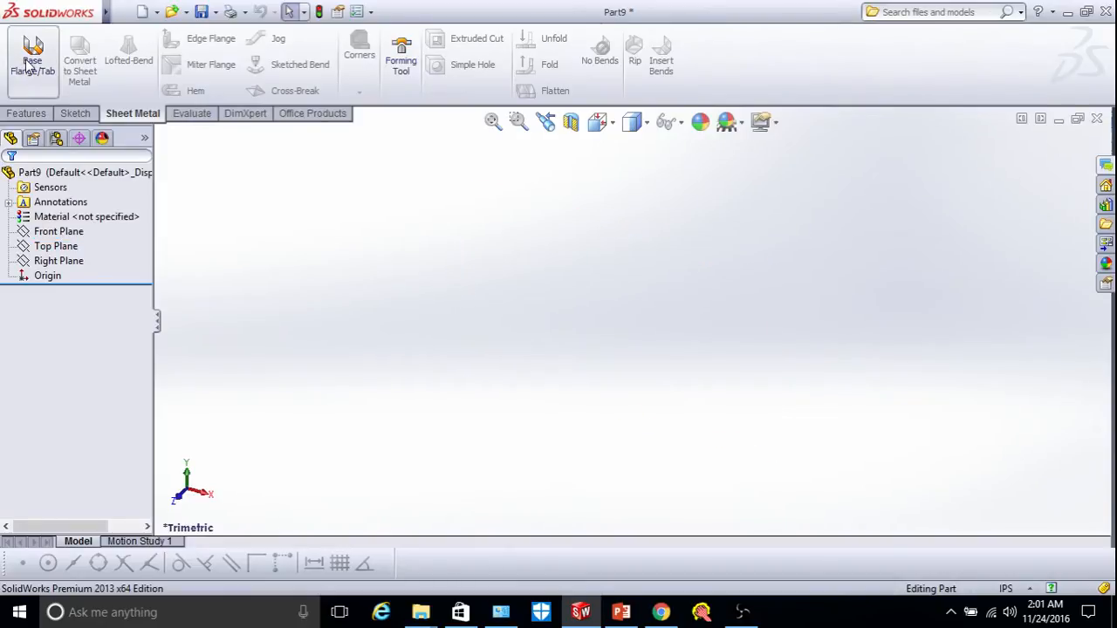
pyautogui.click(45, 237)
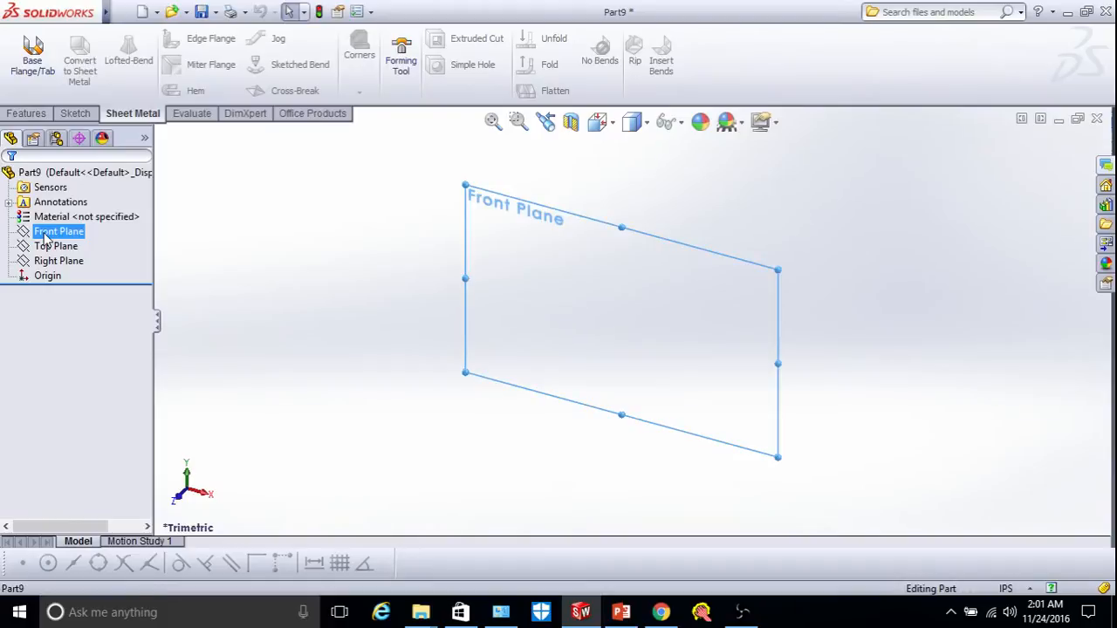
pyautogui.click(598, 122)
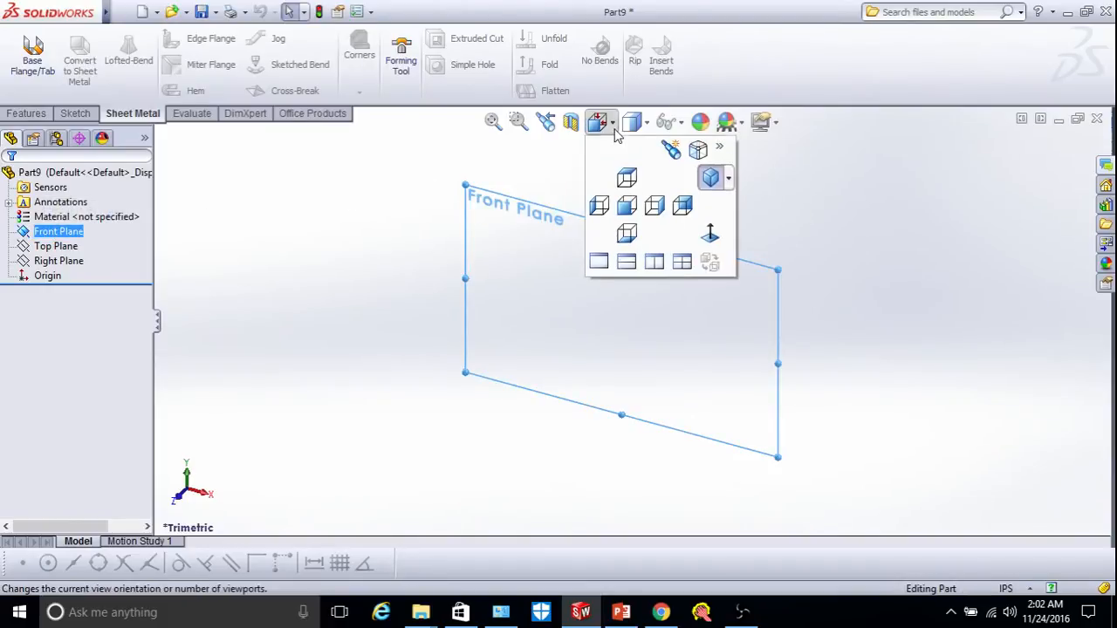
pyautogui.click(709, 235)
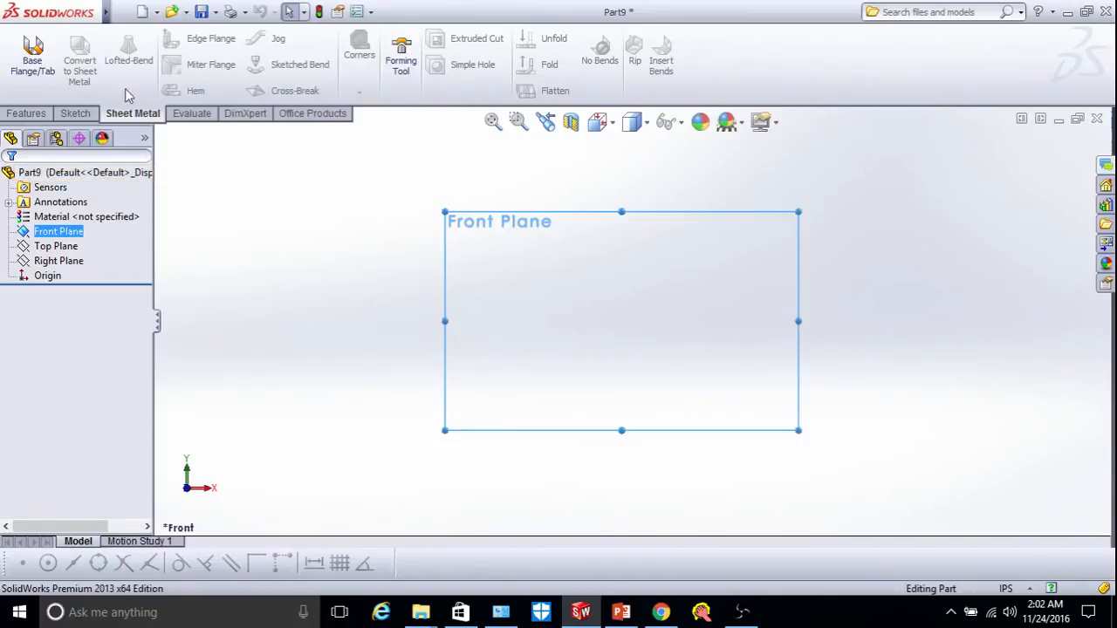
pyautogui.click(75, 114)
pyautogui.click(24, 51)
# Draw an open L from a horizontal line left of the origin and an upward vertical leg.
pyautogui.click(102, 39)
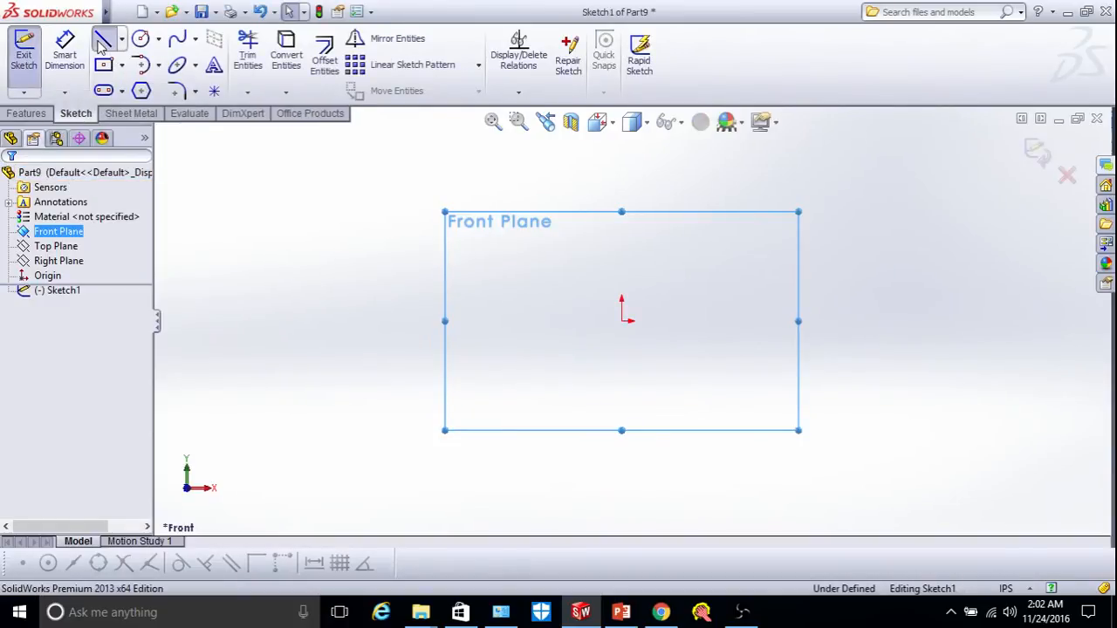
pyautogui.click(481, 379)
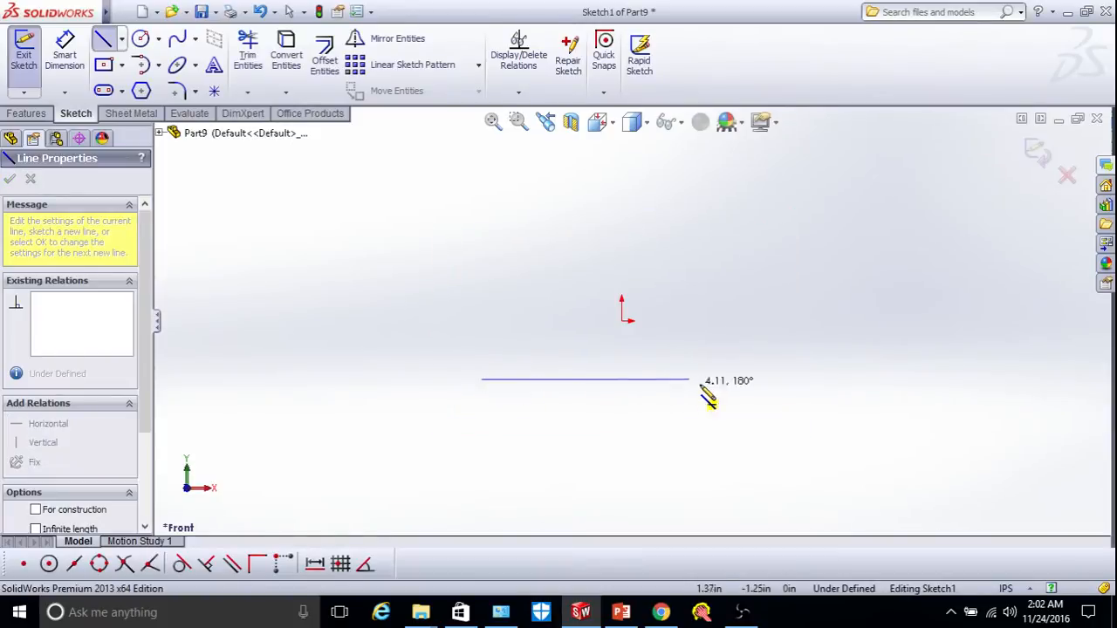
pyautogui.click(736, 281)
pyautogui.rightClick(790, 269)
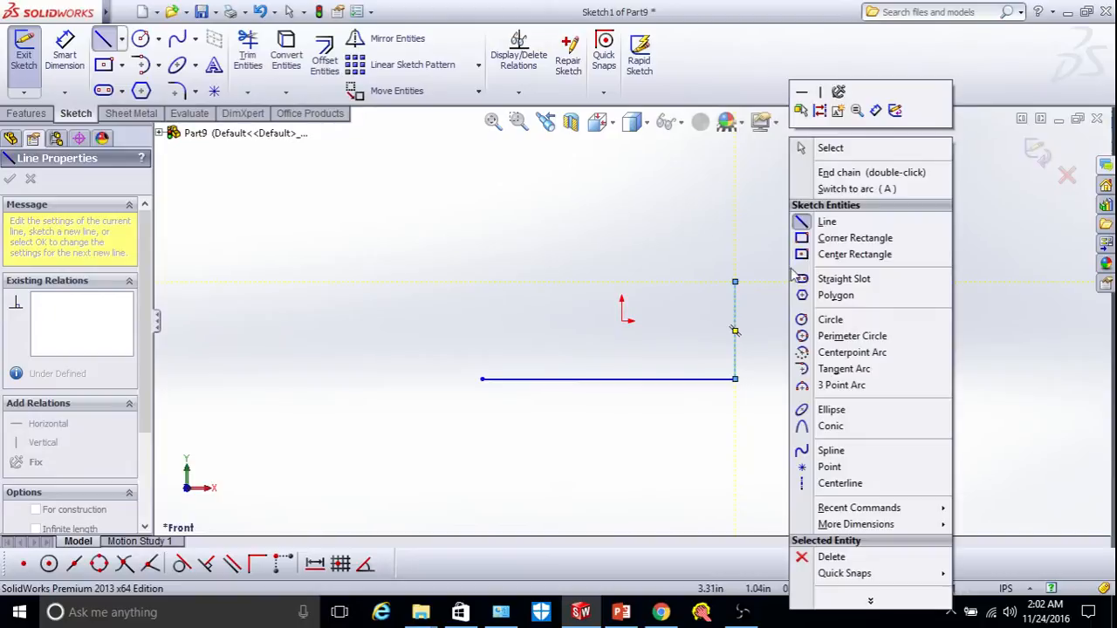
pyautogui.click(816, 220)
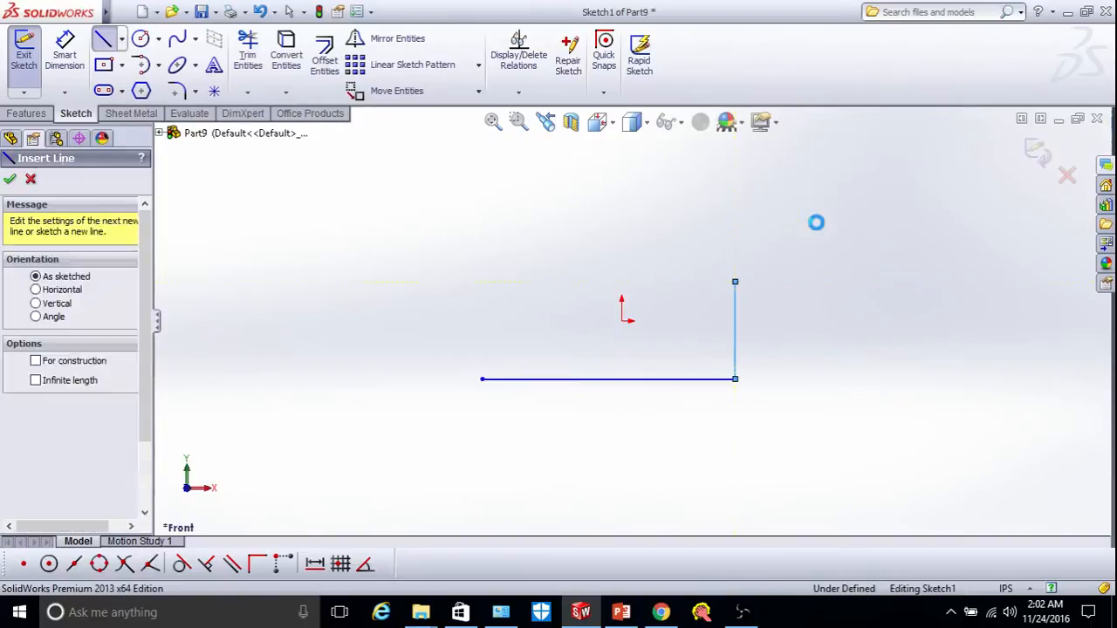
# Dimension the vertical line to 7 in and the horizontal line to 25 in.
pyautogui.click(64, 52)
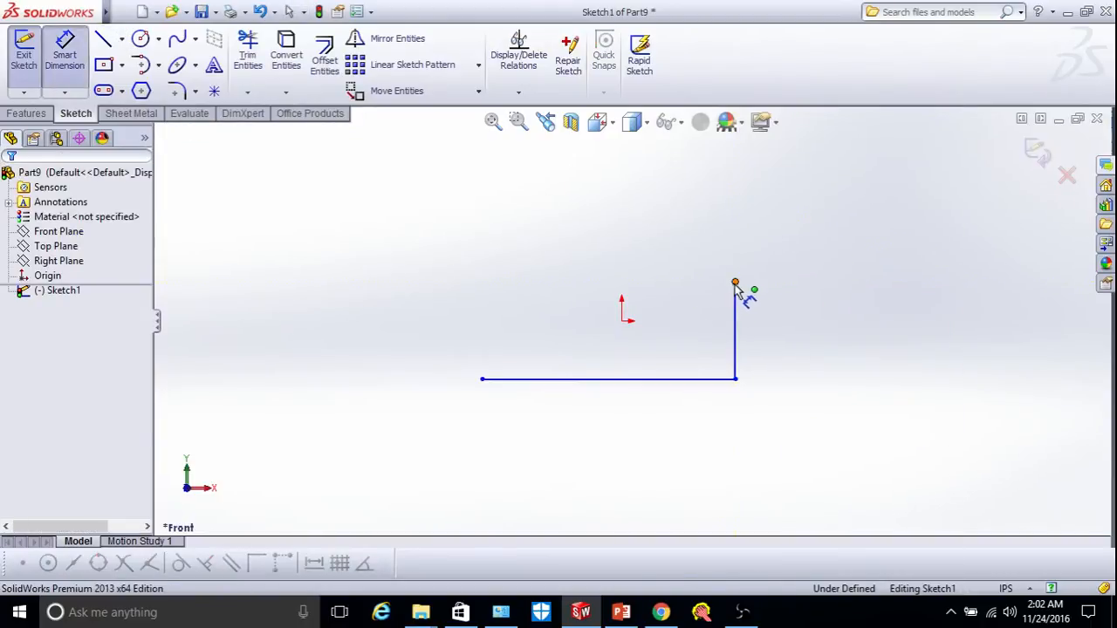
pyautogui.click(735, 380)
pyautogui.click(735, 282)
pyautogui.click(794, 372)
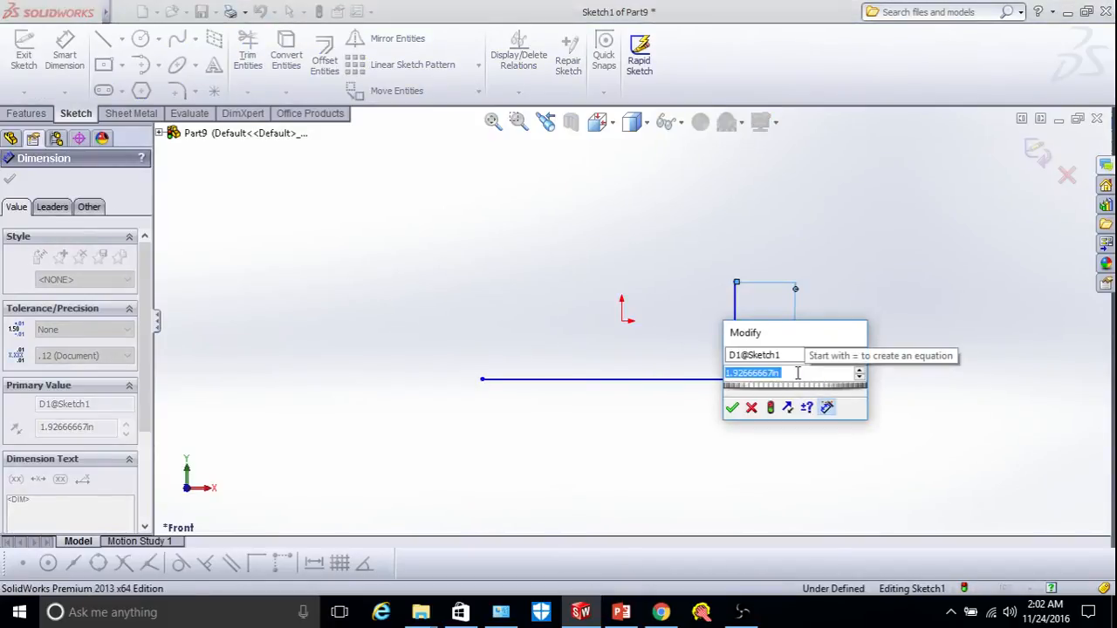
pyautogui.write('7')
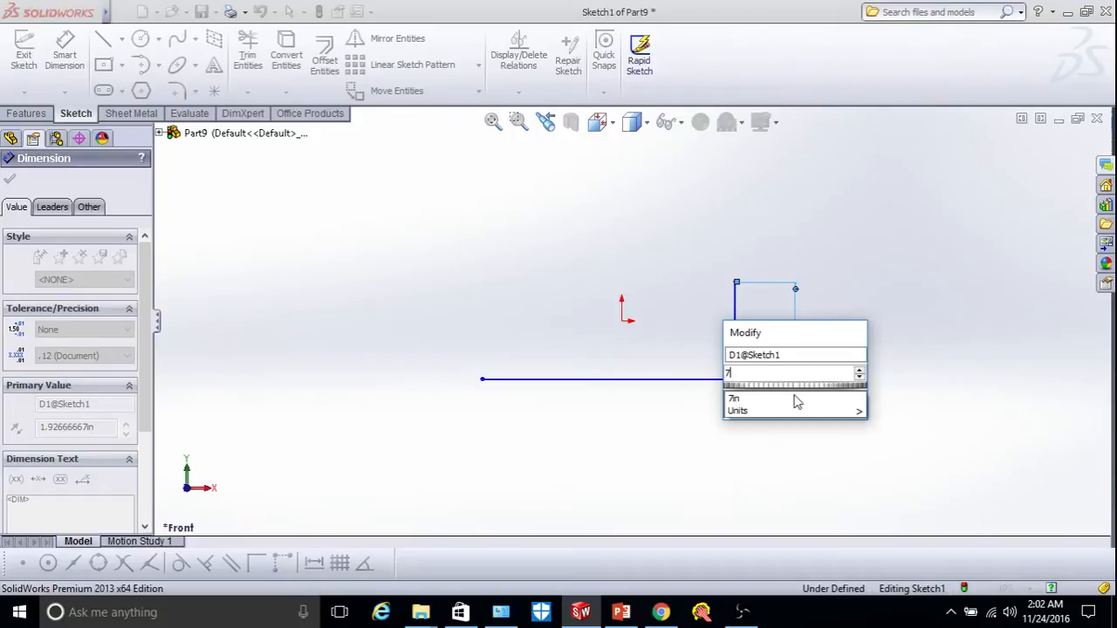
pyautogui.click(748, 399)
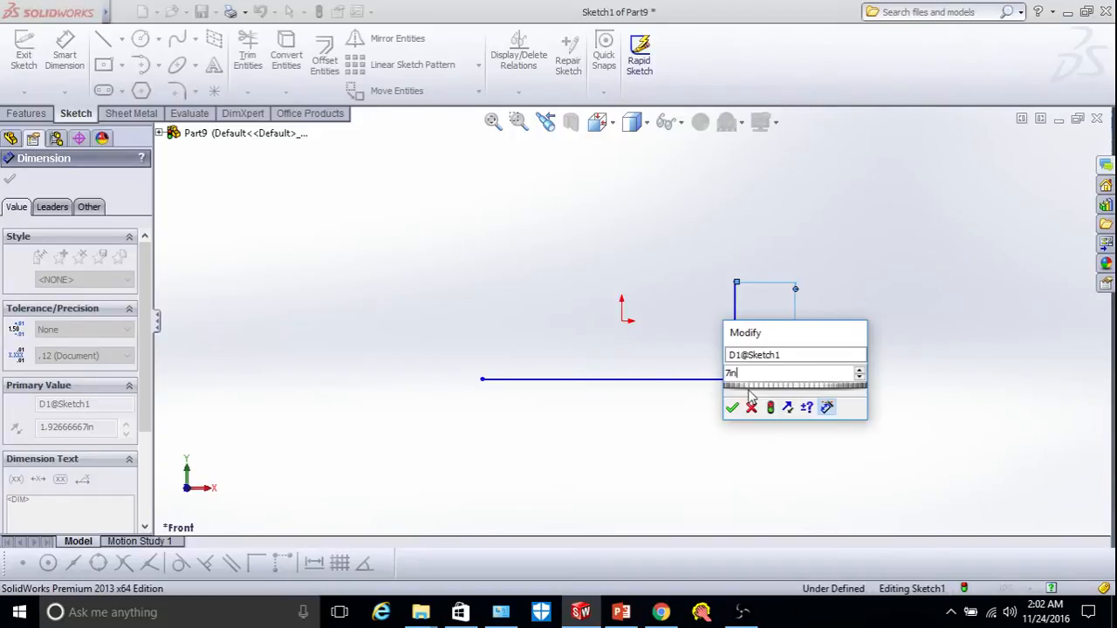
pyautogui.click(733, 408)
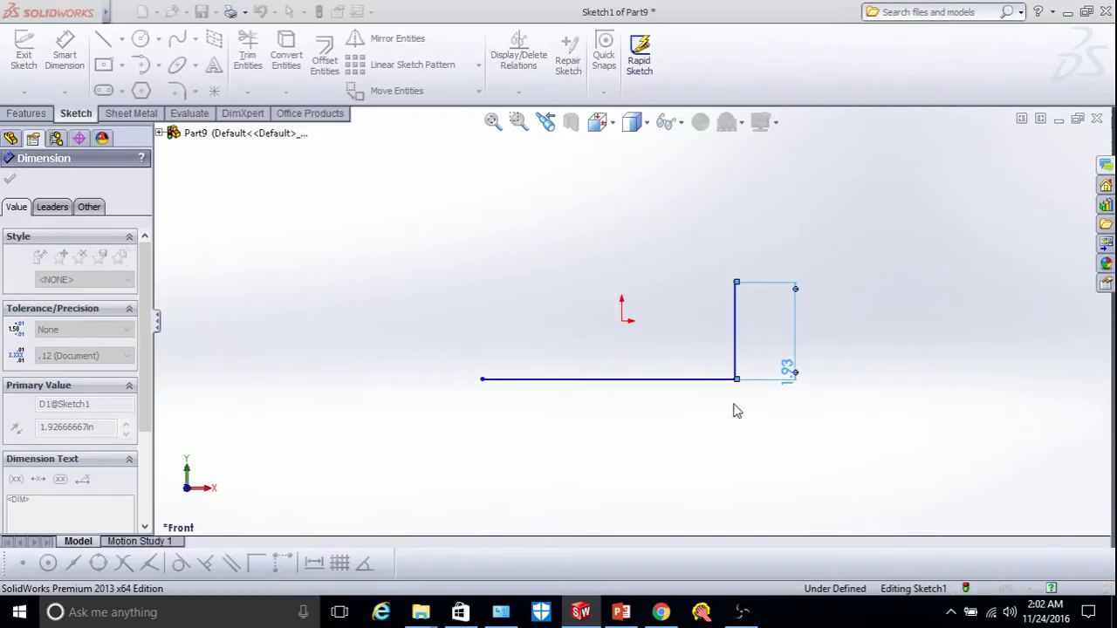
pyautogui.click(482, 381)
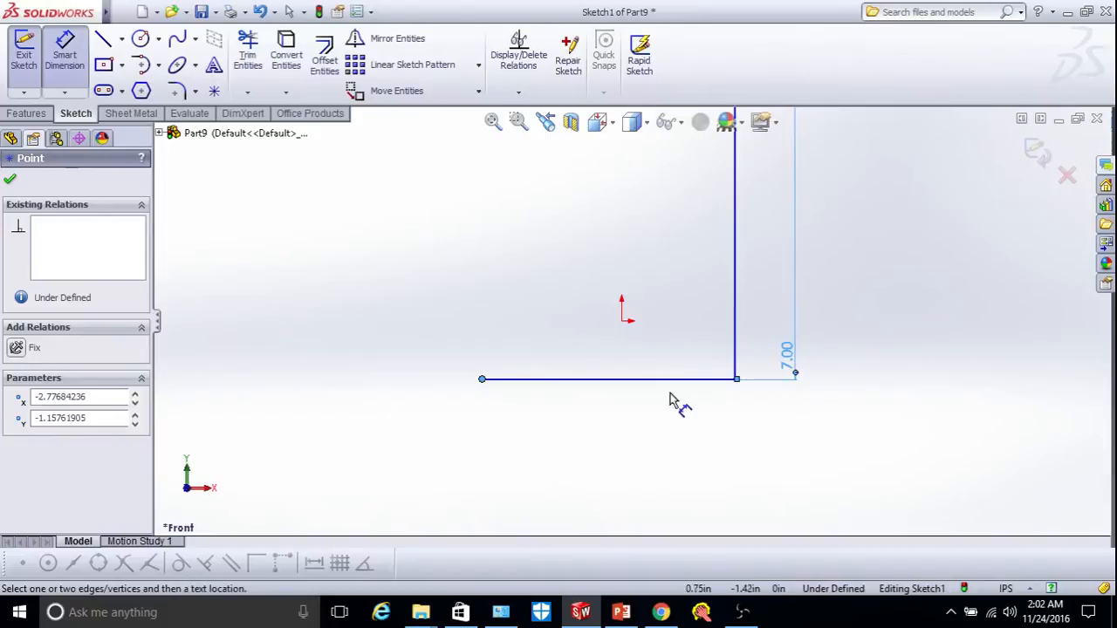
pyautogui.click(736, 380)
pyautogui.click(714, 408)
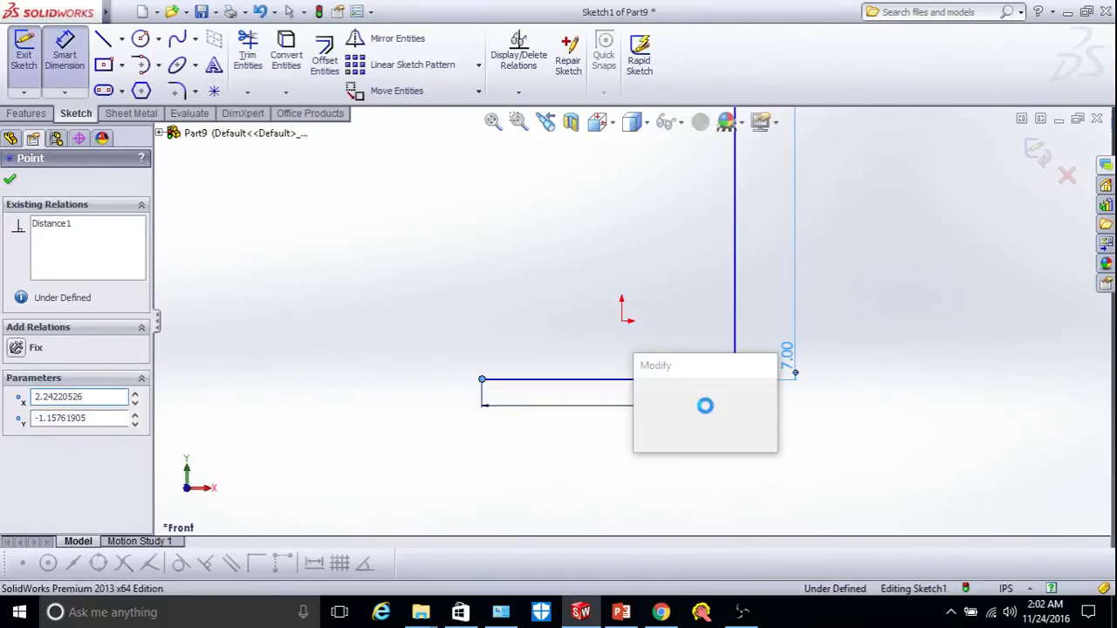
pyautogui.write('25')
pyautogui.press('Return')
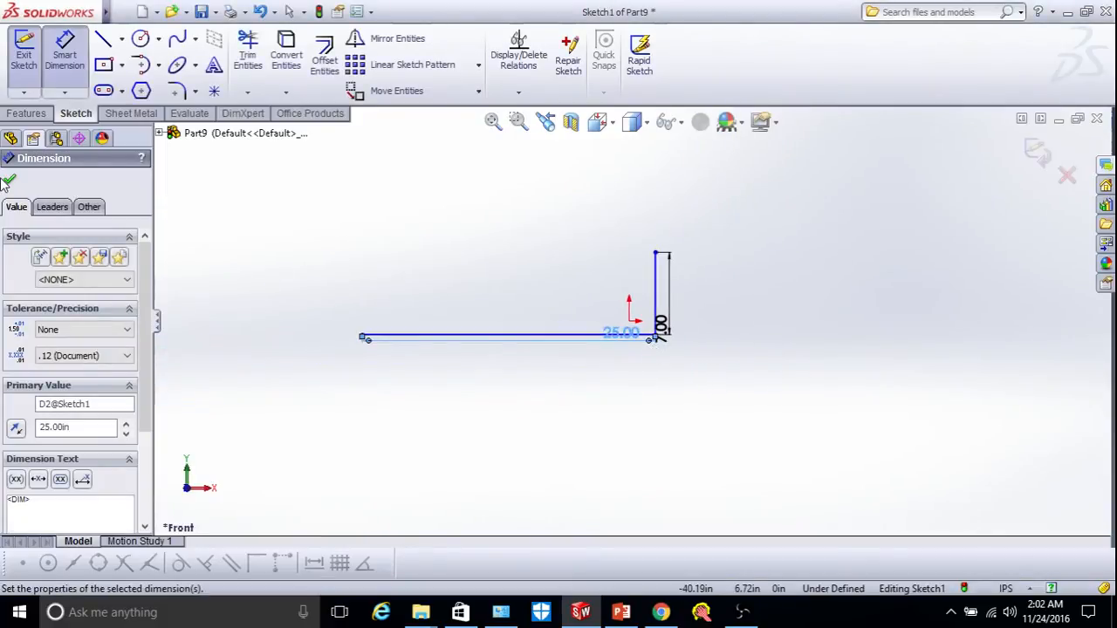
pyautogui.click(10, 182)
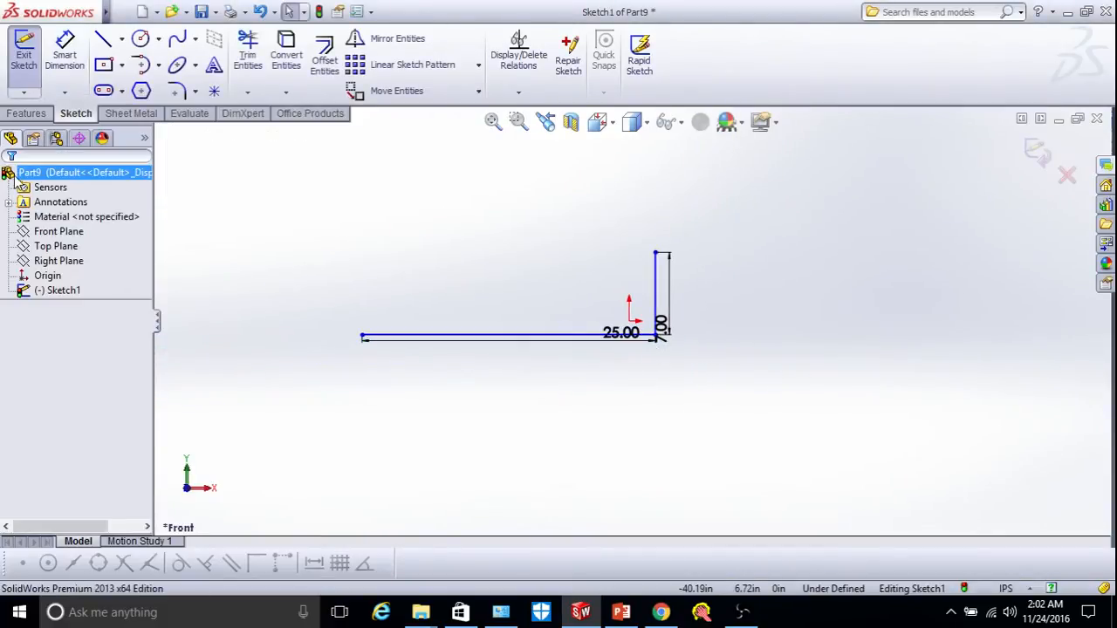
# Create a base flange from the sketch with a Direction 1 Blind depth of 15 in.
pyautogui.click(129, 115)
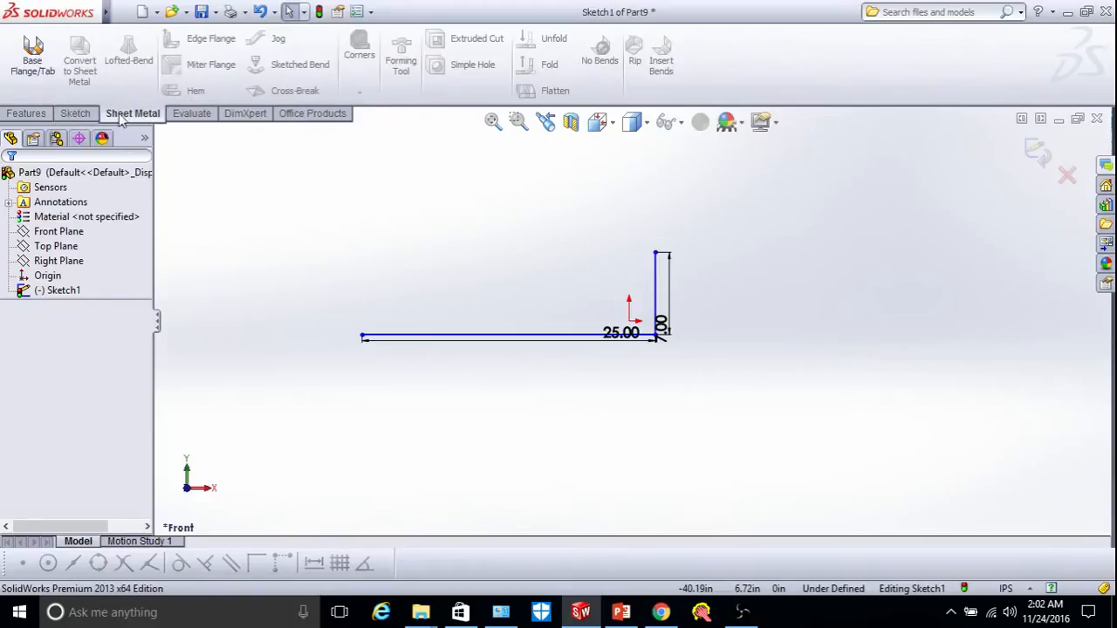
pyautogui.click(31, 63)
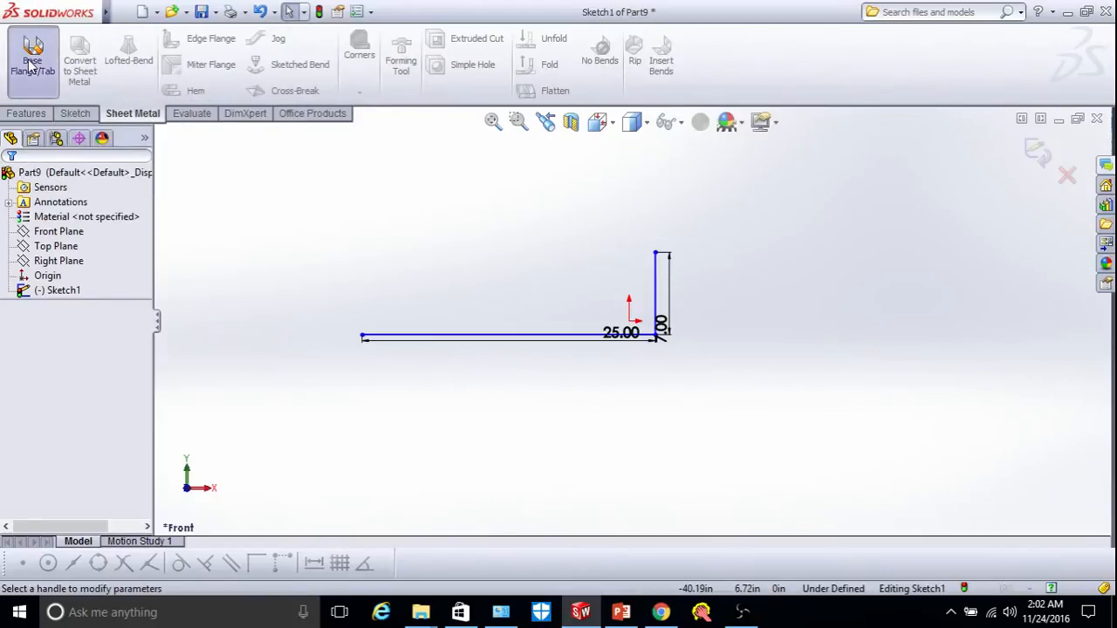
pyautogui.scroll(-2, 514, 321)
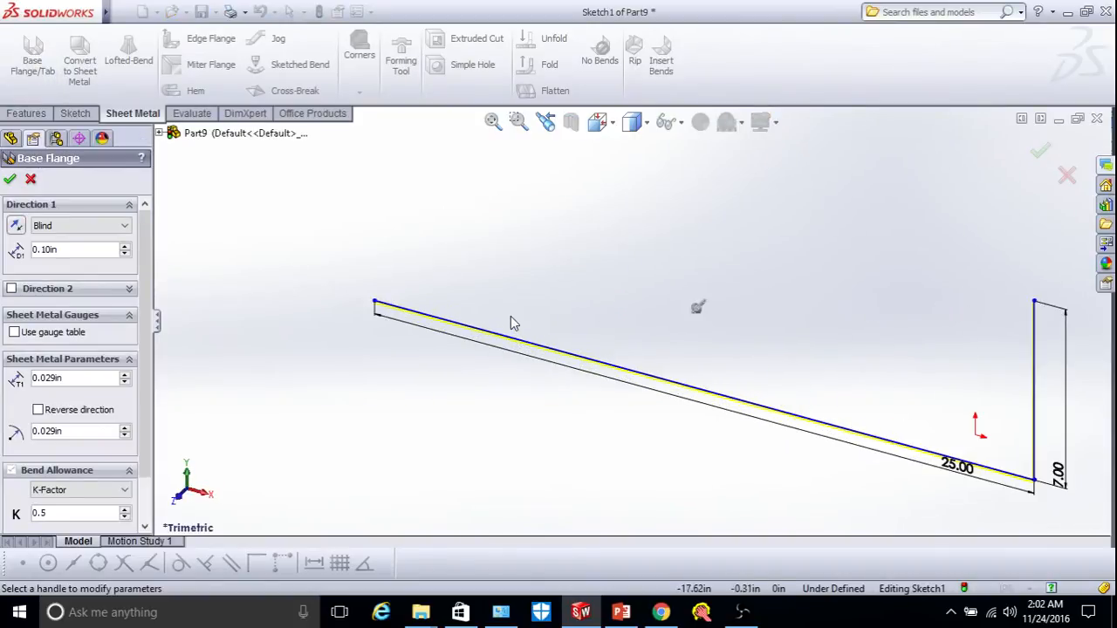
pyautogui.scroll(-2, 381, 299)
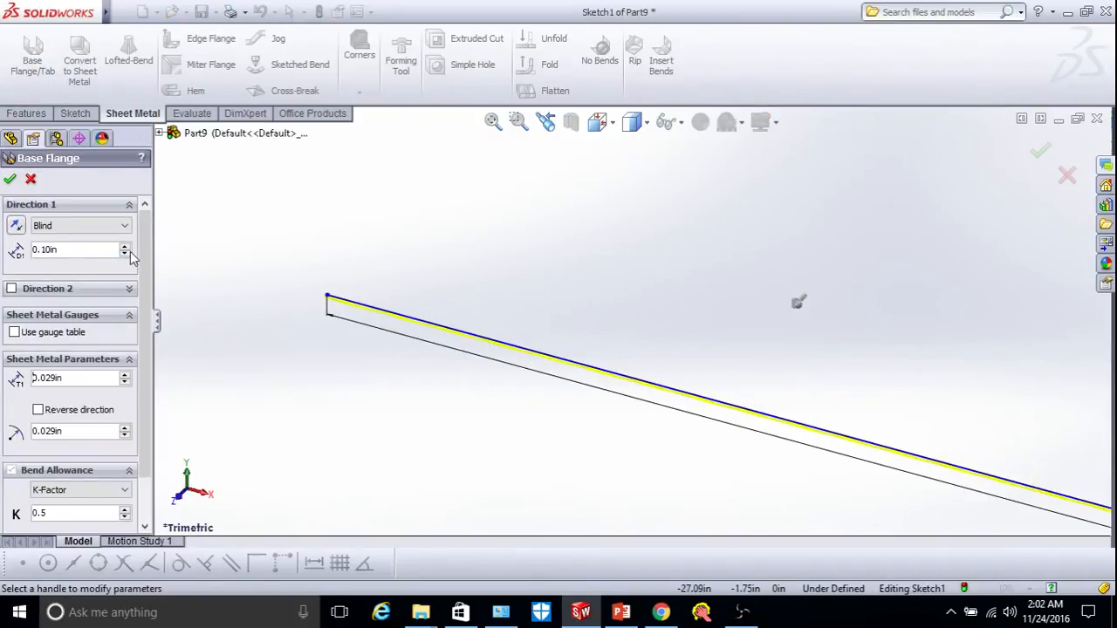
pyautogui.scroll(-2, 429, 315)
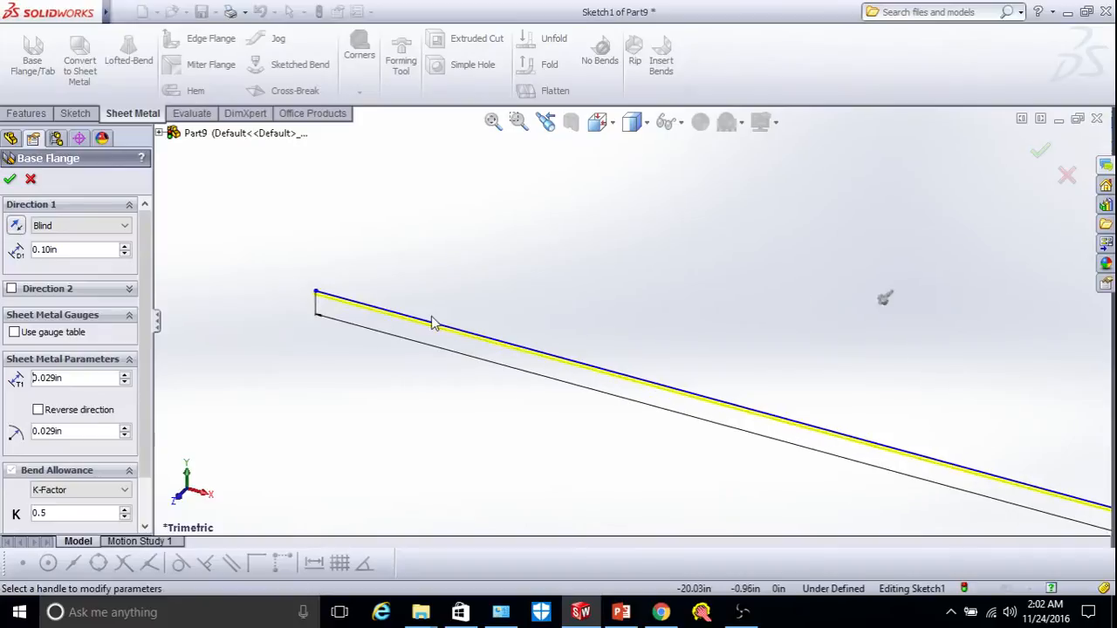
pyautogui.scroll(2, 429, 317)
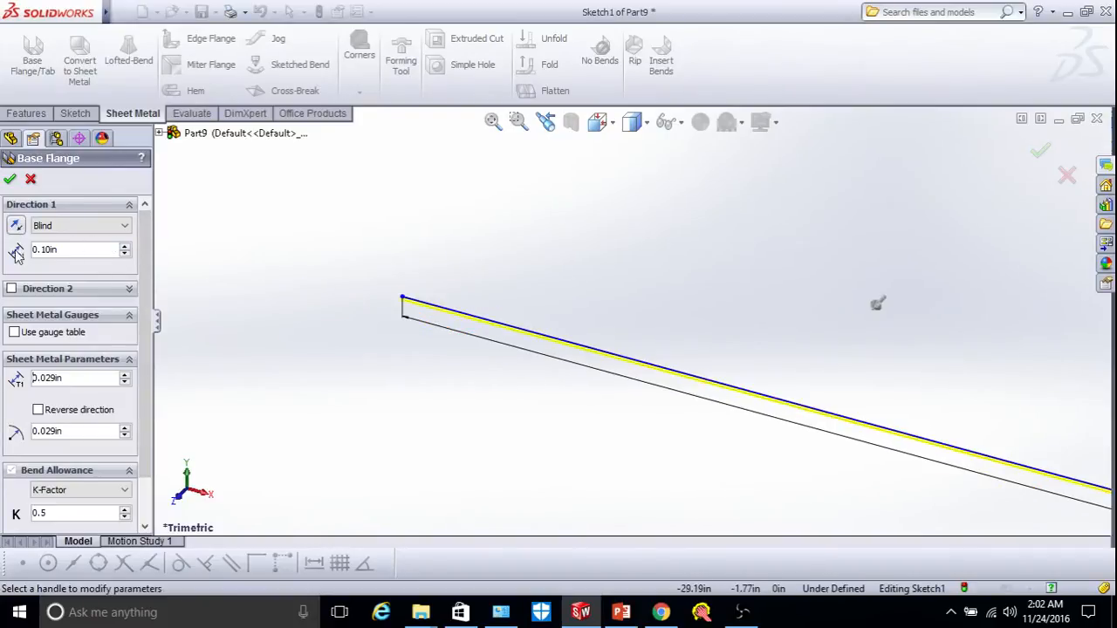
pyautogui.click(124, 247)
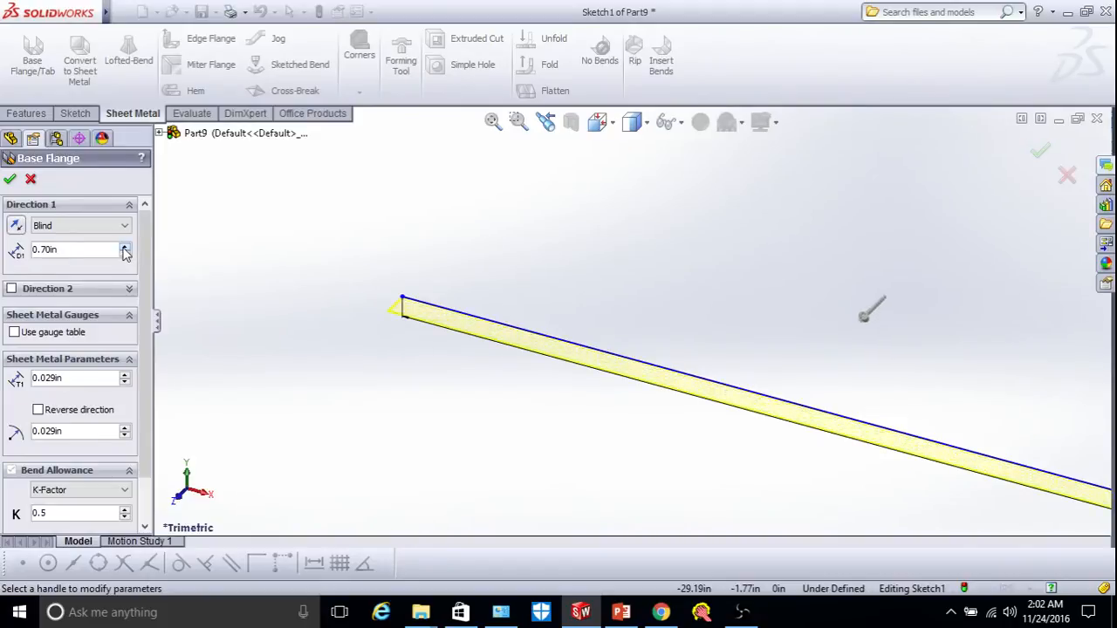
pyautogui.click(123, 247)
pyautogui.click(124, 247)
pyautogui.click(123, 247)
pyautogui.click(82, 249)
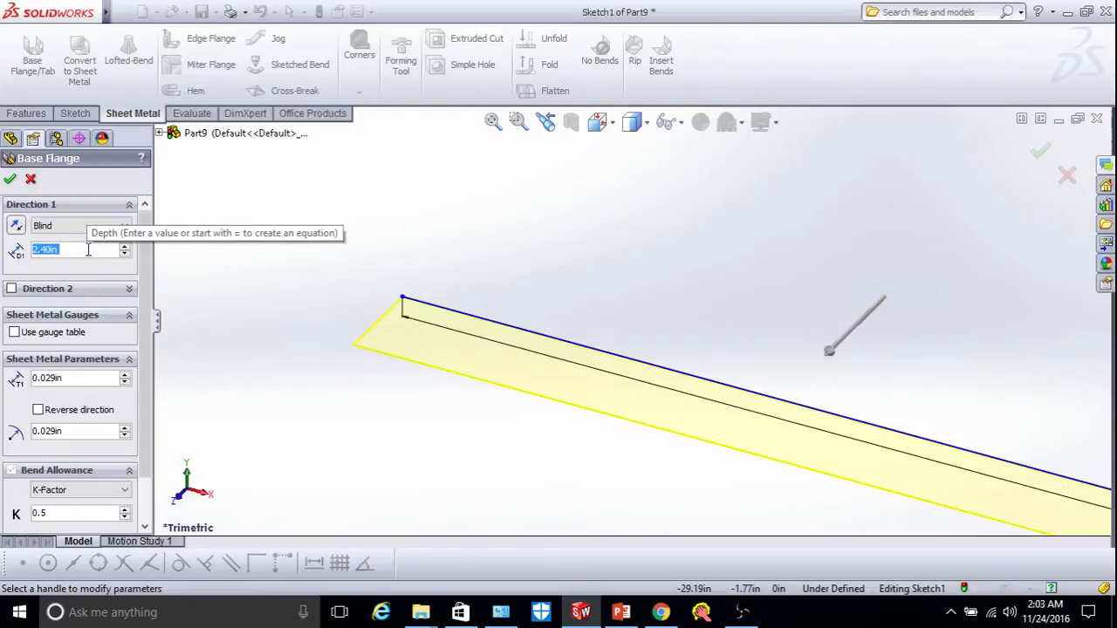
pyautogui.write('15')
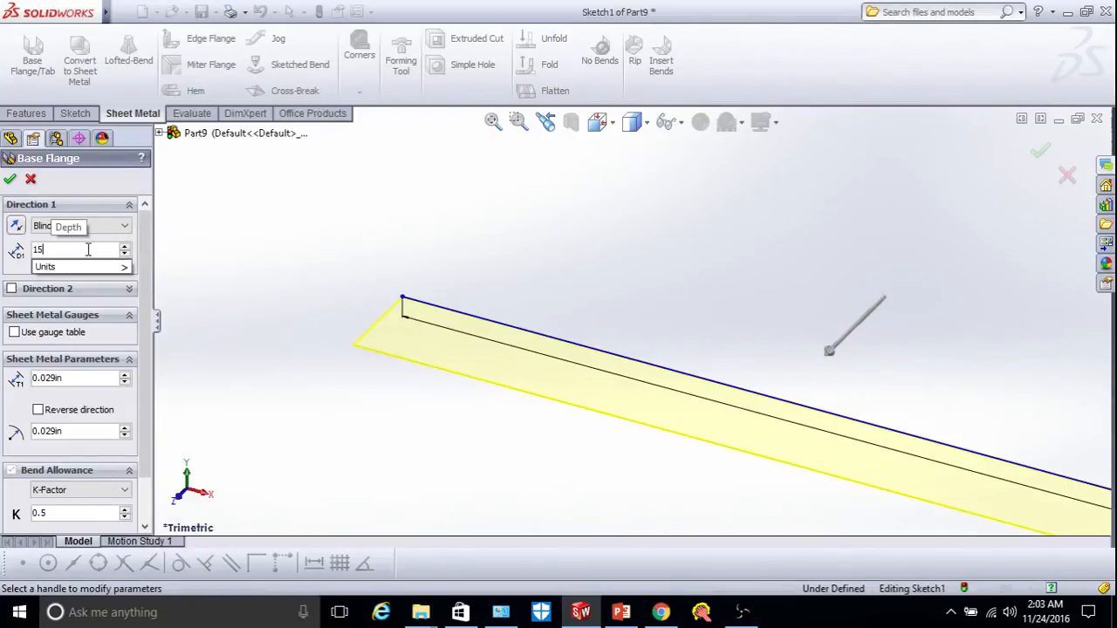
pyautogui.press('Return')
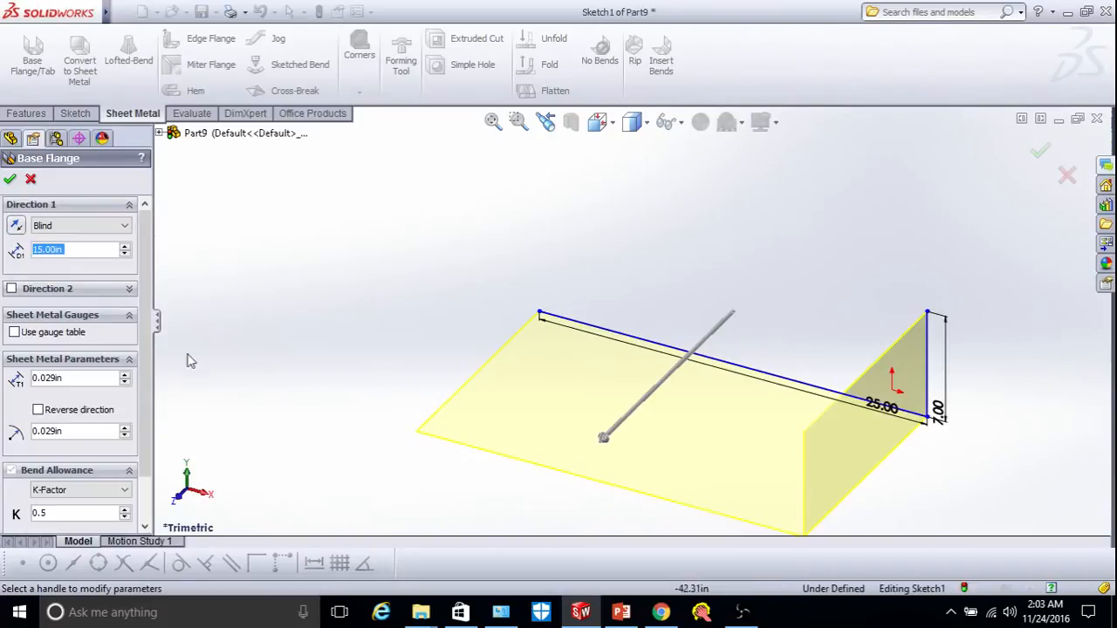
# Try a 20 in Direction 2 extension, then turn Direction 2 off again.
pyautogui.click(12, 289)
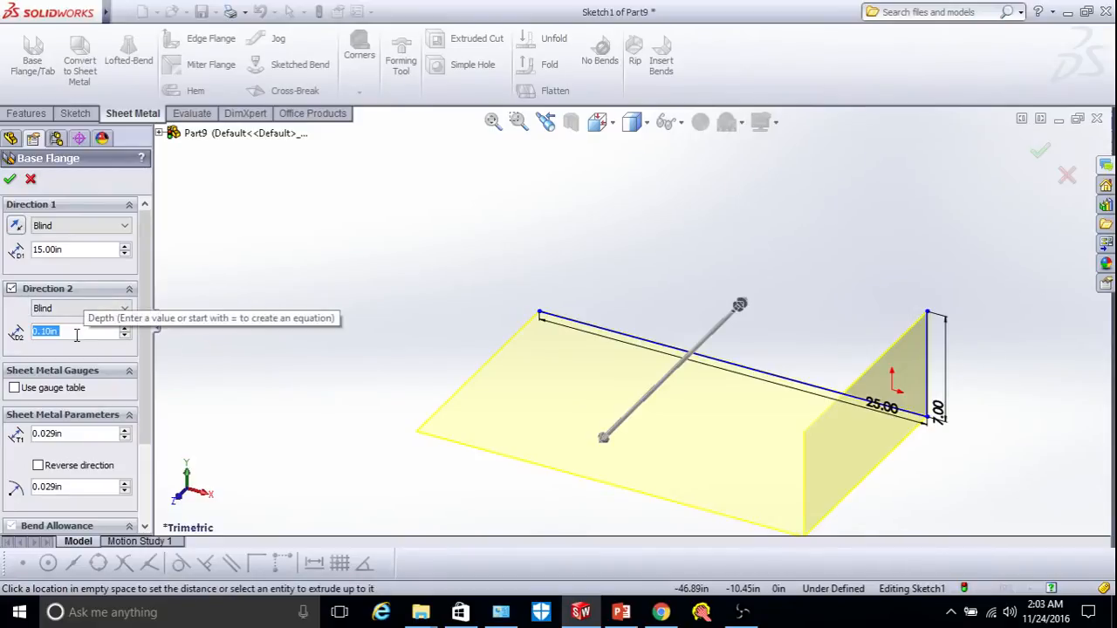
pyautogui.write('20')
pyautogui.press('Return')
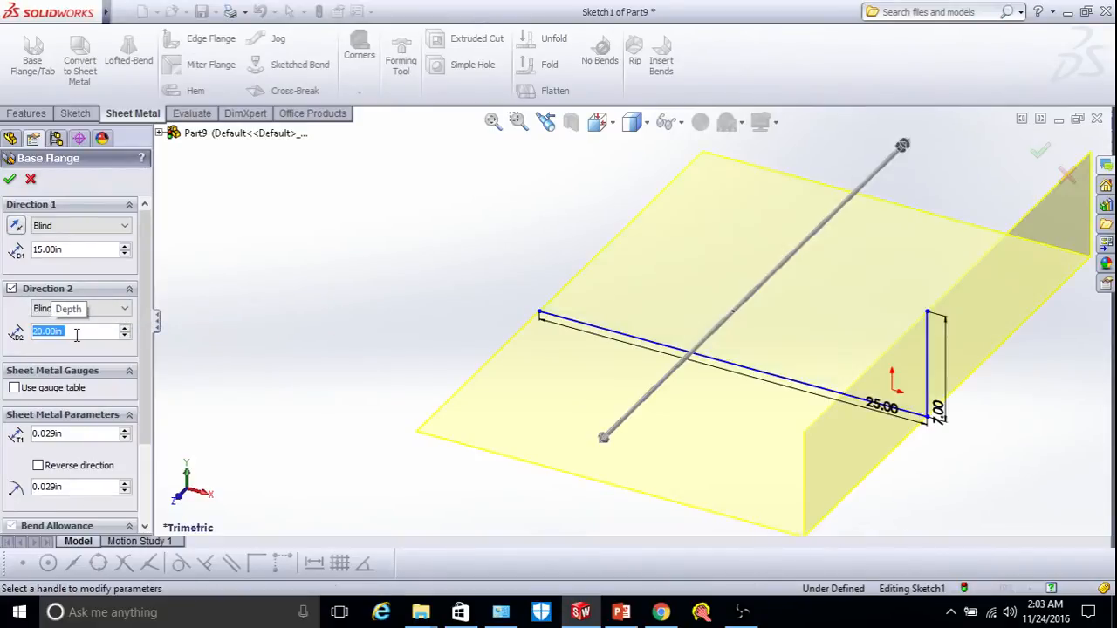
pyautogui.click(11, 289)
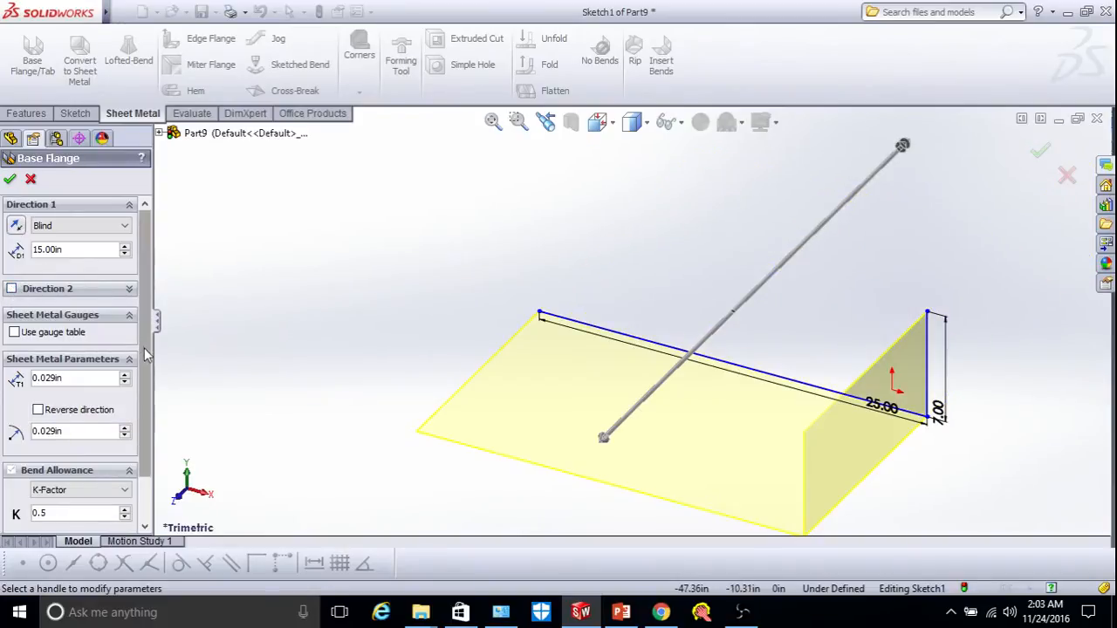
pyautogui.moveTo(144, 347); pyautogui.dragTo(144, 381)
# Set the base flange sheet thickness to 0.029 in.
pyautogui.scroll(-5, 462, 436)
pyautogui.scroll(-4, 504, 302)
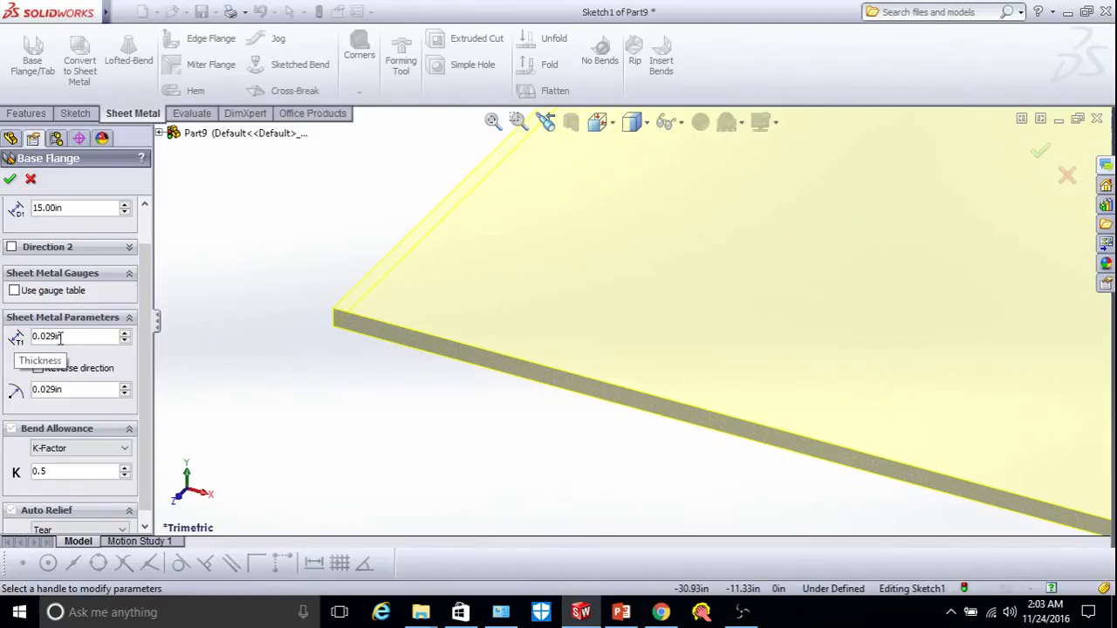
pyautogui.click(125, 335)
pyautogui.click(125, 336)
pyautogui.click(124, 335)
pyautogui.click(125, 335)
pyautogui.click(125, 335)
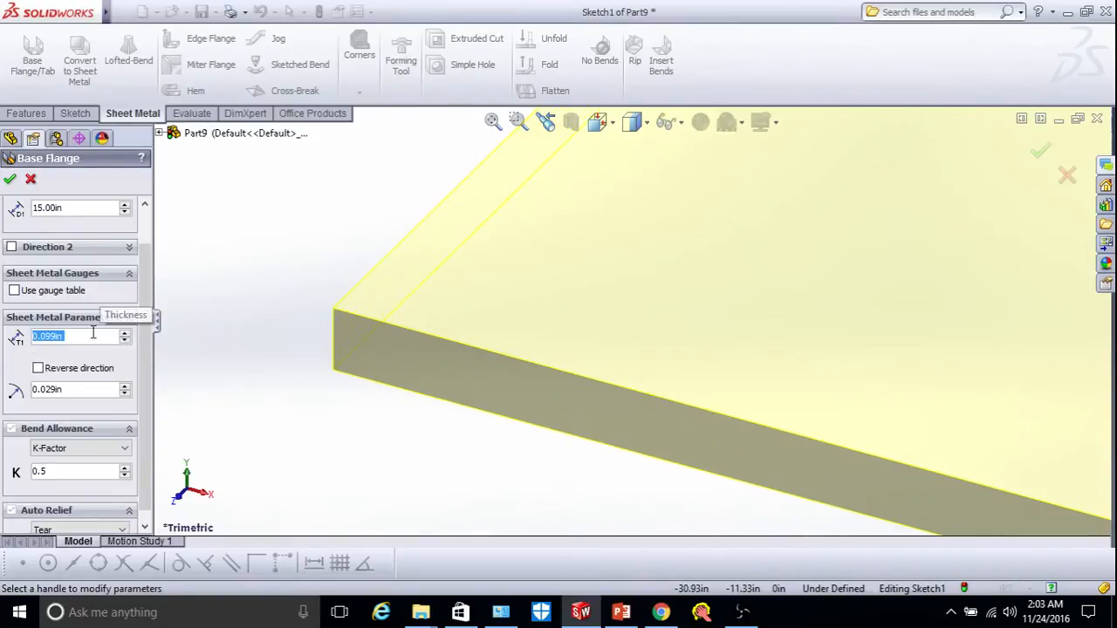
pyautogui.write('0.02')
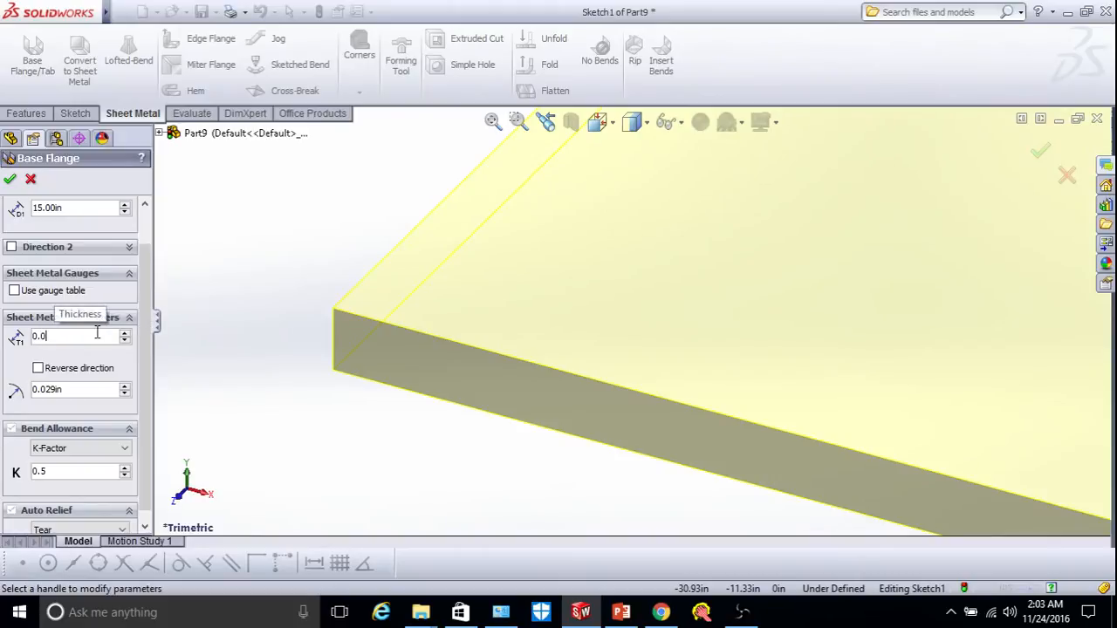
pyautogui.press('Return')
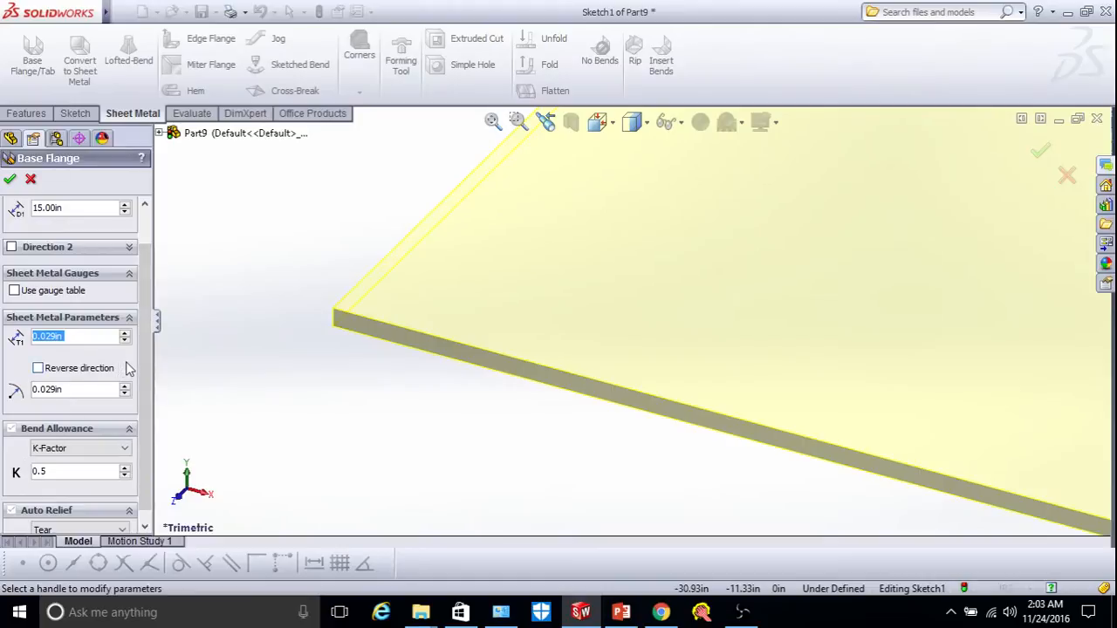
# Set the bend radius to 0.029 in, keep K-Factor 0.5 bend allowance, and build the flange.
pyautogui.moveTo(140, 369); pyautogui.dragTo(141, 381)
pyautogui.scroll(6, 627, 445)
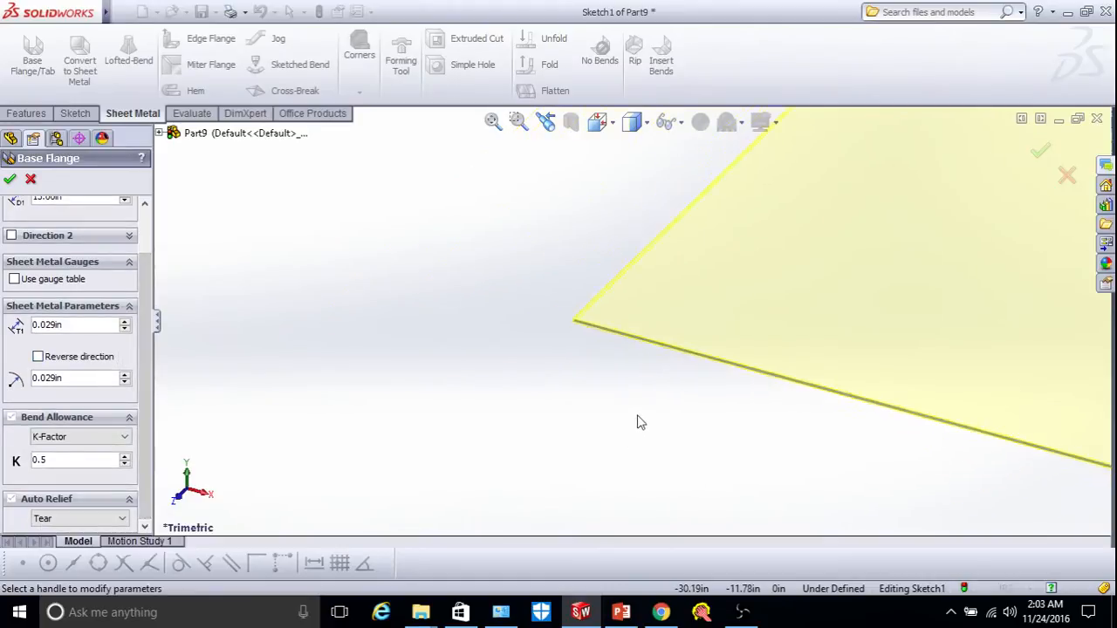
pyautogui.scroll(-8, 841, 367)
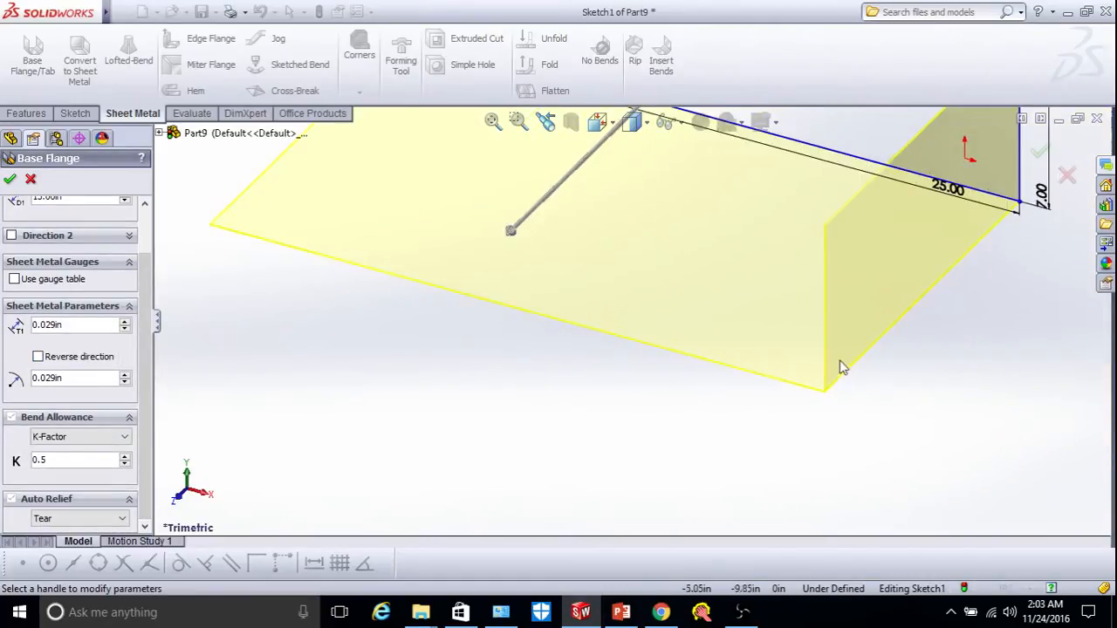
pyautogui.scroll(-2, 746, 437)
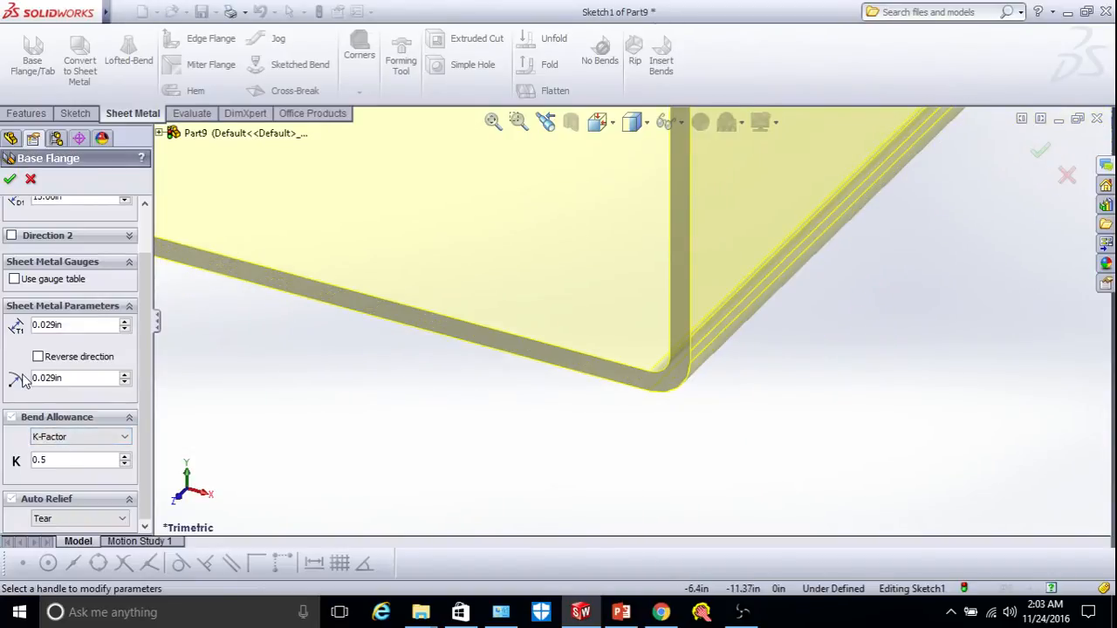
pyautogui.click(125, 376)
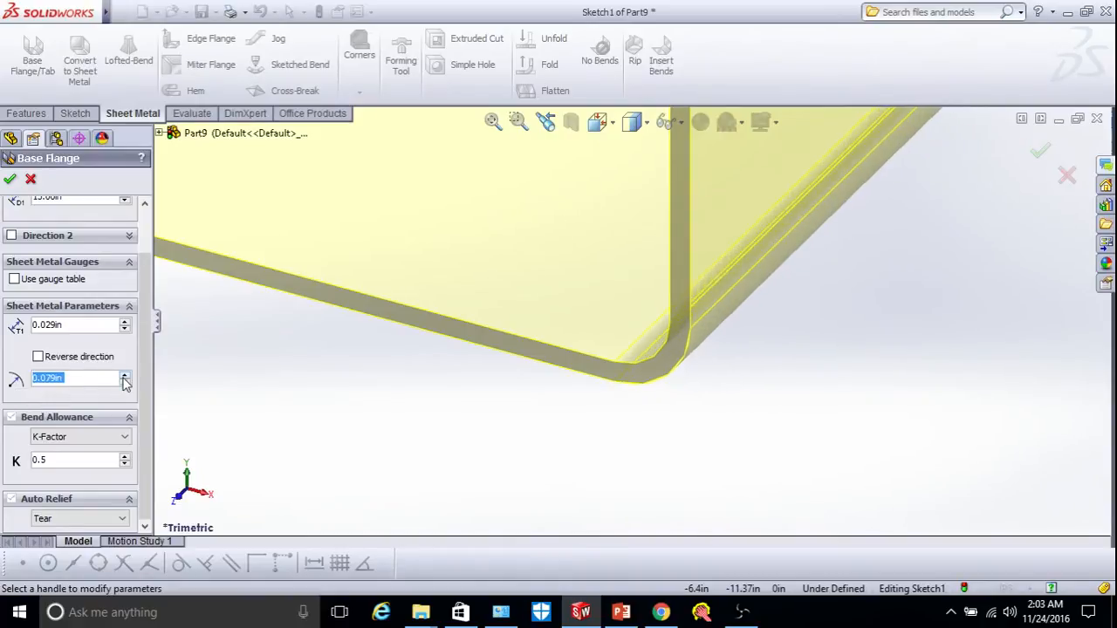
pyautogui.doubleClick(103, 378)
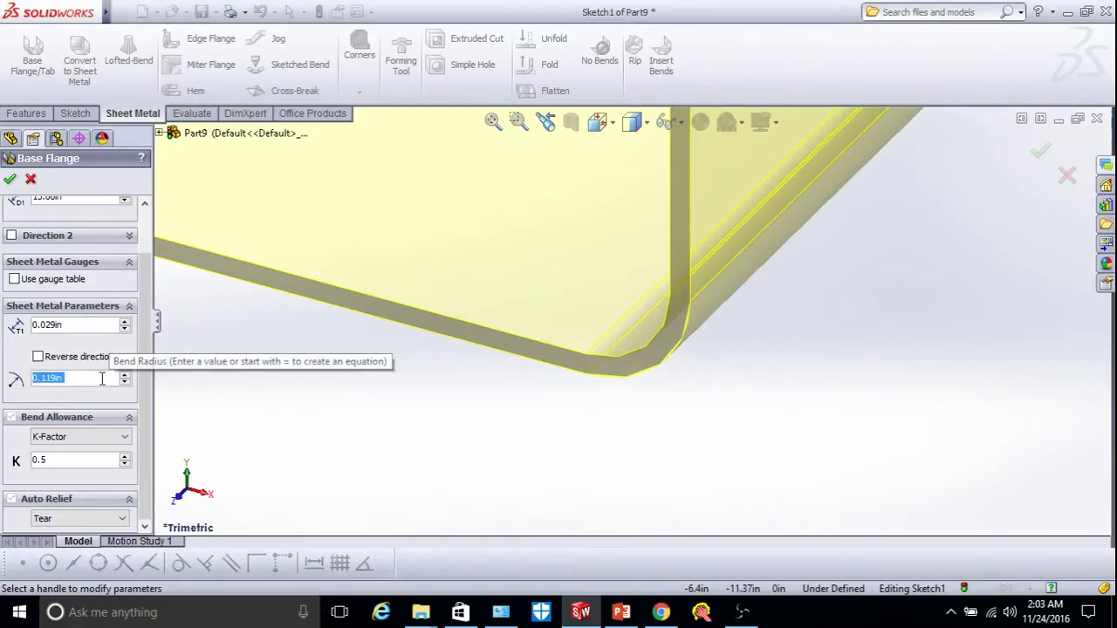
pyautogui.write('0.0')
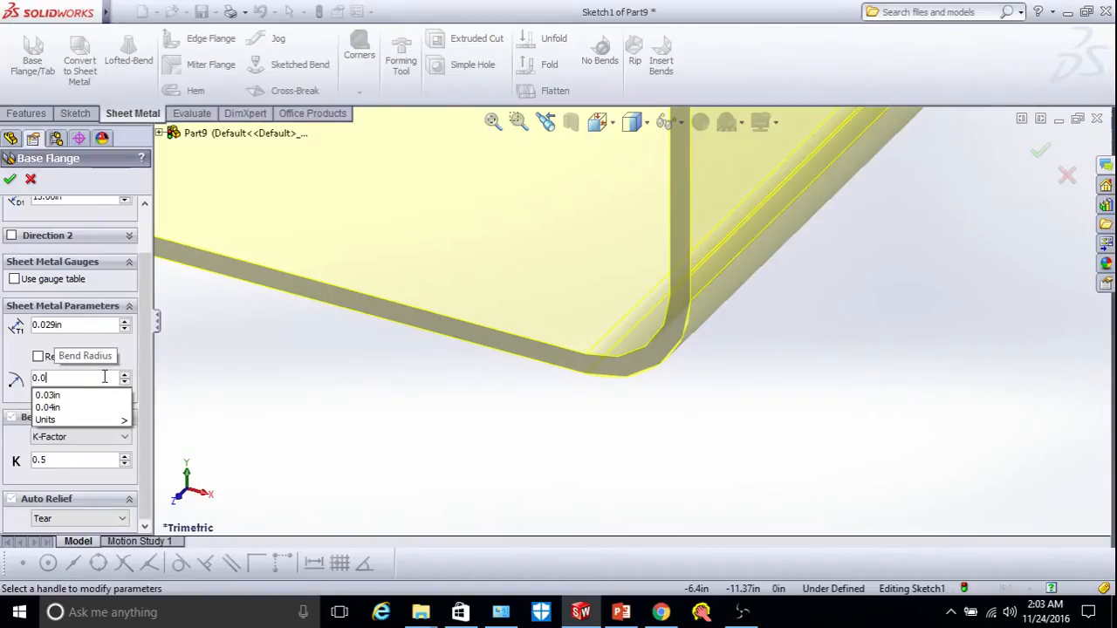
pyautogui.write('29')
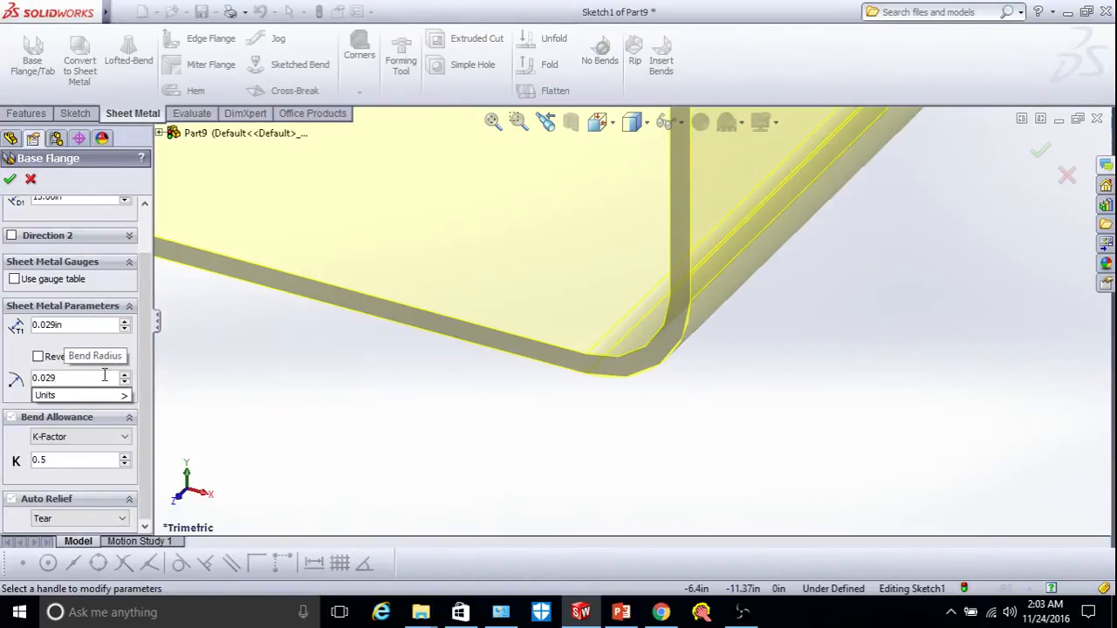
pyautogui.press('Return')
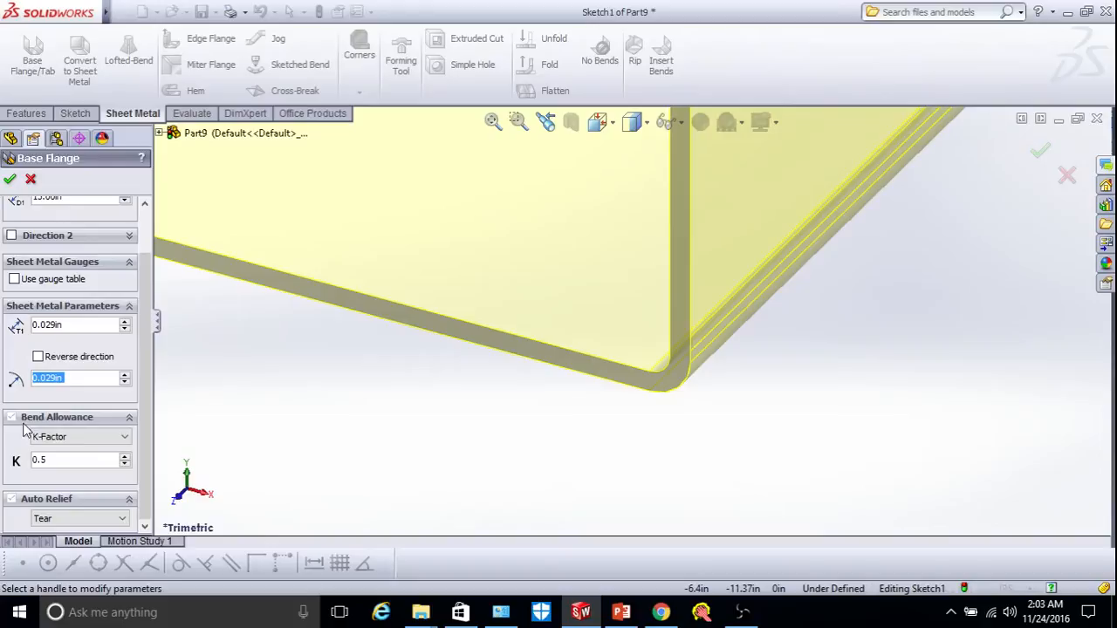
pyautogui.click(91, 438)
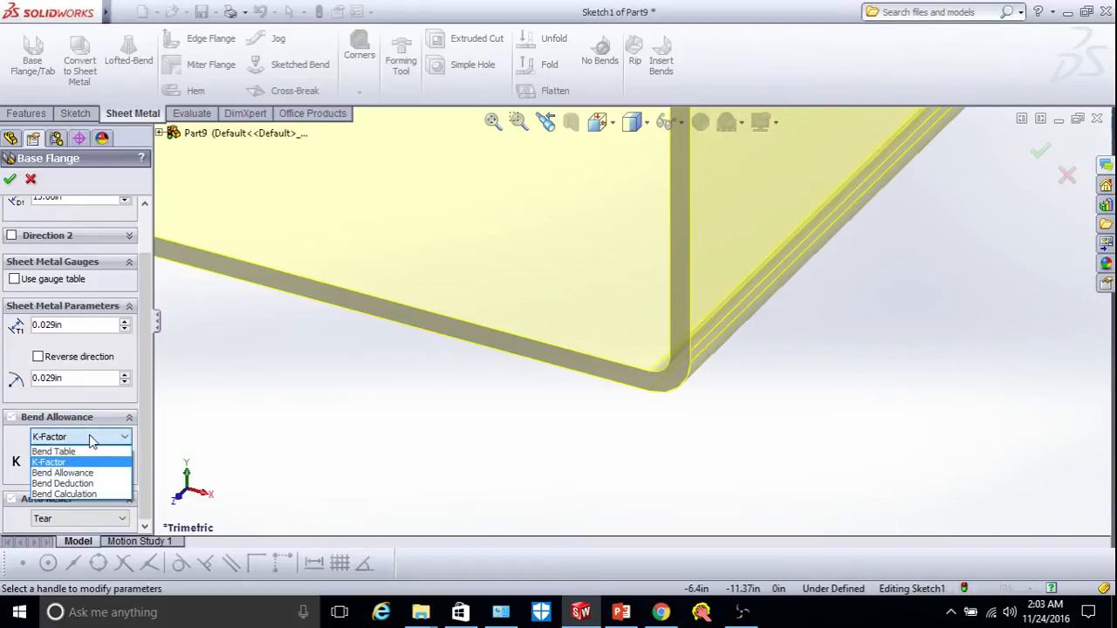
pyautogui.click(54, 463)
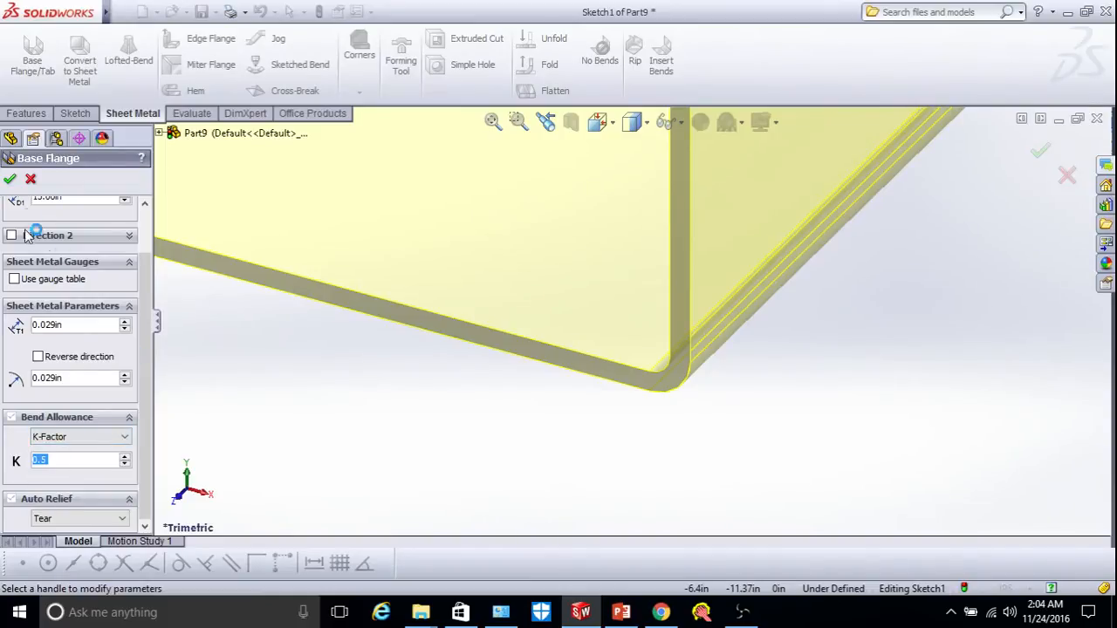
pyautogui.click(9, 181)
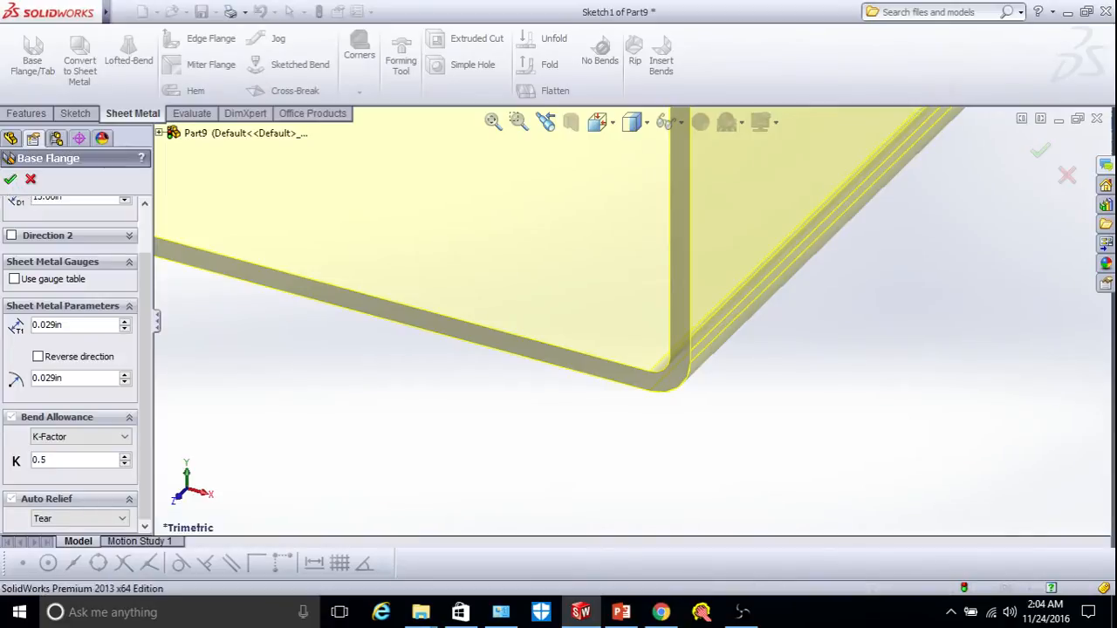
# Zoom to fit the part and view the base plate's thin edge face Normal To.
pyautogui.scroll(4, 452, 402)
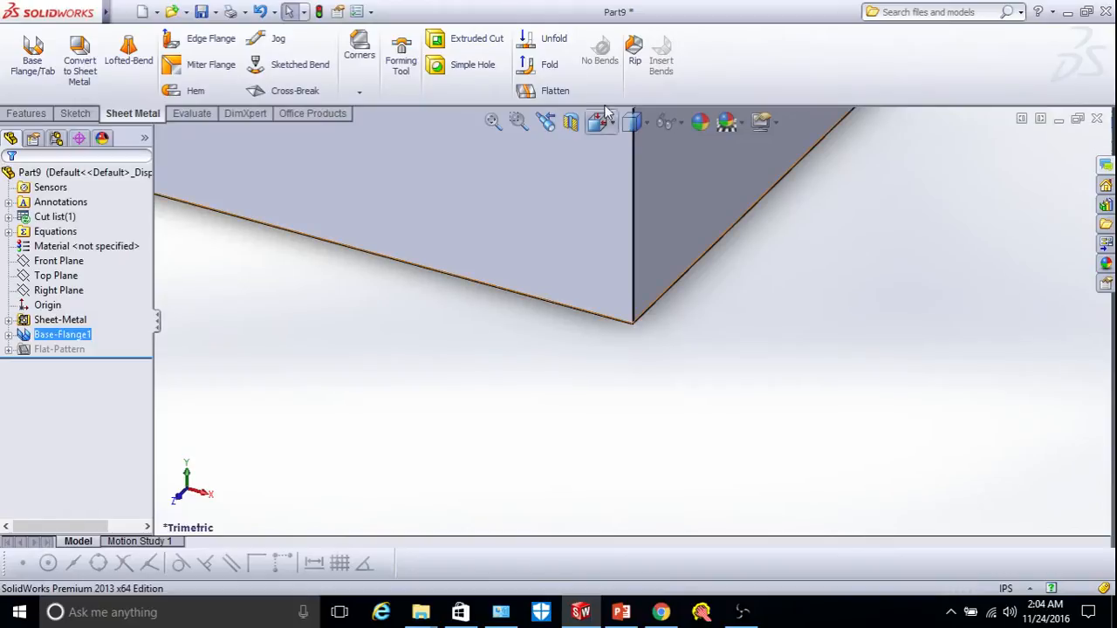
pyautogui.click(493, 121)
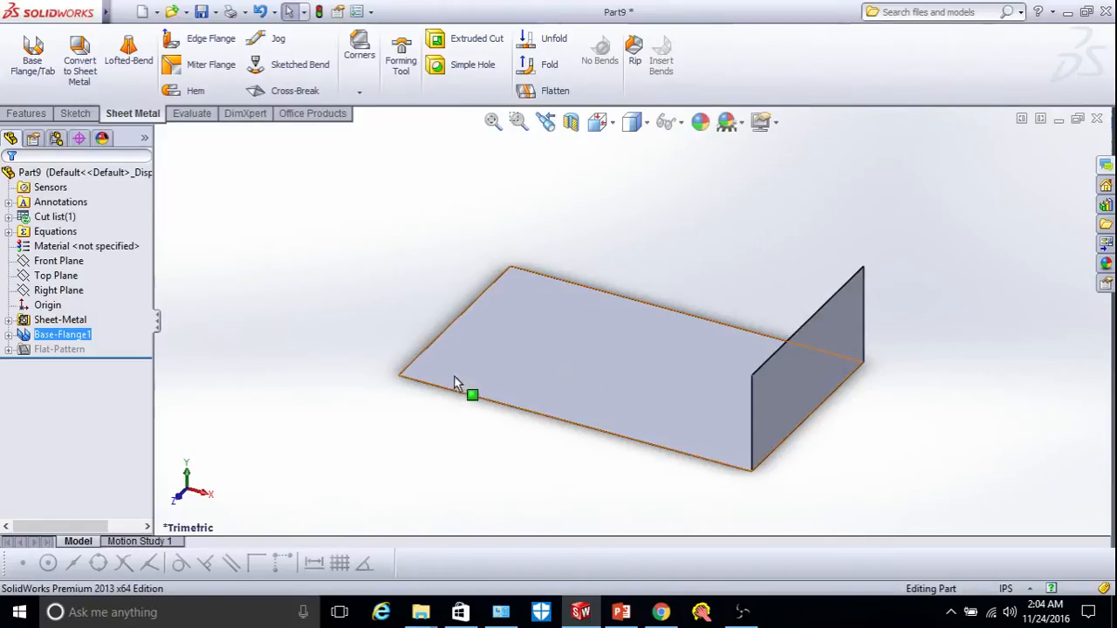
pyautogui.scroll(-3, 447, 382)
pyautogui.scroll(4, 472, 363)
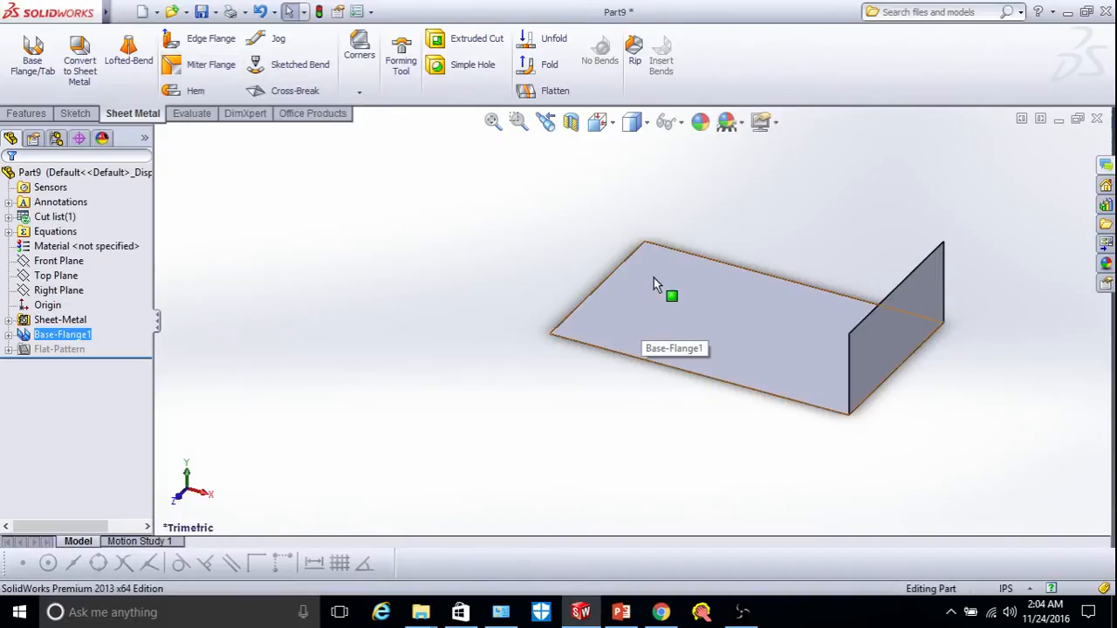
pyautogui.scroll(-5, 624, 384)
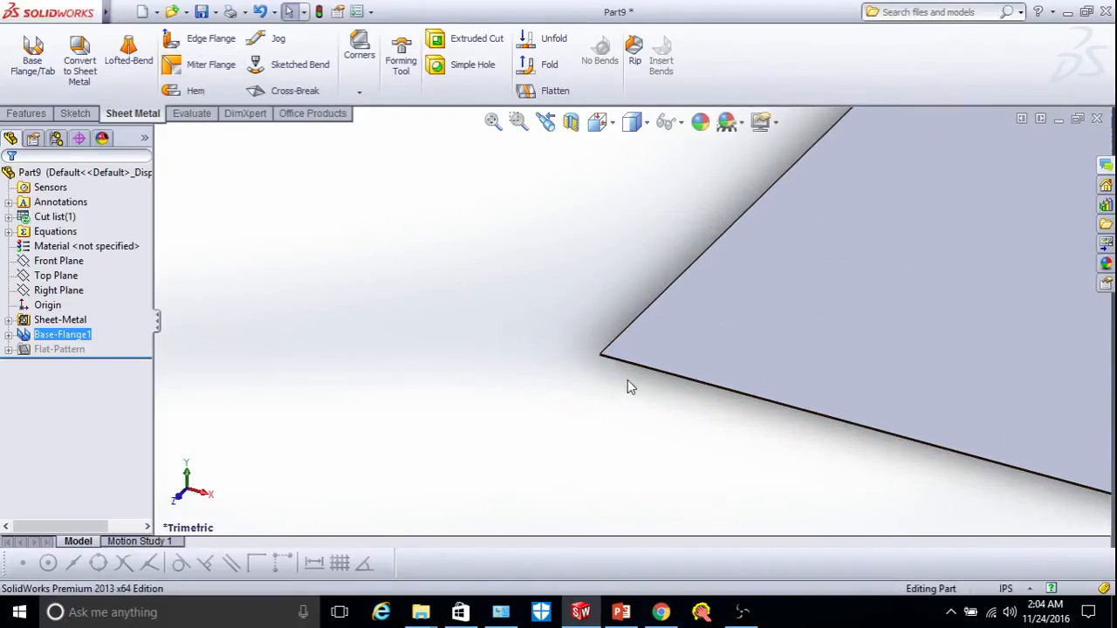
pyautogui.scroll(-1, 621, 374)
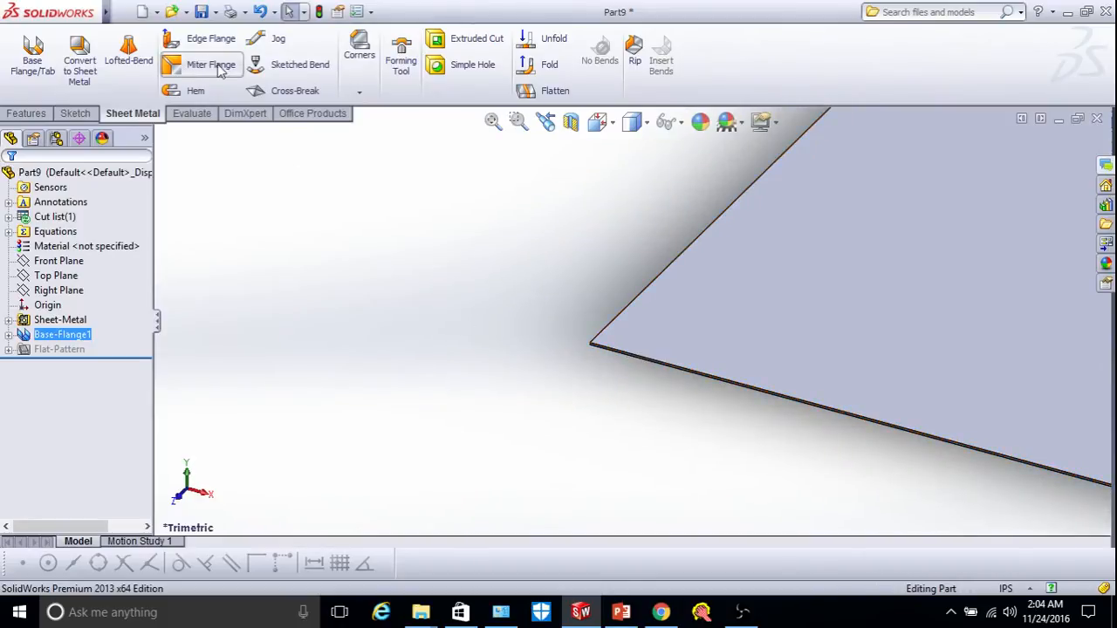
pyautogui.scroll(-3, 642, 377)
pyautogui.click(530, 315)
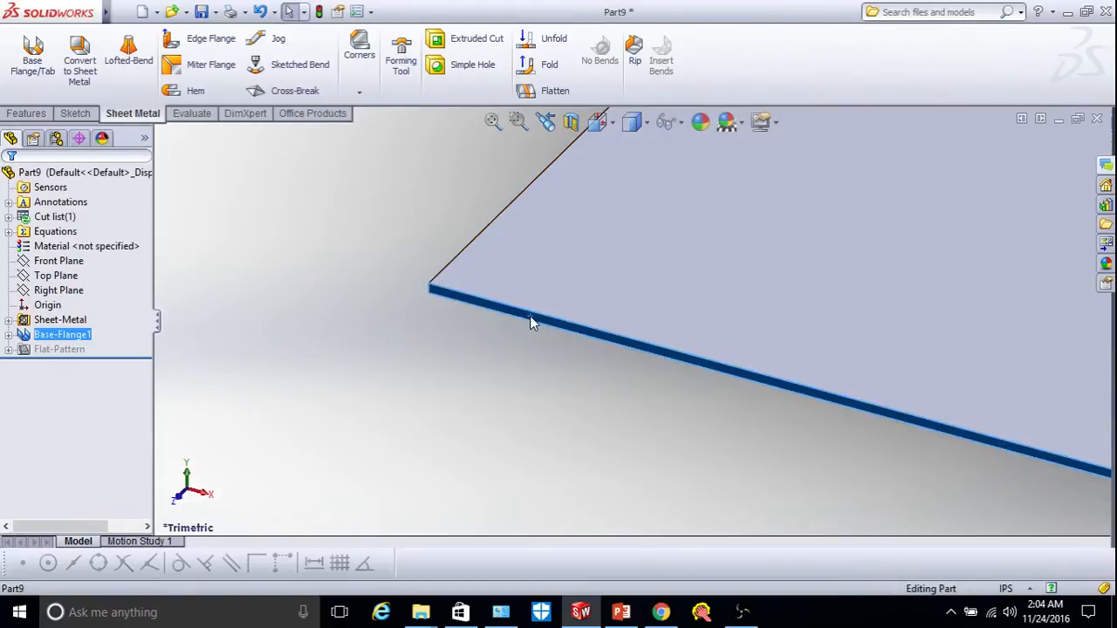
pyautogui.click(601, 123)
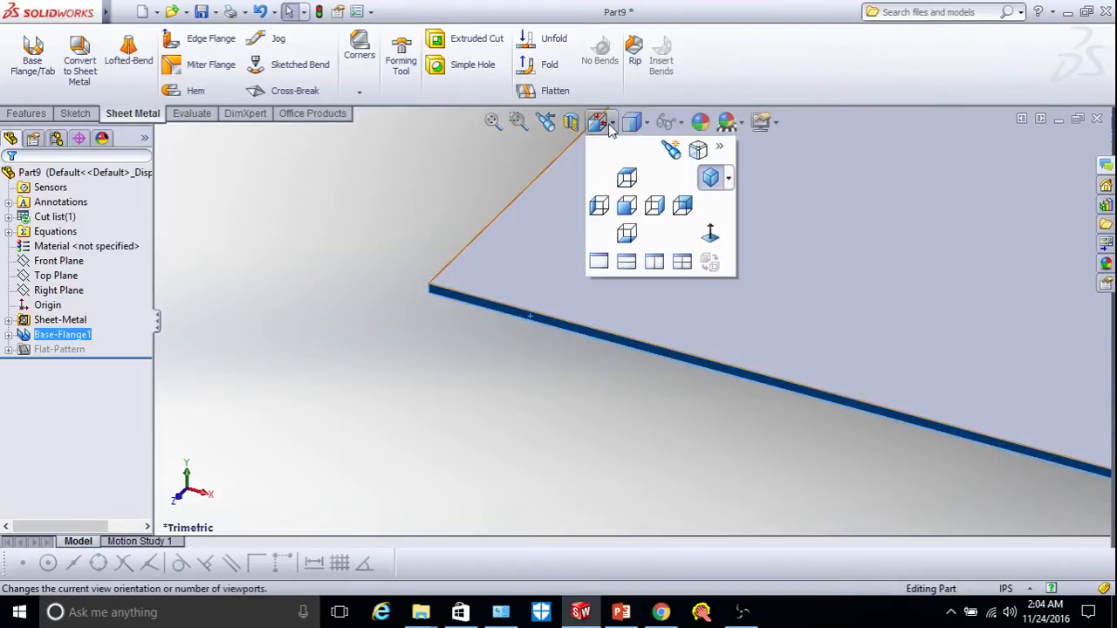
pyautogui.click(708, 231)
pyautogui.scroll(-3, 402, 380)
pyautogui.scroll(-5, 534, 360)
pyautogui.scroll(-2, 342, 295)
pyautogui.scroll(2, 329, 289)
pyautogui.scroll(1, 329, 289)
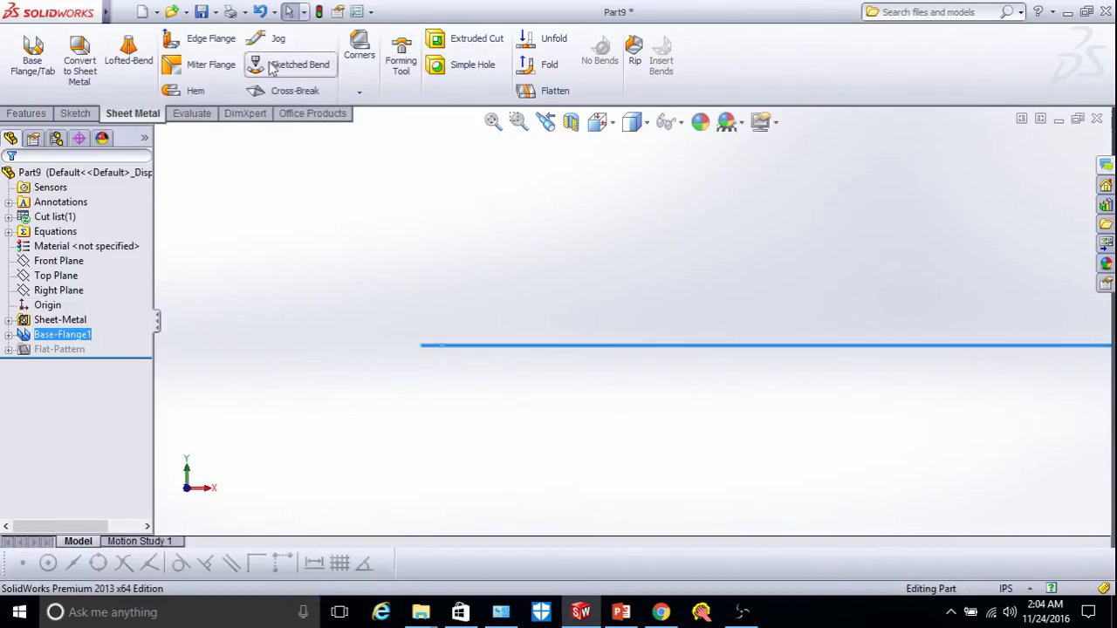
# Sketch a vertical line up from the base edge topped by a short slanted line.
pyautogui.click(75, 114)
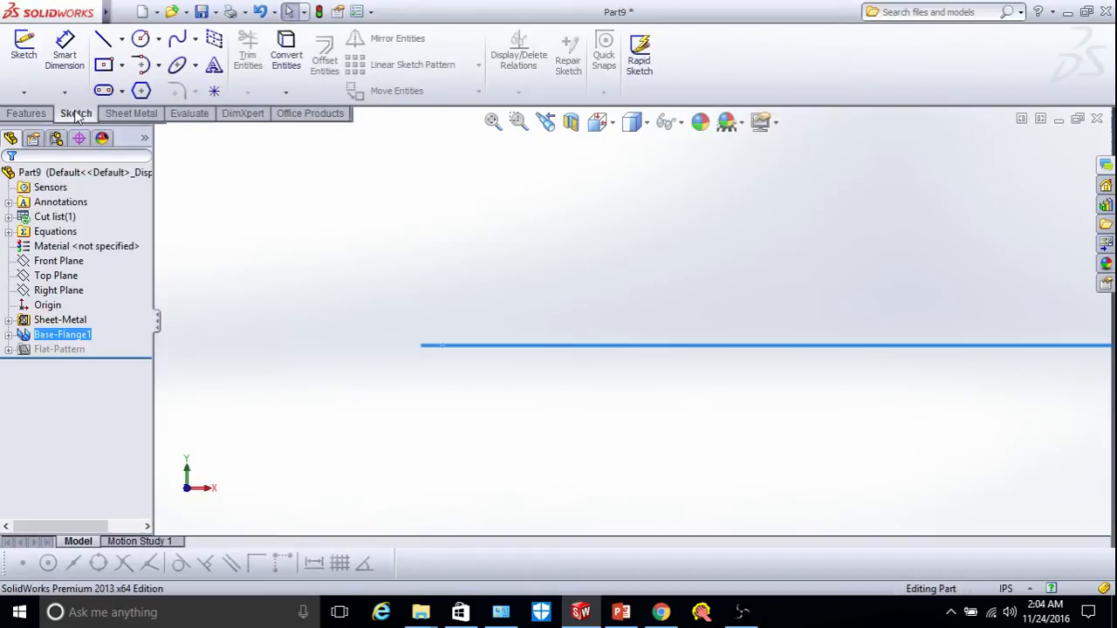
pyautogui.click(18, 58)
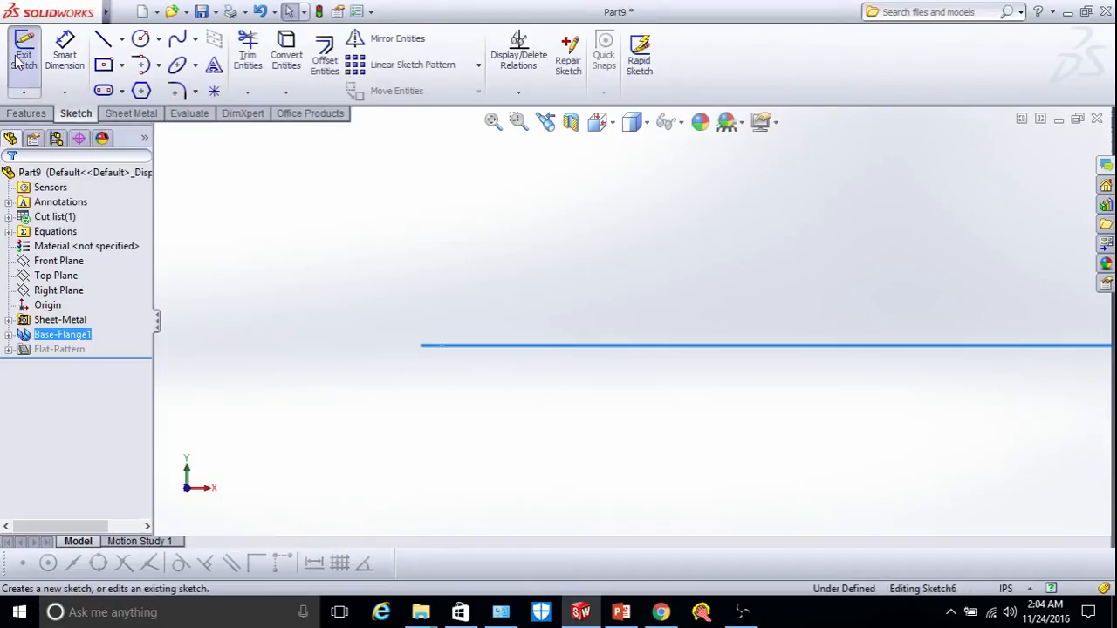
pyautogui.click(105, 42)
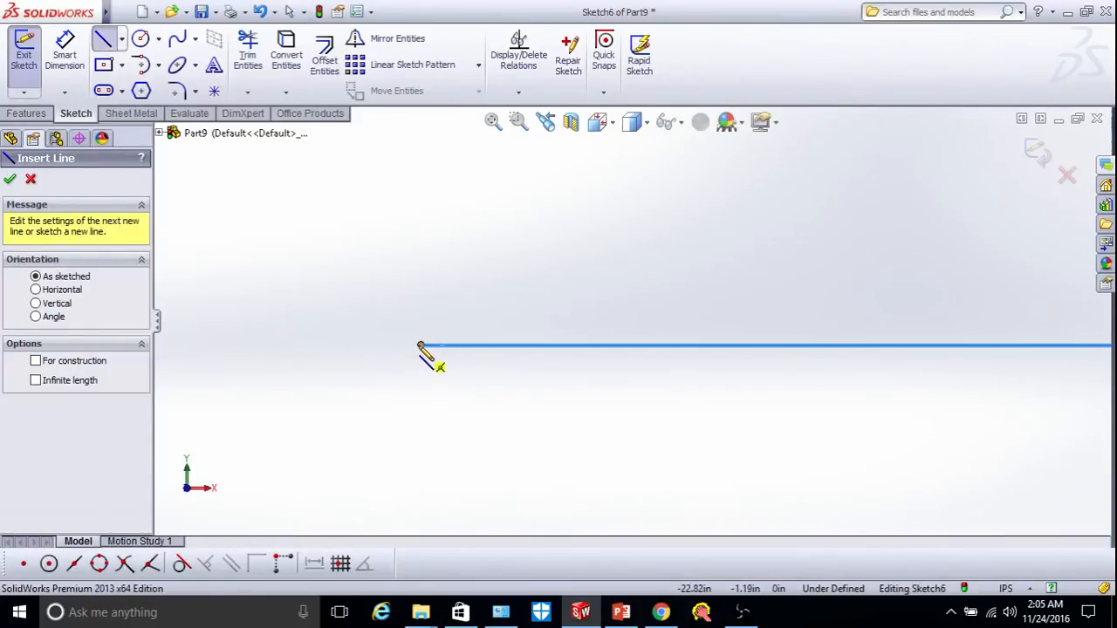
pyautogui.moveTo(420, 345); pyautogui.dragTo(486, 347)
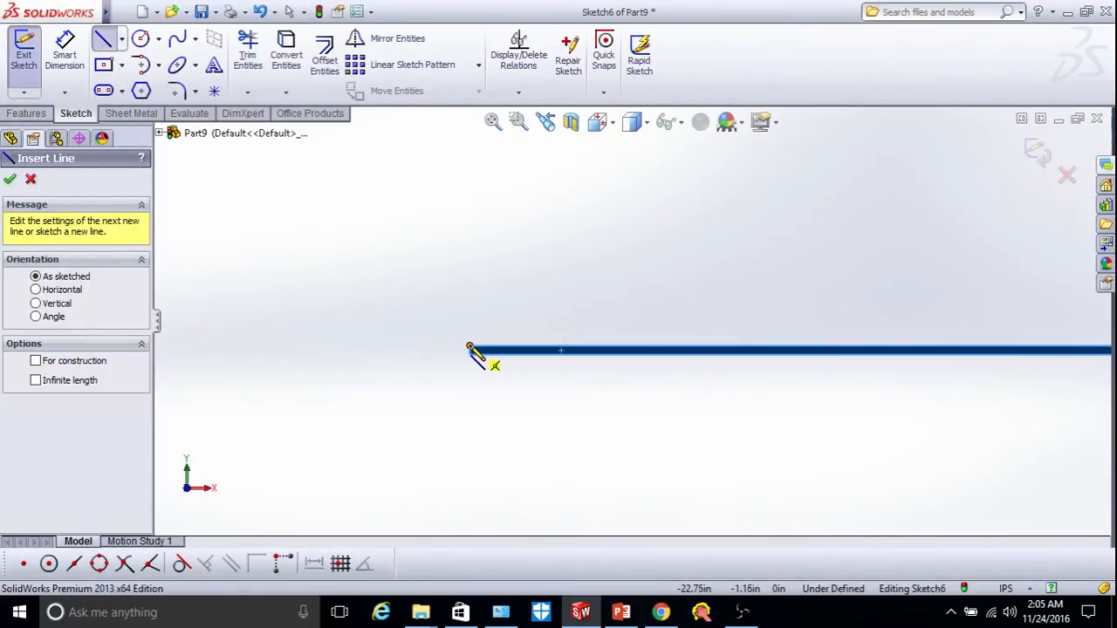
pyautogui.click(471, 348)
pyautogui.scroll(5, 473, 297)
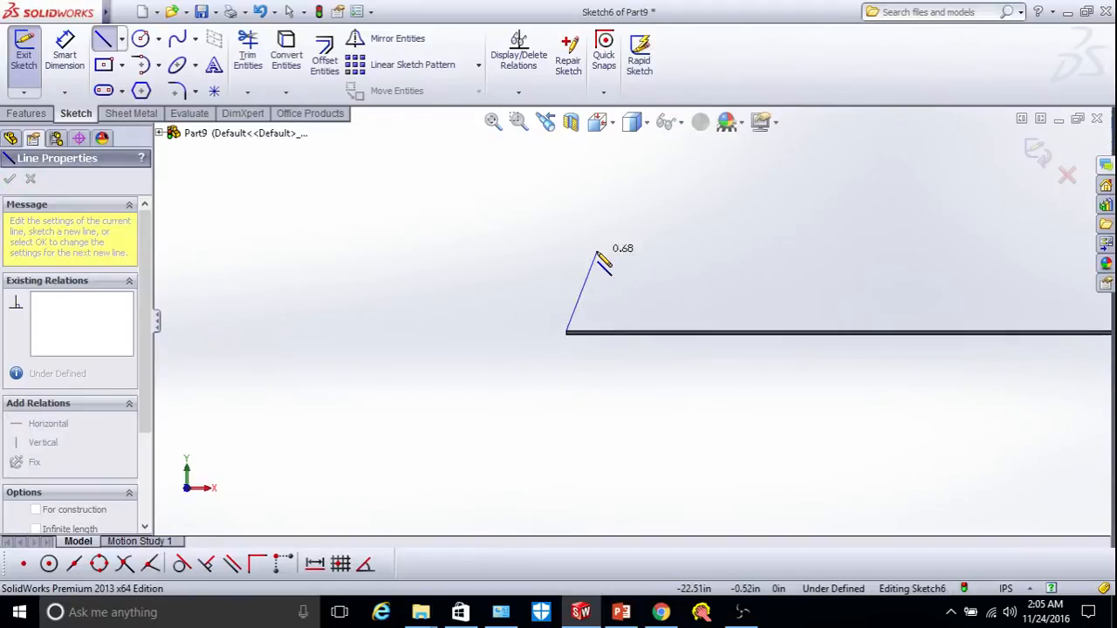
pyautogui.scroll(3, 598, 253)
pyautogui.click(593, 174)
pyautogui.click(564, 158)
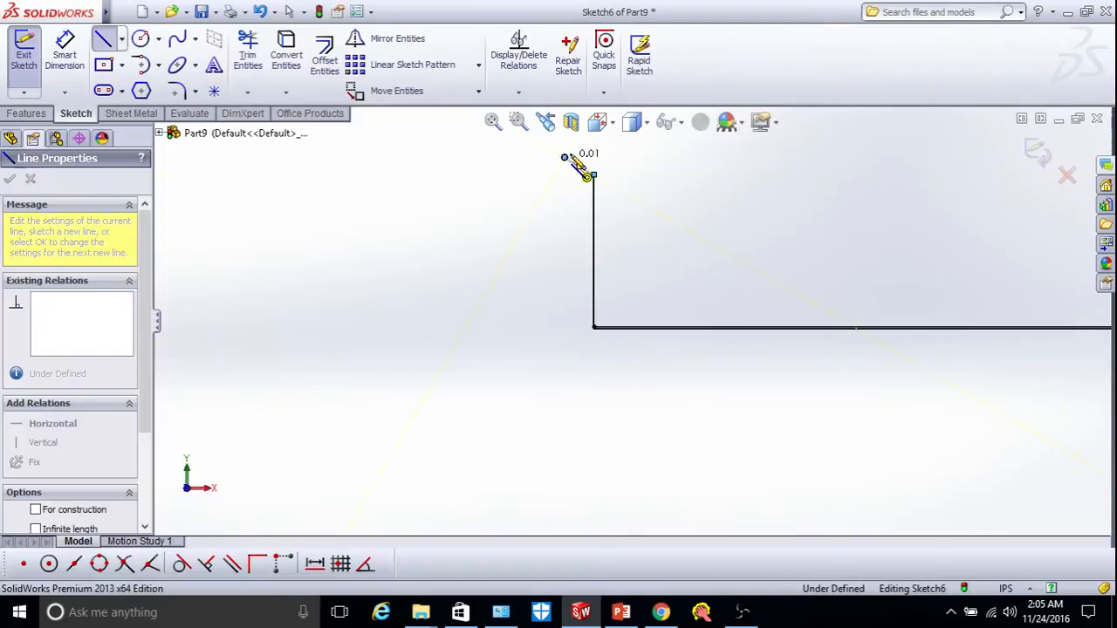
pyautogui.rightClick(650, 173)
pyautogui.click(667, 172)
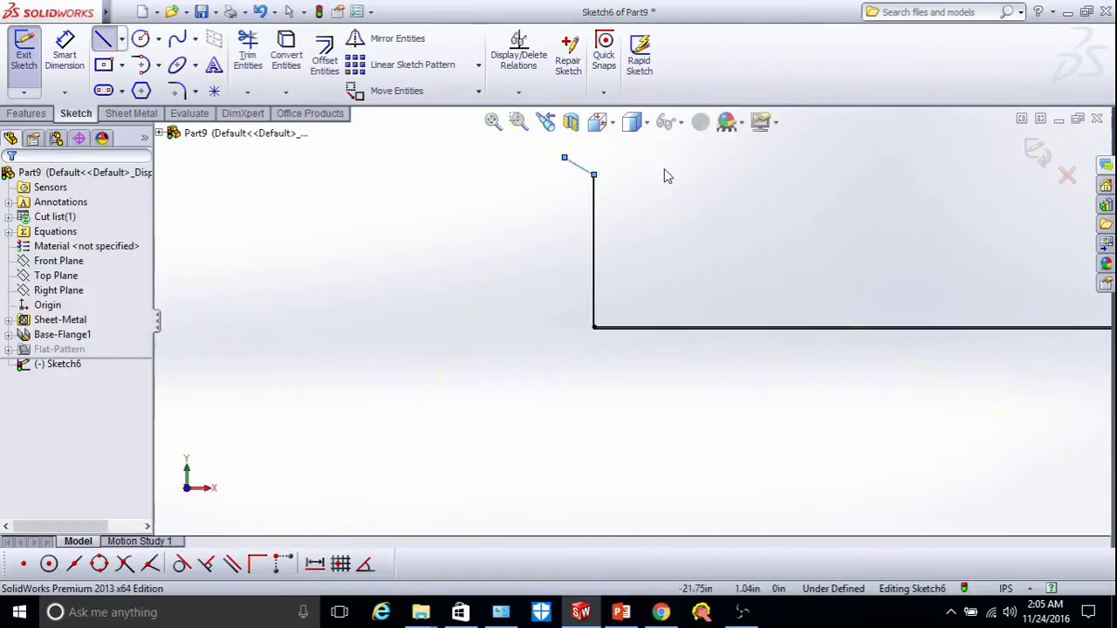
# Dimension the vertical wall height to 6 in.
pyautogui.click(64, 52)
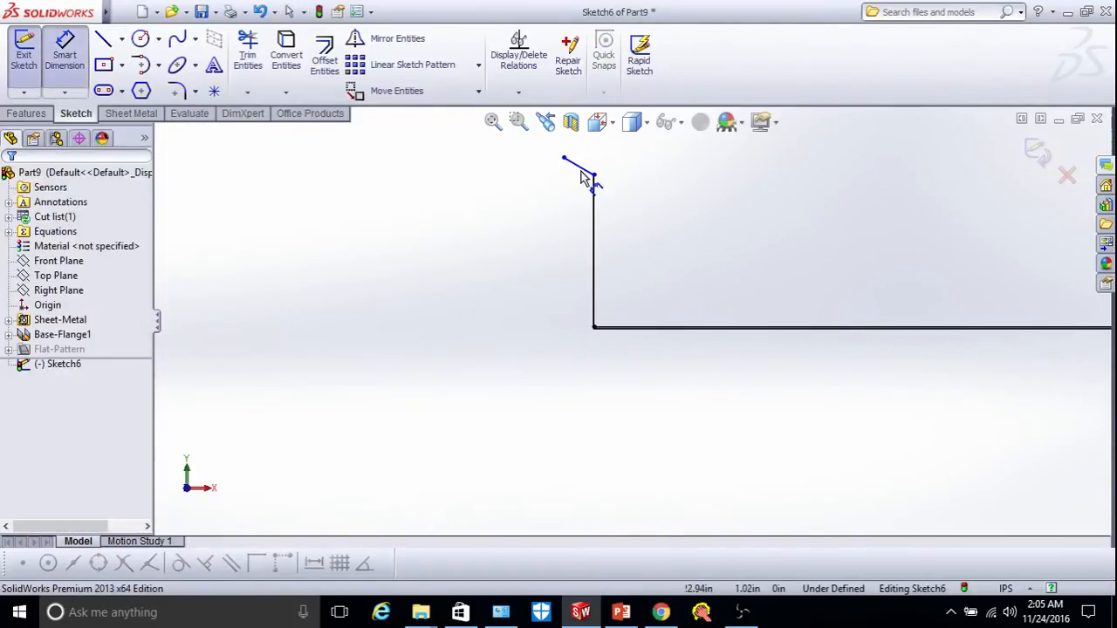
pyautogui.click(593, 175)
pyautogui.click(594, 327)
pyautogui.click(536, 314)
pyautogui.write('6')
pyautogui.press('Return')
pyautogui.scroll(3, 619, 187)
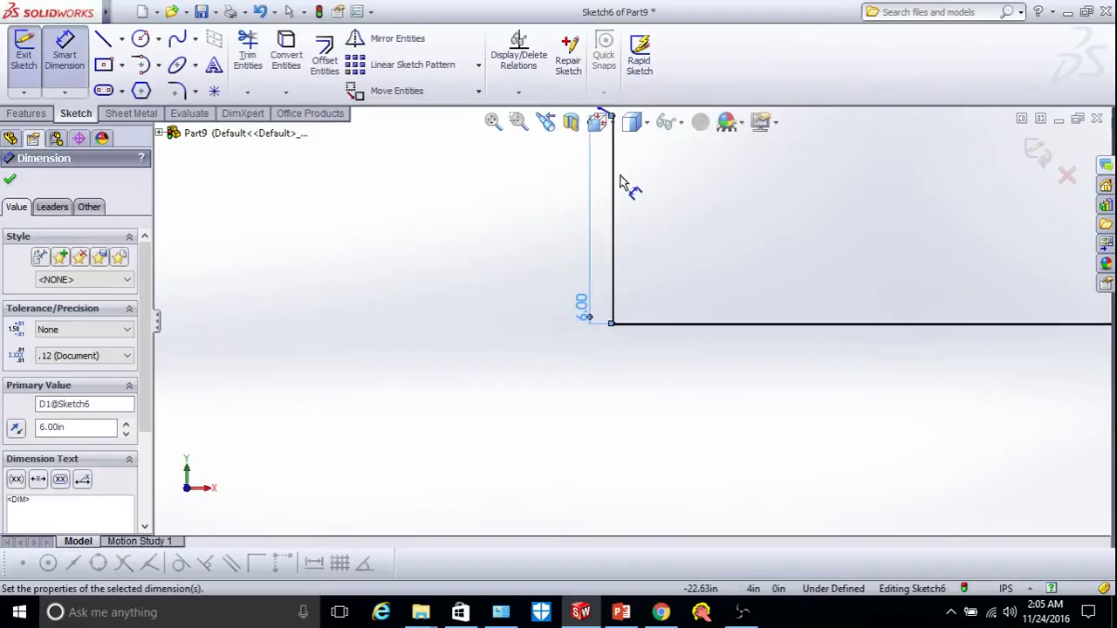
pyautogui.scroll(-4, 628, 213)
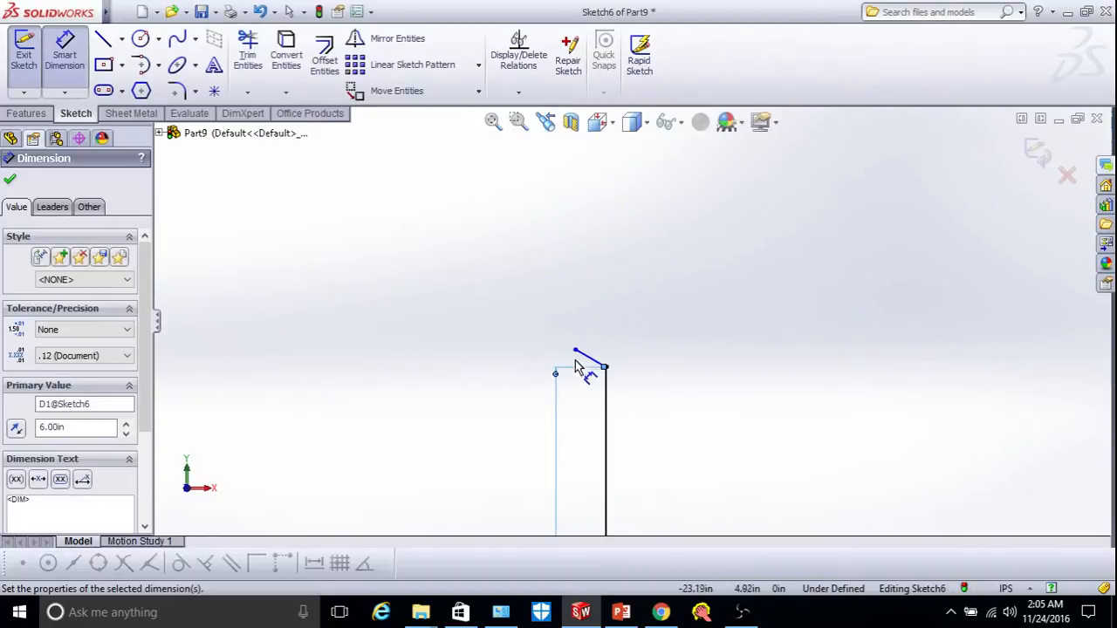
# Dimension the slanted lip to 1 in tall at a 135° angle to the wall.
pyautogui.click(575, 351)
pyautogui.click(606, 368)
pyautogui.click(646, 362)
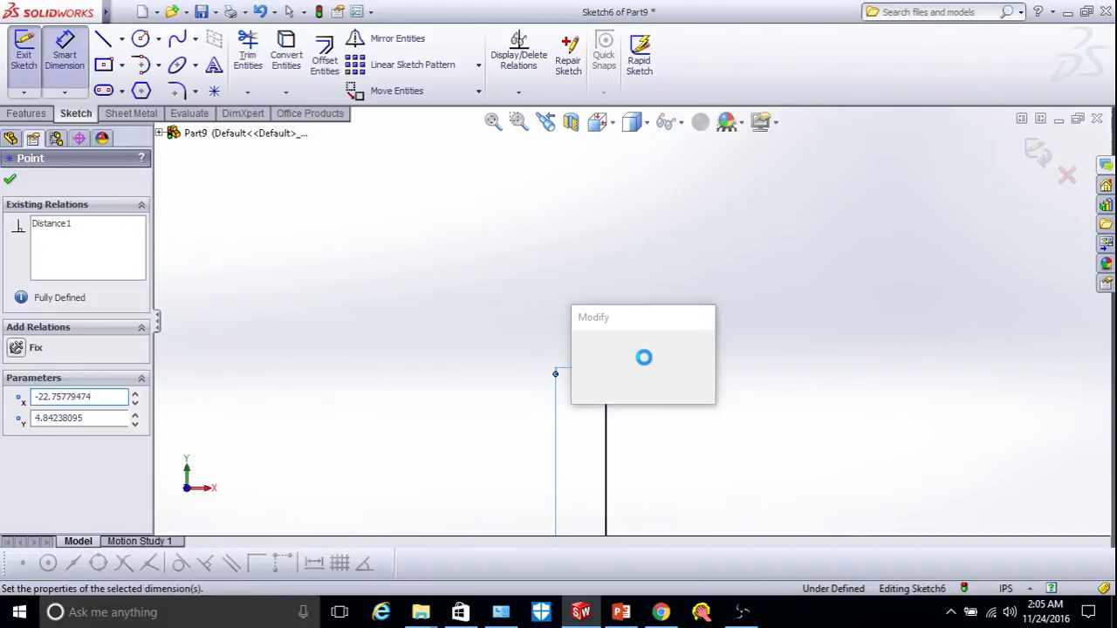
pyautogui.write('1')
pyautogui.press('Return')
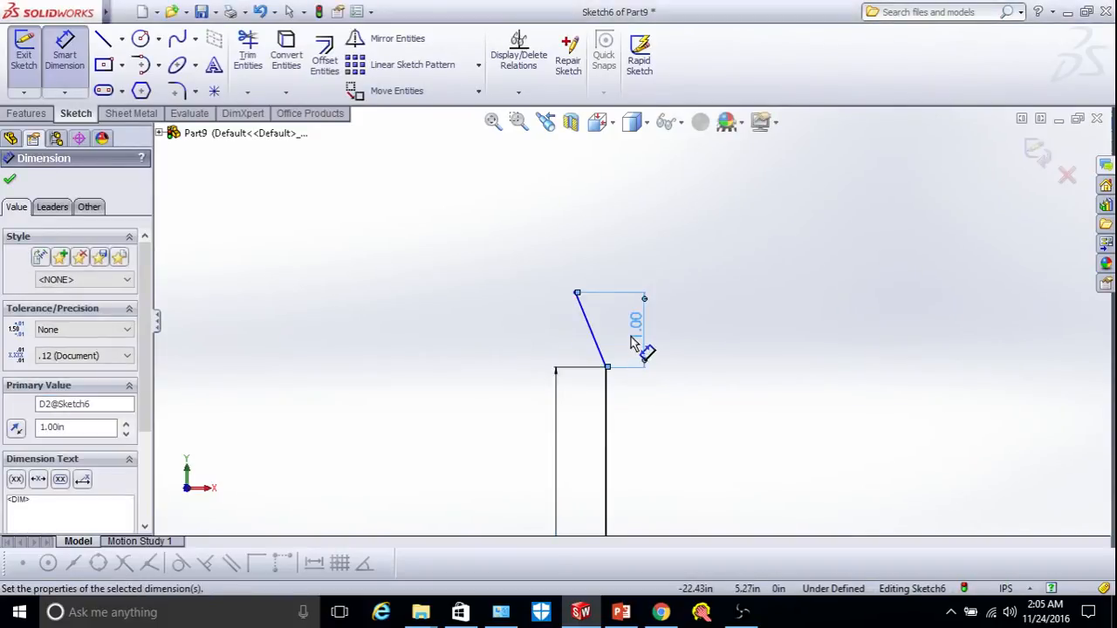
pyautogui.click(613, 340)
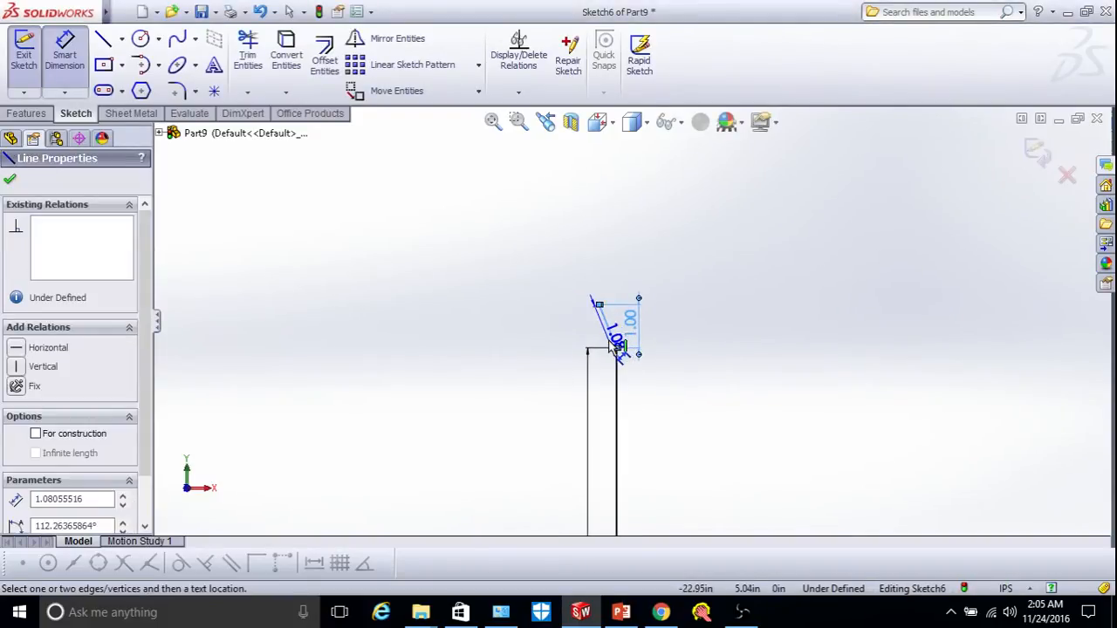
pyautogui.click(617, 375)
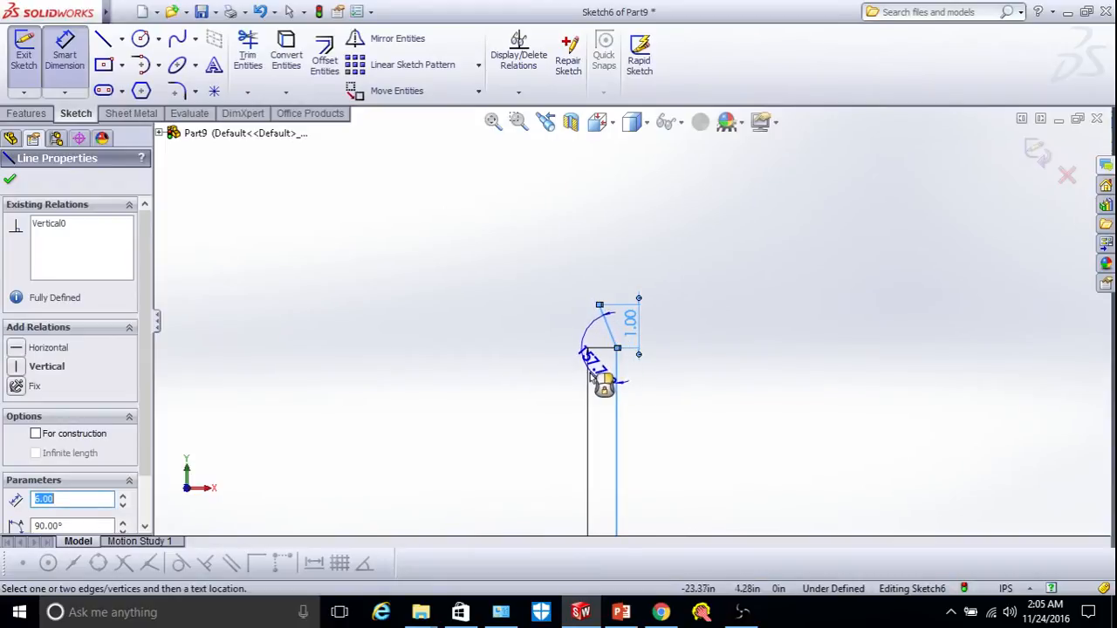
pyautogui.click(600, 380)
pyautogui.write('135')
pyautogui.press('Return')
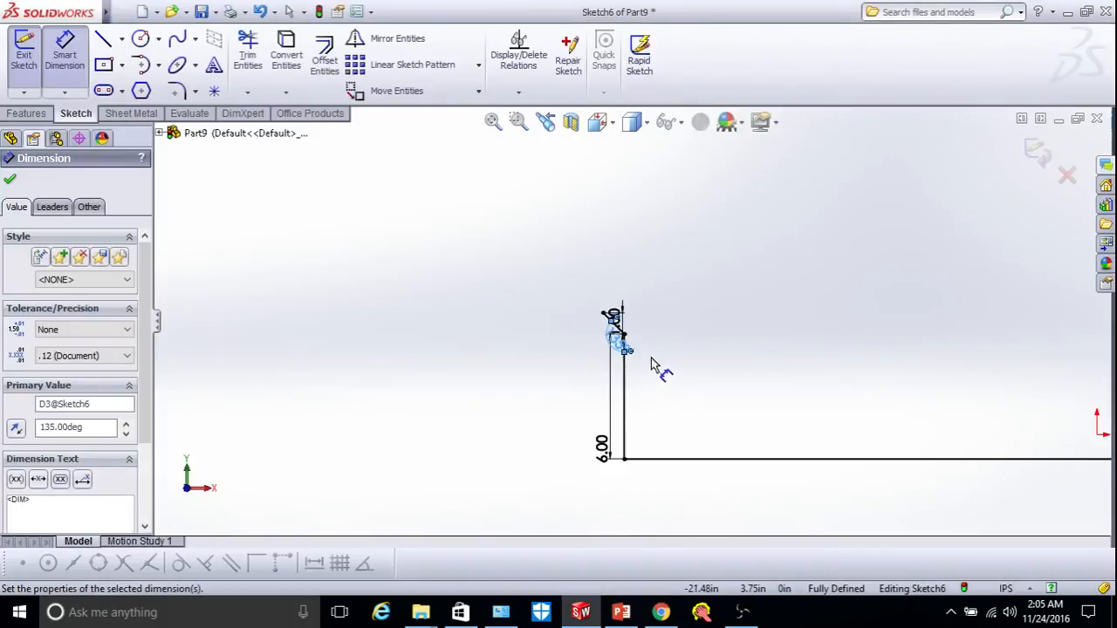
pyautogui.click(11, 181)
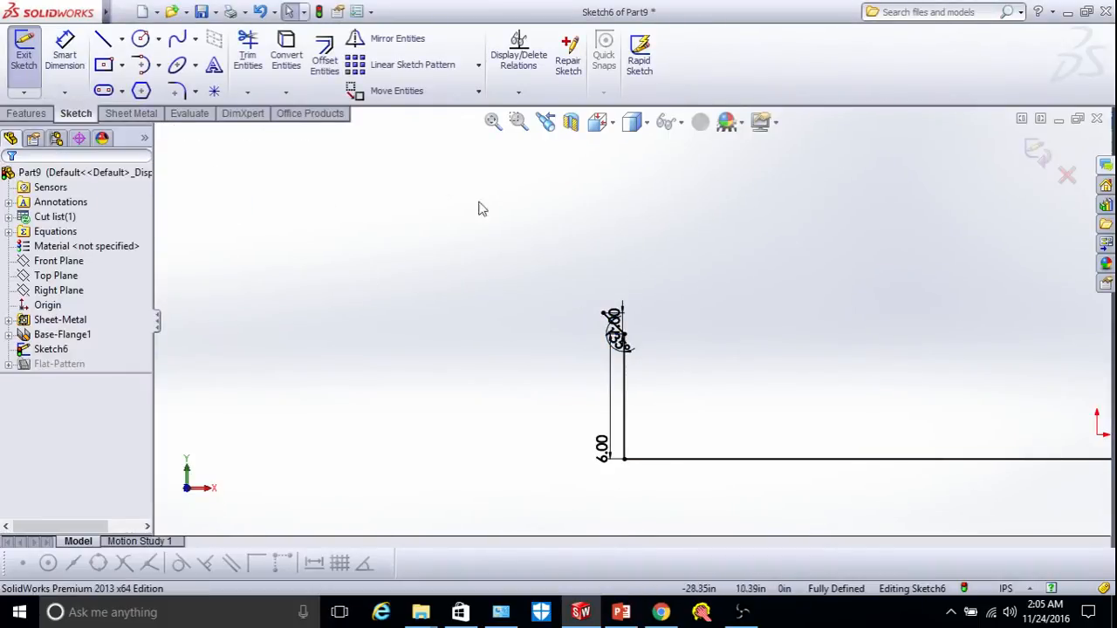
# Start a Miter Flange from the sketch and orbit the model into a 3D view.
pyautogui.click(123, 114)
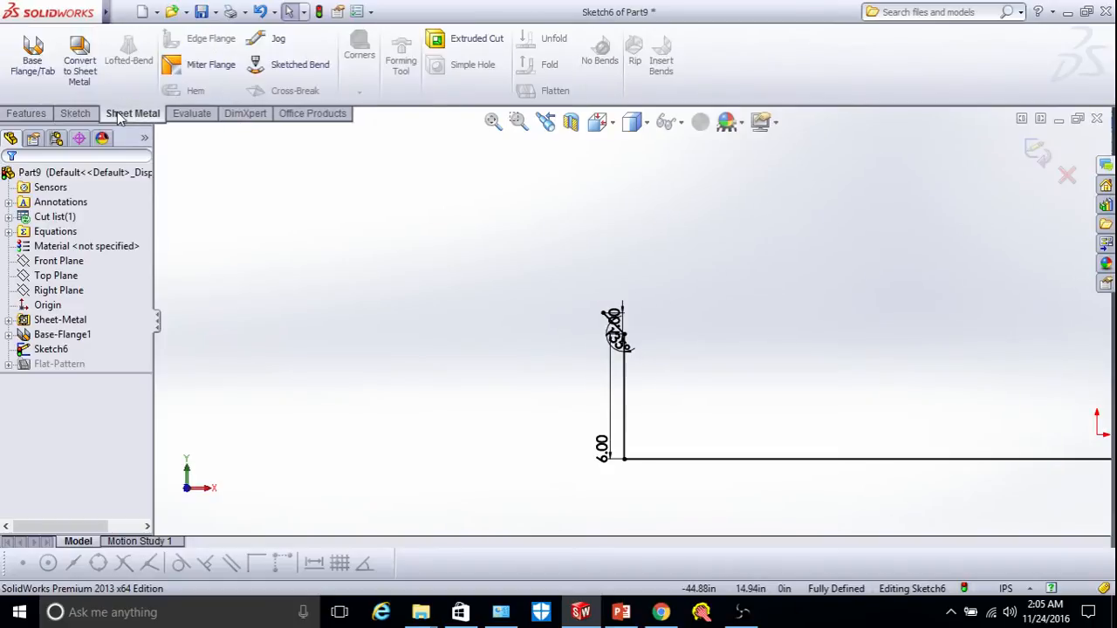
pyautogui.click(205, 66)
pyautogui.rightClick(695, 324)
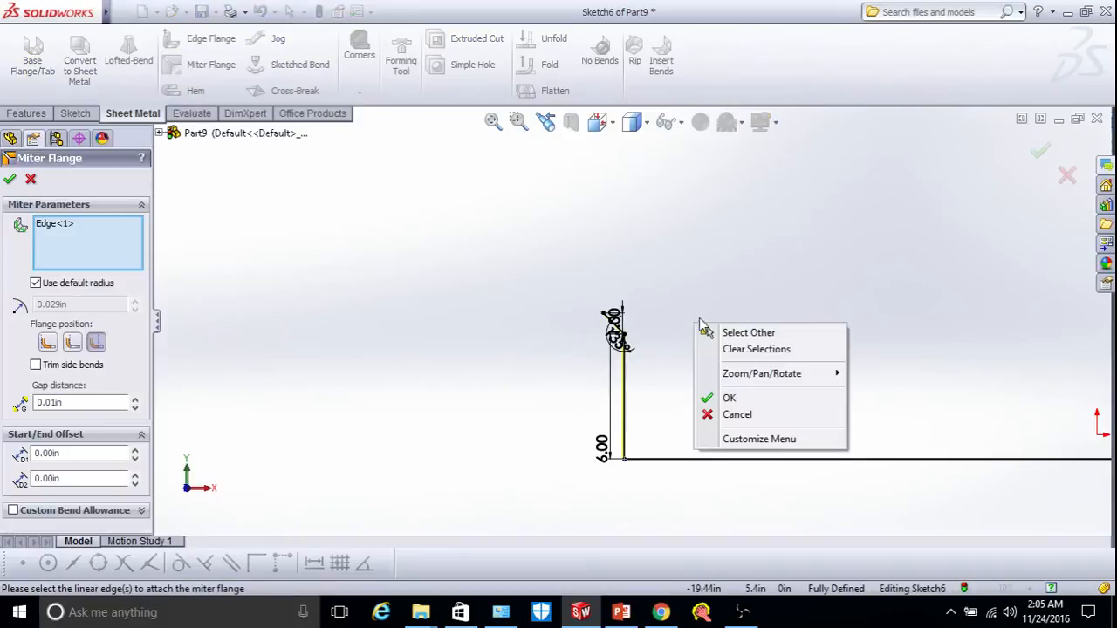
pyautogui.moveTo(746, 375)
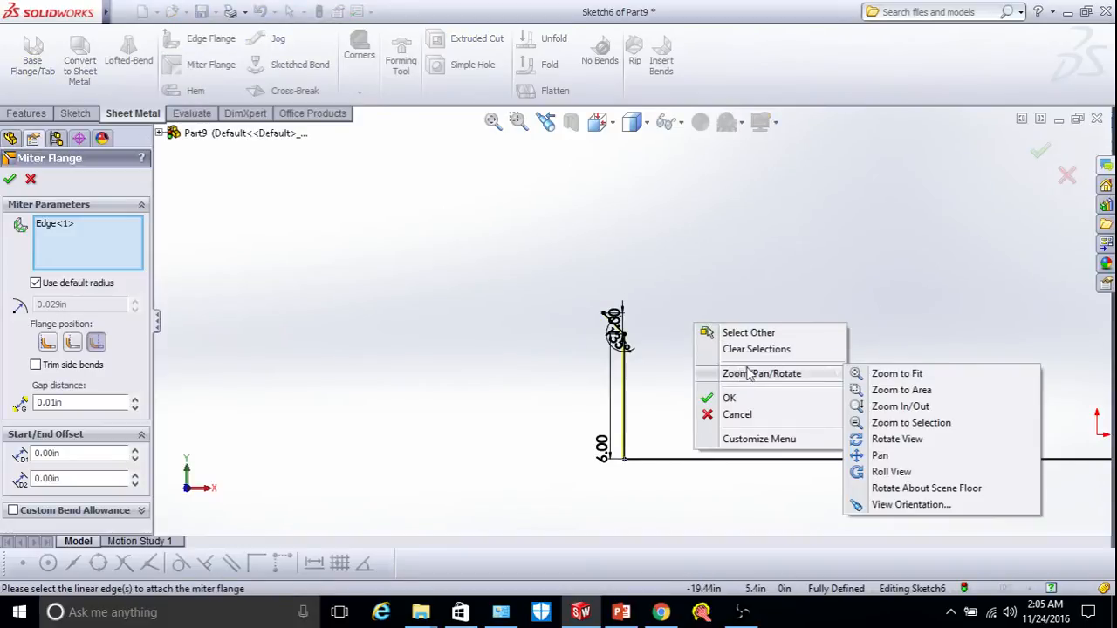
pyautogui.click(881, 439)
pyautogui.moveTo(878, 392); pyautogui.dragTo(788, 402)
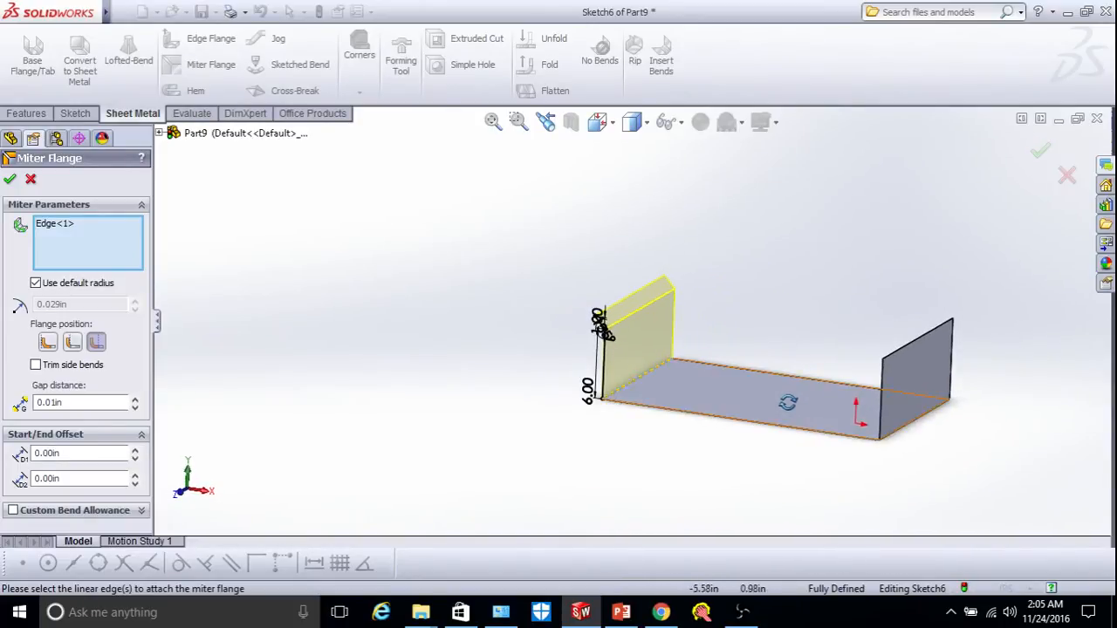
pyautogui.scroll(-8, 611, 377)
pyautogui.scroll(-8, 594, 362)
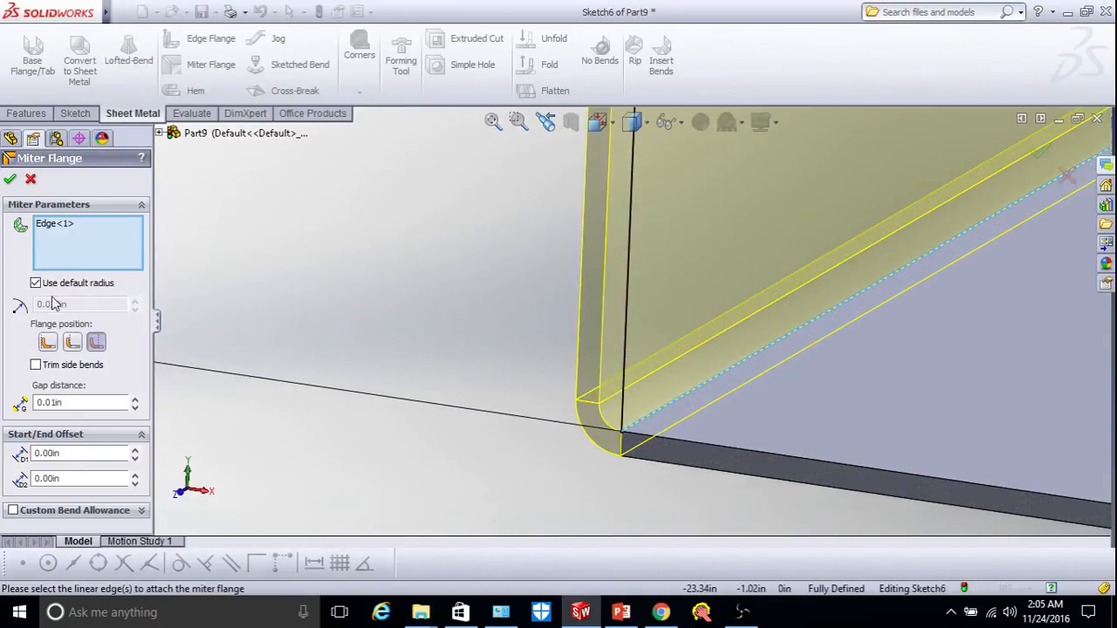
# Try a custom 0.116 in bend radius, then revert to the default radius.
pyautogui.click(36, 284)
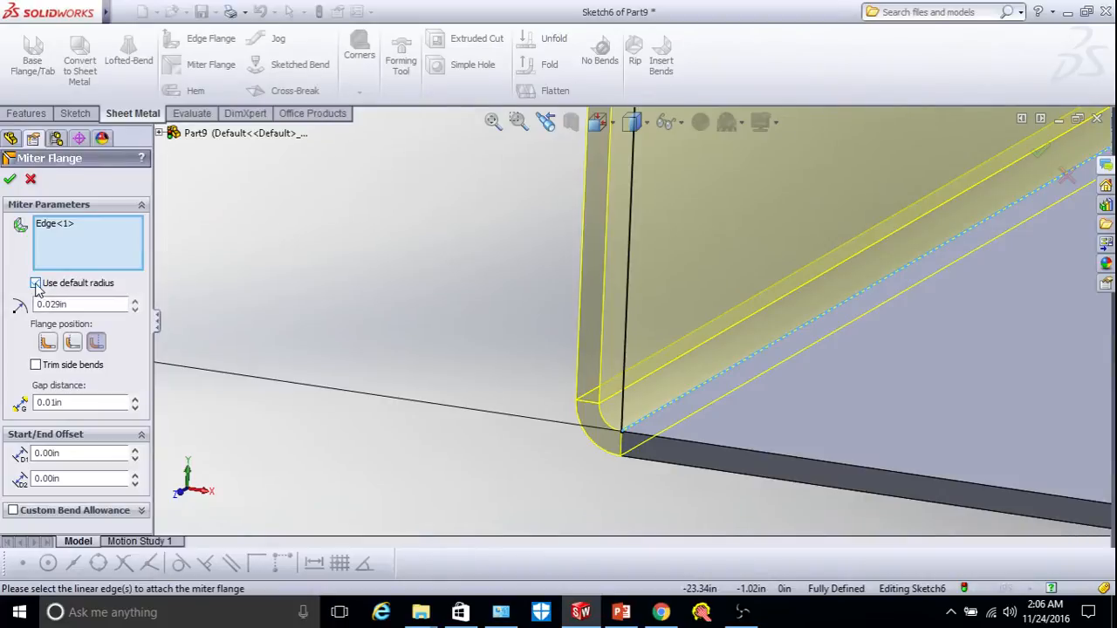
pyautogui.click(134, 300)
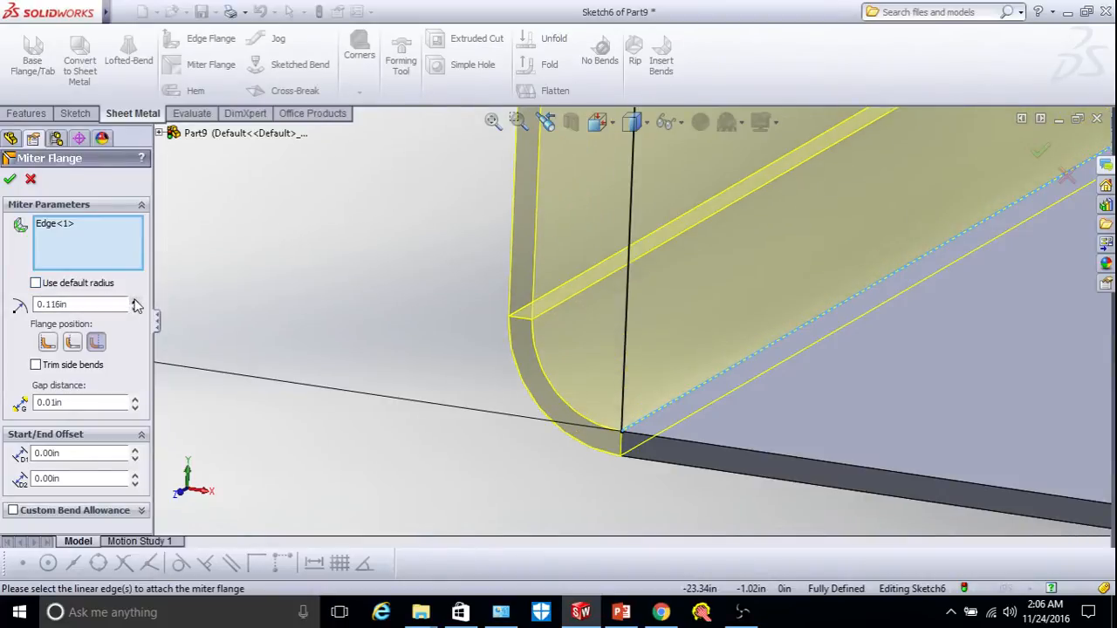
pyautogui.click(38, 285)
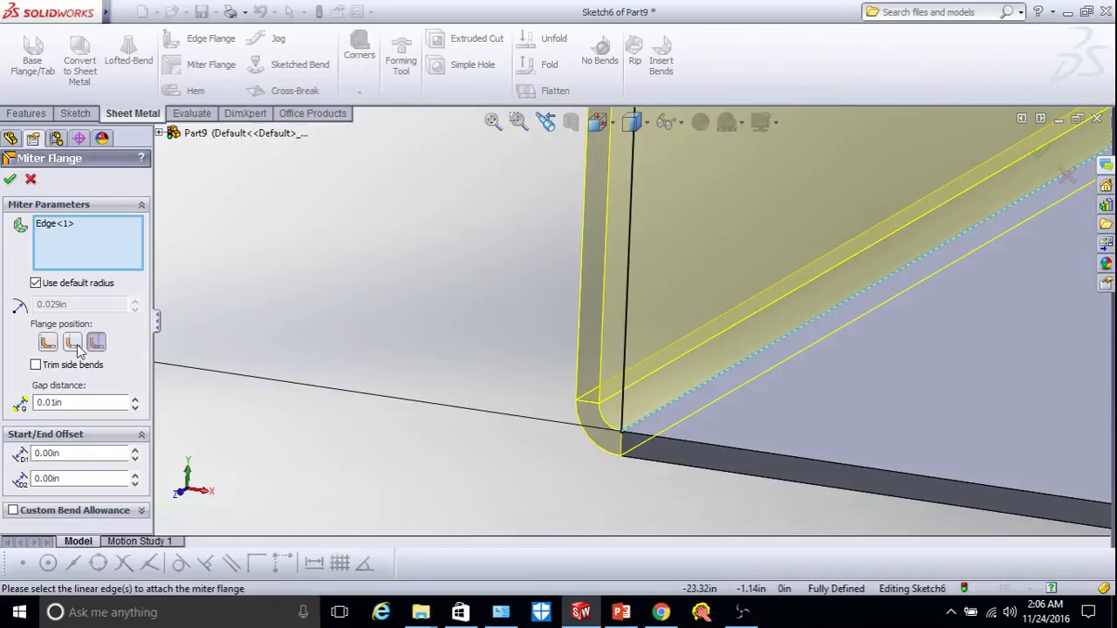
pyautogui.scroll(-4, 770, 463)
pyautogui.scroll(2, 424, 353)
pyautogui.scroll(1, 421, 352)
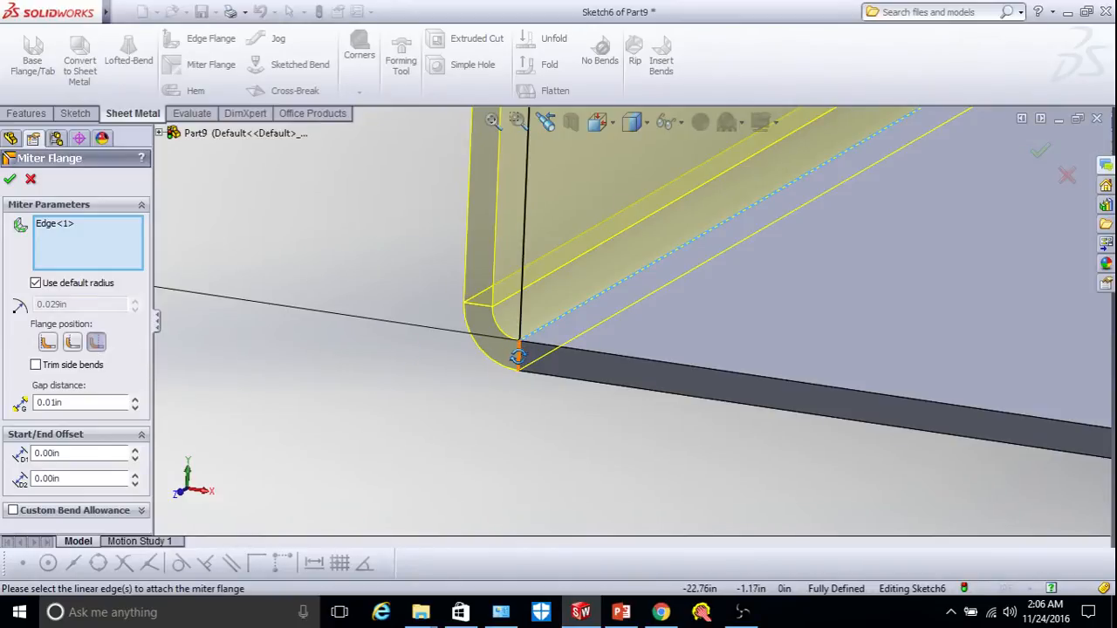
# Compare flange positions, choose Bend Outside, and create the miter flange.
pyautogui.click(73, 343)
pyautogui.moveTo(506, 364); pyautogui.dragTo(583, 355, button='middle')
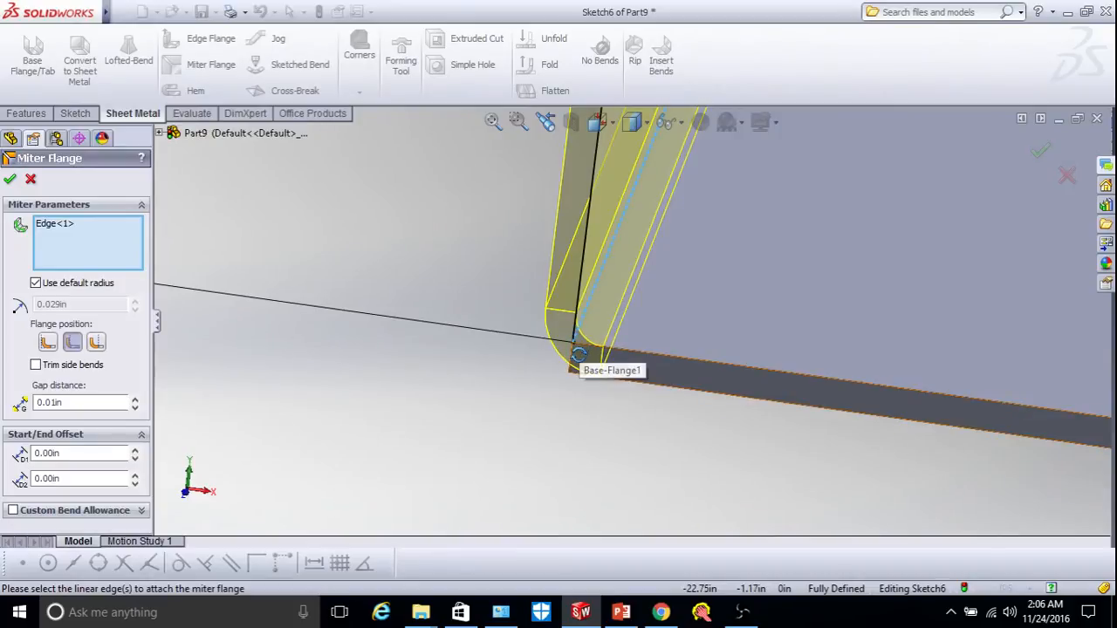
pyautogui.click(48, 343)
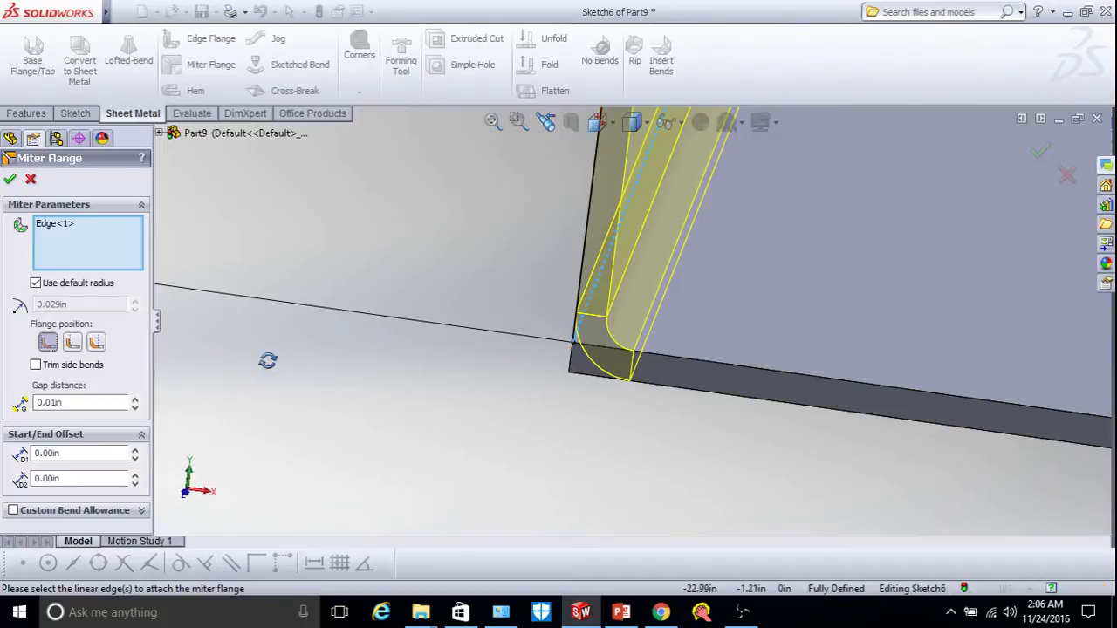
pyautogui.click(96, 344)
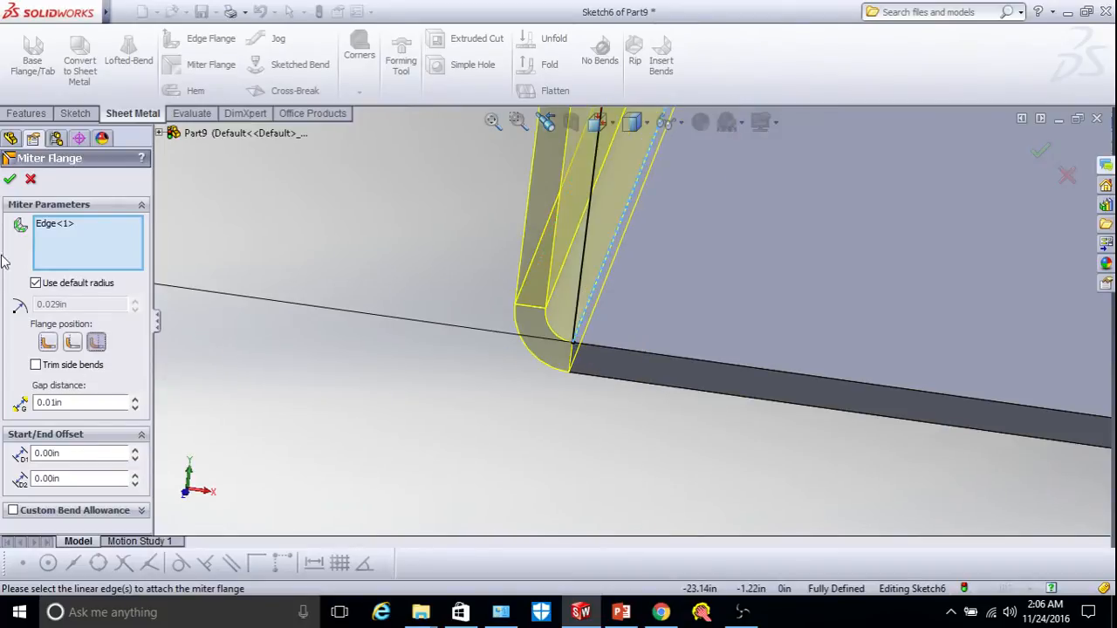
pyautogui.click(9, 181)
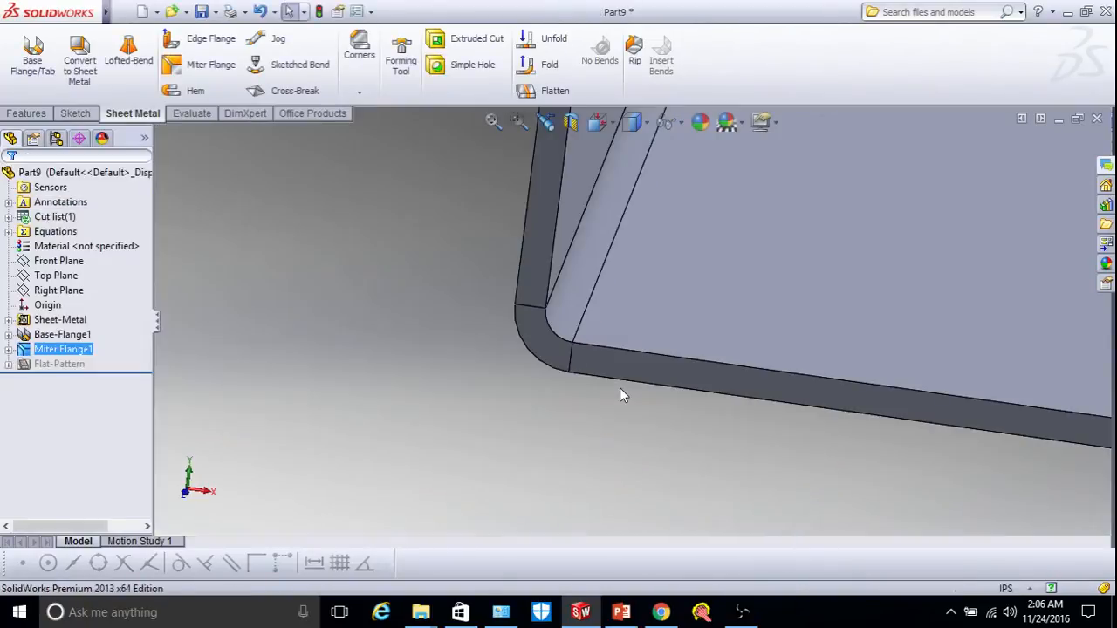
# Add the base's long top edge to Miter Flange1 so it spans Edge<1> and Edge<2>.
pyautogui.scroll(10, 617, 388)
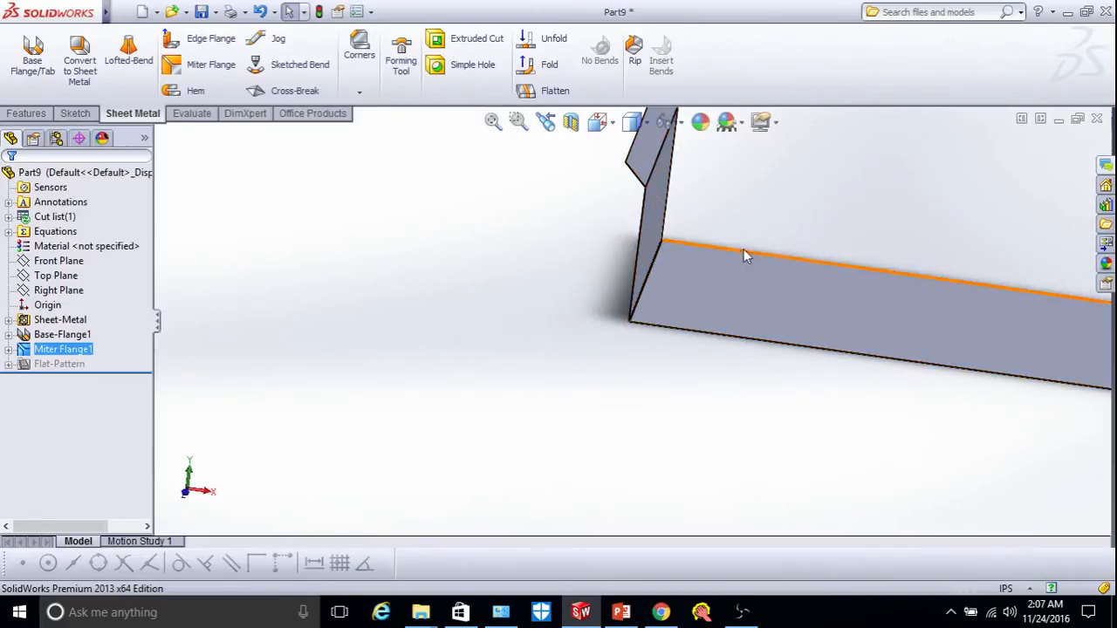
pyautogui.scroll(4, 735, 324)
pyautogui.scroll(-3, 746, 272)
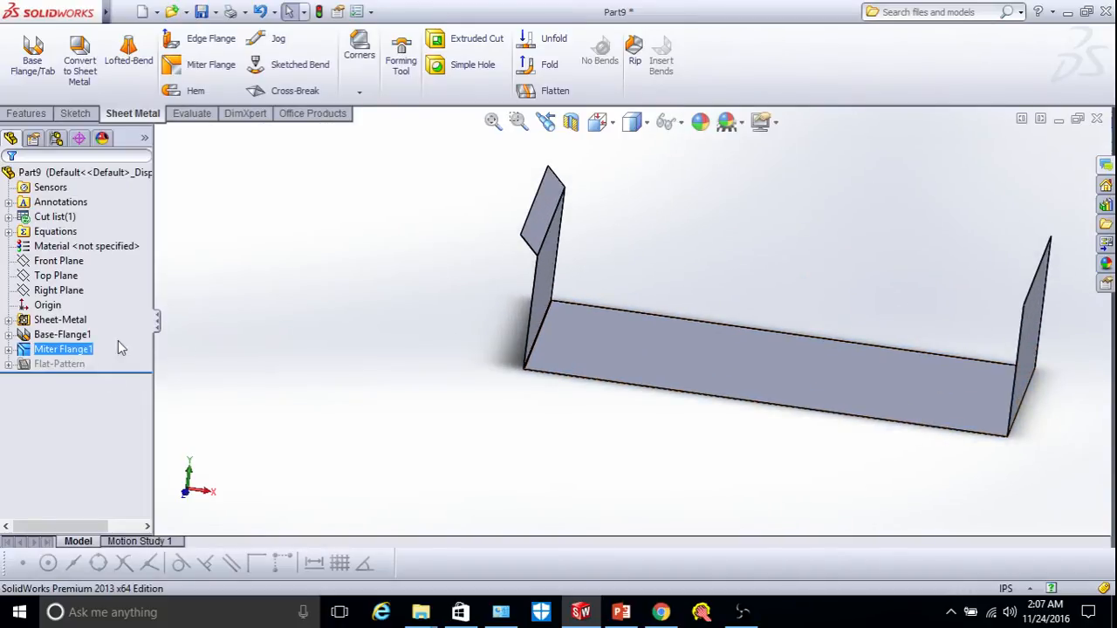
pyautogui.rightClick(66, 351)
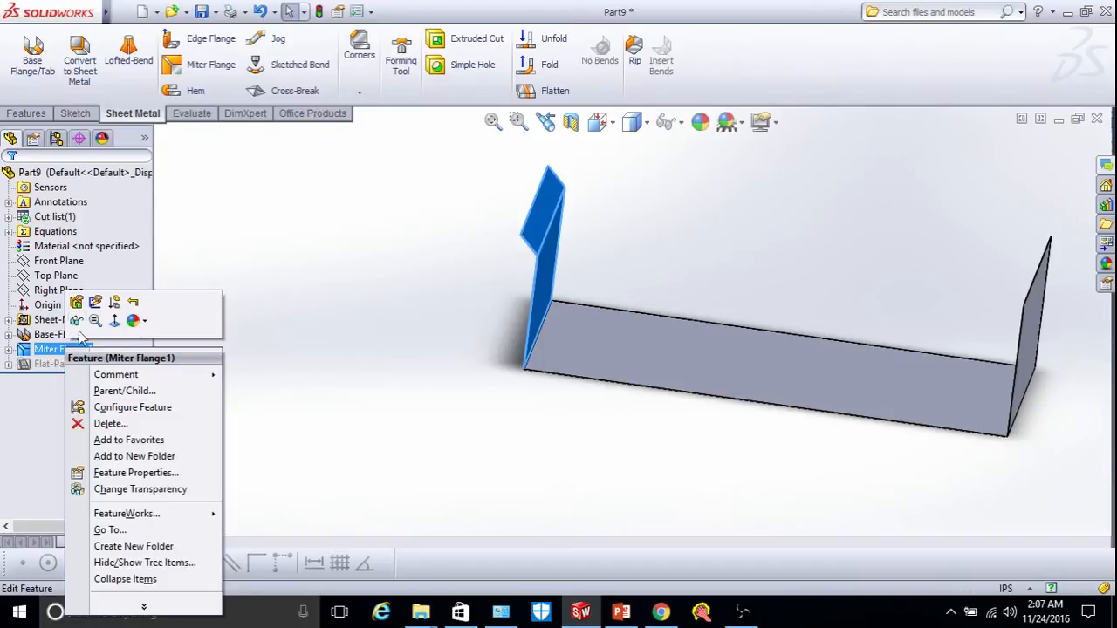
pyautogui.click(76, 303)
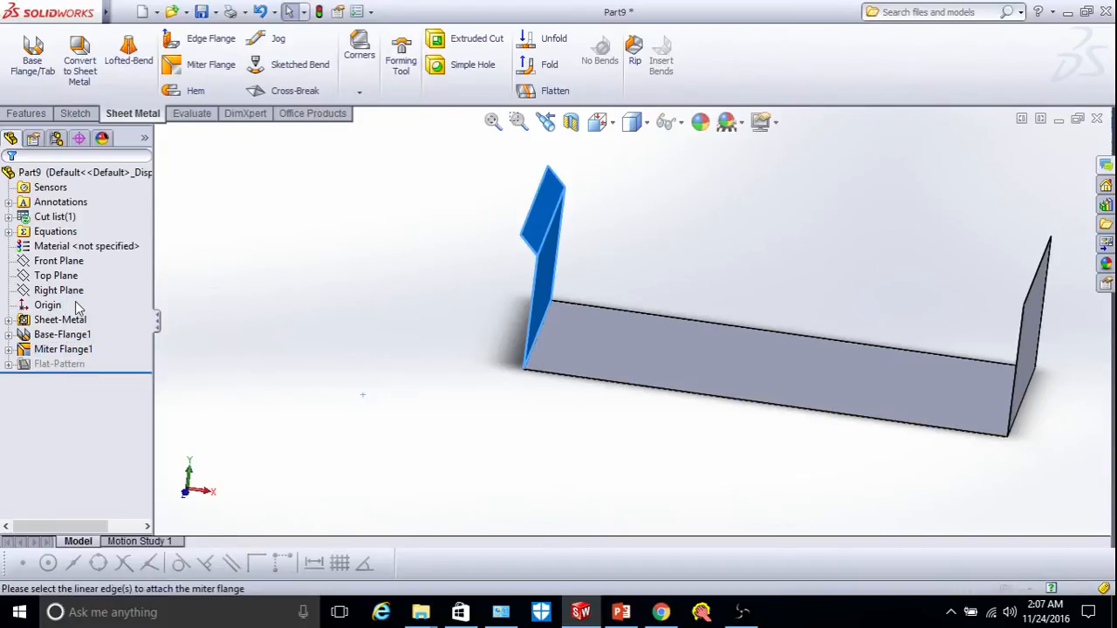
pyautogui.click(664, 320)
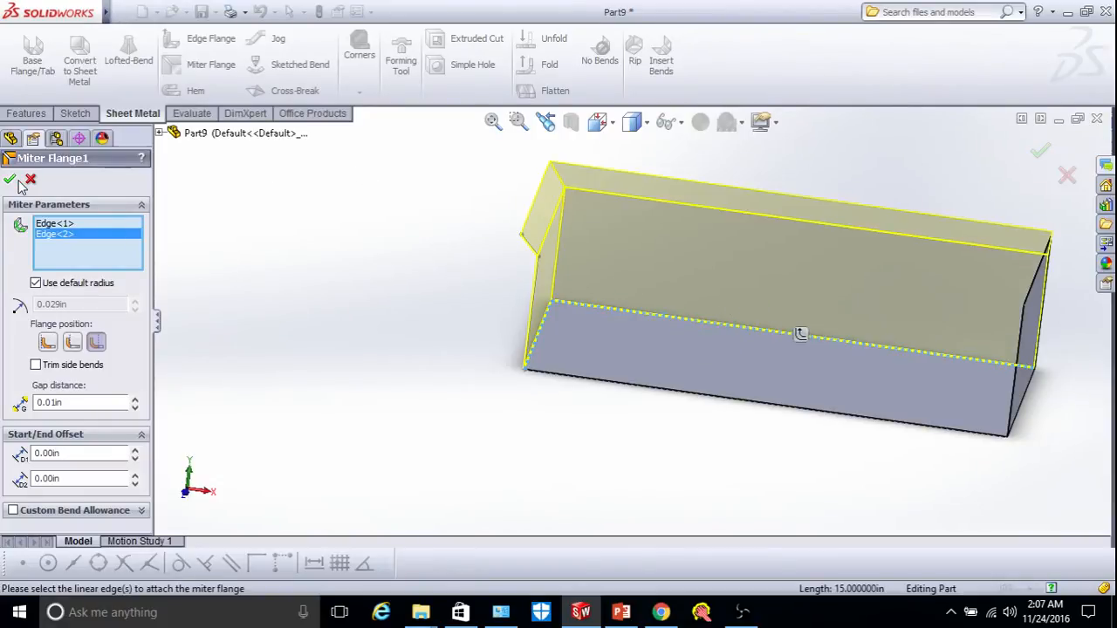
pyautogui.press('Return')
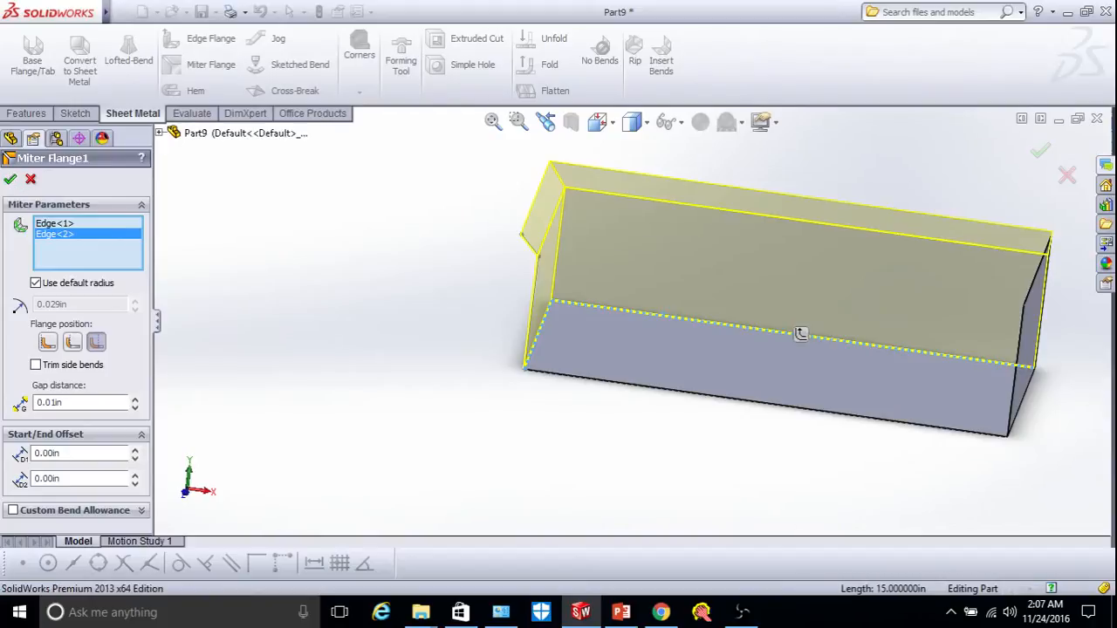
# Orbit the tray to view the two connected walls from above and obliquely.
pyautogui.rightClick(448, 290)
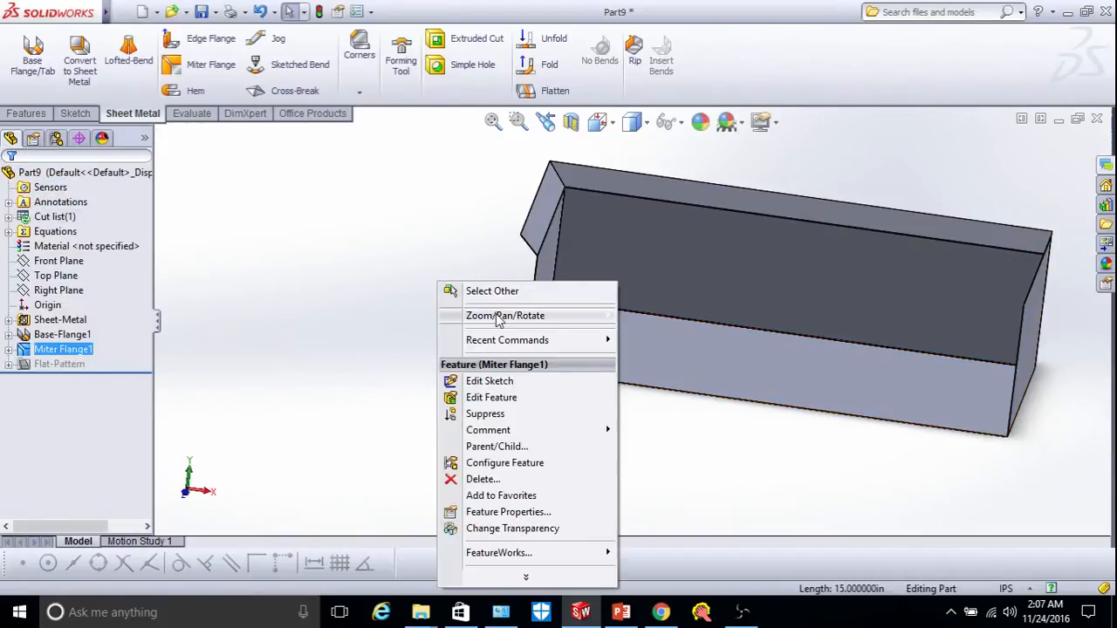
pyautogui.moveTo(514, 316)
pyautogui.click(661, 383)
pyautogui.moveTo(809, 363); pyautogui.dragTo(778, 429)
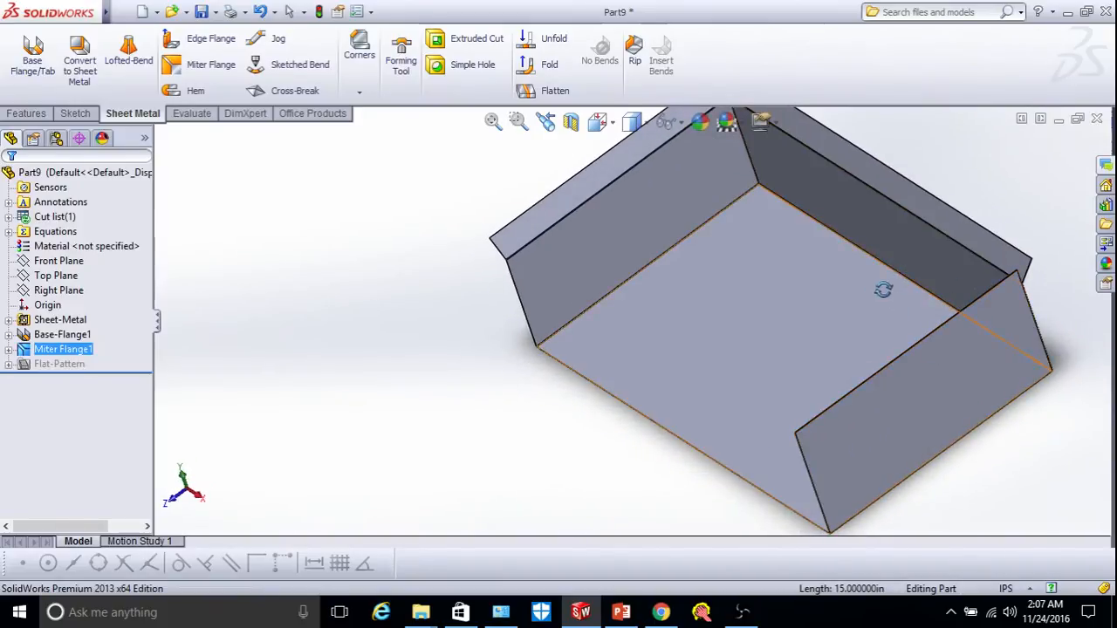
pyautogui.press('Escape')
pyautogui.moveTo(812, 301); pyautogui.dragTo(785, 440, button='middle')
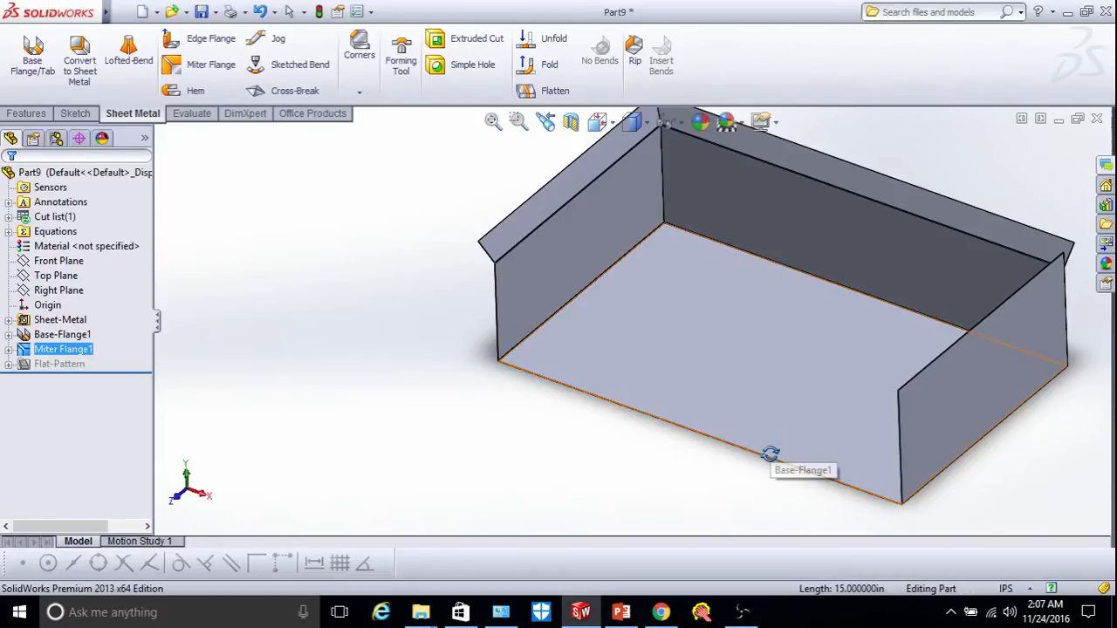
pyautogui.scroll(-3, 785, 446)
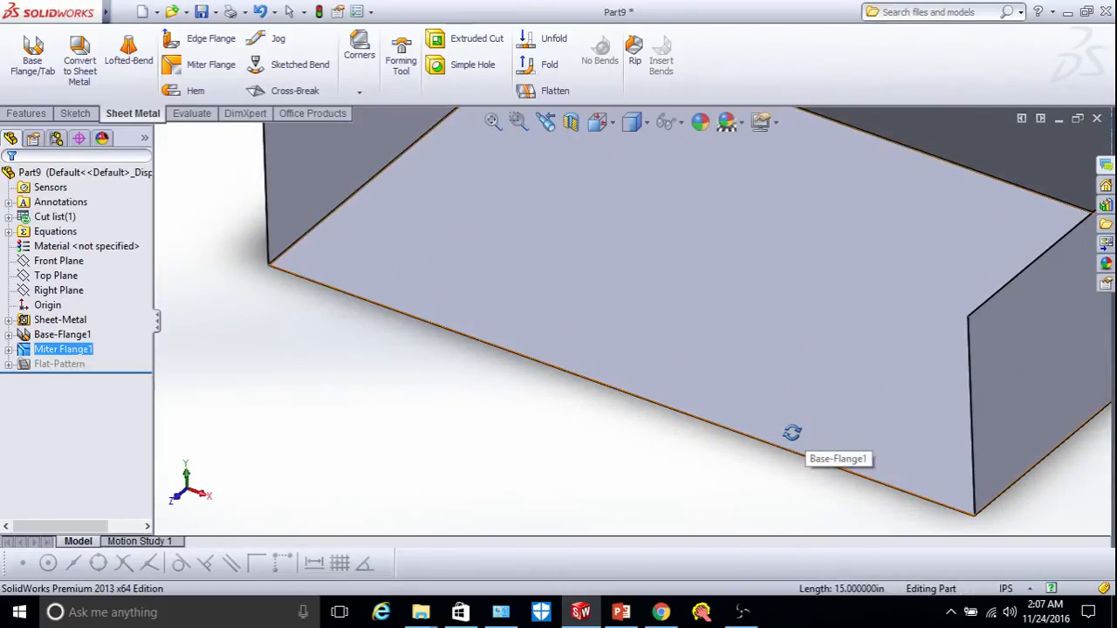
# Add Edge-Flange1 on the front bottom edge, Up To Vertex of the adjacent wall's top corner.
pyautogui.click(210, 42)
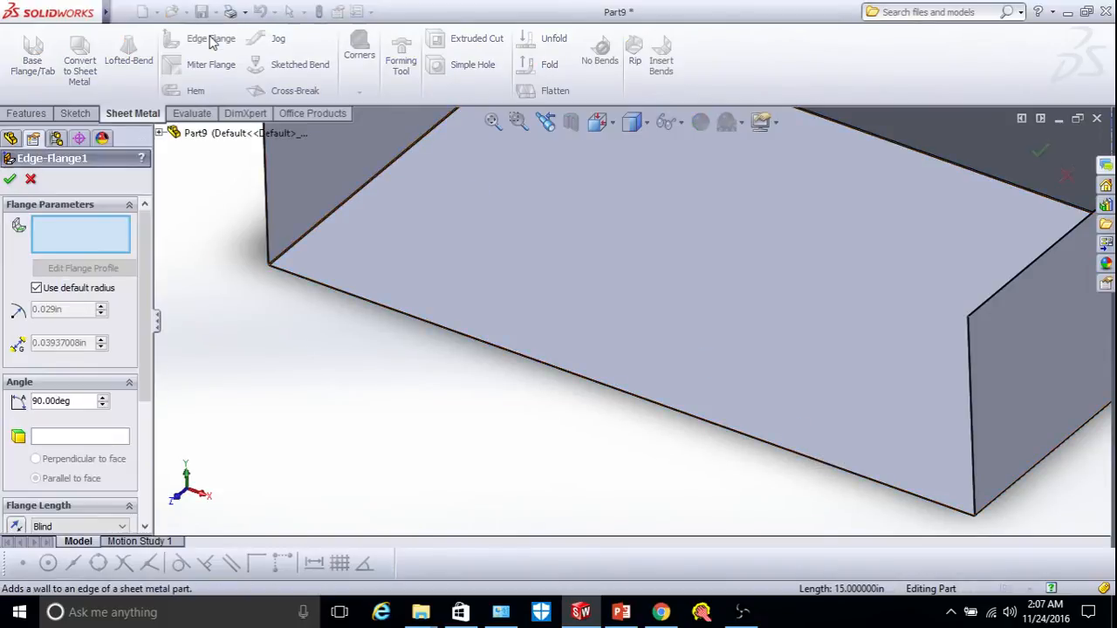
pyautogui.click(585, 380)
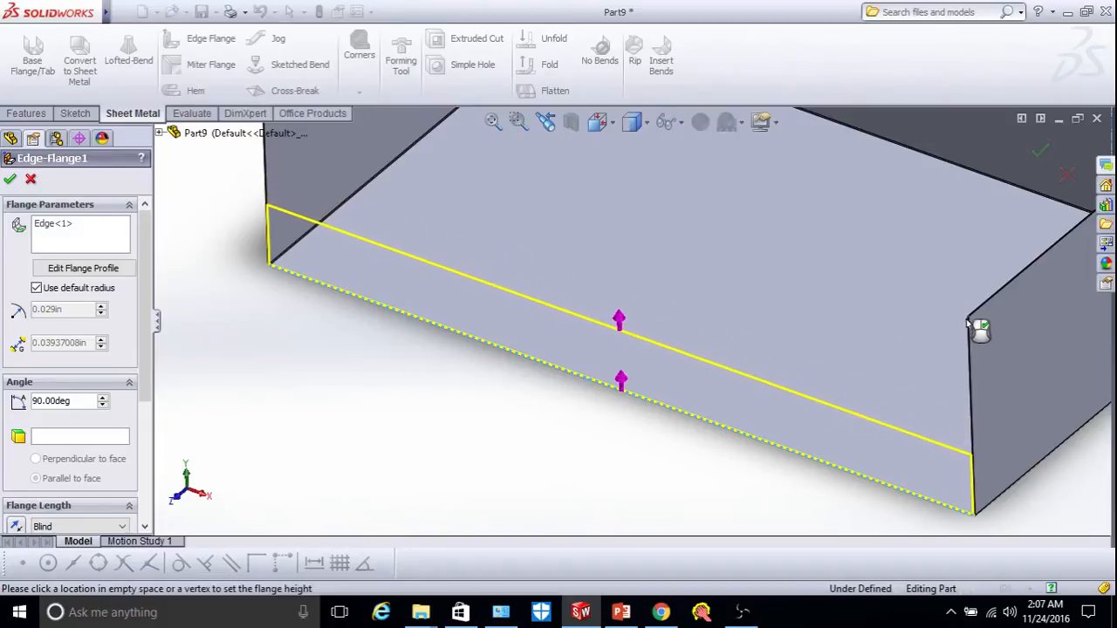
pyautogui.scroll(-3, 969, 327)
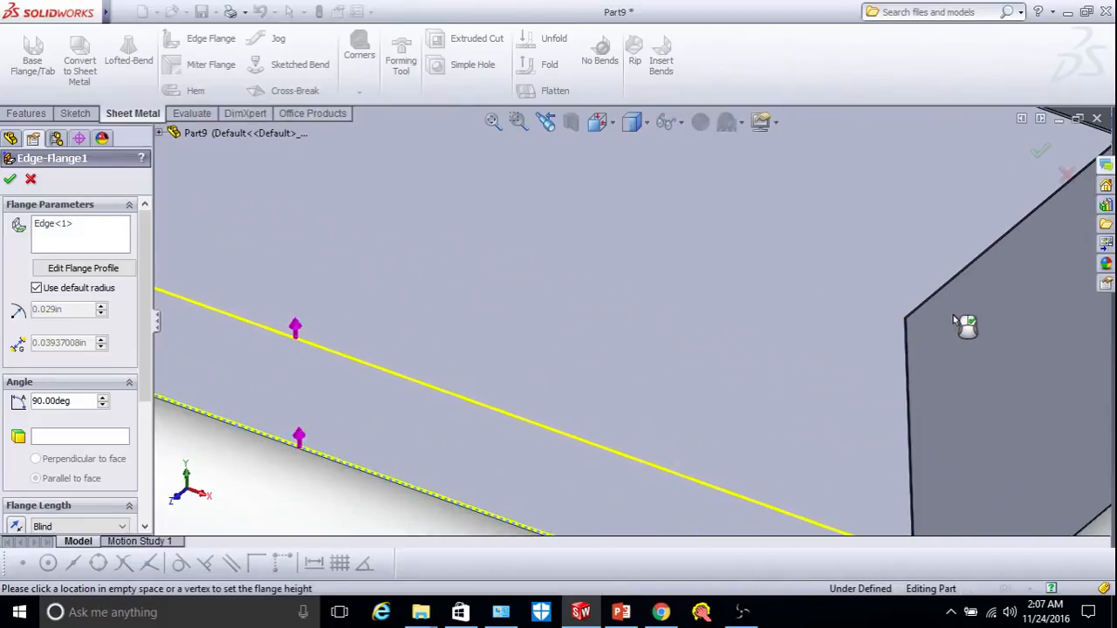
pyautogui.click(907, 322)
pyautogui.scroll(3, 917, 324)
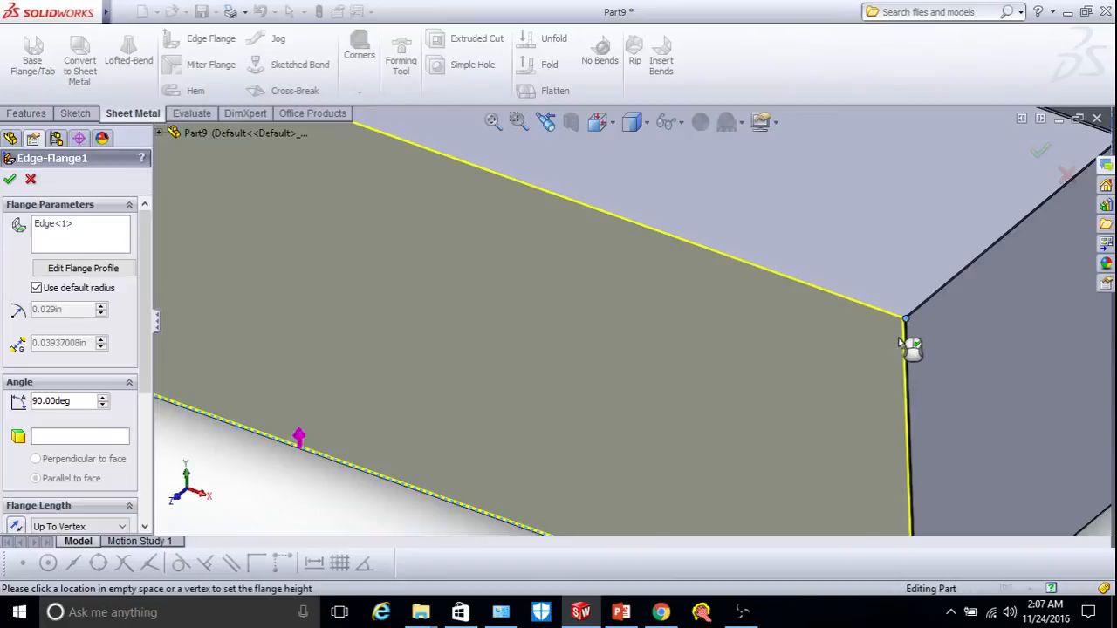
pyautogui.scroll(3, 903, 346)
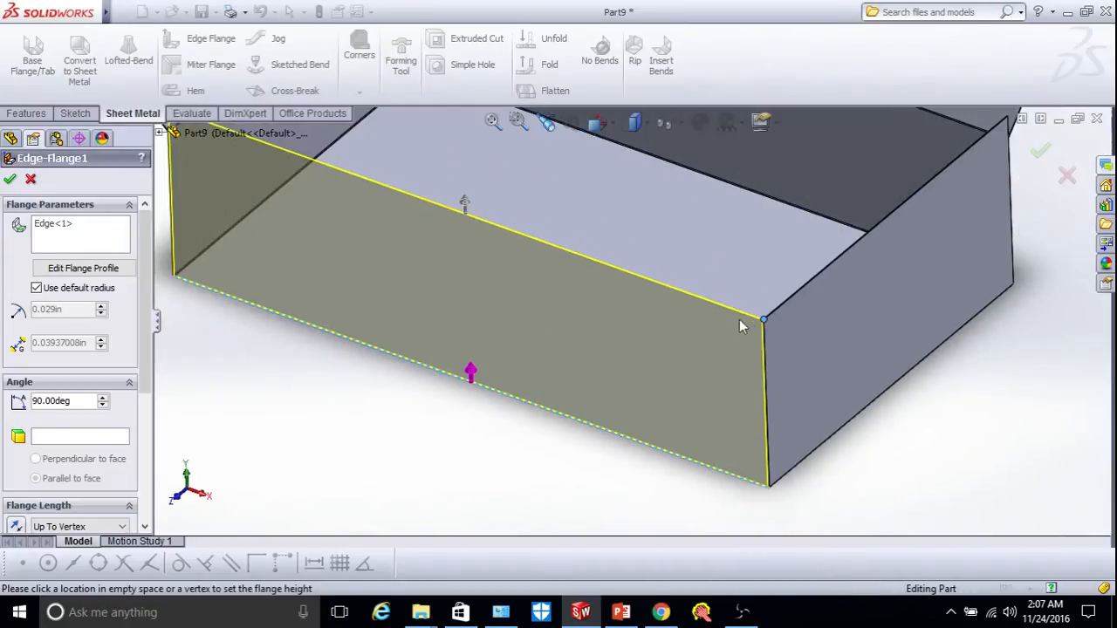
pyautogui.click(10, 179)
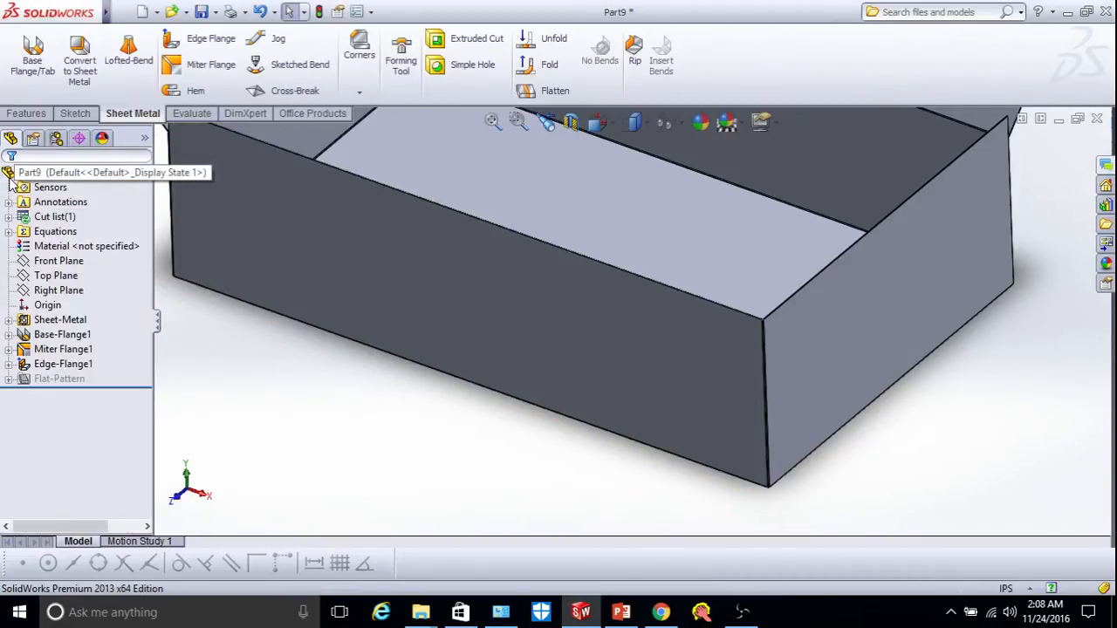
pyautogui.click(62, 370)
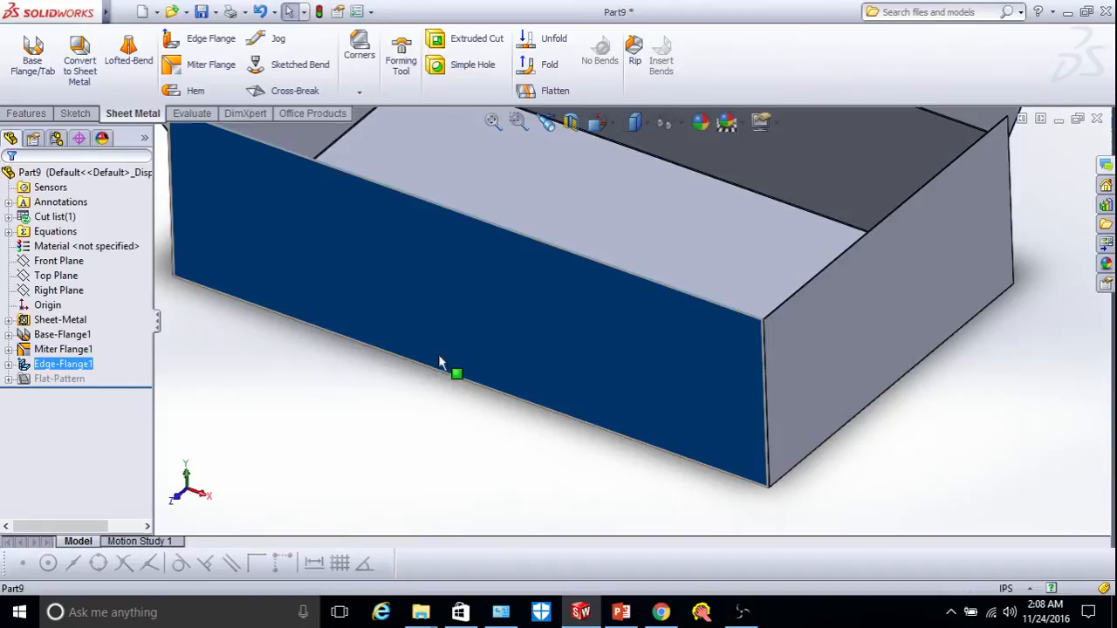
# Drag Edge-Flange1's profile left endpoint to the front edge's midpoint so the wall spans half.
pyautogui.rightClick(79, 371)
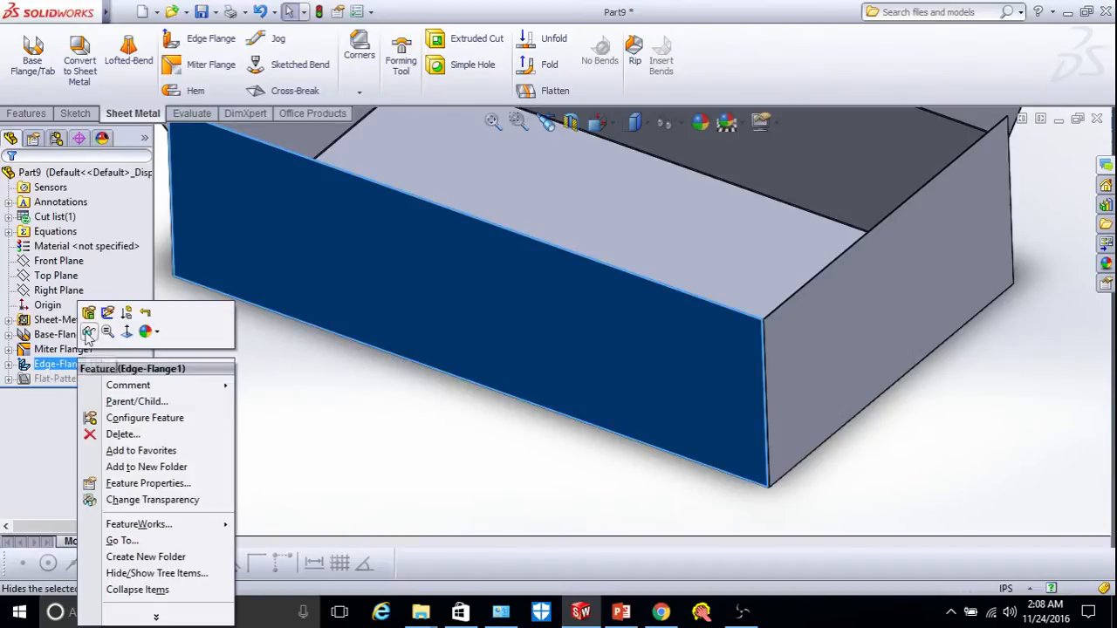
pyautogui.click(85, 314)
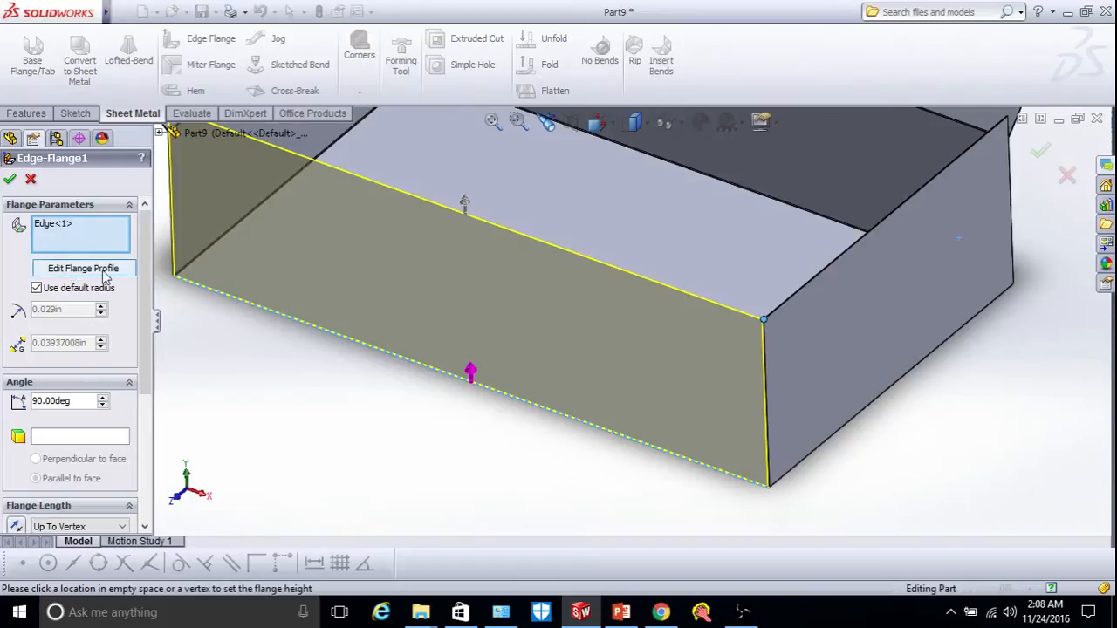
pyautogui.click(85, 271)
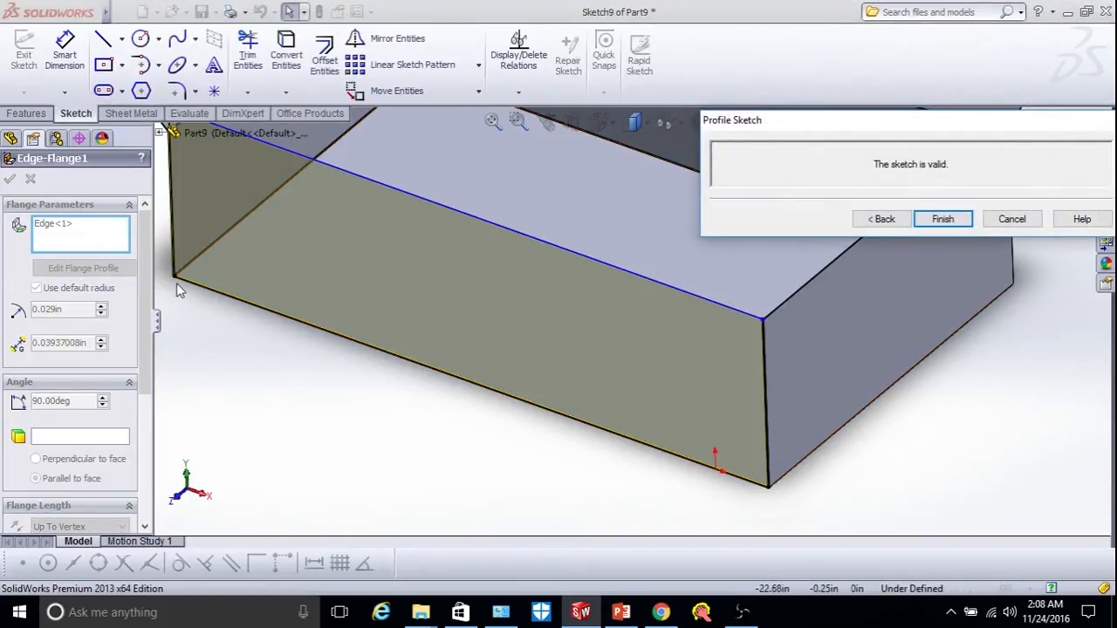
pyautogui.moveTo(175, 277); pyautogui.dragTo(473, 381)
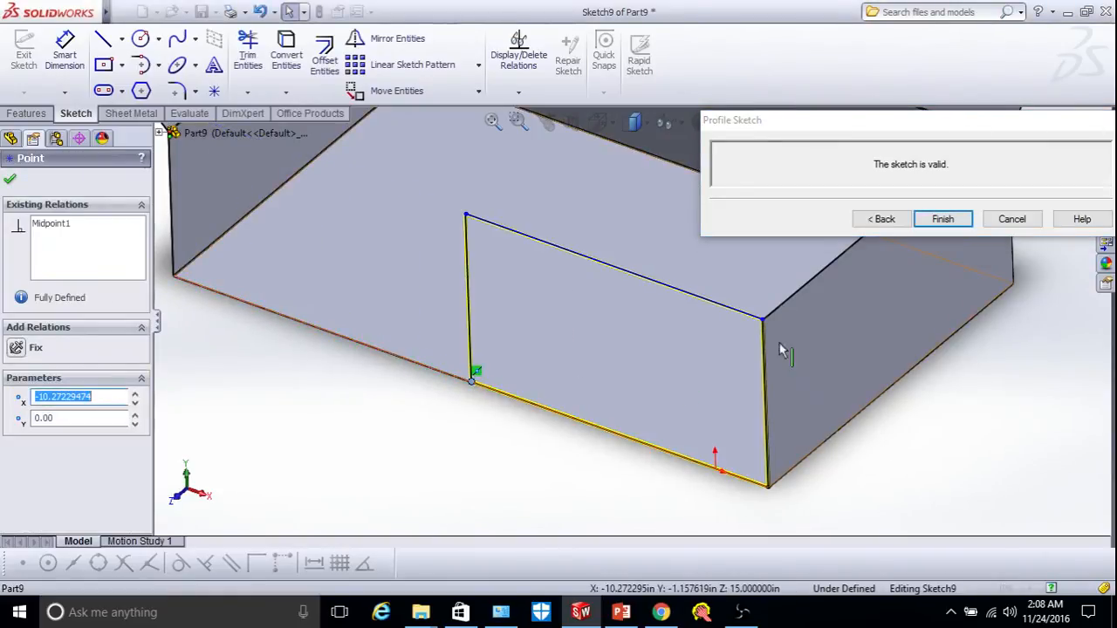
pyautogui.click(942, 219)
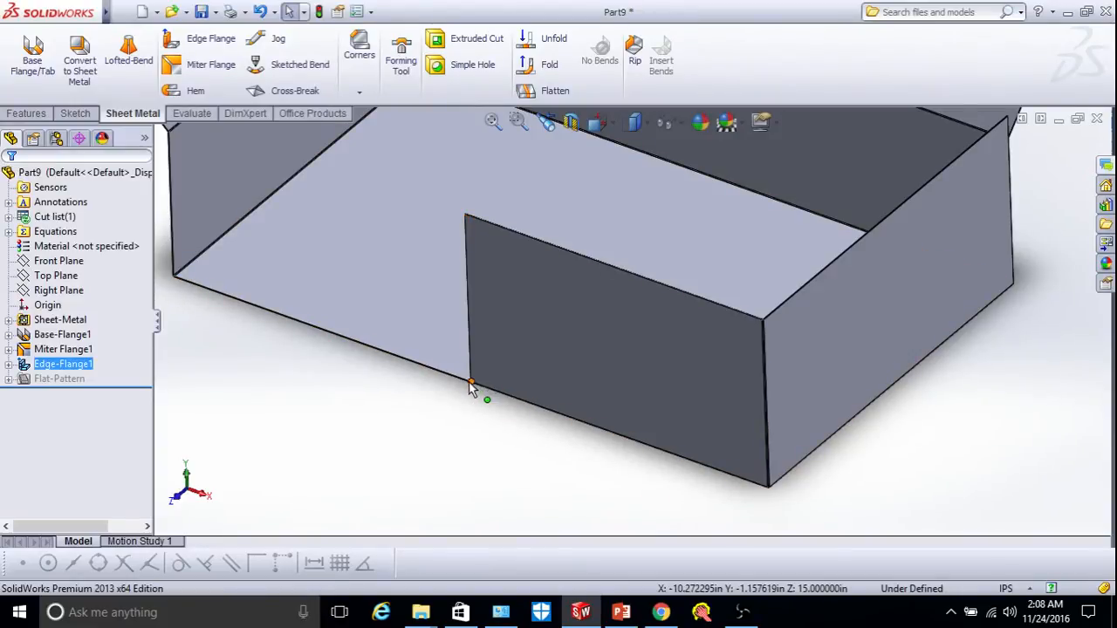
pyautogui.scroll(3, 773, 536)
pyautogui.scroll(-6, 703, 429)
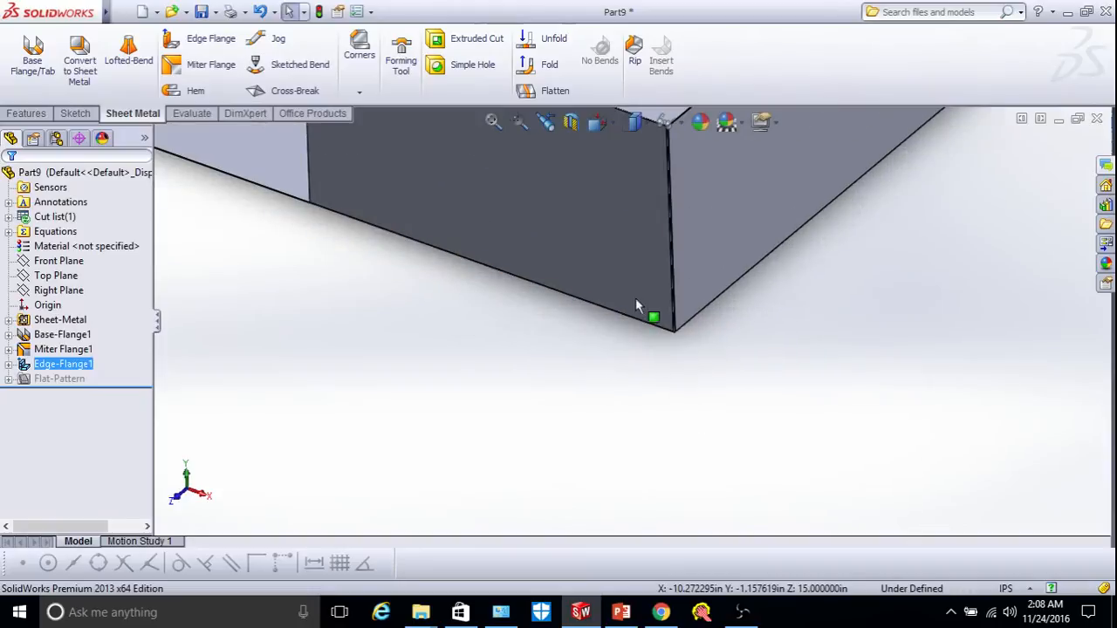
pyautogui.scroll(-3, 645, 316)
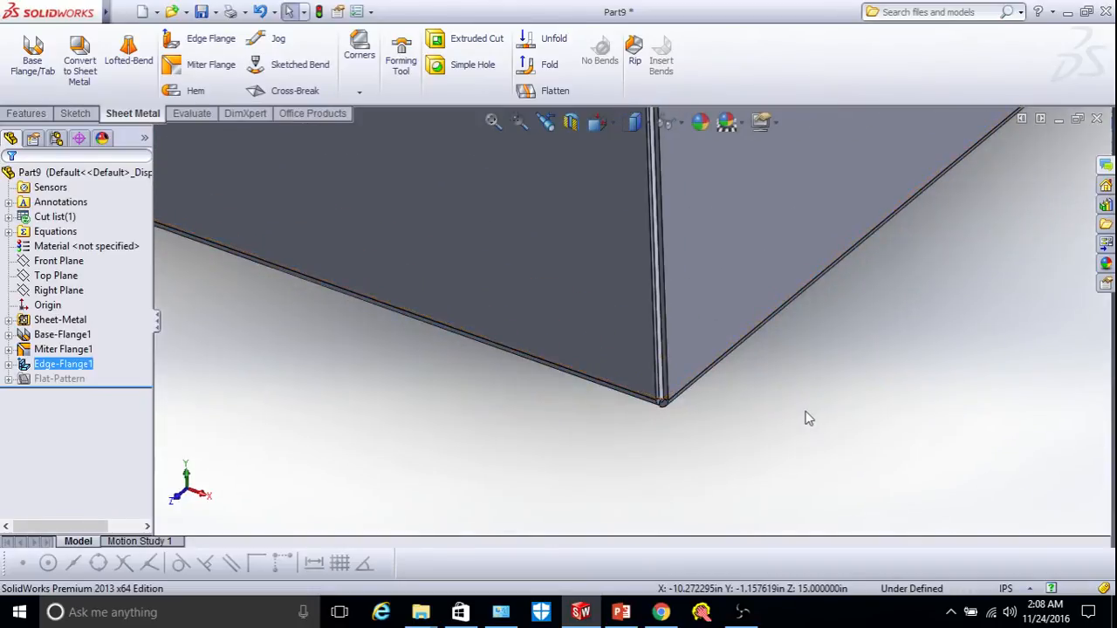
pyautogui.rightClick(807, 418)
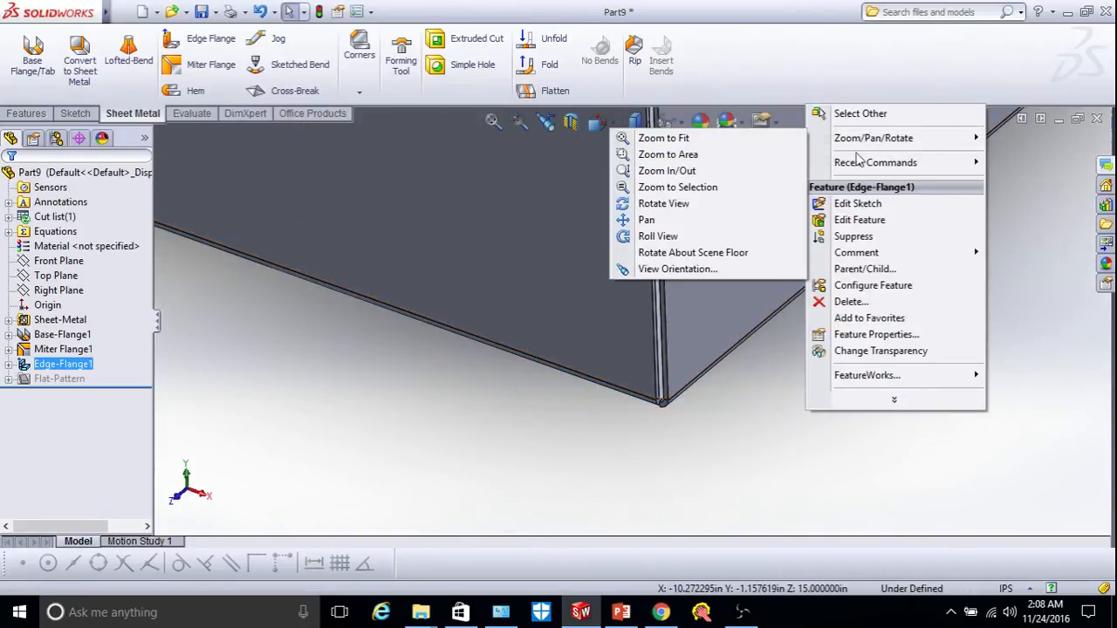
pyautogui.moveTo(860, 138)
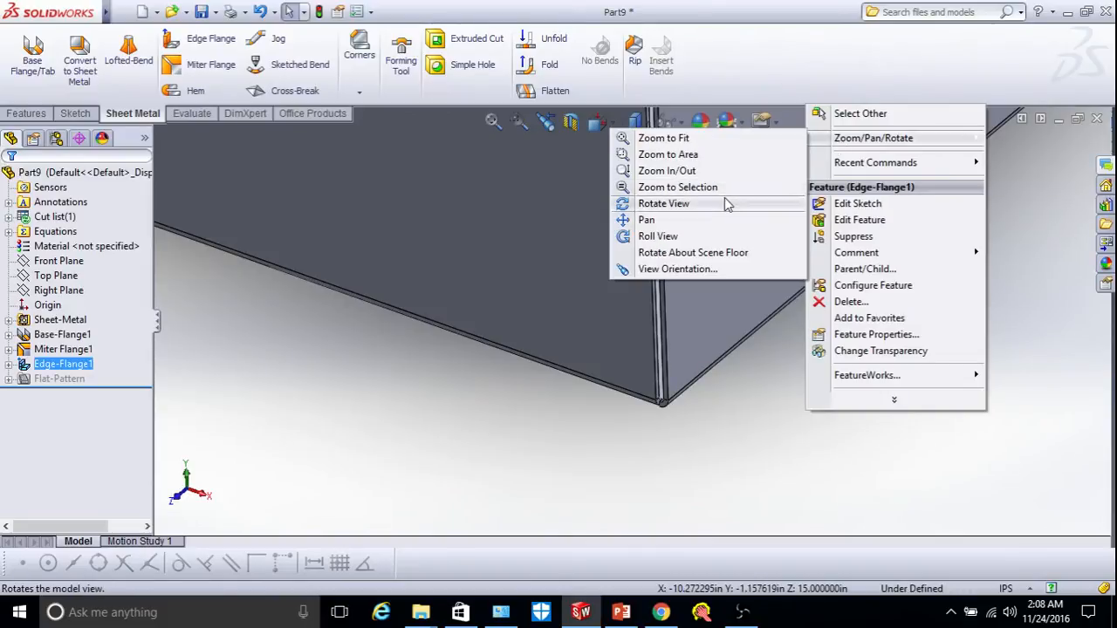
pyautogui.click(728, 204)
pyautogui.moveTo(705, 339); pyautogui.dragTo(717, 383)
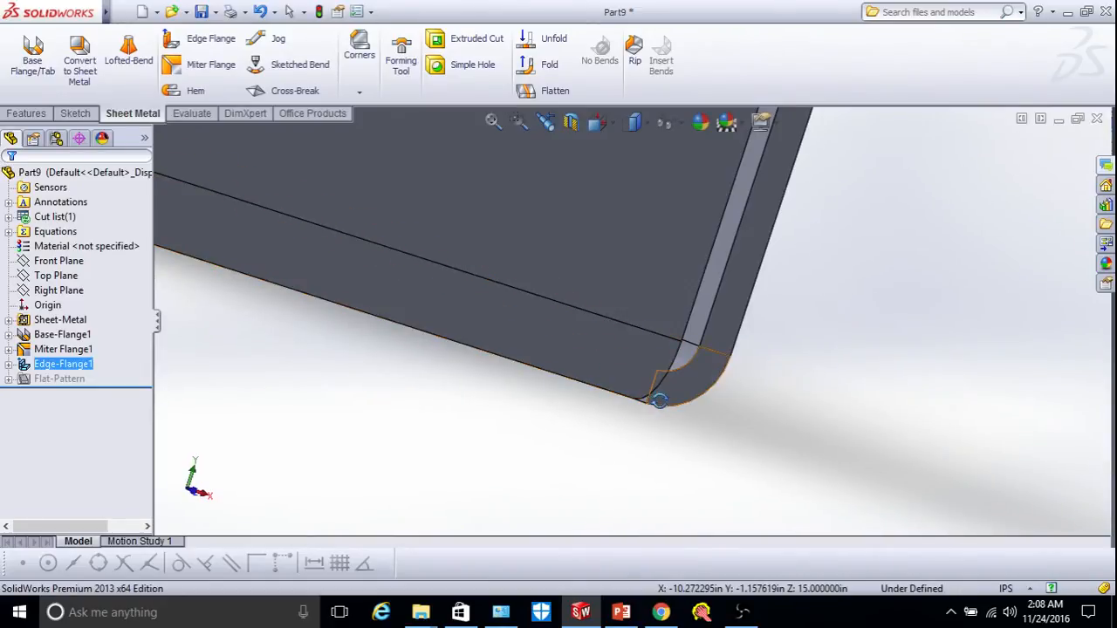
pyautogui.scroll(-5, 660, 400)
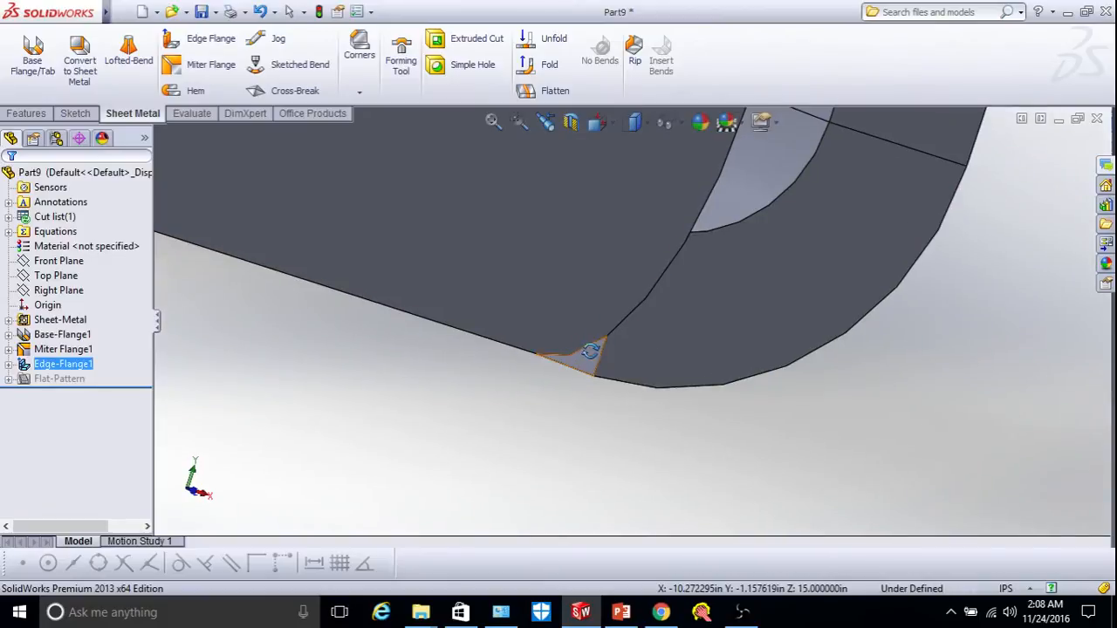
pyautogui.scroll(4, 602, 367)
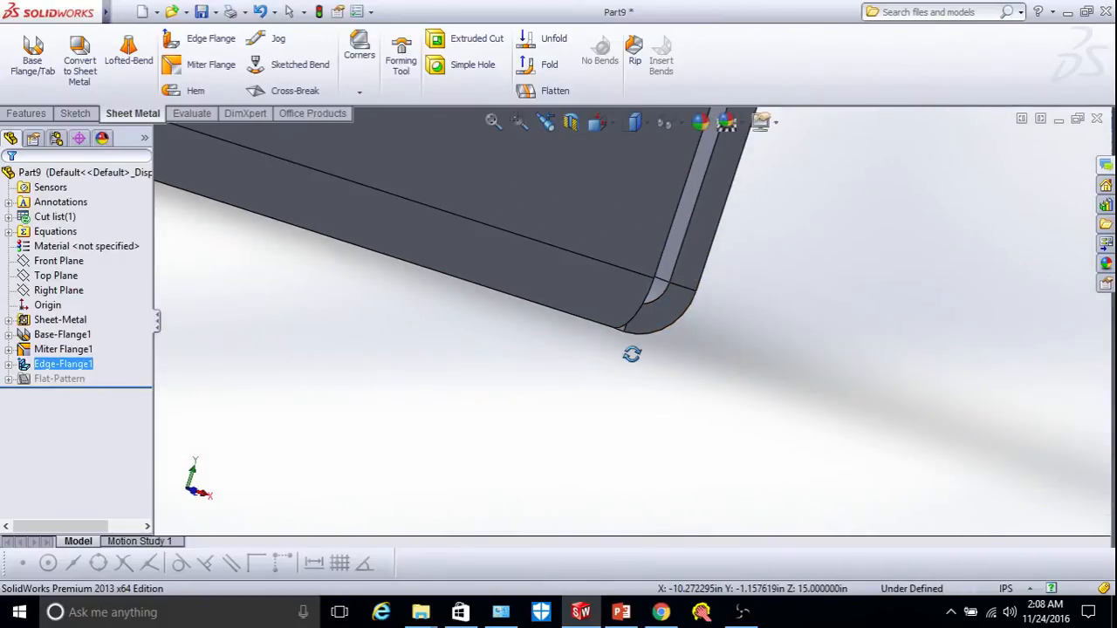
pyautogui.moveTo(645, 347); pyautogui.dragTo(591, 344)
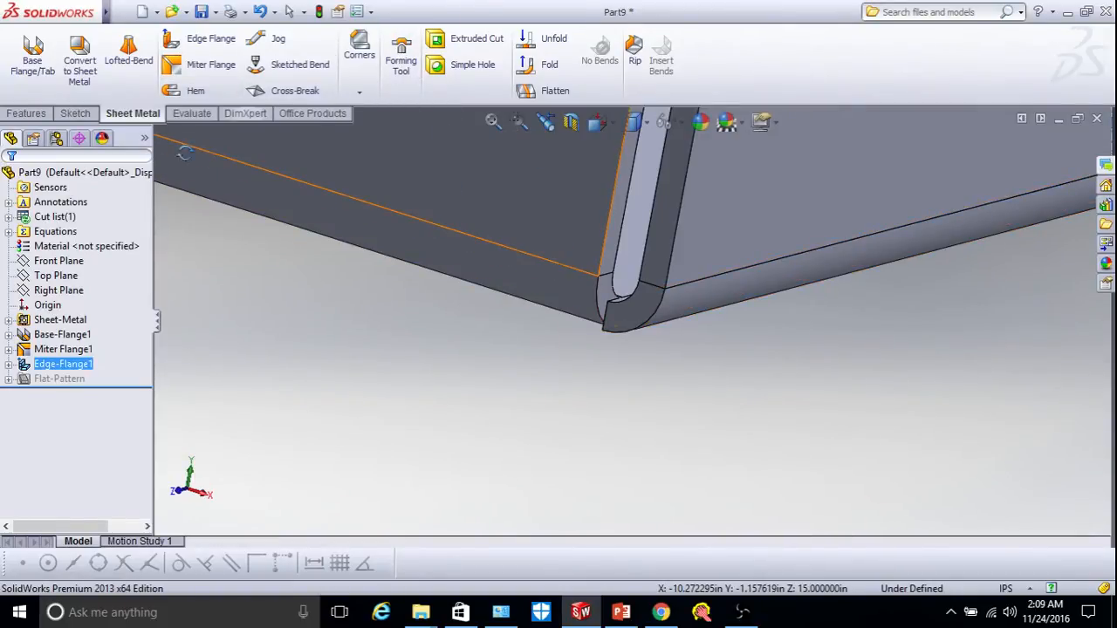
# Turn on trimming of side bends in Edge-Flange1.
pyautogui.rightClick(72, 364)
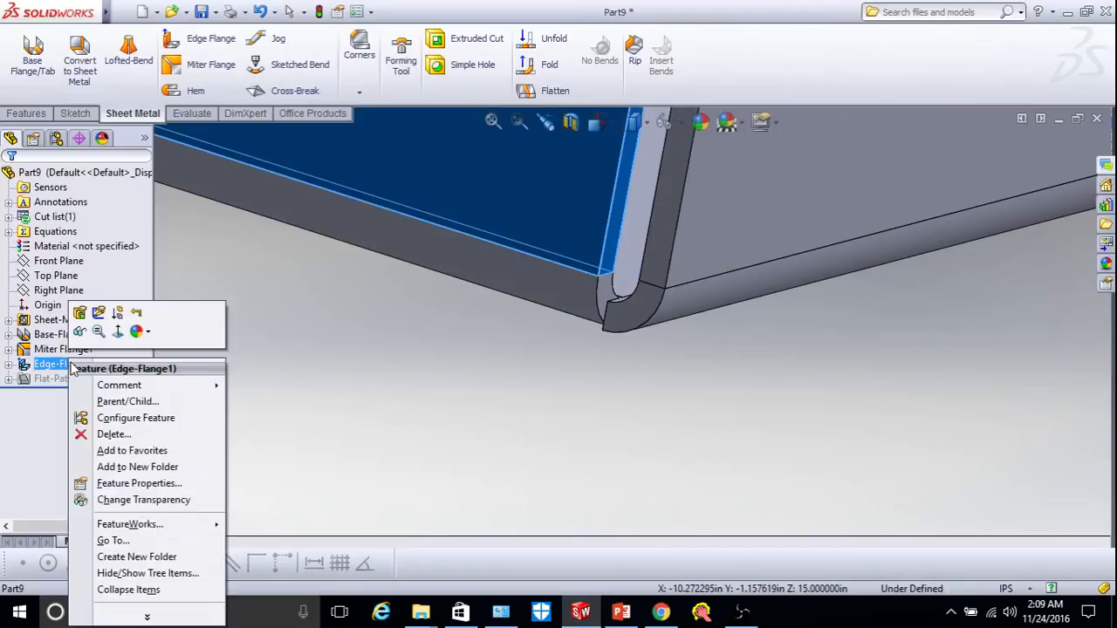
pyautogui.click(79, 314)
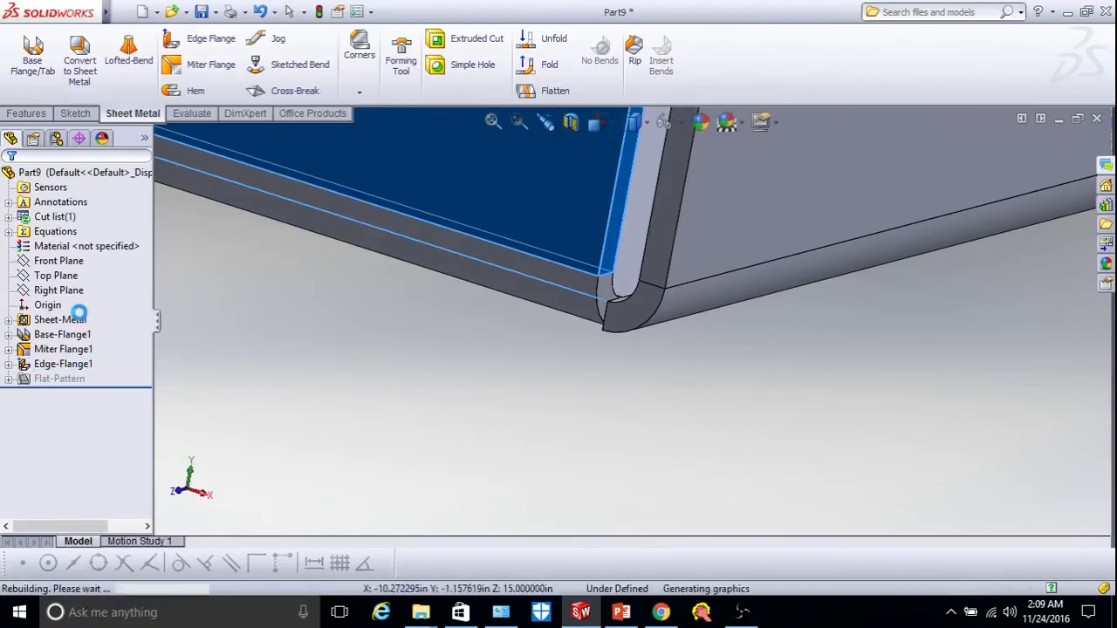
pyautogui.moveTo(143, 388); pyautogui.dragTo(142, 515)
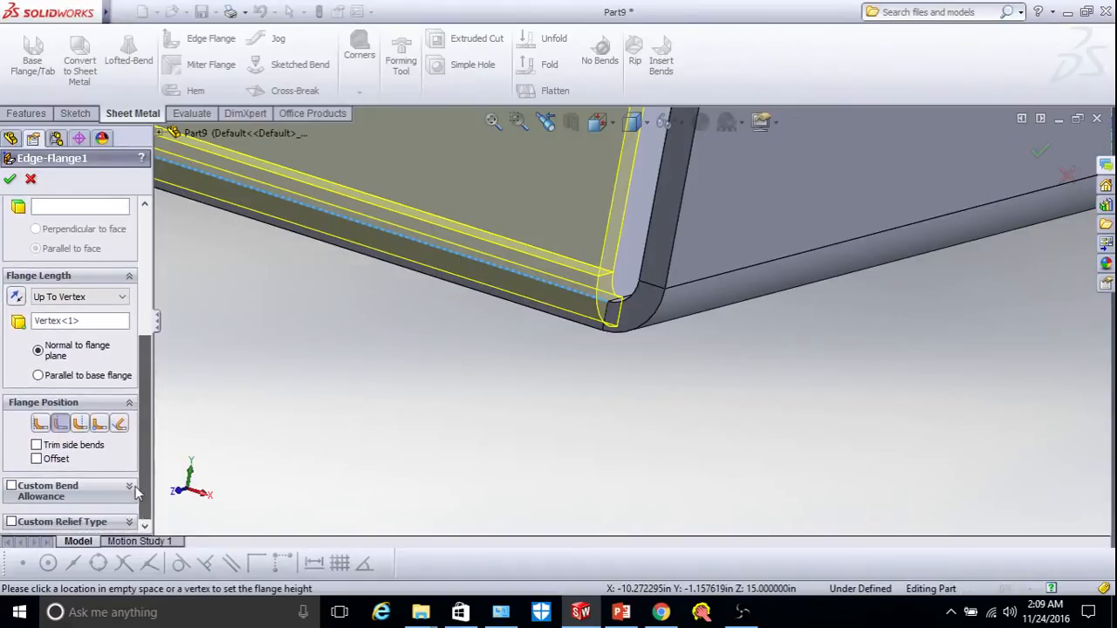
pyautogui.click(36, 446)
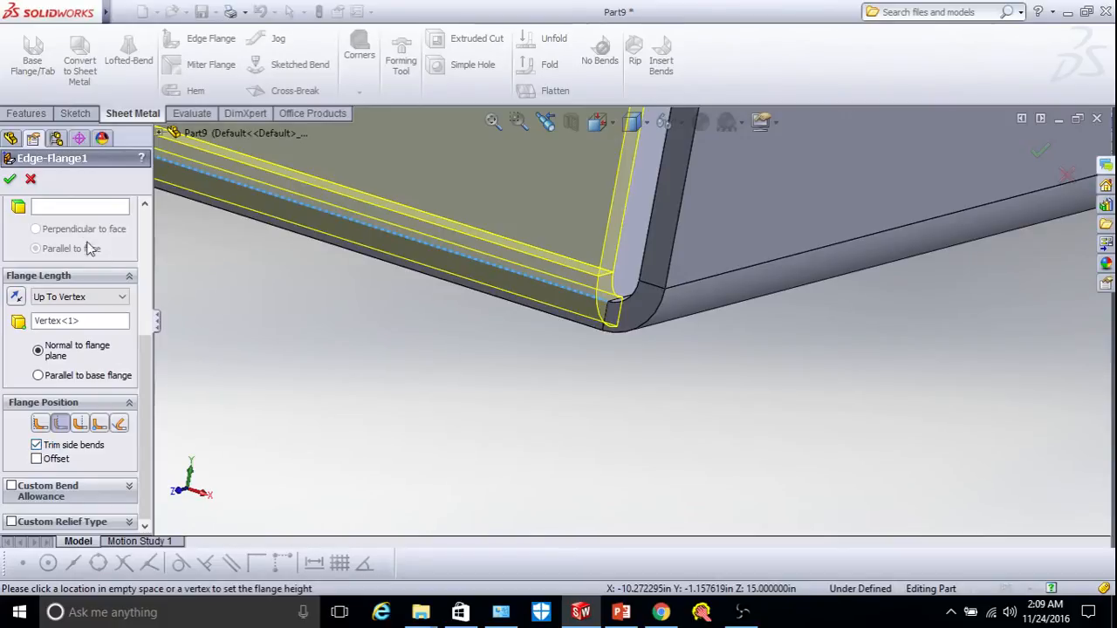
pyautogui.click(9, 181)
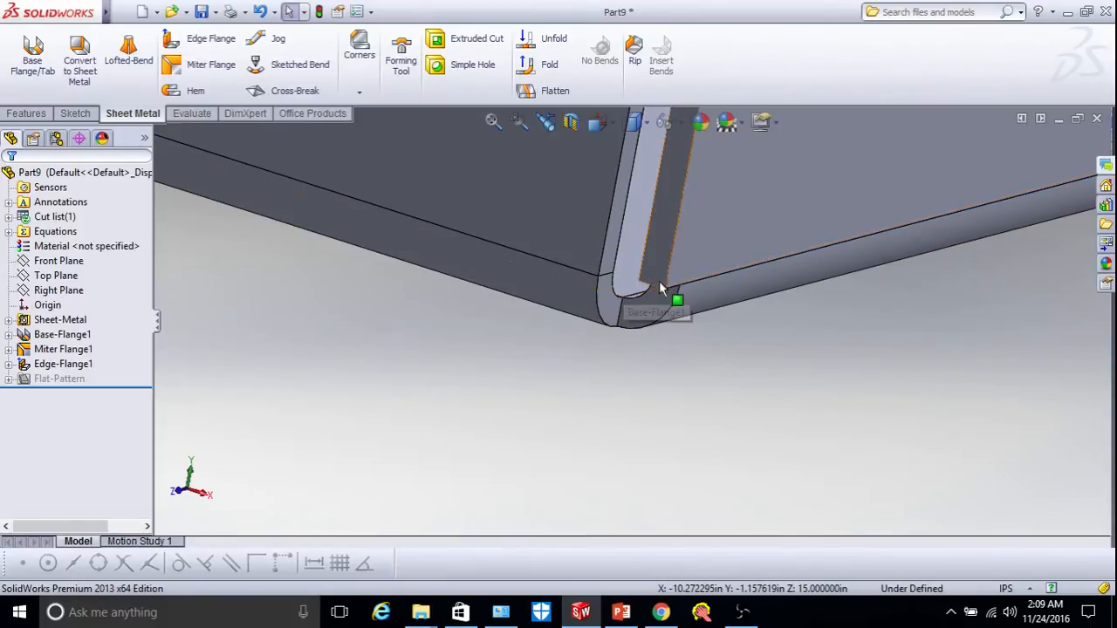
# Show the Corners dropdown listing Closed Corner, Welded Corner and Break-Corner/Corner-Trim.
pyautogui.scroll(5, 644, 278)
pyautogui.scroll(-3, 644, 279)
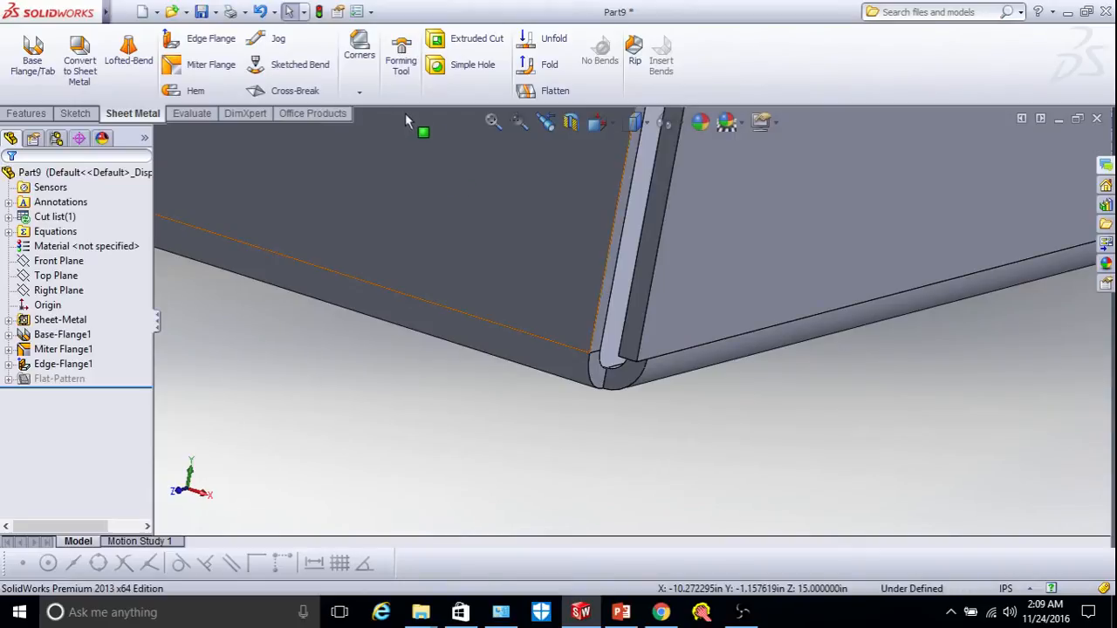
pyautogui.click(361, 91)
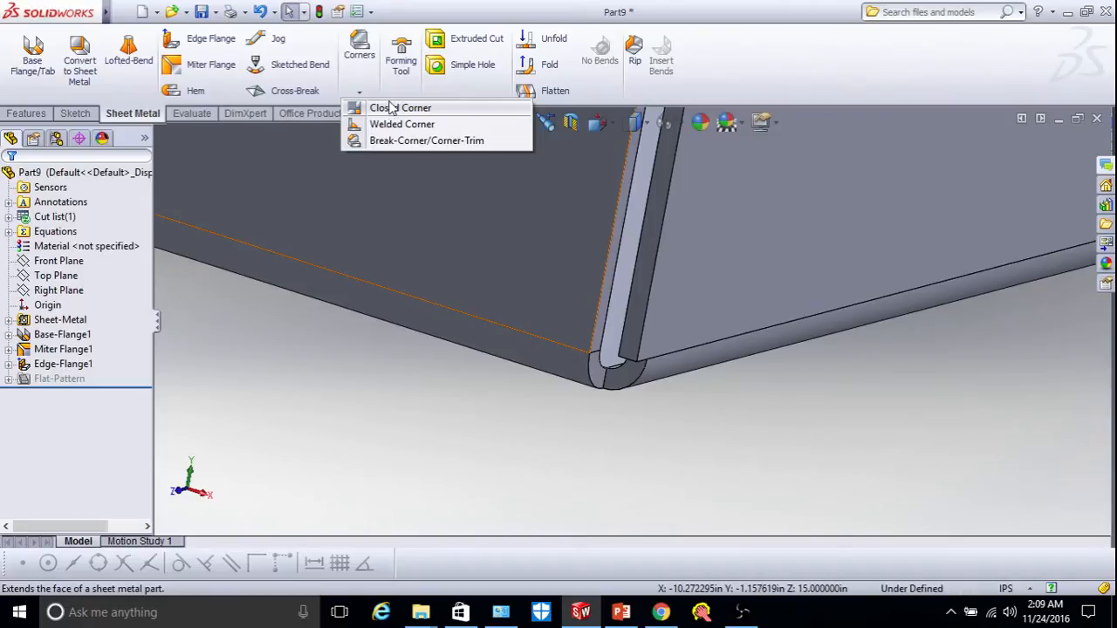
# Create Closed Corner1 by extending the flange end face to meet its neighbour, 0.001 in gap.
pyautogui.click(391, 108)
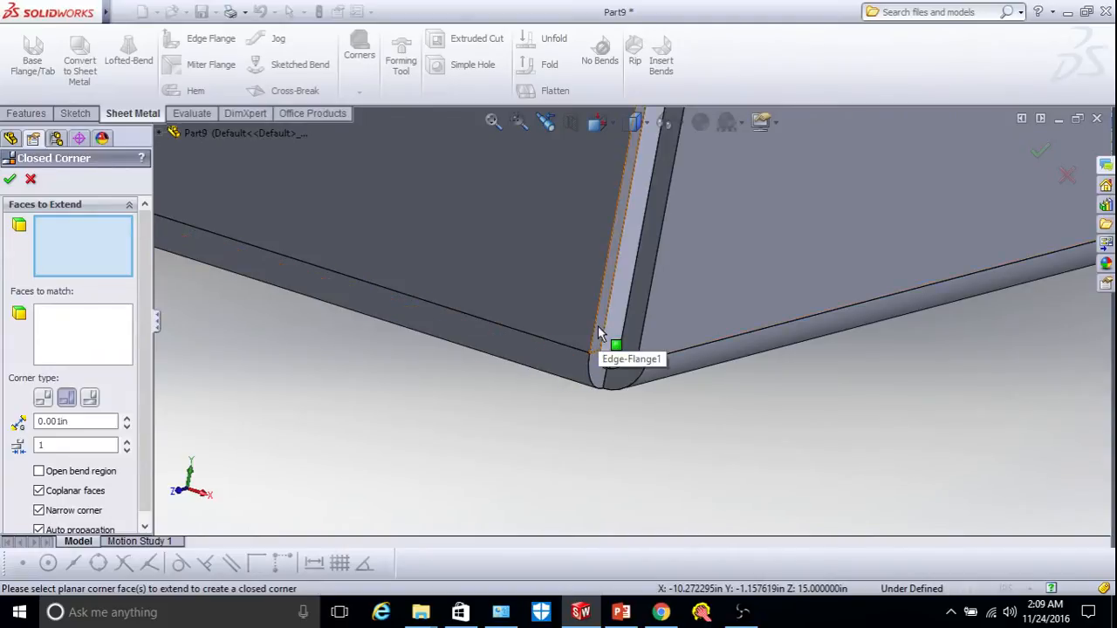
pyautogui.click(636, 321)
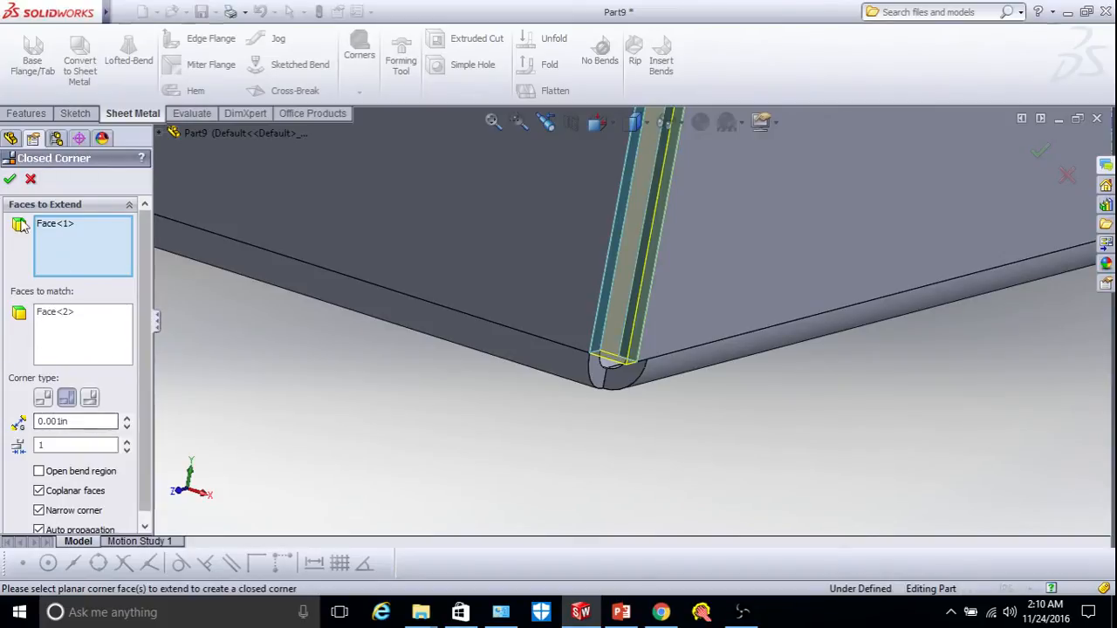
pyautogui.click(10, 179)
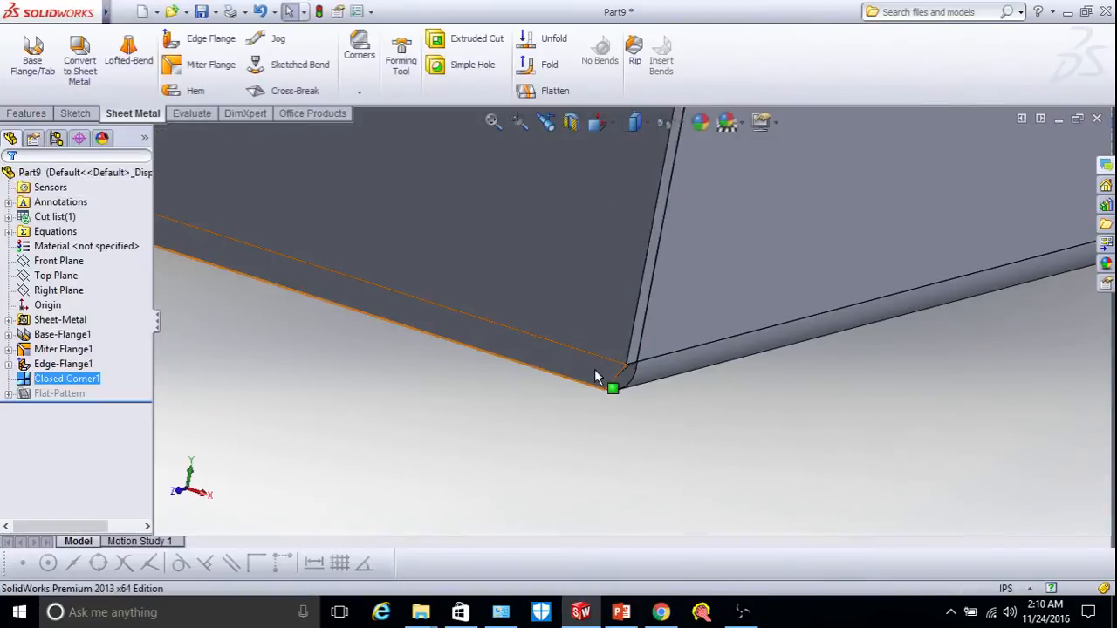
# Orbit the model to inspect the closed corner seam.
pyautogui.rightClick(685, 380)
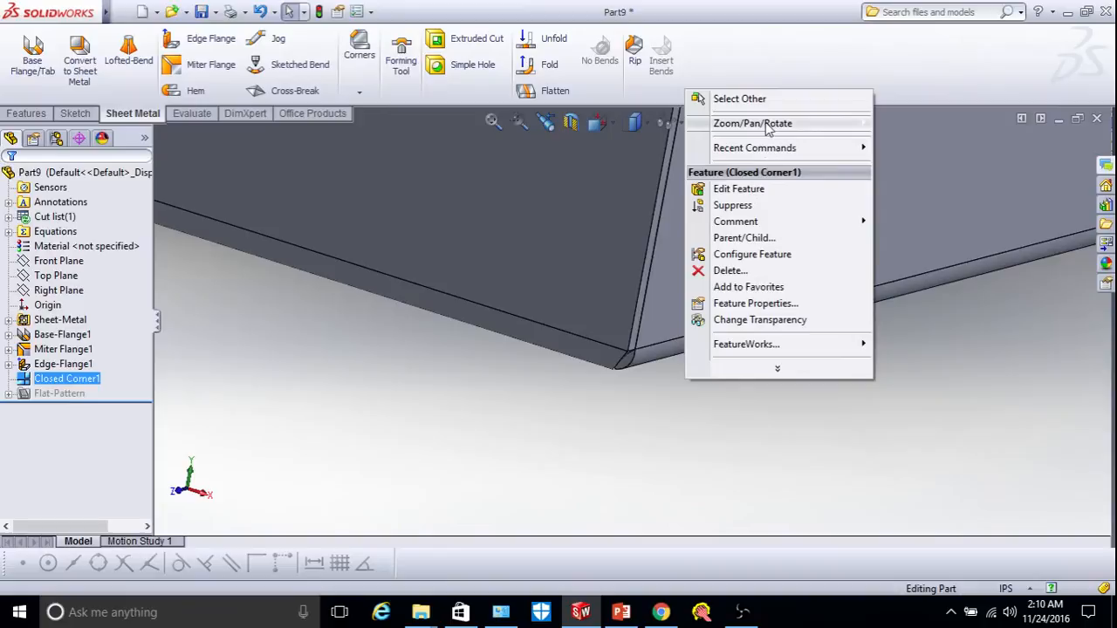
pyautogui.moveTo(761, 123)
pyautogui.click(922, 188)
pyautogui.moveTo(780, 214); pyautogui.dragTo(618, 390)
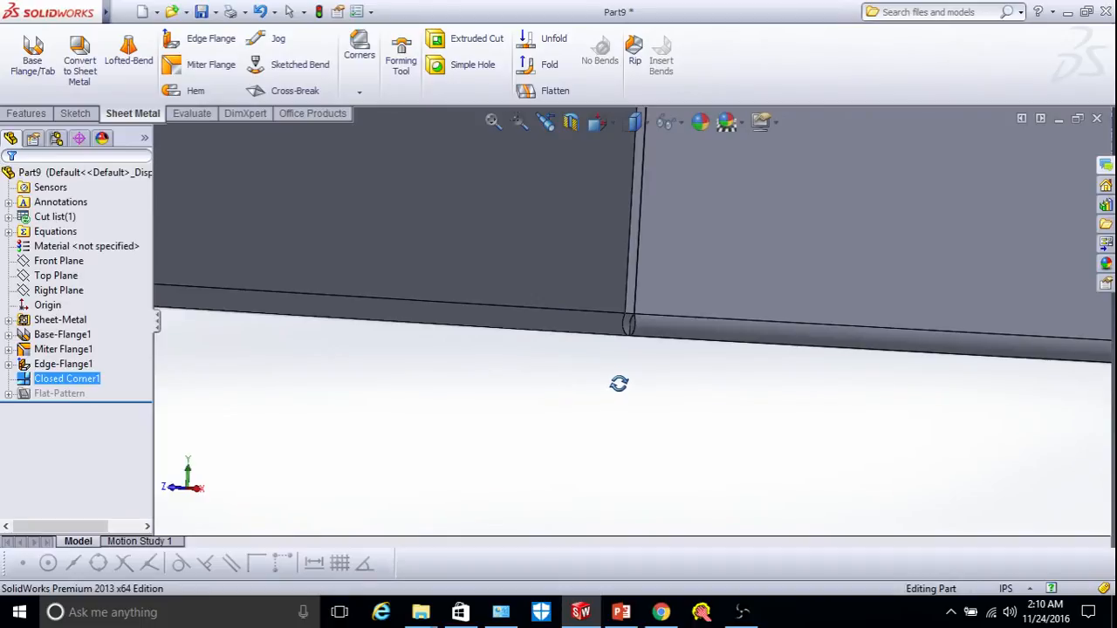
pyautogui.scroll(8, 620, 381)
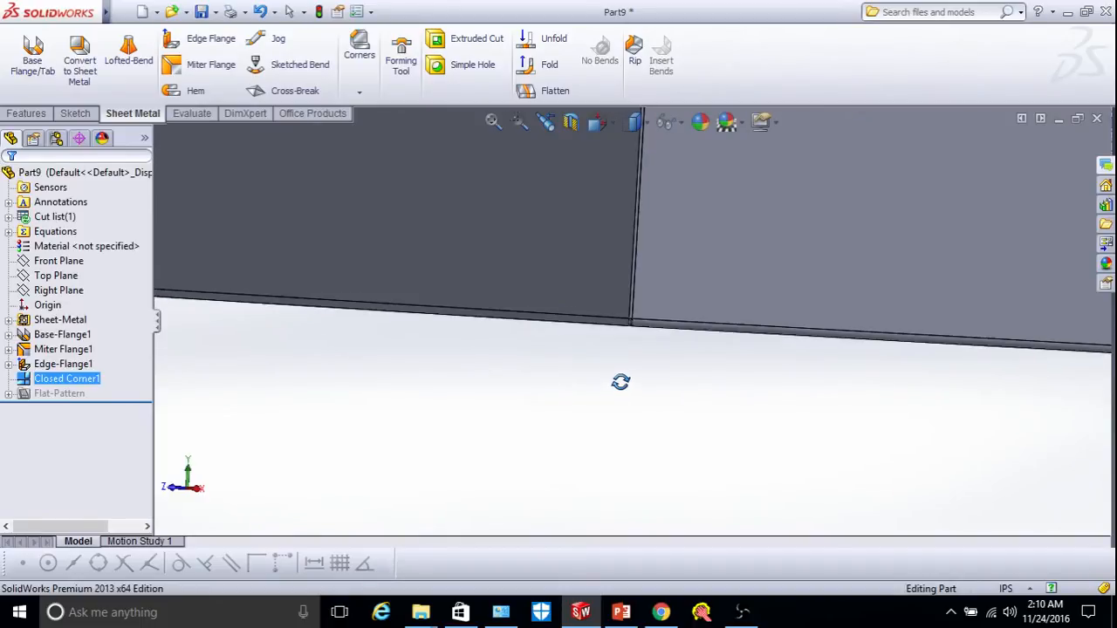
# Delete the Closed Corner1 feature from the tree.
pyautogui.click(73, 382)
pyautogui.click(74, 383)
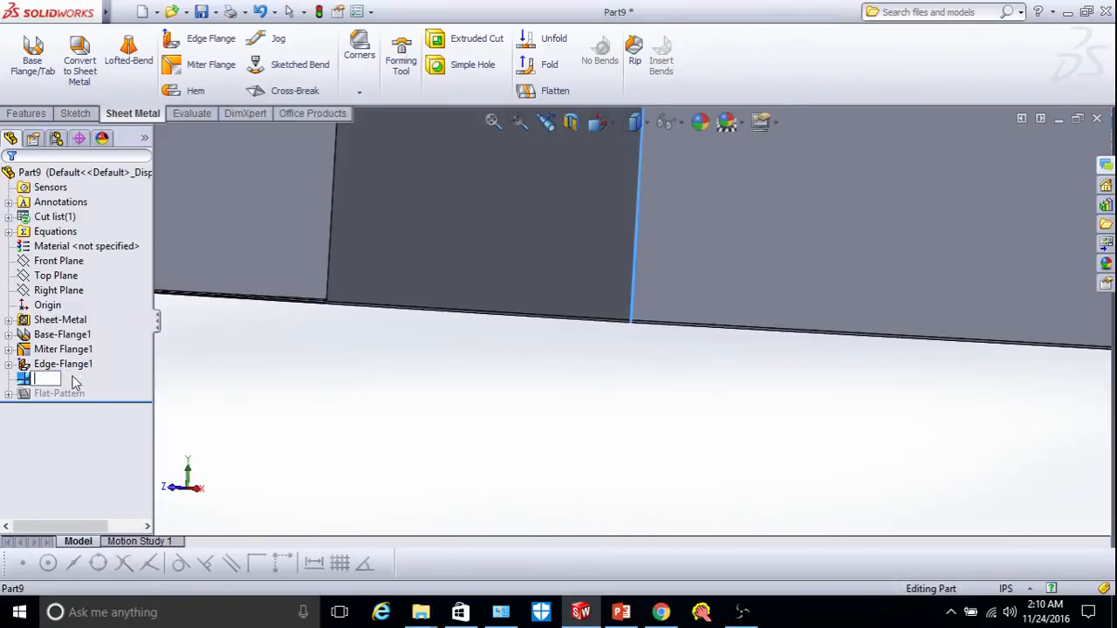
pyautogui.click(245, 387)
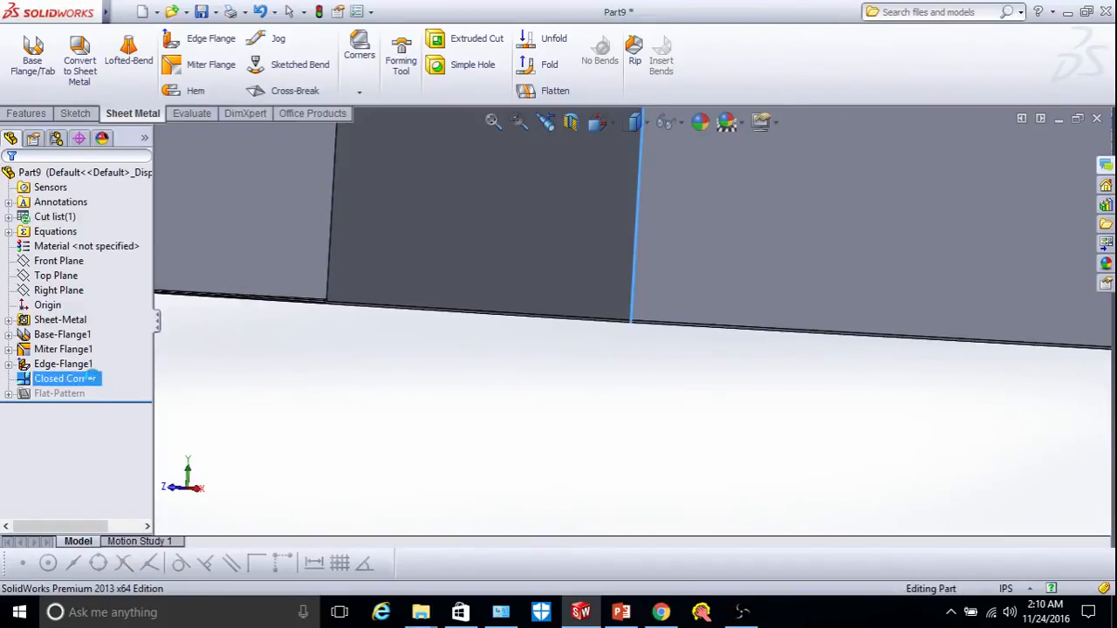
pyautogui.hotkey('ctrl', 'z')
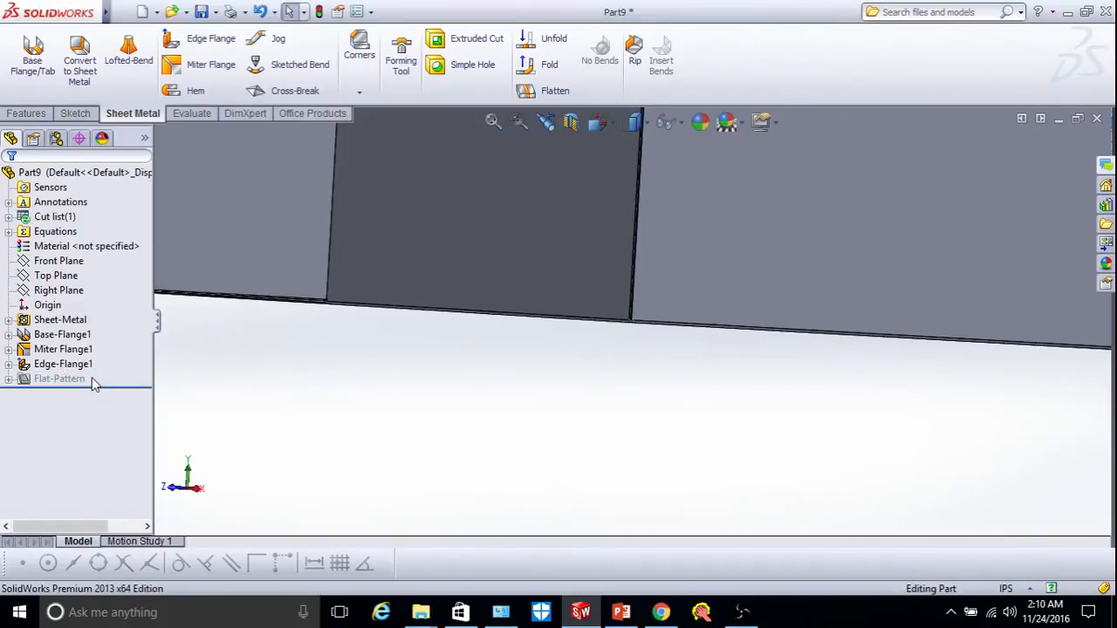
# Start a Welded Corner and orbit the tray to expose the flange corner.
pyautogui.click(356, 88)
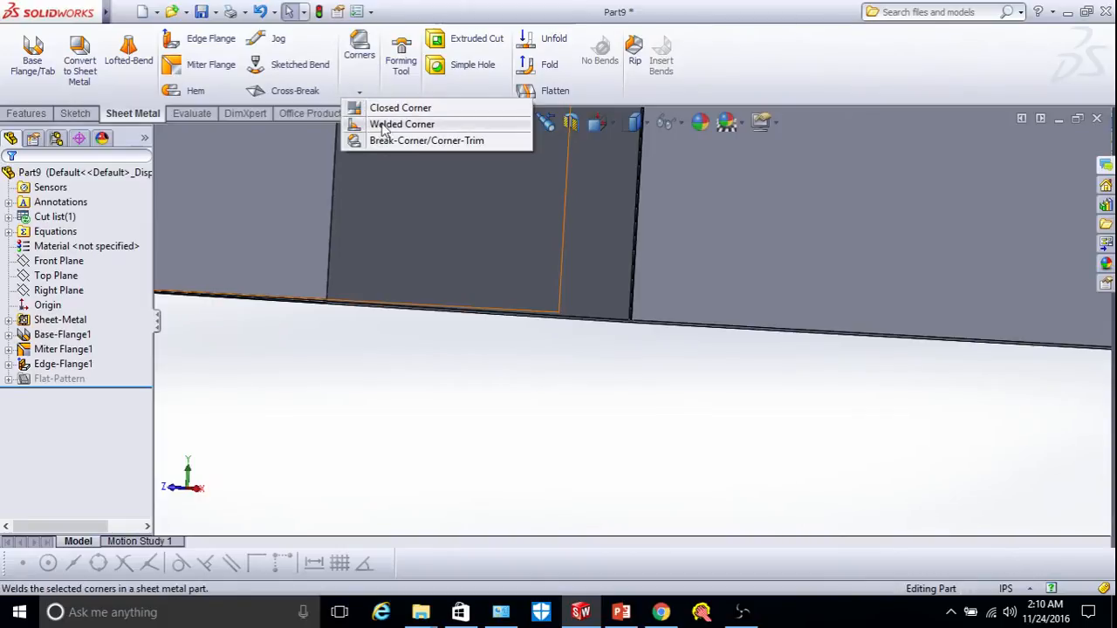
pyautogui.click(399, 124)
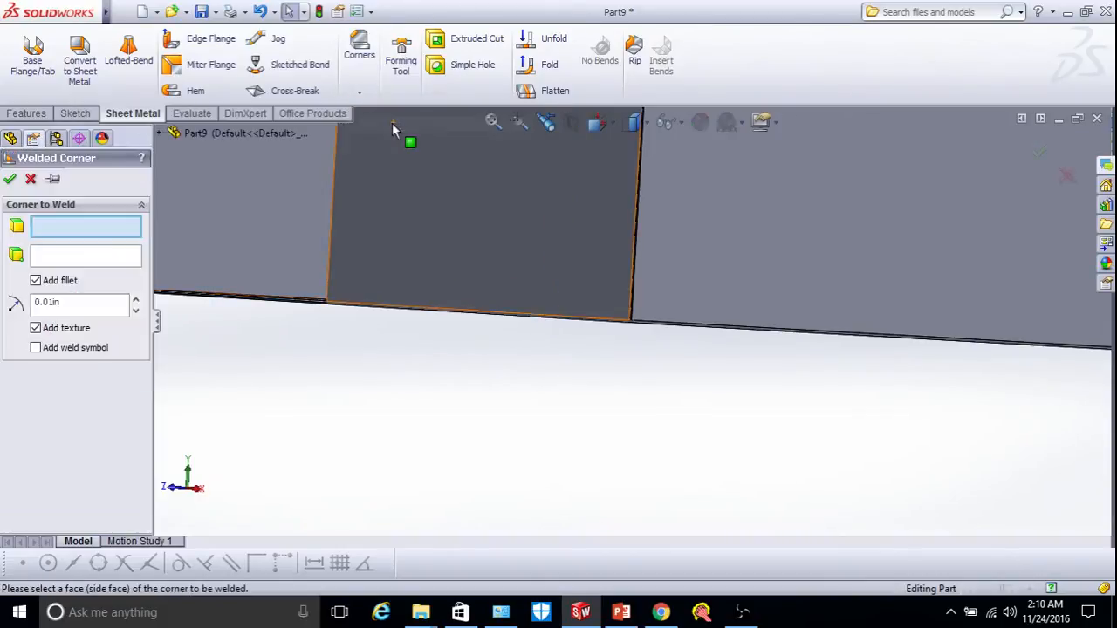
pyautogui.scroll(-5, 635, 262)
pyautogui.scroll(-4, 613, 325)
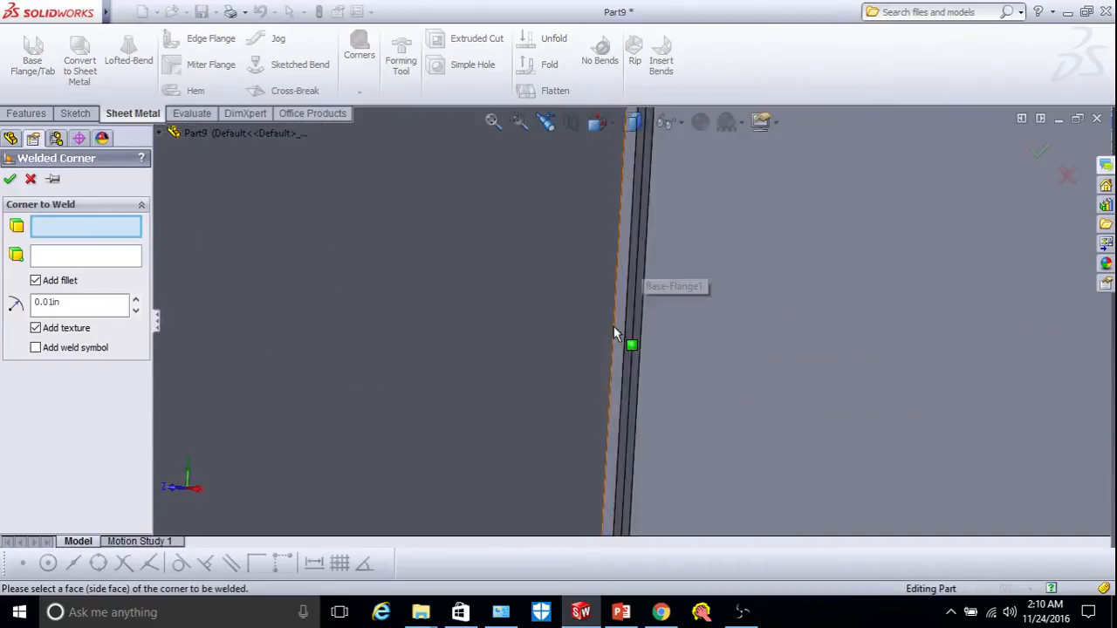
pyautogui.scroll(5, 639, 367)
pyautogui.scroll(2, 641, 358)
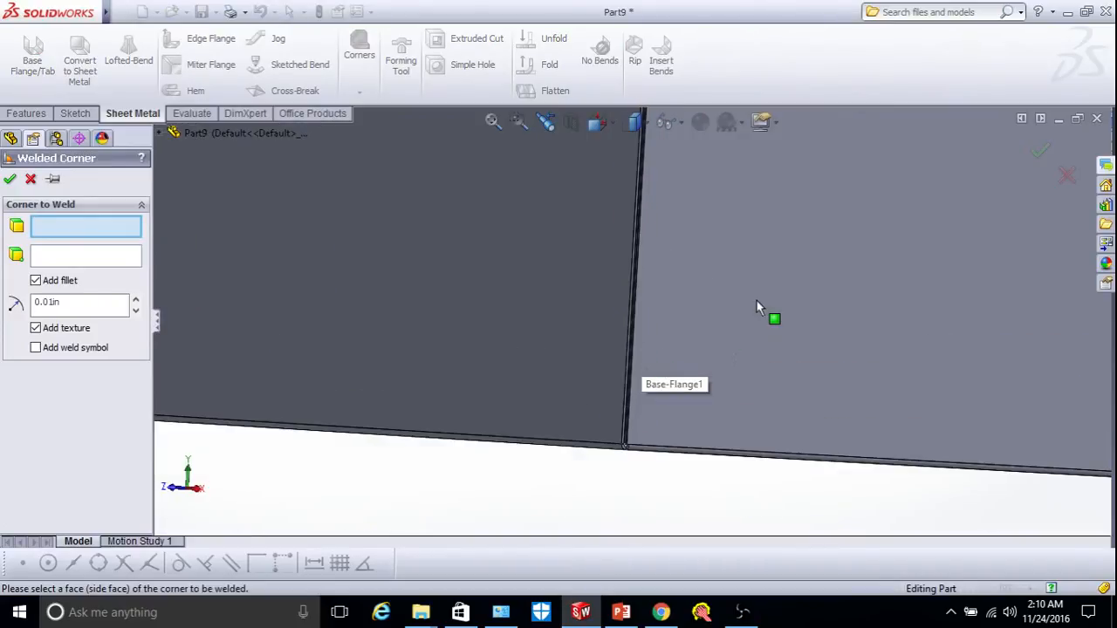
pyautogui.rightClick(756, 300)
pyautogui.moveTo(805, 352)
pyautogui.click(958, 402)
pyautogui.moveTo(843, 399); pyautogui.dragTo(636, 393)
pyautogui.rightClick(602, 501)
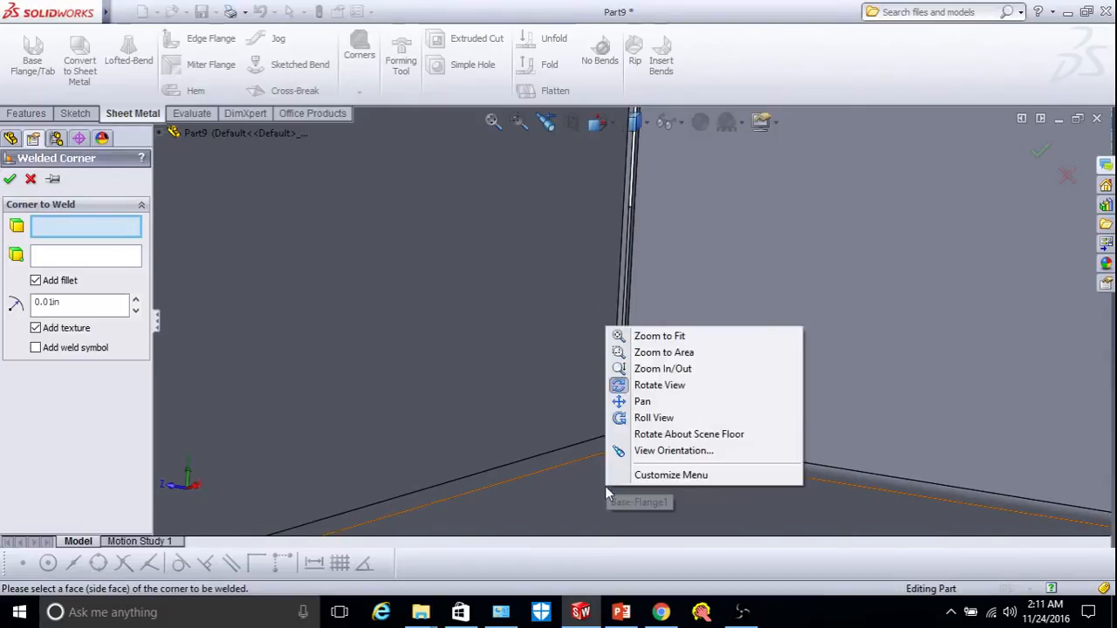
pyautogui.click(643, 385)
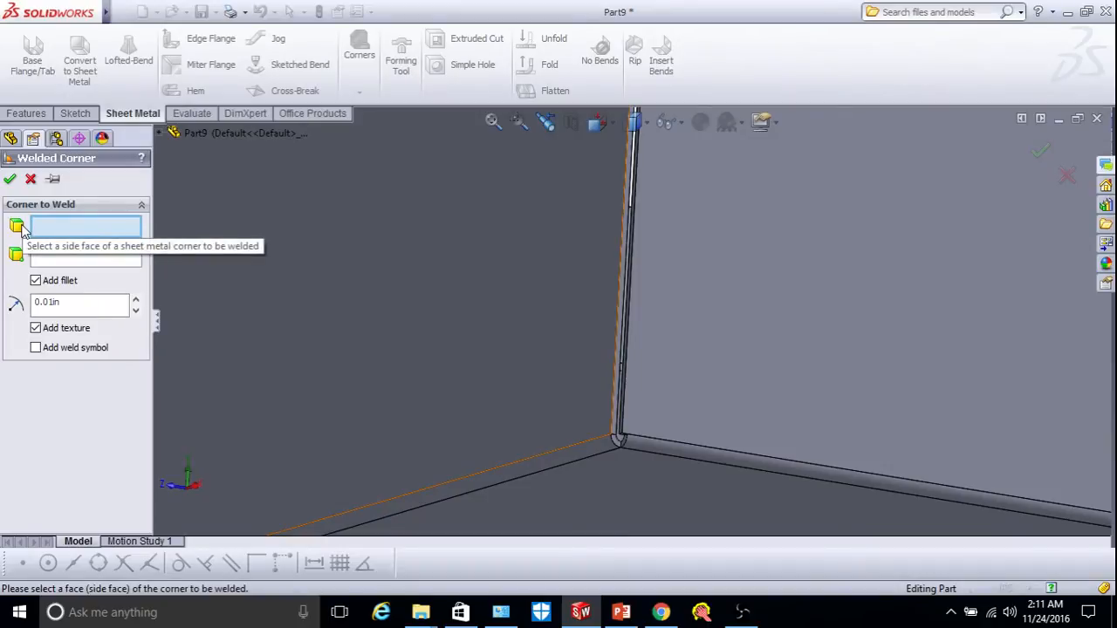
# Weld the flange's side face with a 0.01in fillet and added texture.
pyautogui.scroll(-5, 611, 225)
pyautogui.click(615, 234)
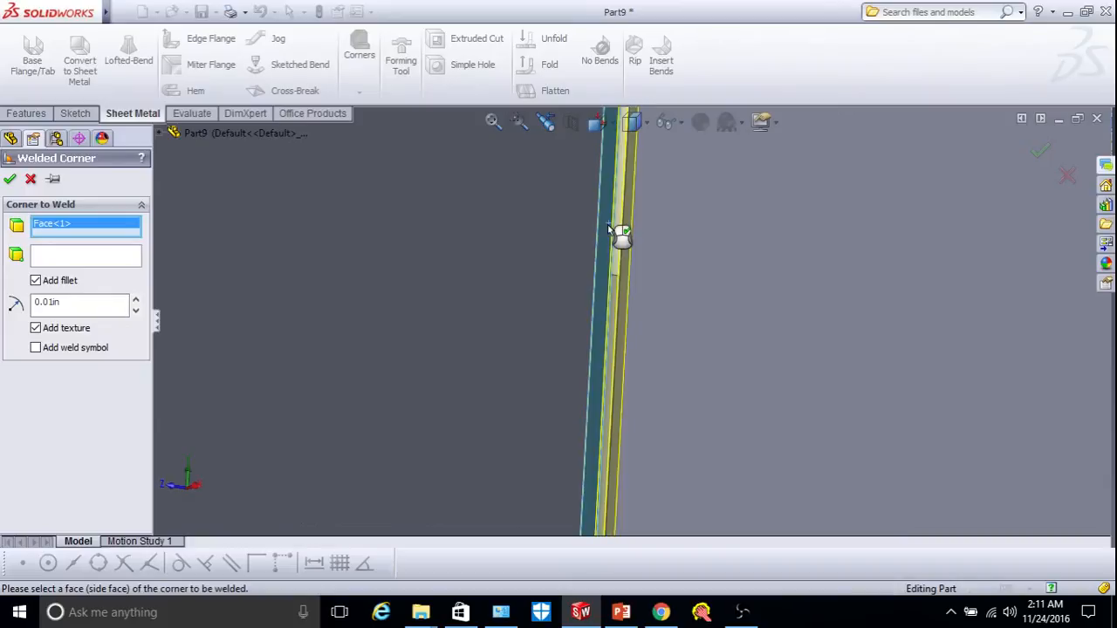
pyautogui.scroll(3, 615, 258)
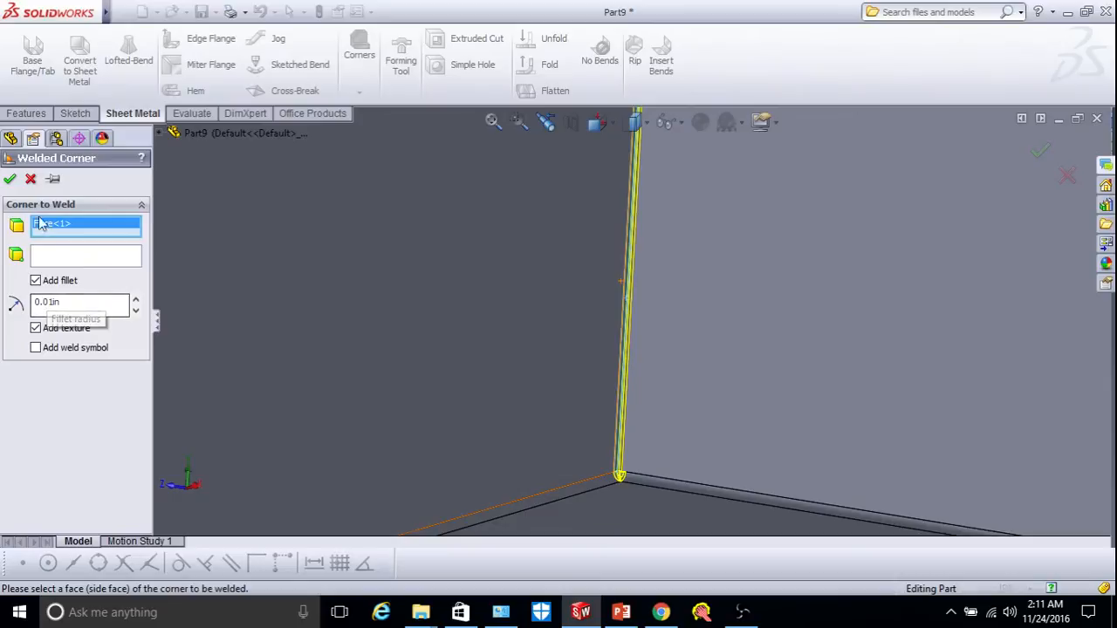
pyautogui.click(10, 181)
# Inspect the welded corner up close, then delete Welded Corner1 from the feature tree.
pyautogui.scroll(-2, 626, 436)
pyautogui.scroll(-4, 602, 531)
pyautogui.moveTo(645, 436)
pyautogui.mouseDown(button='middle')
pyautogui.moveTo(621, 407)
pyautogui.moveTo(627, 445)
pyautogui.mouseUp(button='middle')
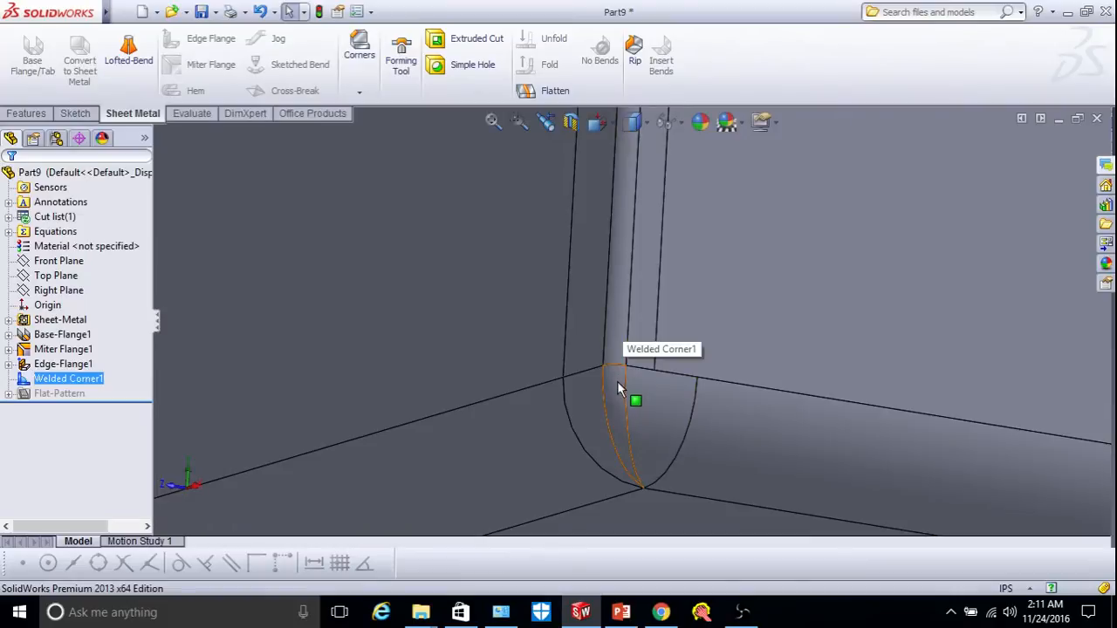
pyautogui.scroll(-2, 617, 381)
pyautogui.scroll(4, 619, 363)
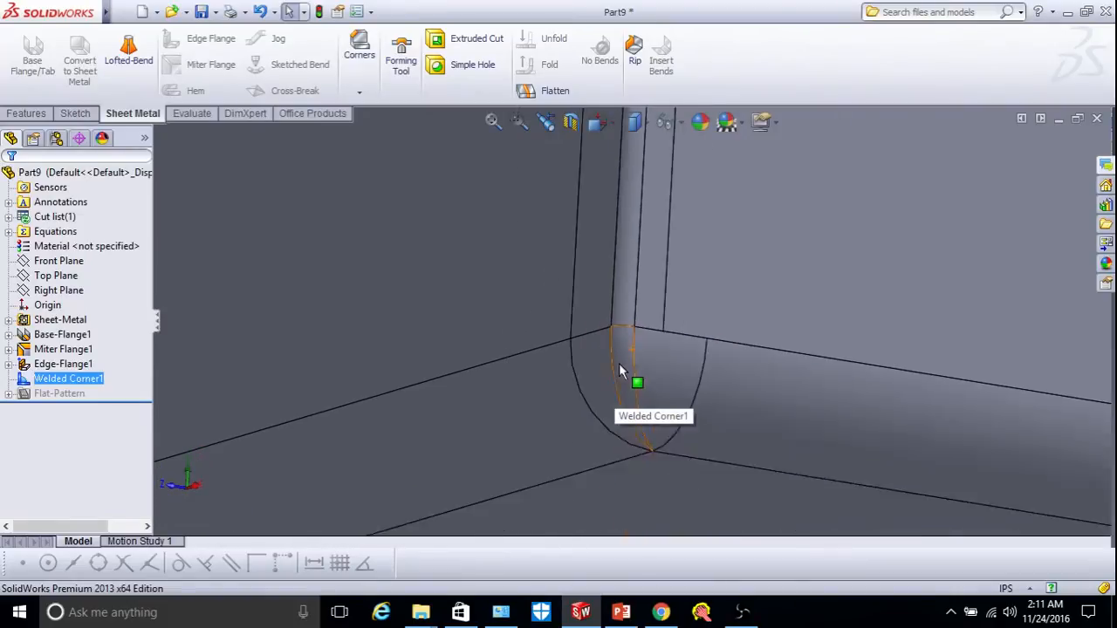
pyautogui.scroll(5, 636, 301)
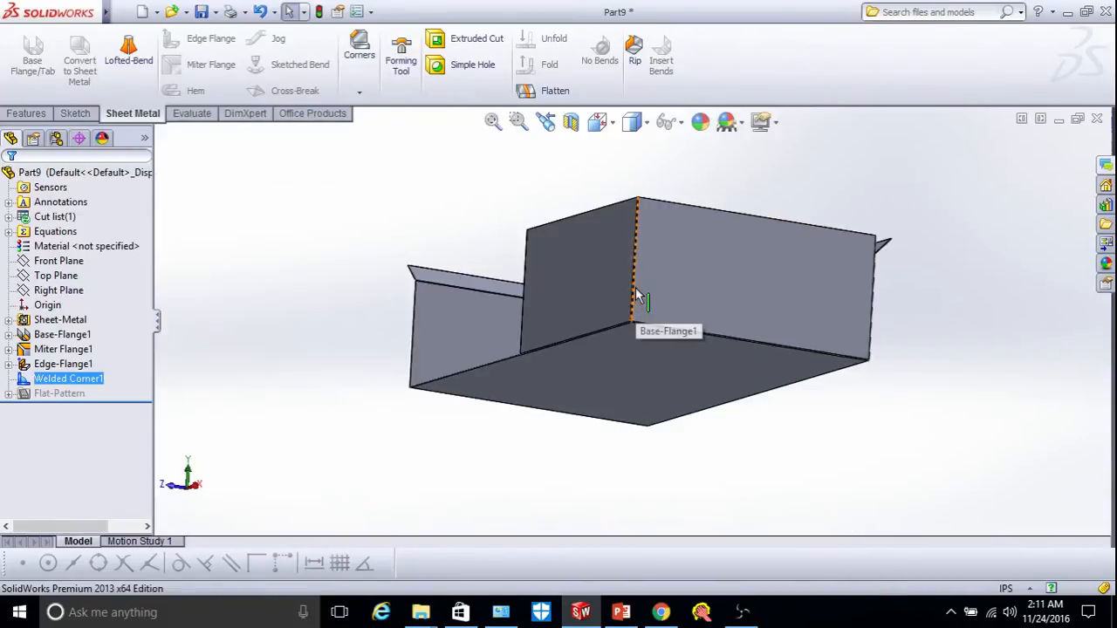
pyautogui.scroll(-4, 636, 194)
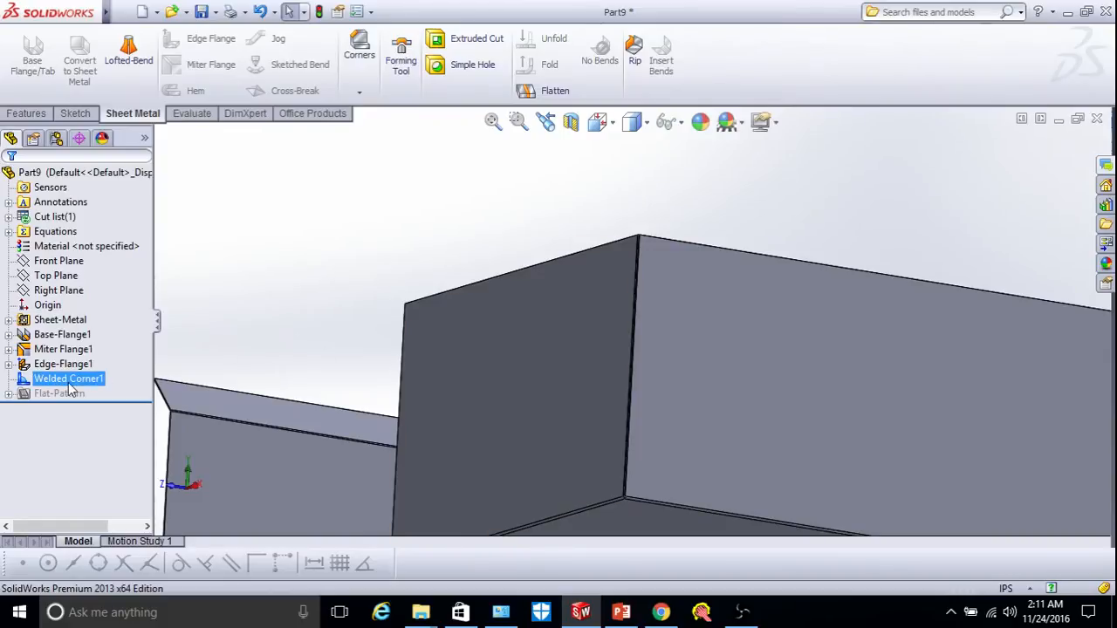
pyautogui.press('XF86AudioMute')
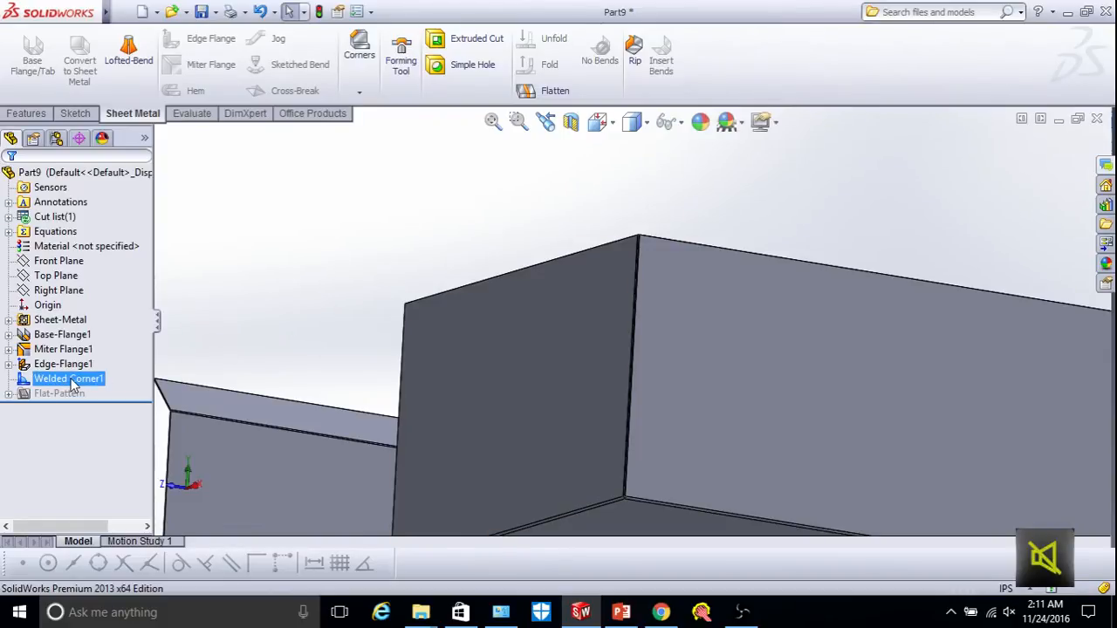
pyautogui.hotkey('ctrl', 'z')
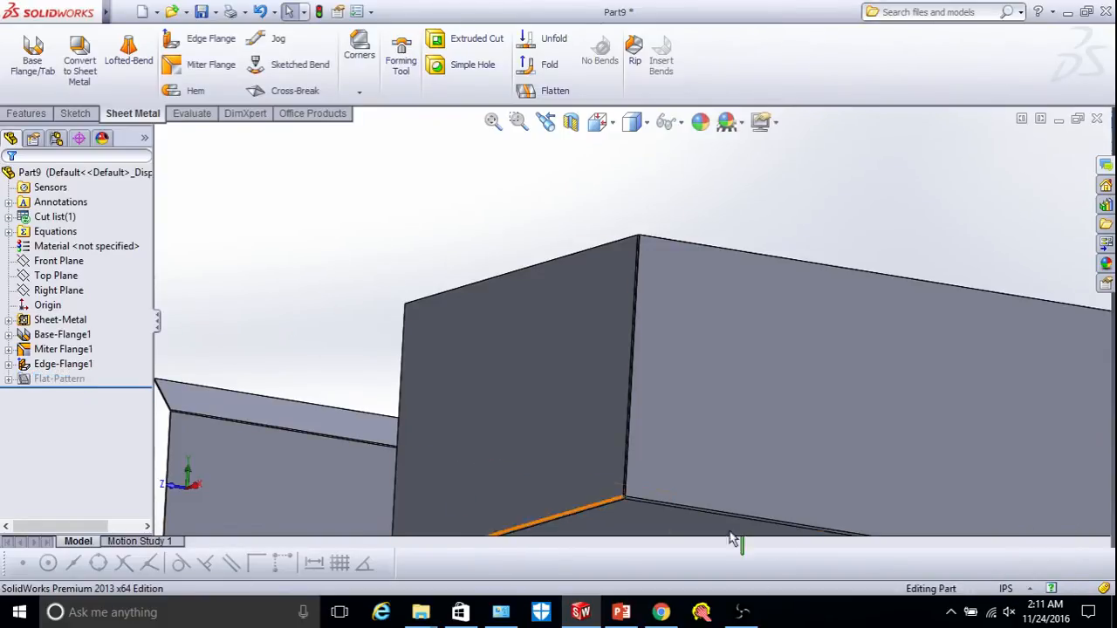
# Unmute the system sound and orbit the part to see the edge flange's full length.
pyautogui.click(1007, 613)
pyautogui.click(849, 576)
pyautogui.click(885, 334)
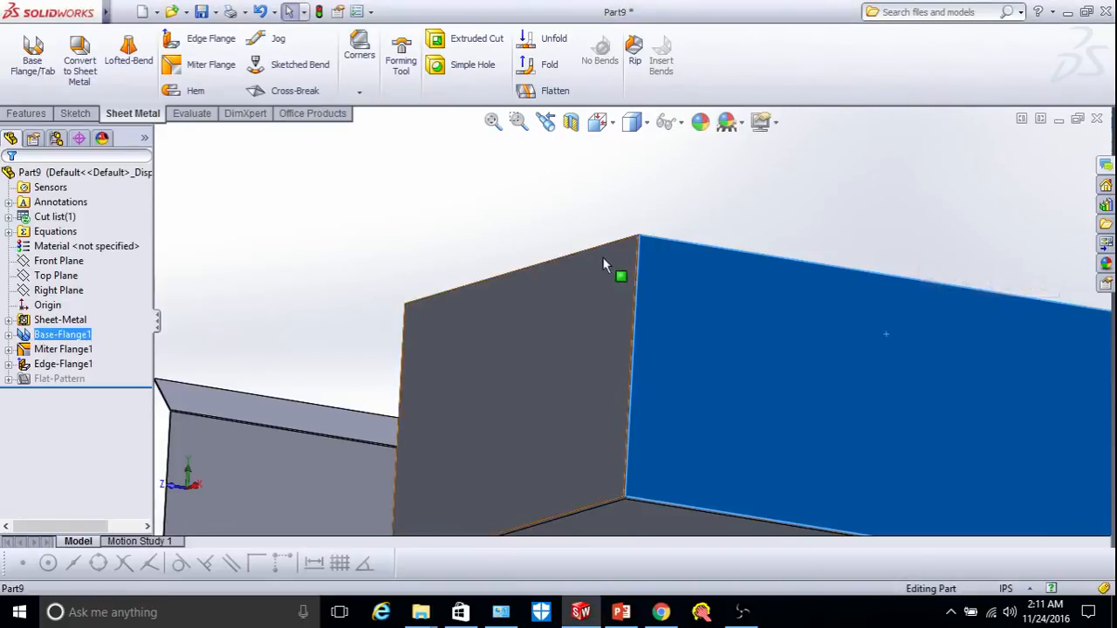
pyautogui.scroll(5, 611, 266)
pyautogui.rightClick(486, 260)
pyautogui.moveTo(551, 267)
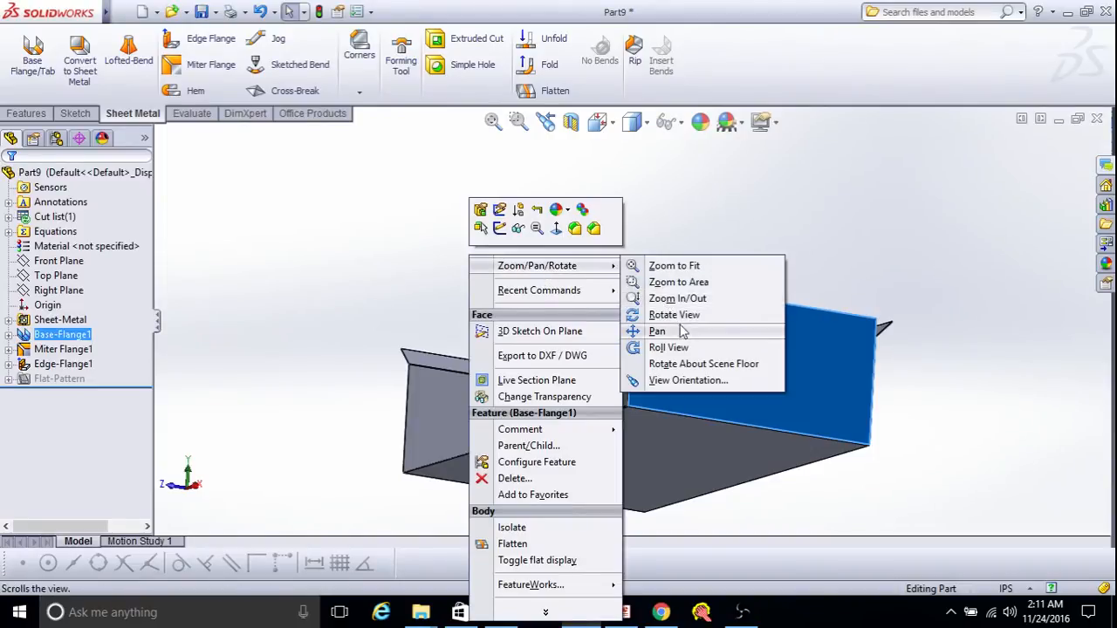
pyautogui.click(674, 314)
pyautogui.moveTo(680, 349); pyautogui.dragTo(715, 384)
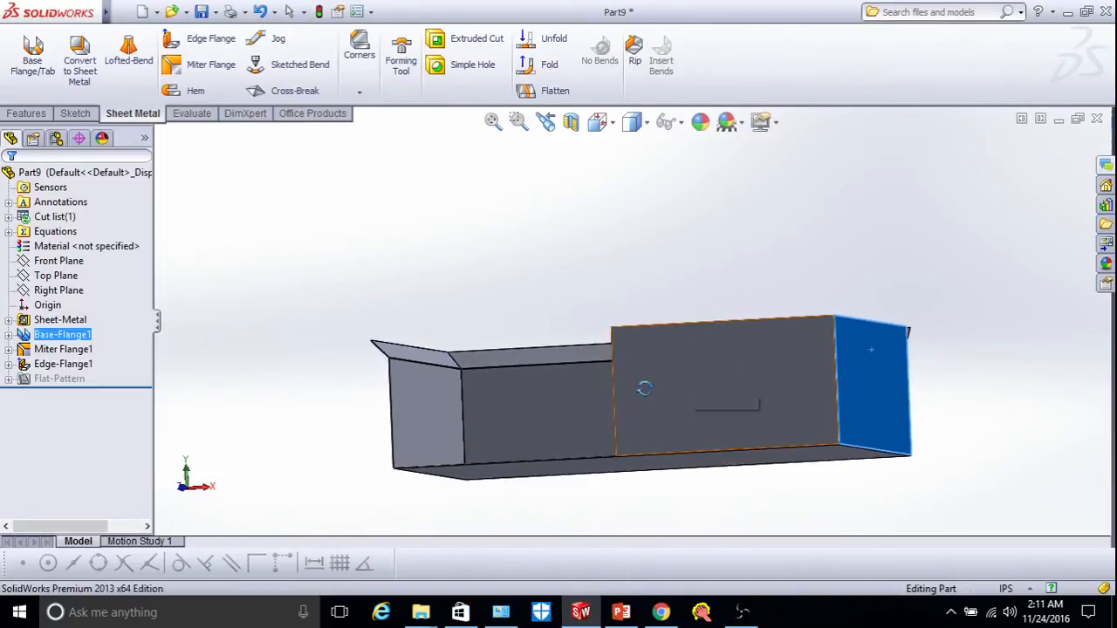
pyautogui.rightClick(652, 262)
pyautogui.click(677, 366)
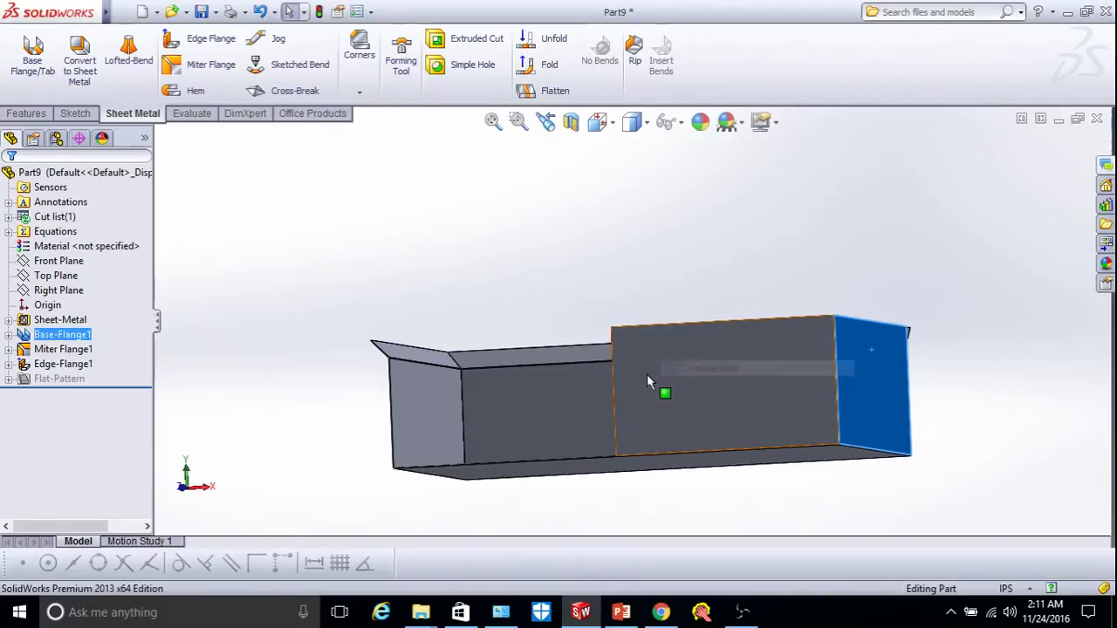
# Start a new sketch on the front edge flange face, viewed straight on.
pyautogui.click(646, 376)
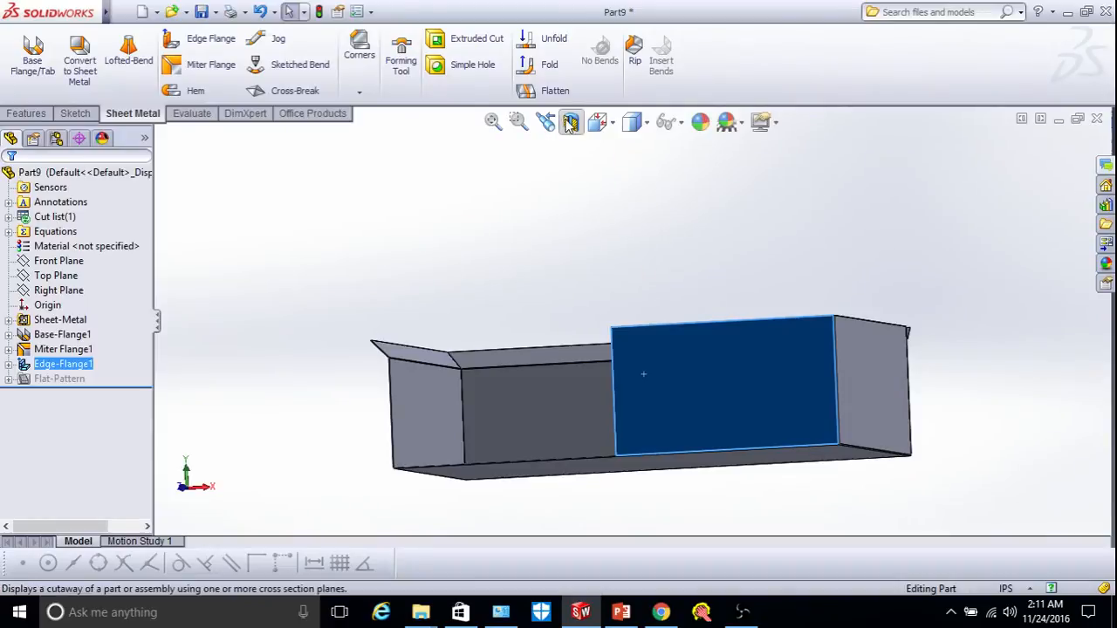
pyautogui.click(597, 121)
pyautogui.click(710, 234)
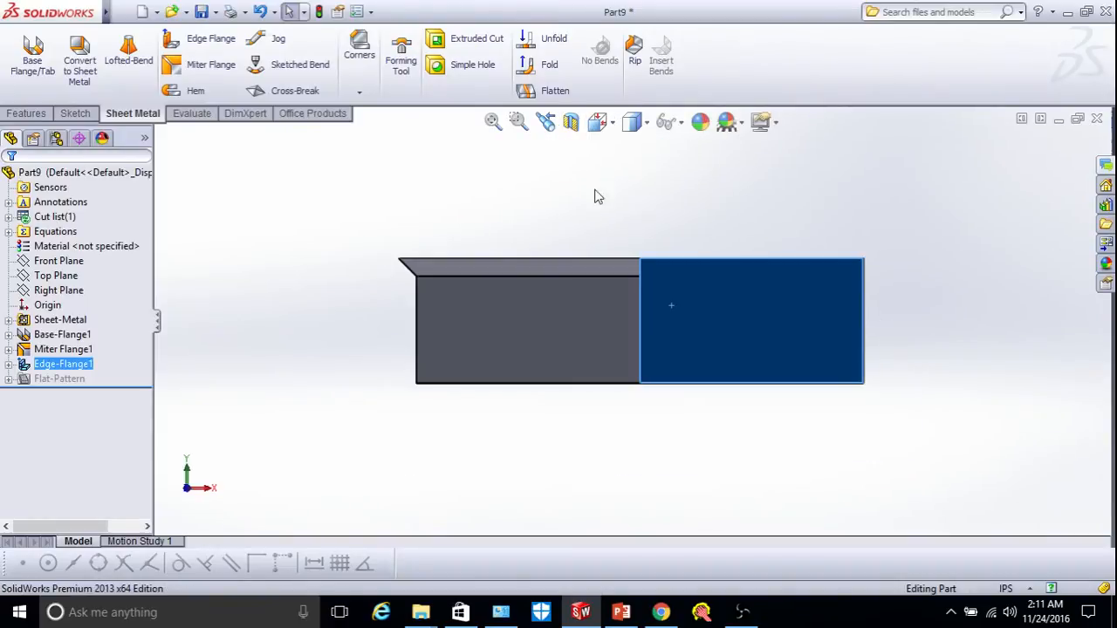
pyautogui.click(86, 114)
pyautogui.click(25, 54)
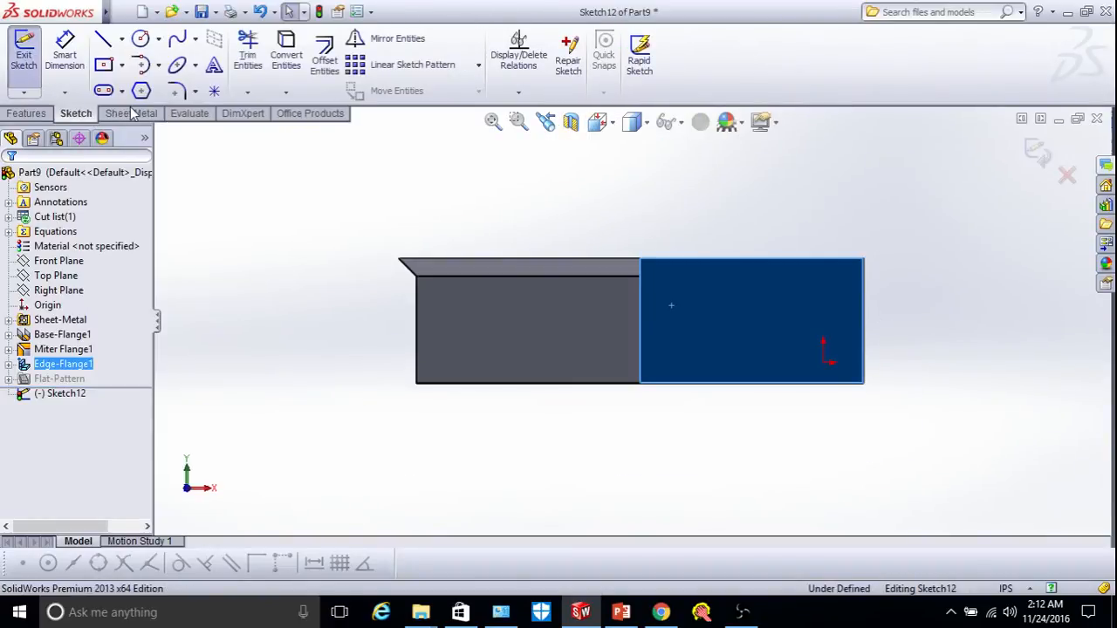
# Draw a small corner-rectangle square at the seam between the edge flange and base.
pyautogui.click(103, 64)
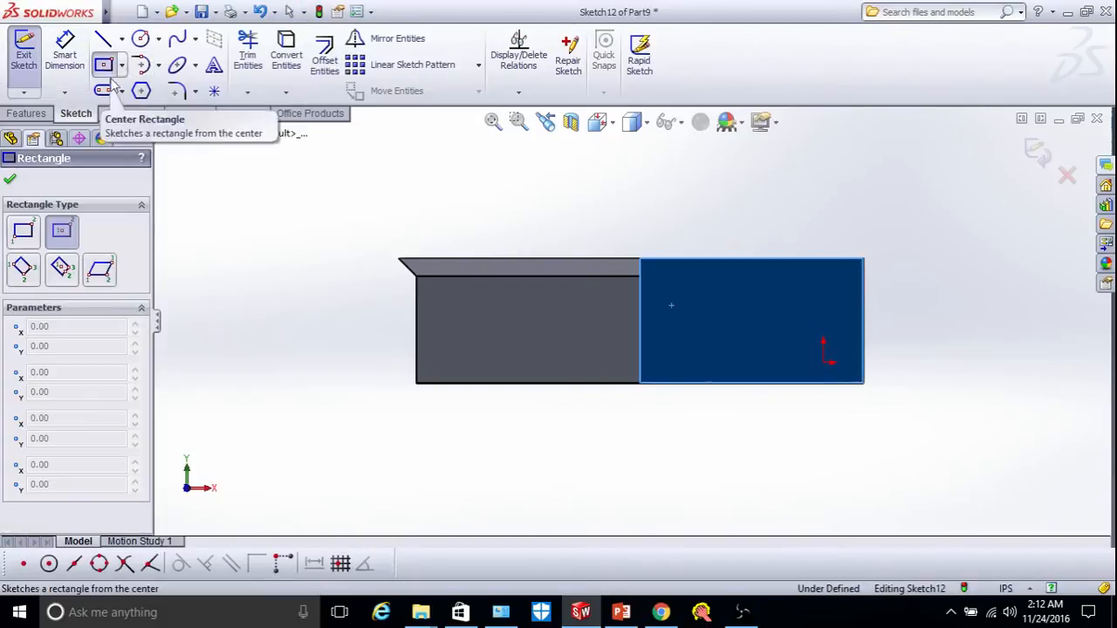
pyautogui.click(22, 231)
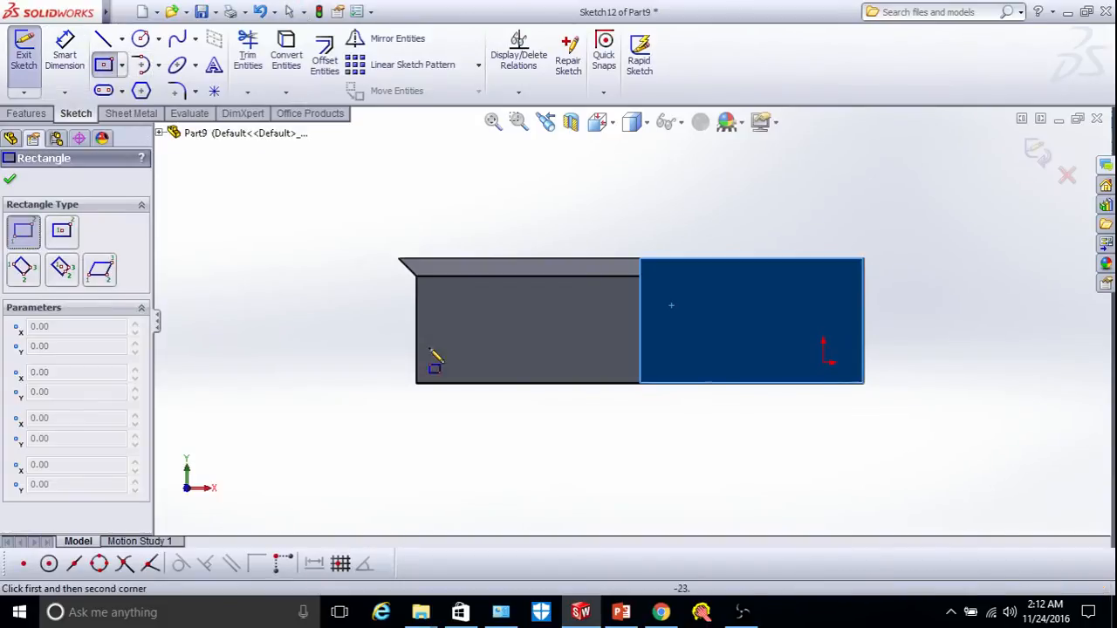
pyautogui.click(641, 321)
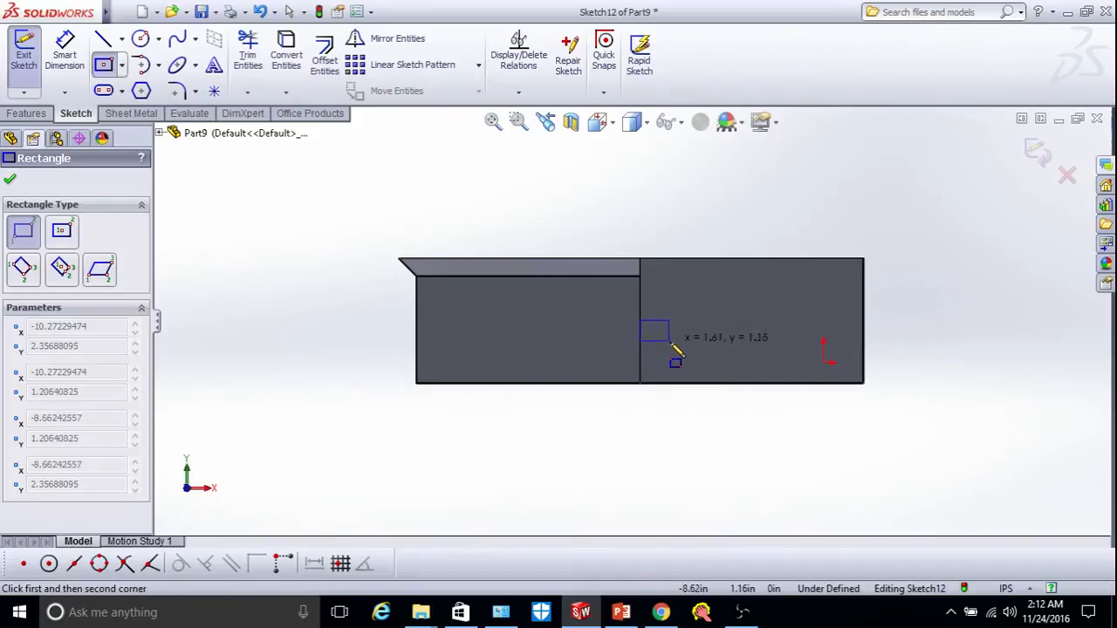
pyautogui.click(673, 352)
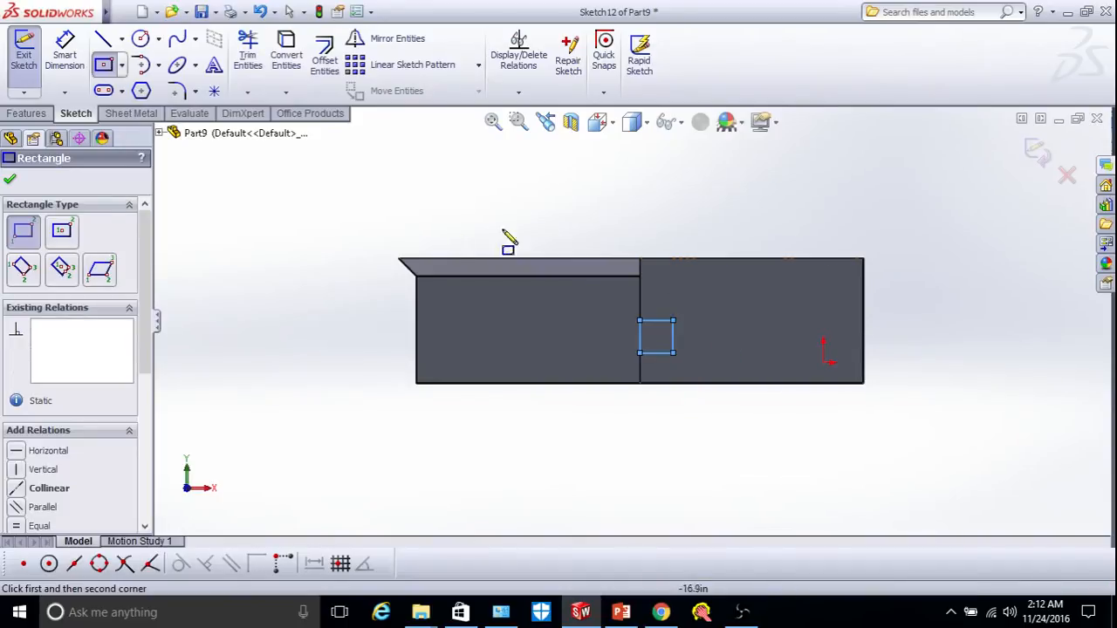
pyautogui.click(10, 179)
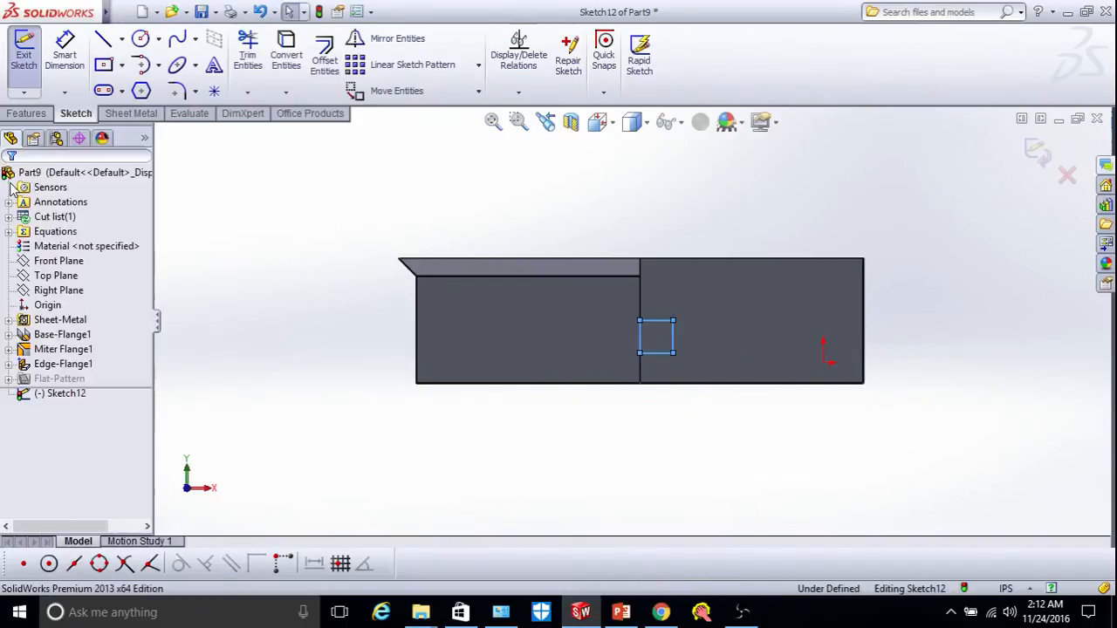
pyautogui.click(130, 115)
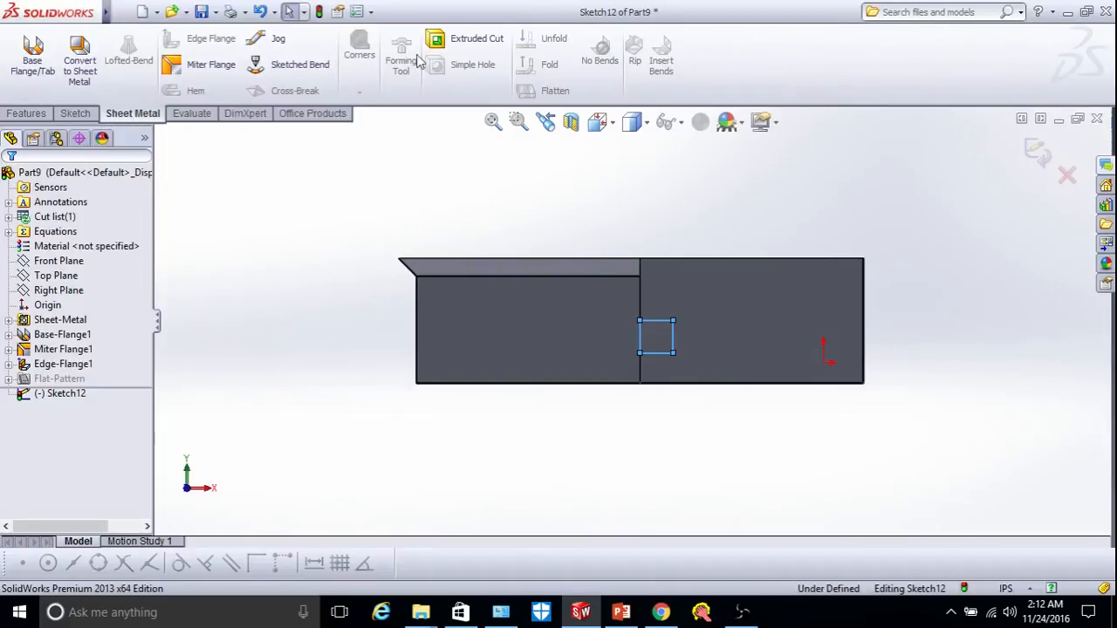
# Extrude-cut the square notch through the sheet with depth linked to thickness.
pyautogui.click(460, 40)
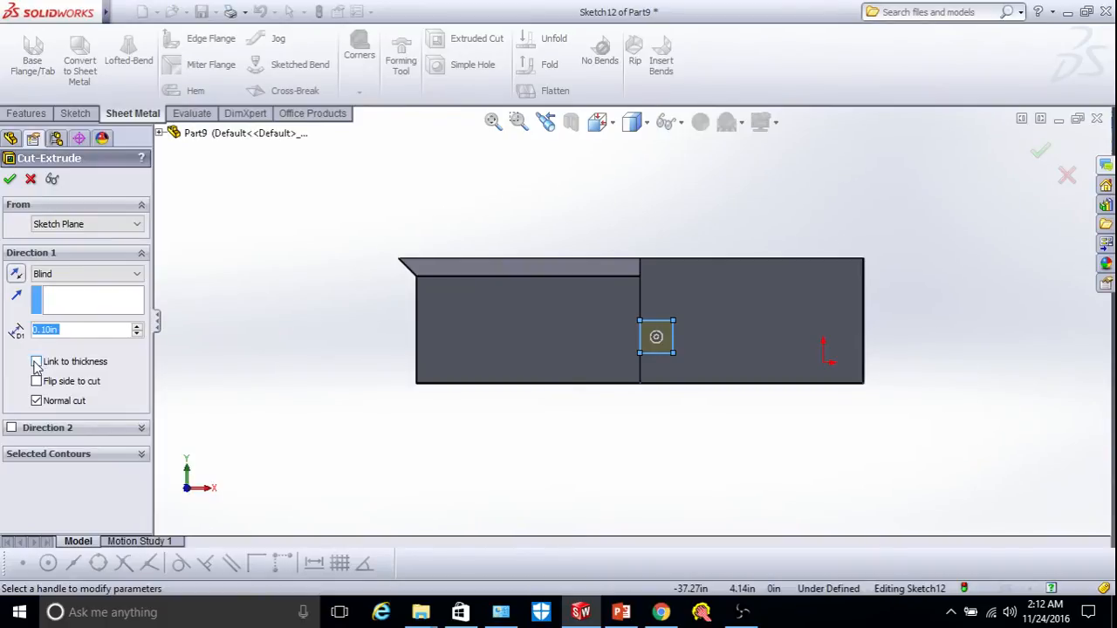
pyautogui.click(35, 362)
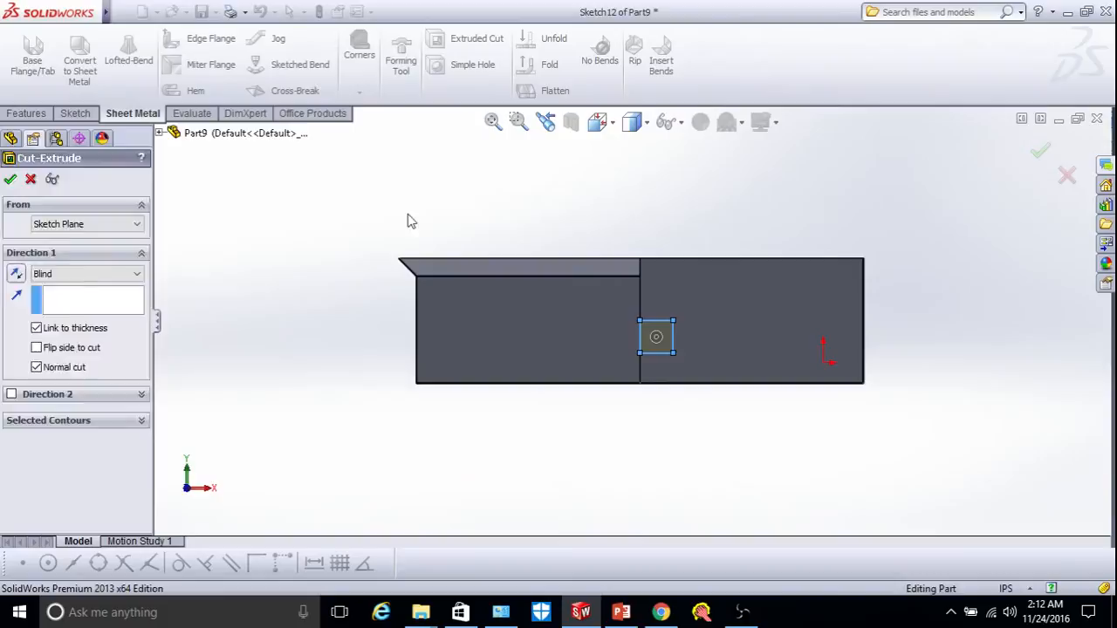
pyautogui.press('Return')
# Orbit the model to inspect the new notch in the front flange.
pyautogui.scroll(-3, 686, 325)
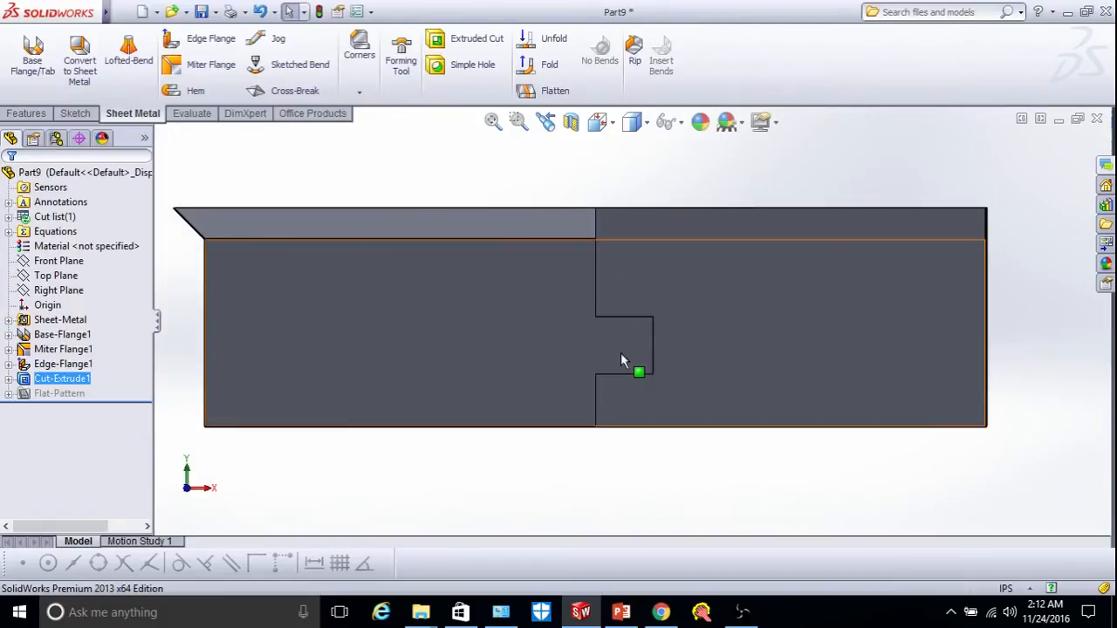
pyautogui.rightClick(579, 178)
pyautogui.moveTo(691, 215)
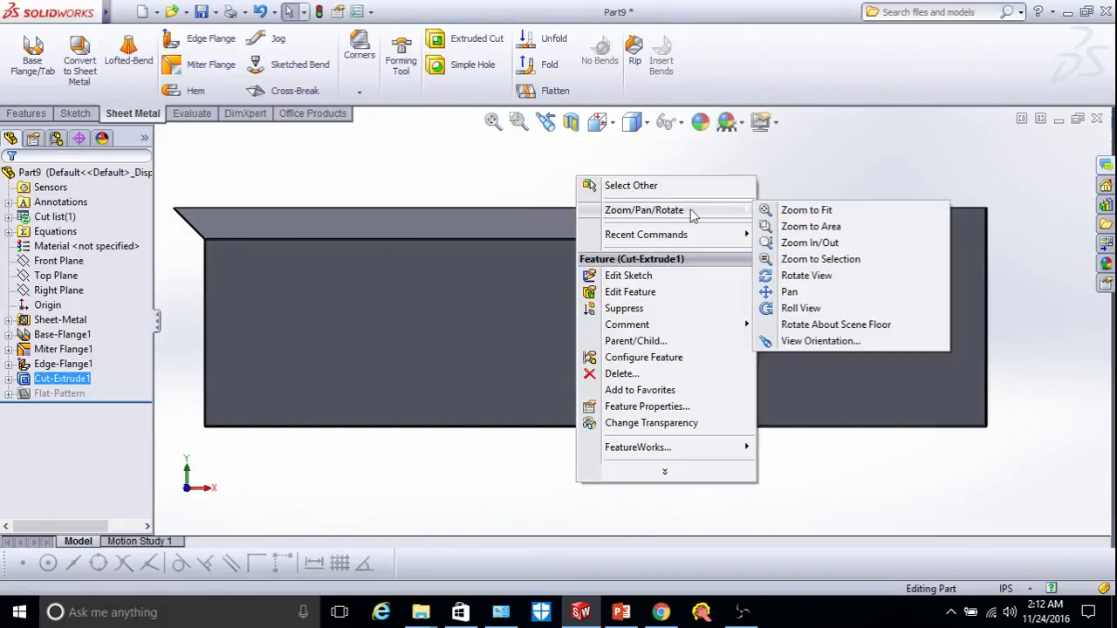
pyautogui.click(773, 276)
pyautogui.moveTo(599, 281); pyautogui.dragTo(553, 243)
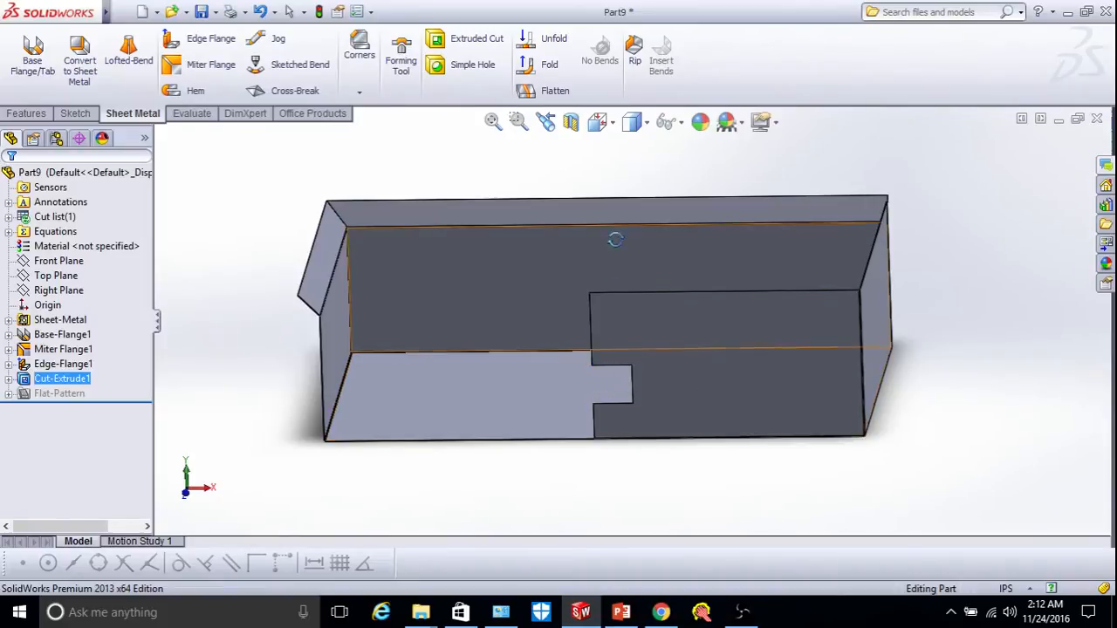
pyautogui.click(206, 48)
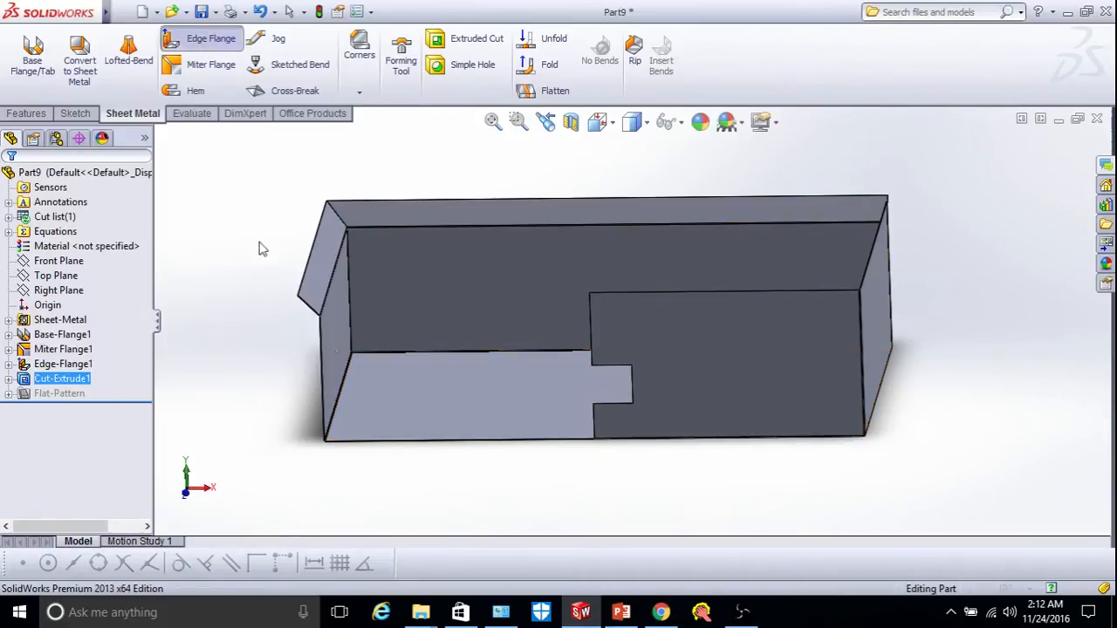
# Add a 1.00 in blind edge flange at 90° on the notch's bottom edge.
pyautogui.click(611, 414)
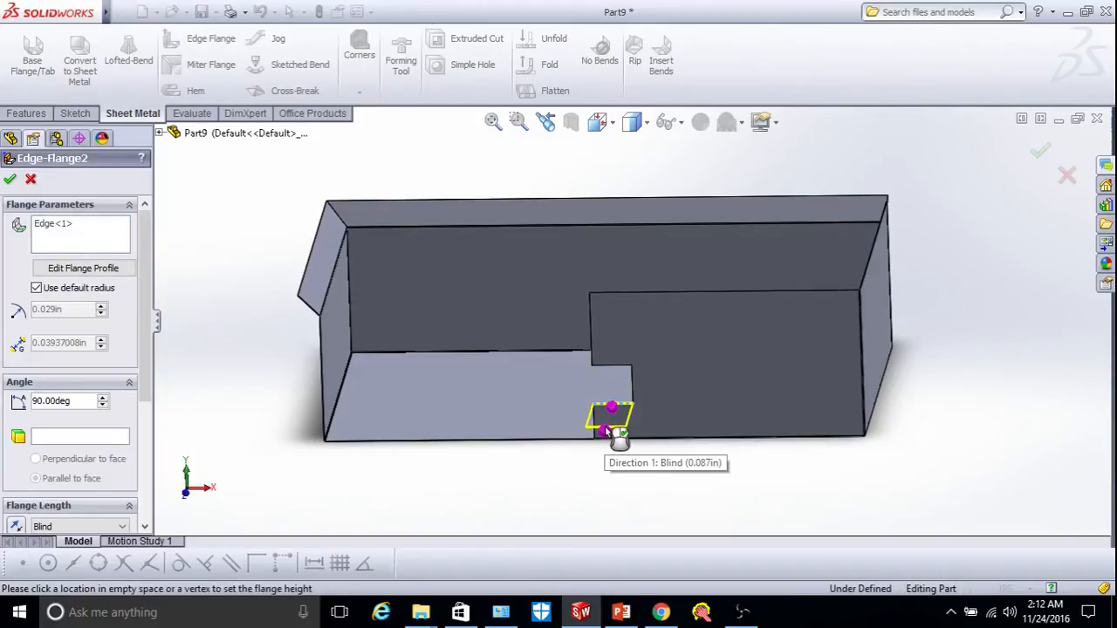
pyautogui.moveTo(145, 365); pyautogui.dragTo(145, 433)
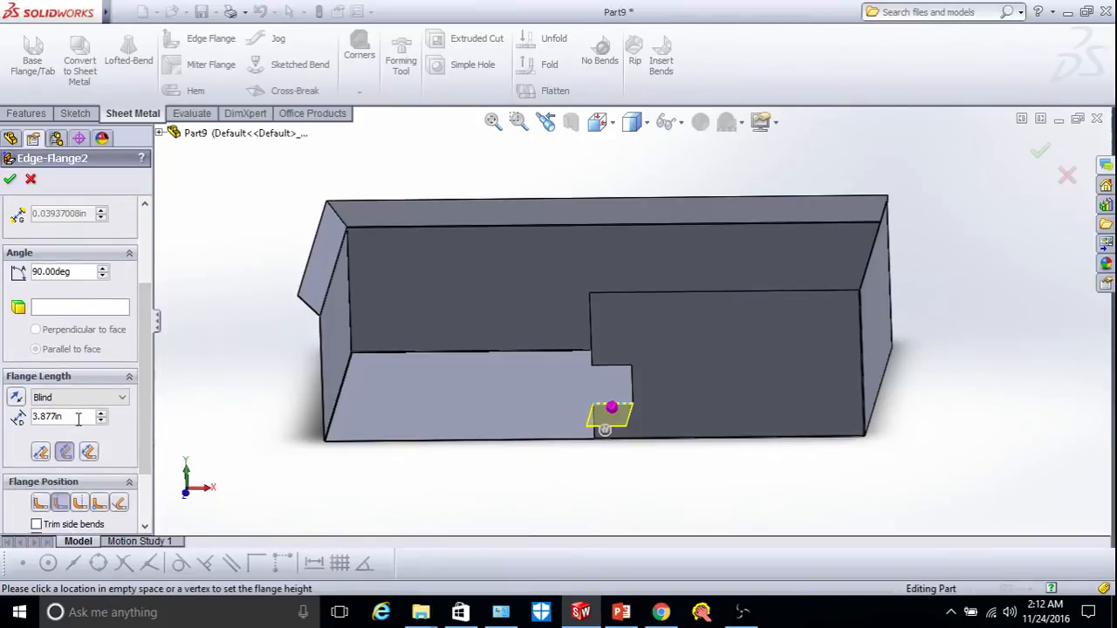
pyautogui.press('BackSpace')
pyautogui.press('BackSpace')
pyautogui.press('BackSpace')
pyautogui.press('BackSpace')
pyautogui.press('BackSpace')
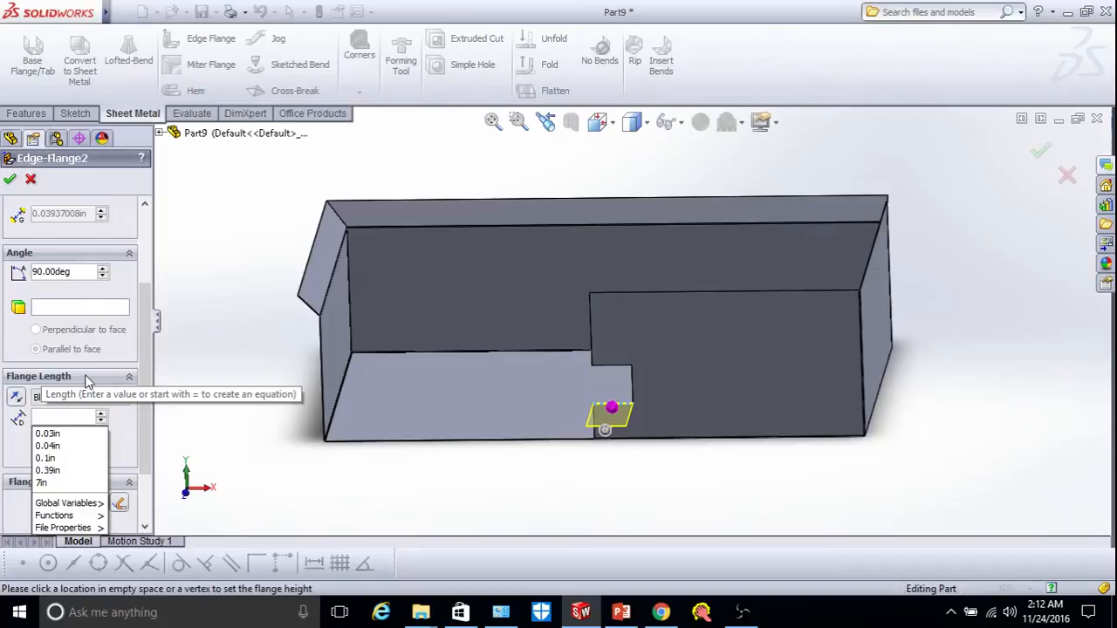
pyautogui.write('1')
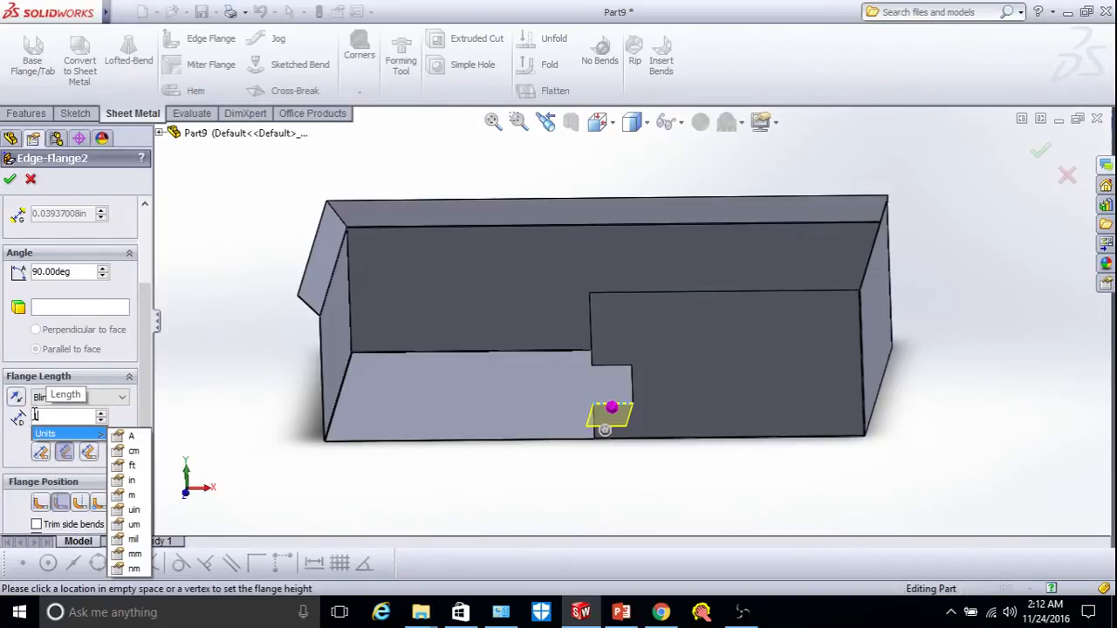
pyautogui.press('Return')
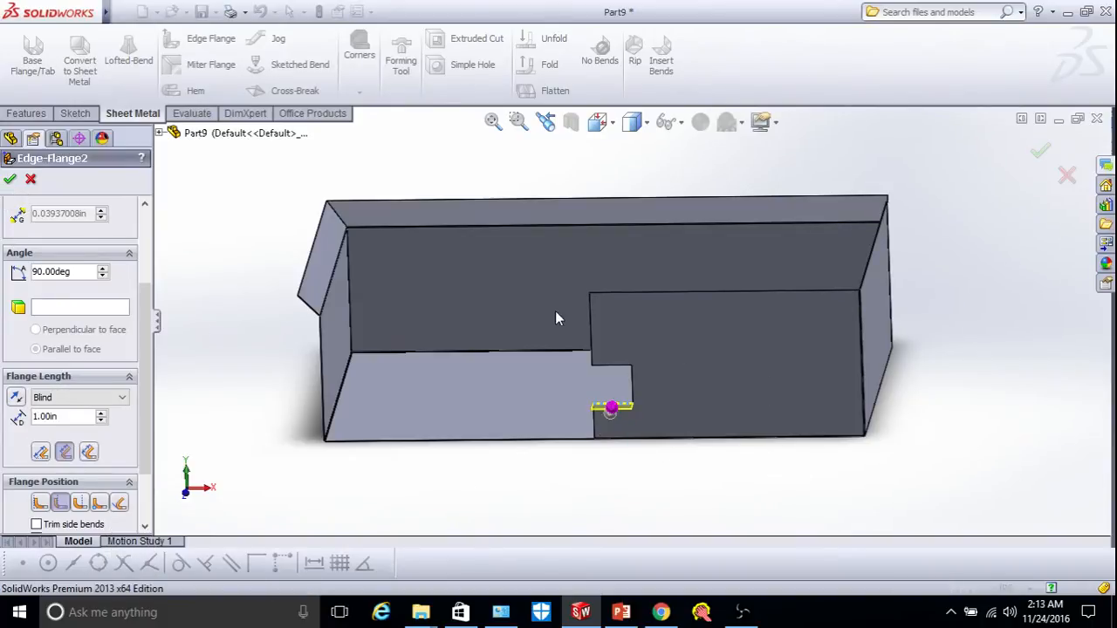
pyautogui.click(7, 180)
pyautogui.scroll(-6, 646, 417)
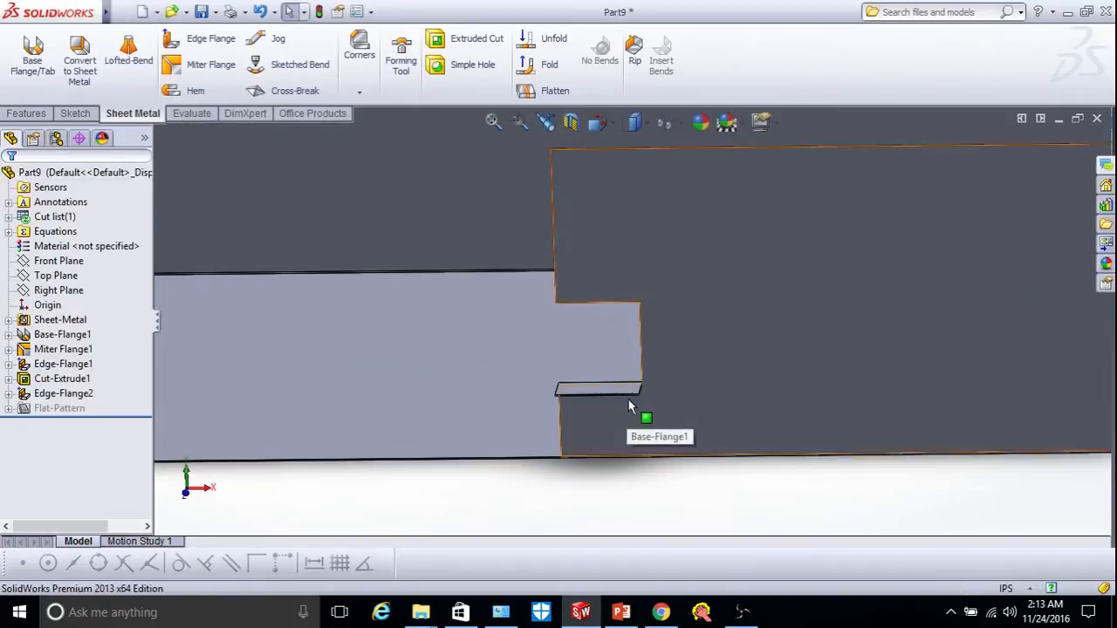
# Orbit the model to inspect the new flange and reopen Edge-Flange2 for editing.
pyautogui.scroll(-3, 641, 394)
pyautogui.rightClick(696, 354)
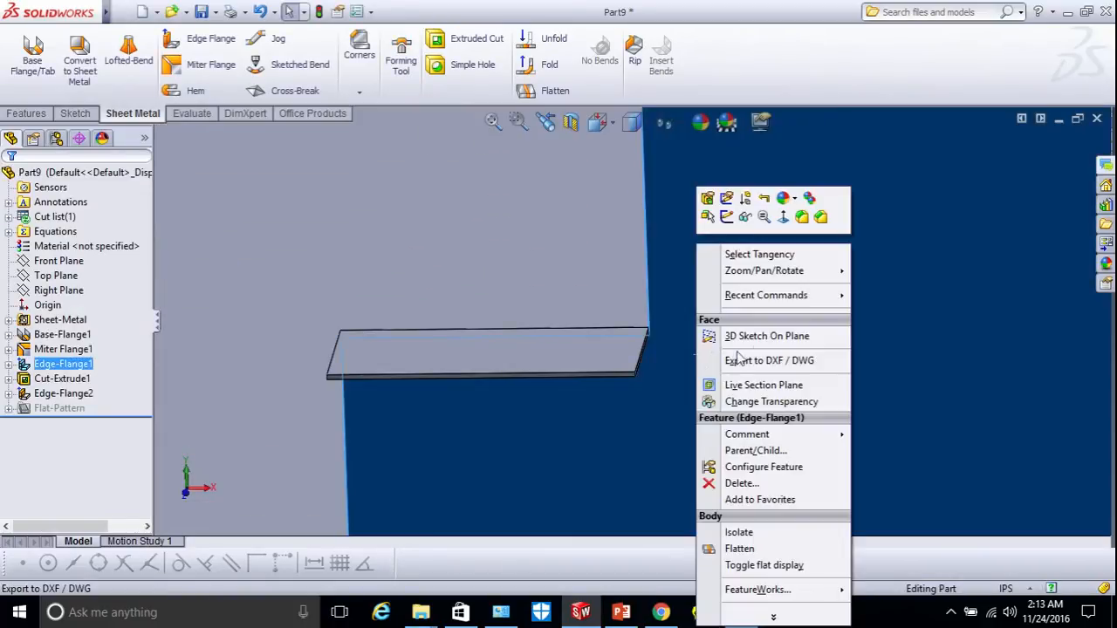
pyautogui.moveTo(748, 276)
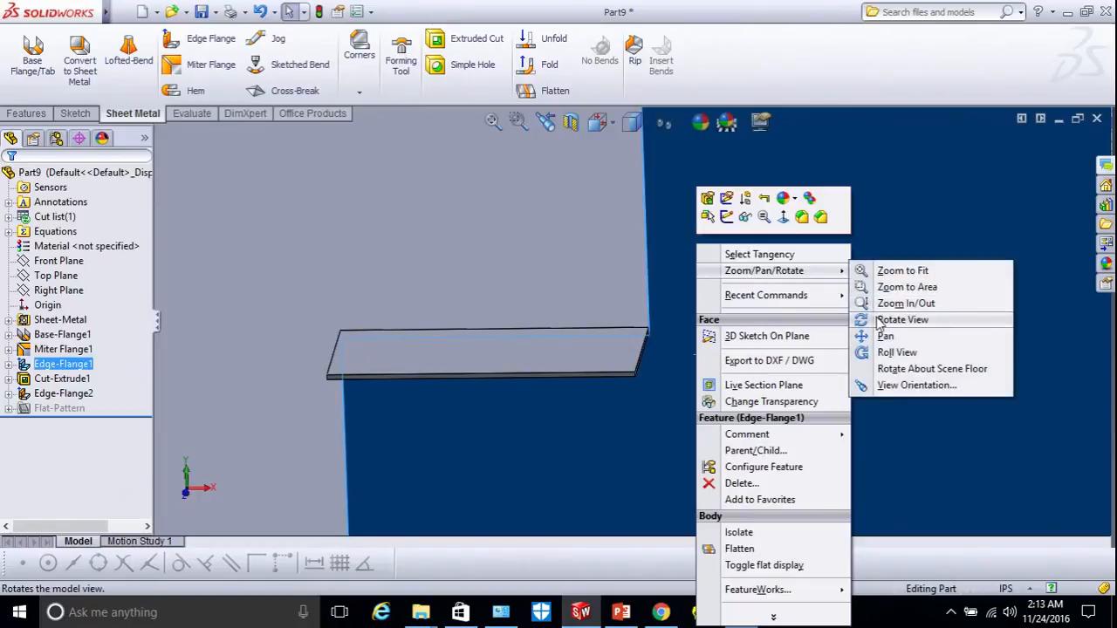
pyautogui.click(864, 317)
pyautogui.moveTo(688, 357); pyautogui.dragTo(683, 326)
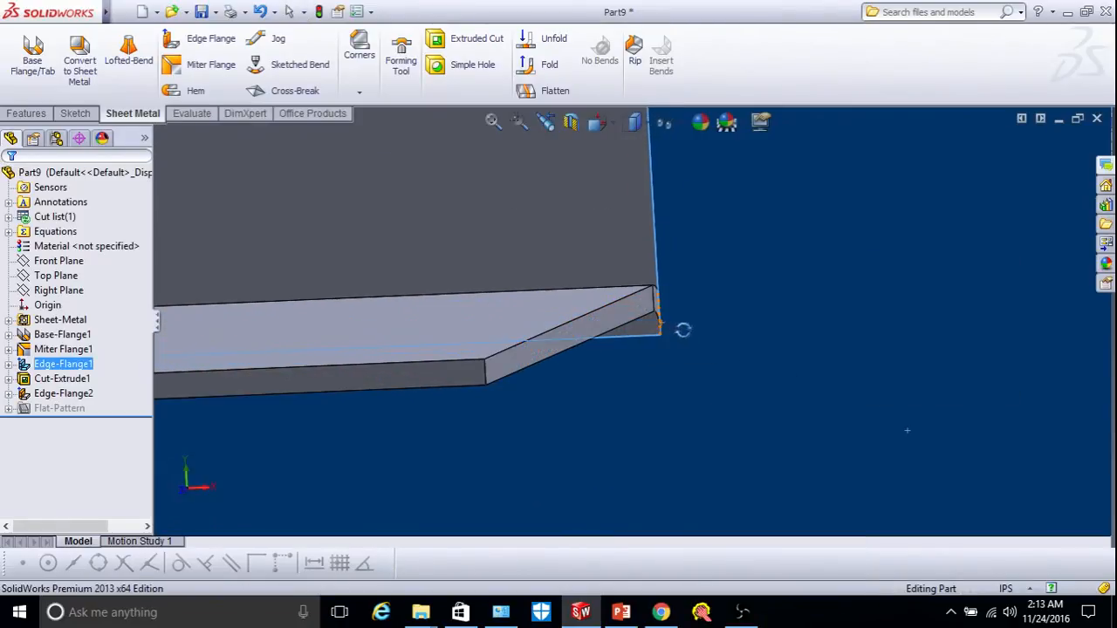
pyautogui.click(61, 394)
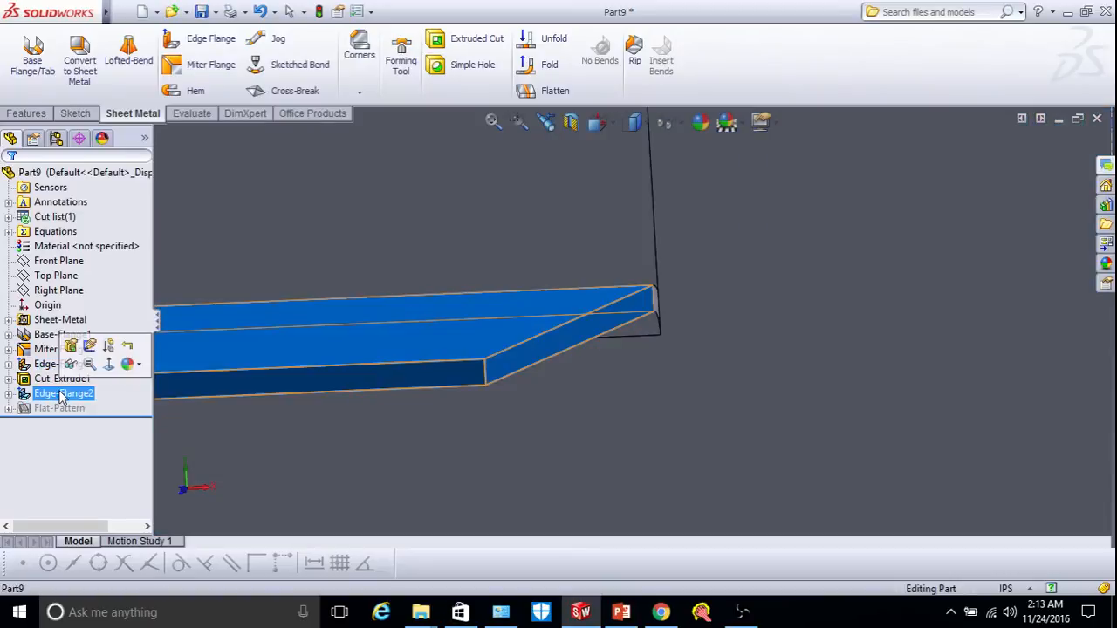
pyautogui.click(66, 342)
# Enable a custom bend relief and turn off Use relief ratio.
pyautogui.moveTo(146, 410); pyautogui.dragTo(148, 524)
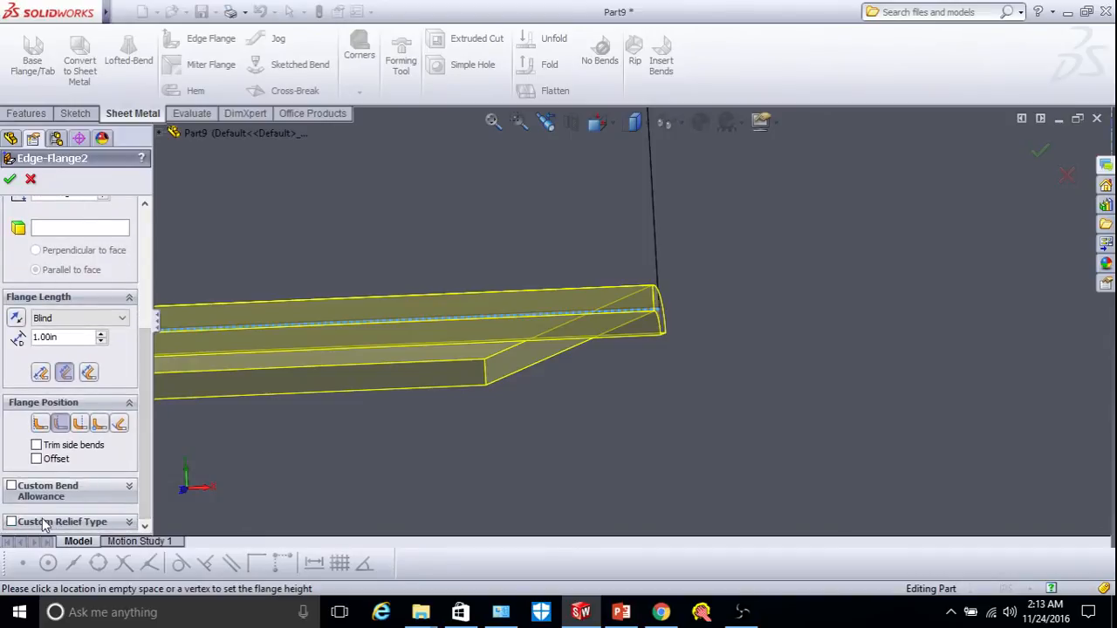
pyautogui.click(12, 521)
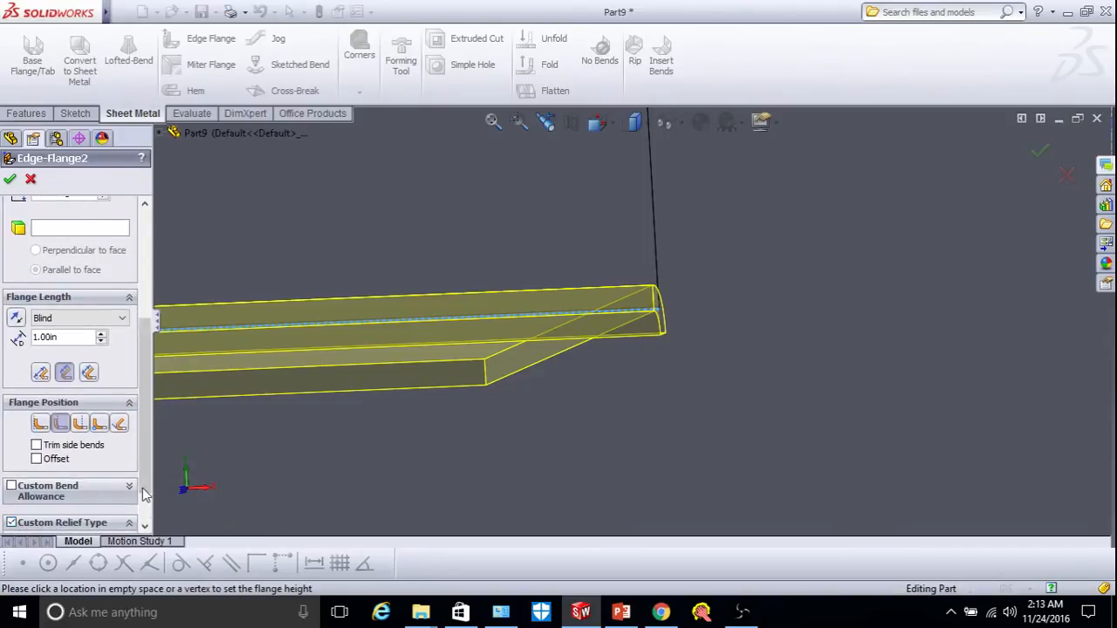
pyautogui.moveTo(145, 493); pyautogui.dragTo(147, 515)
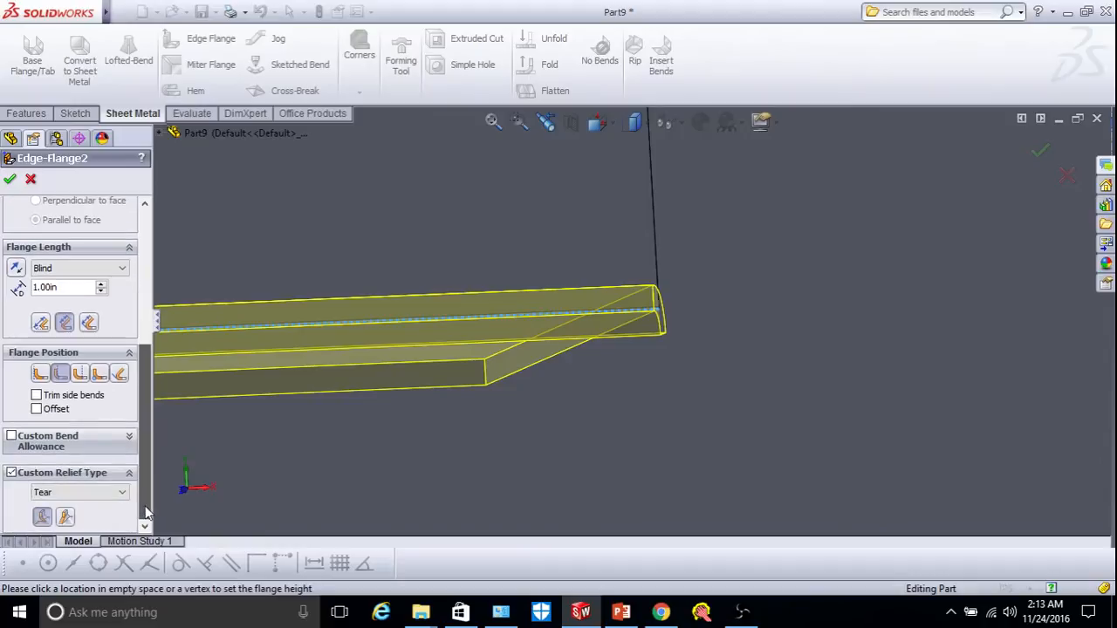
pyautogui.click(64, 495)
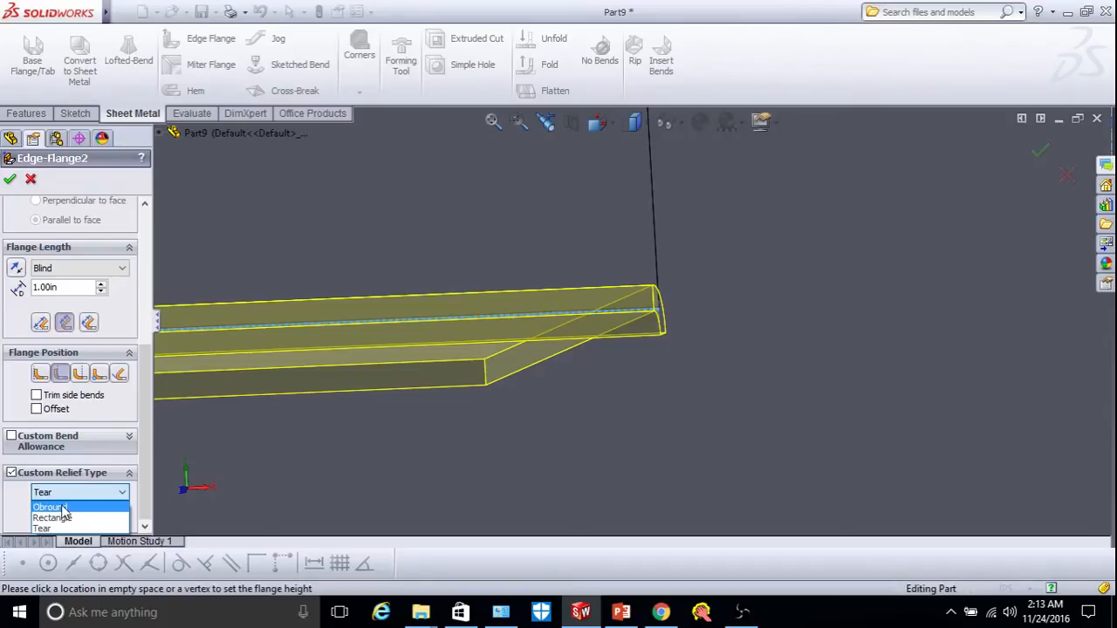
pyautogui.click(62, 508)
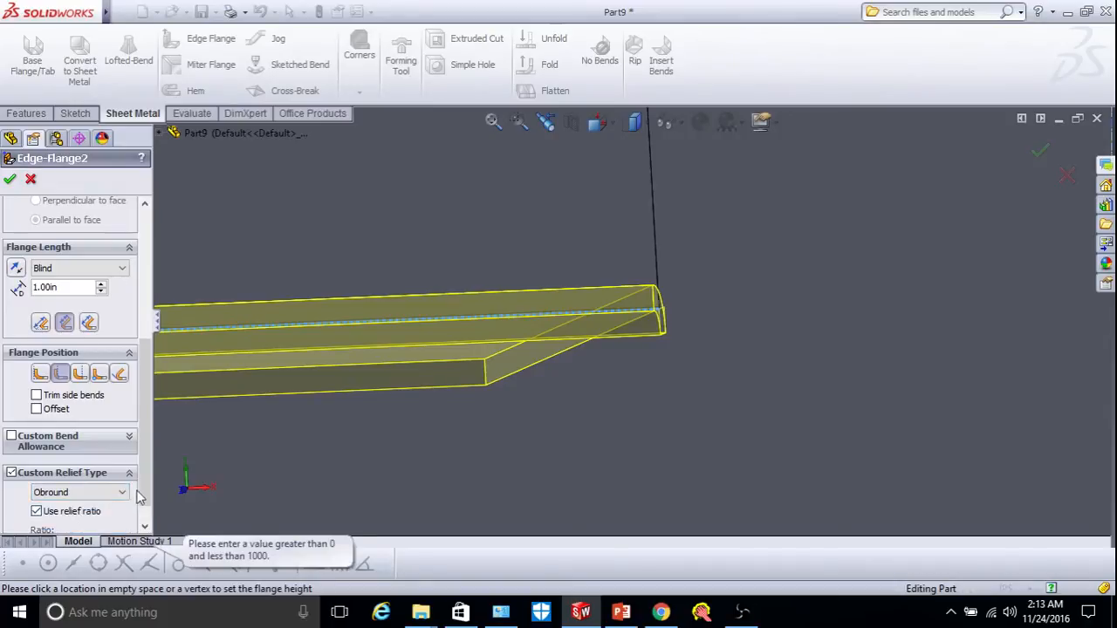
pyautogui.scroll(-1, 144, 513)
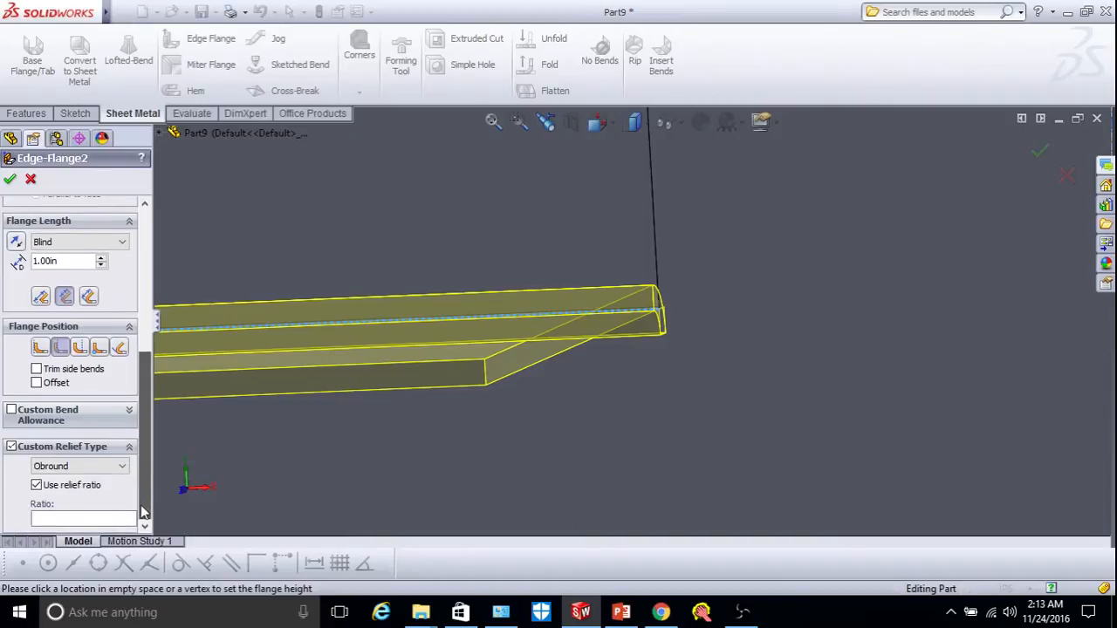
pyautogui.click(36, 485)
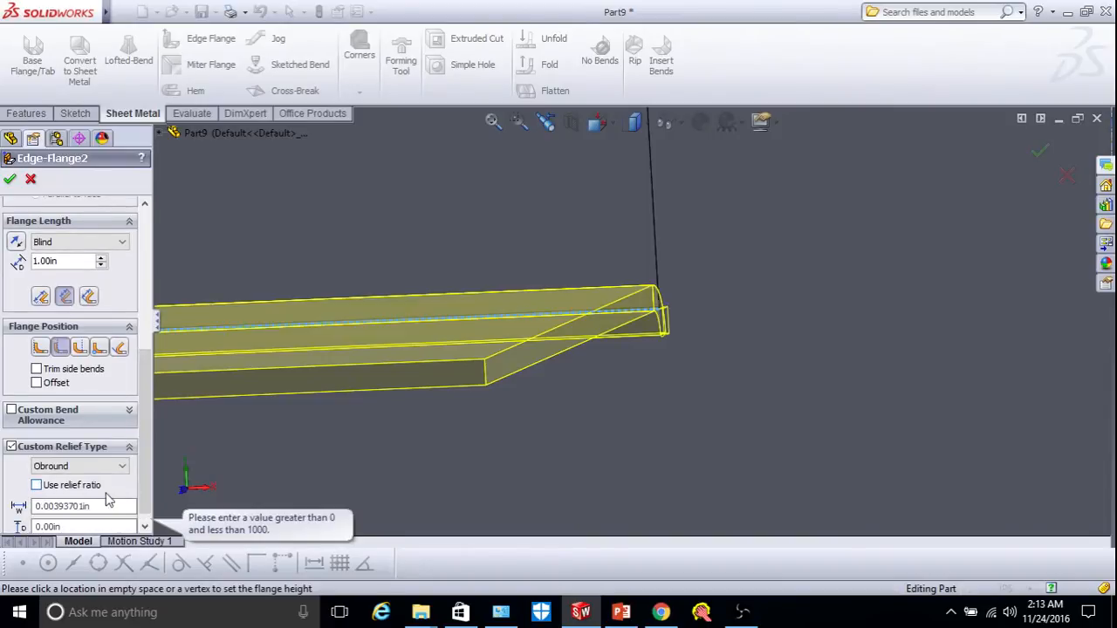
pyautogui.scroll(-1, 140, 488)
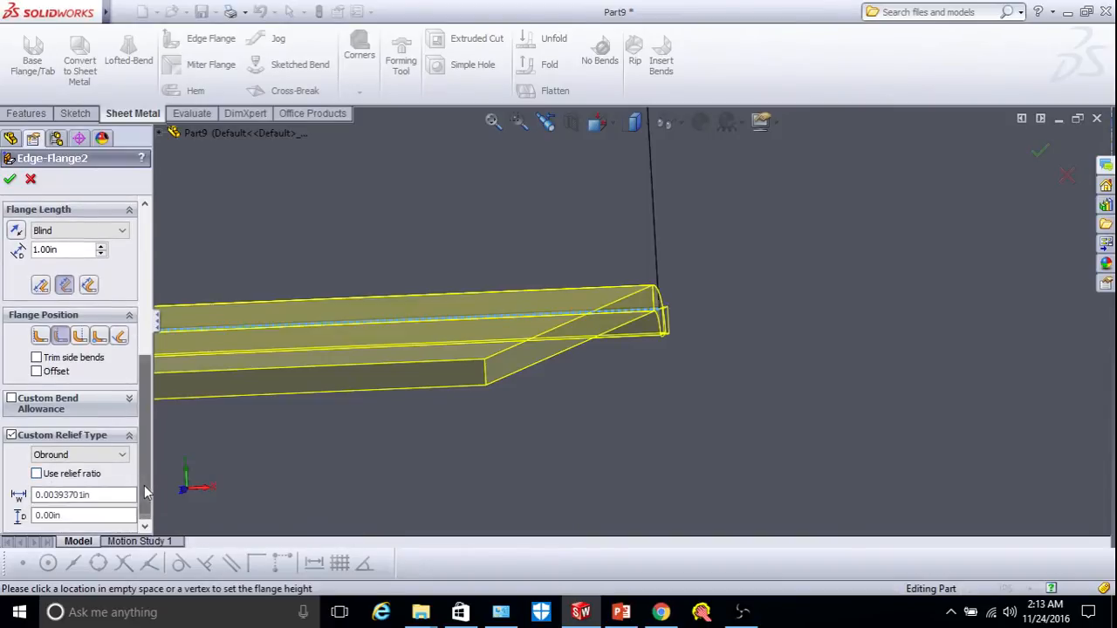
# Set the relief width and depth to 0.04 in with Rectangle relief type, then apply.
pyautogui.click(80, 495)
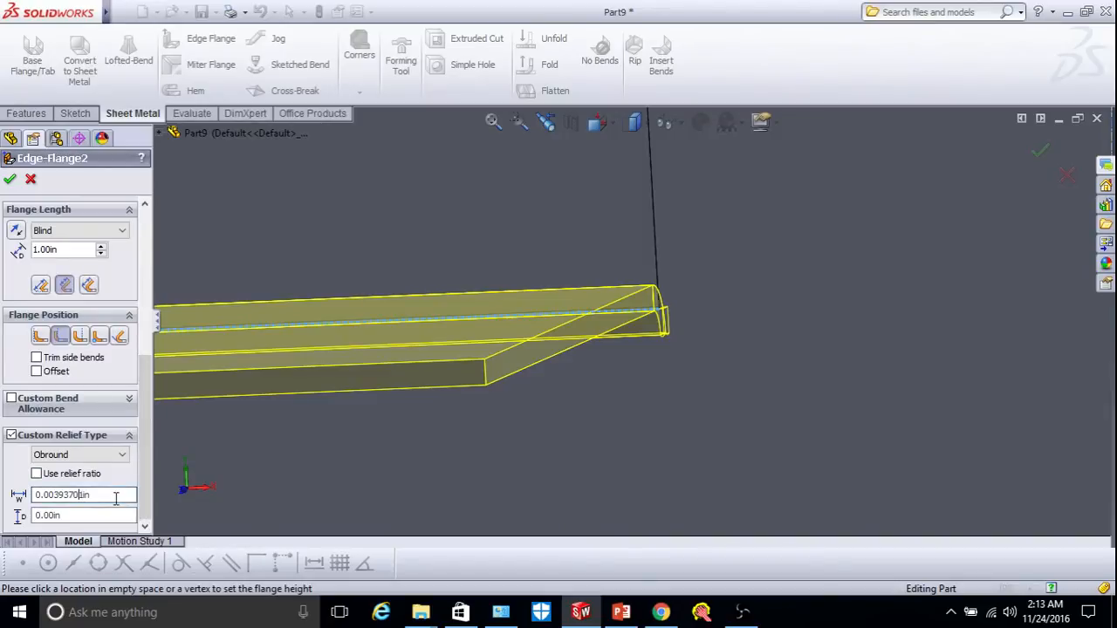
pyautogui.press('Delete')
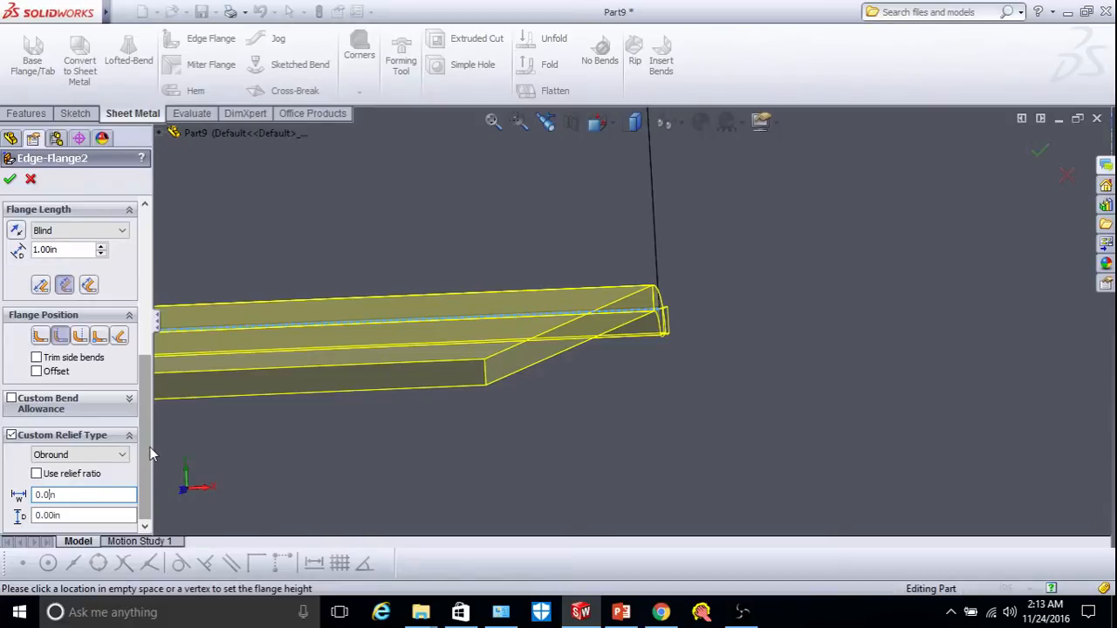
pyautogui.write('4')
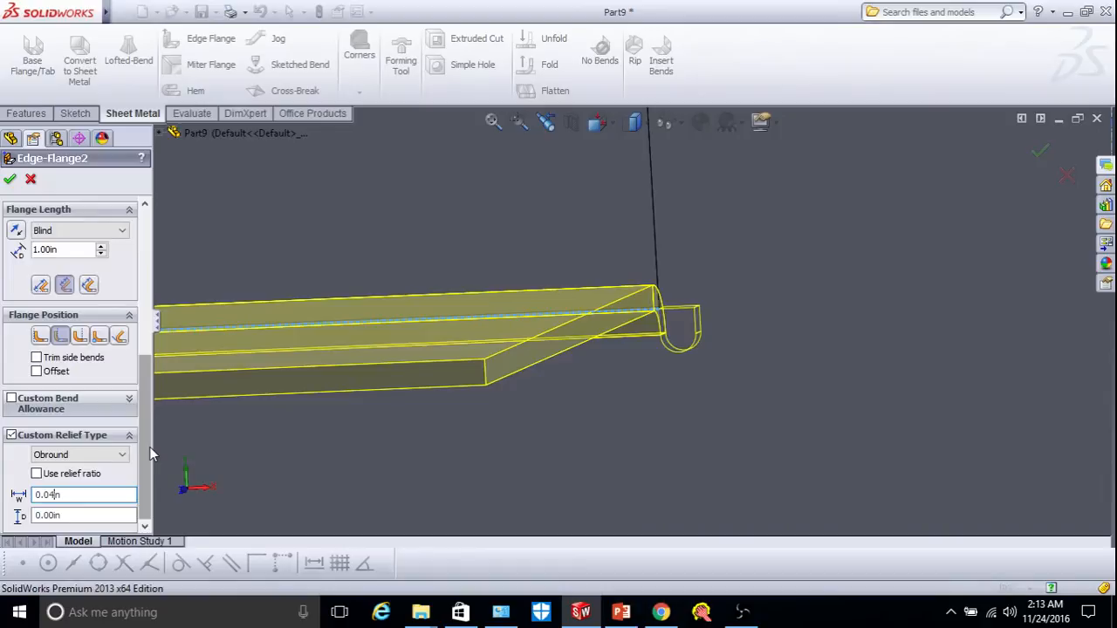
pyautogui.click(64, 515)
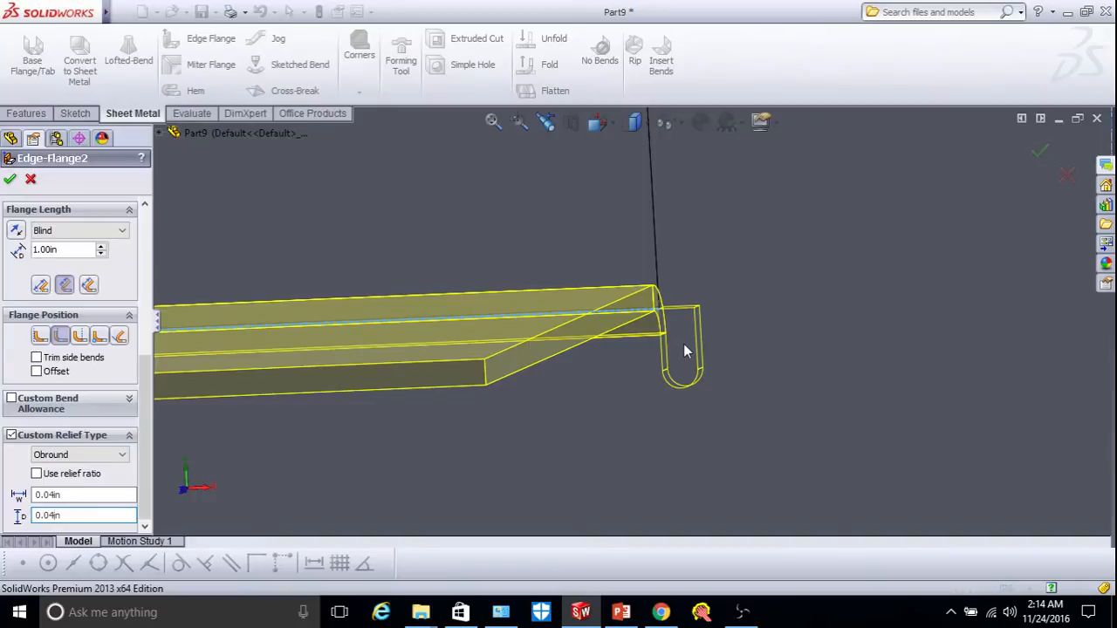
pyautogui.click(94, 455)
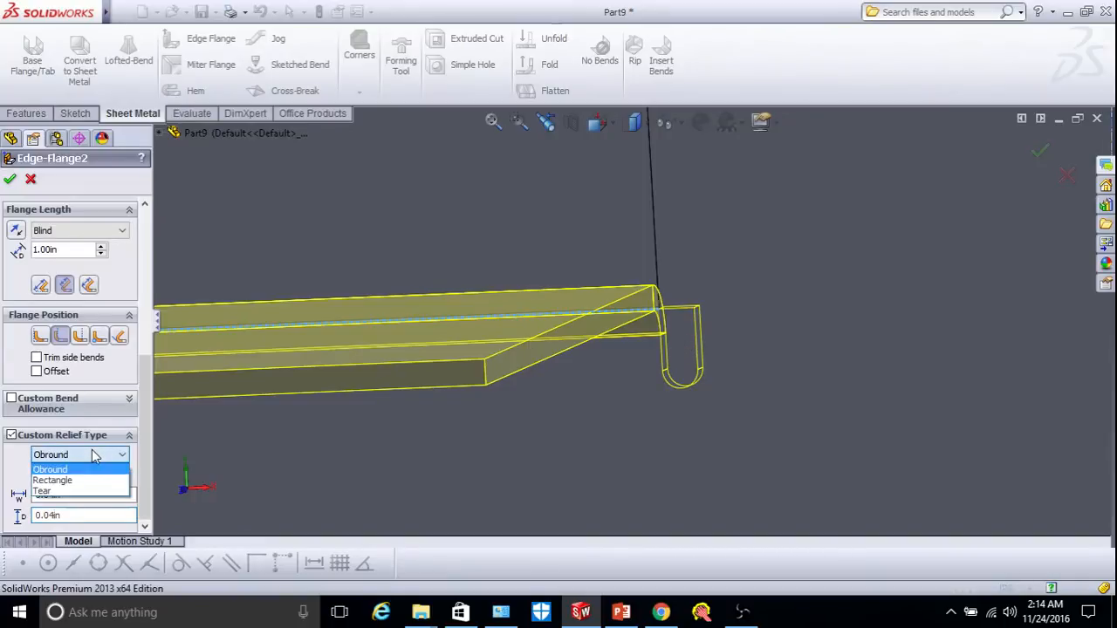
pyautogui.click(58, 481)
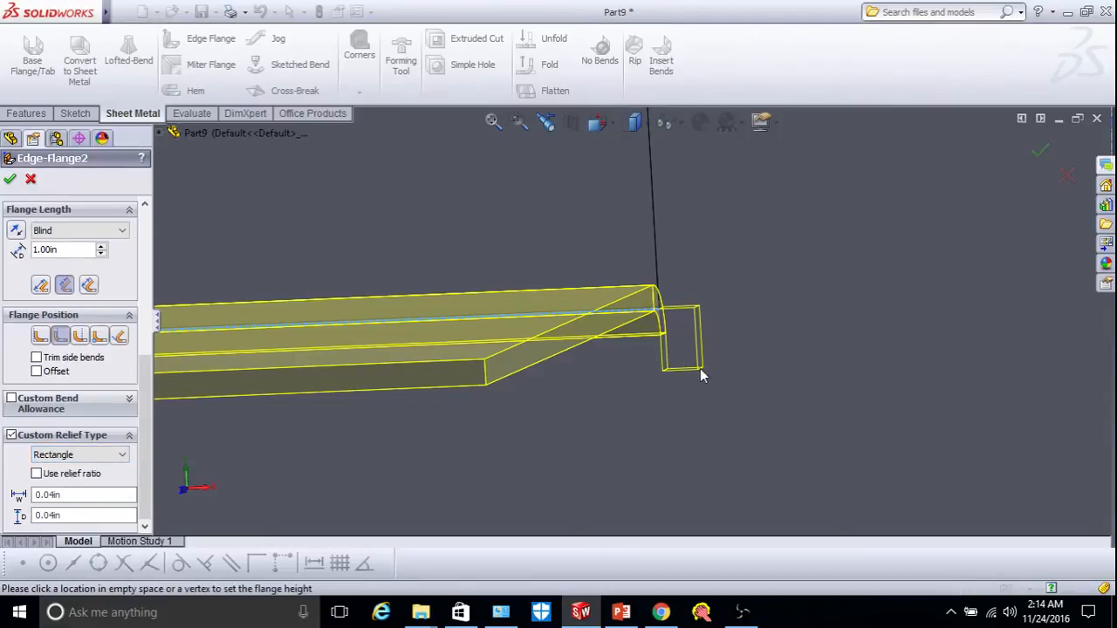
pyautogui.click(10, 179)
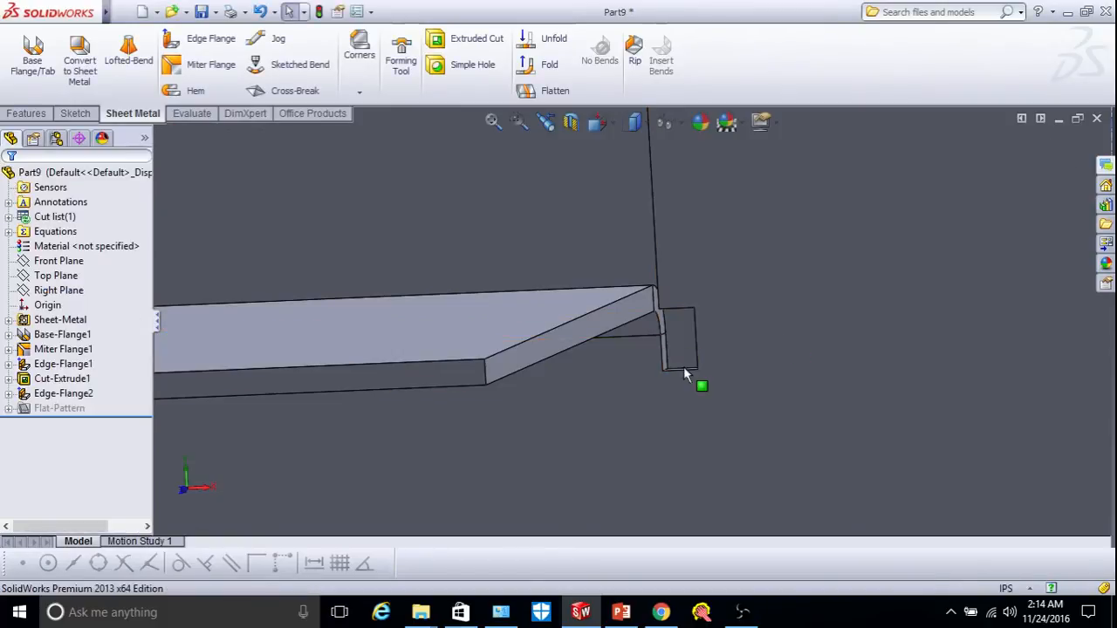
# Orbit the part to bring the new end flange into view.
pyautogui.scroll(3, 679, 358)
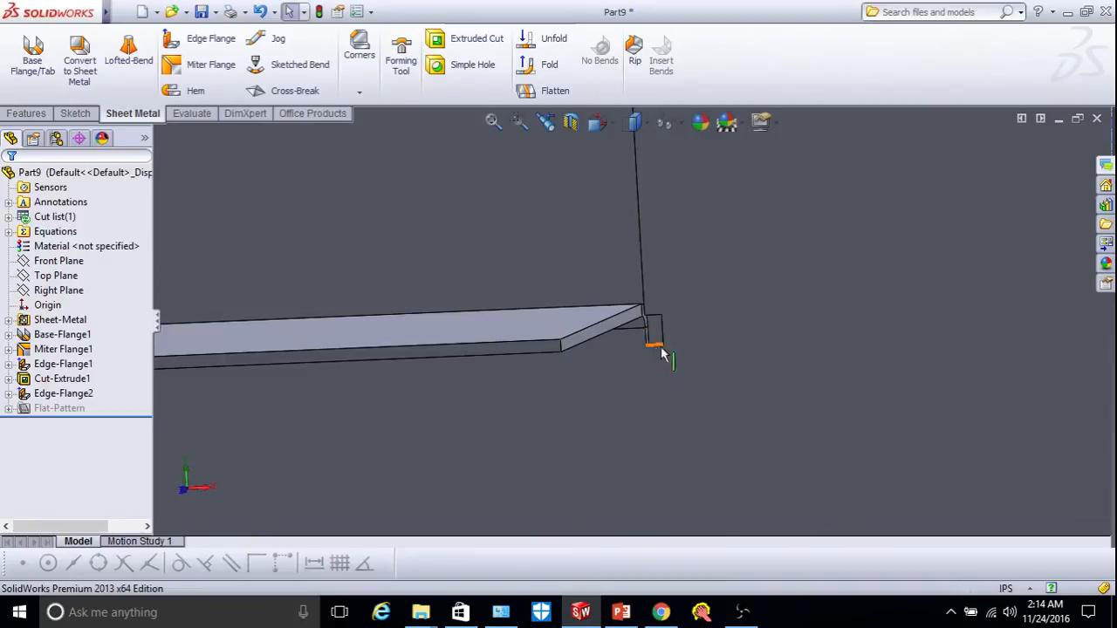
pyautogui.scroll(5, 662, 337)
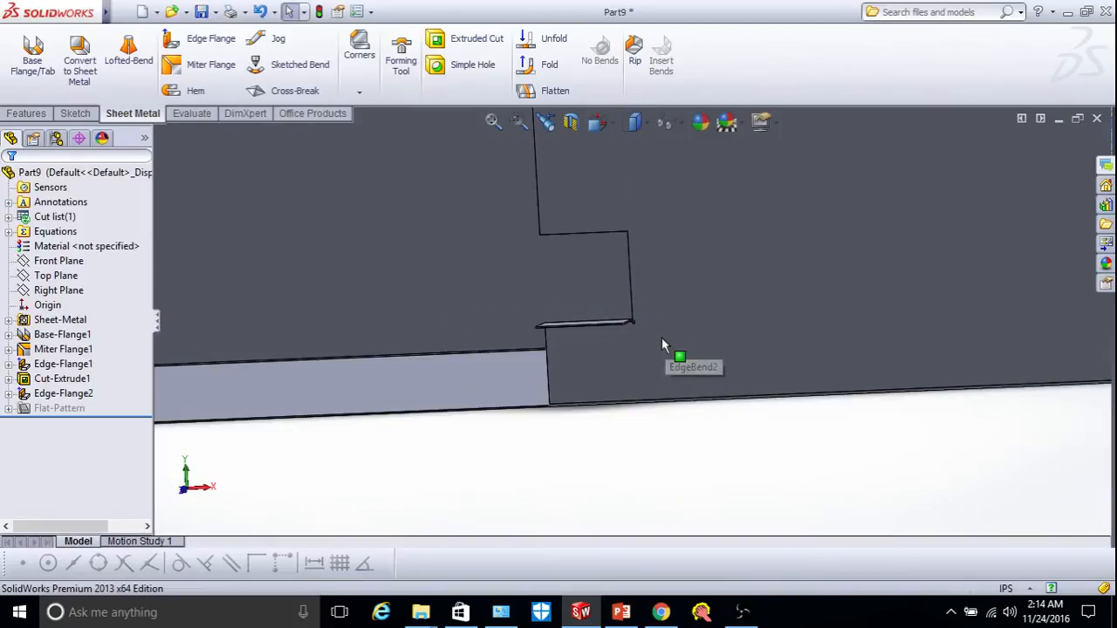
pyautogui.scroll(-5, 758, 290)
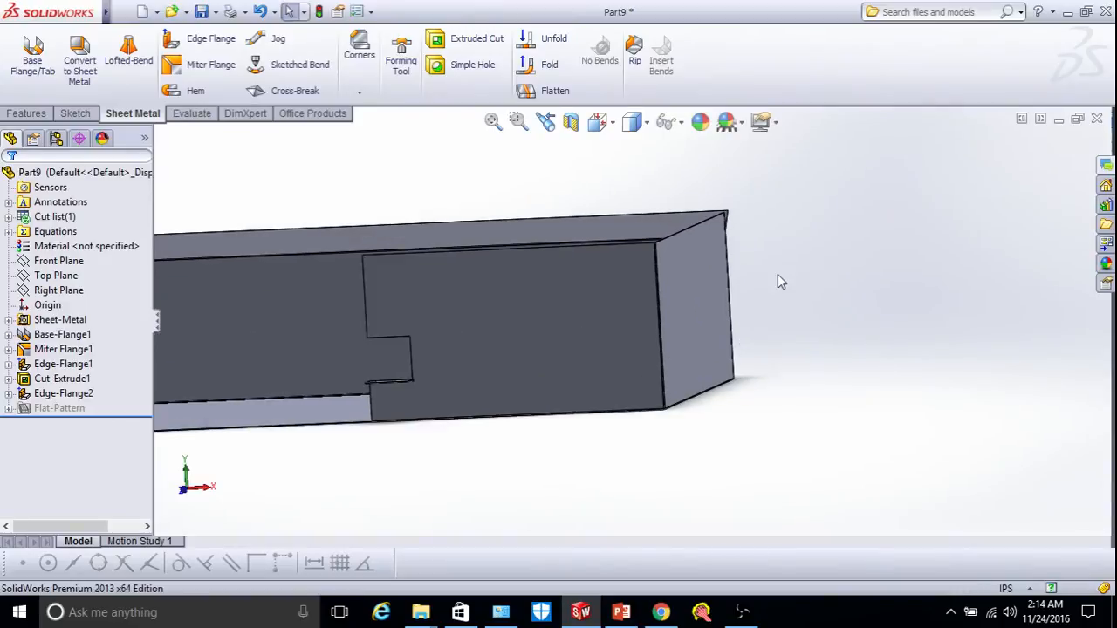
pyautogui.rightClick(777, 274)
pyautogui.click(841, 358)
pyautogui.moveTo(756, 340); pyautogui.dragTo(487, 269)
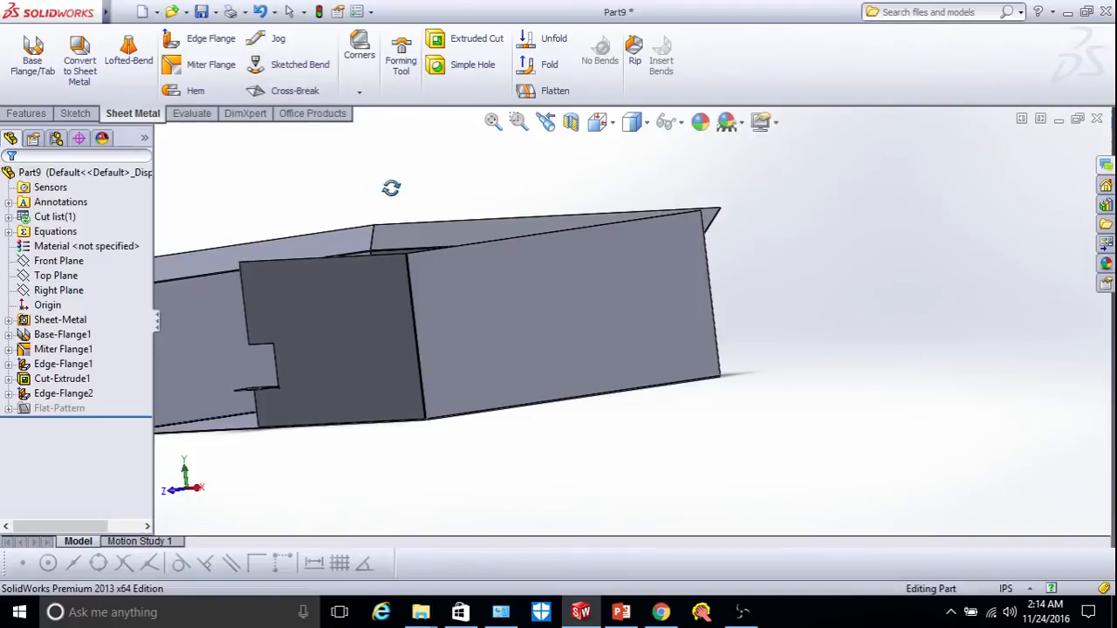
# Select the end flange's outer face and view it Normal To.
pyautogui.rightClick(369, 174)
pyautogui.click(432, 265)
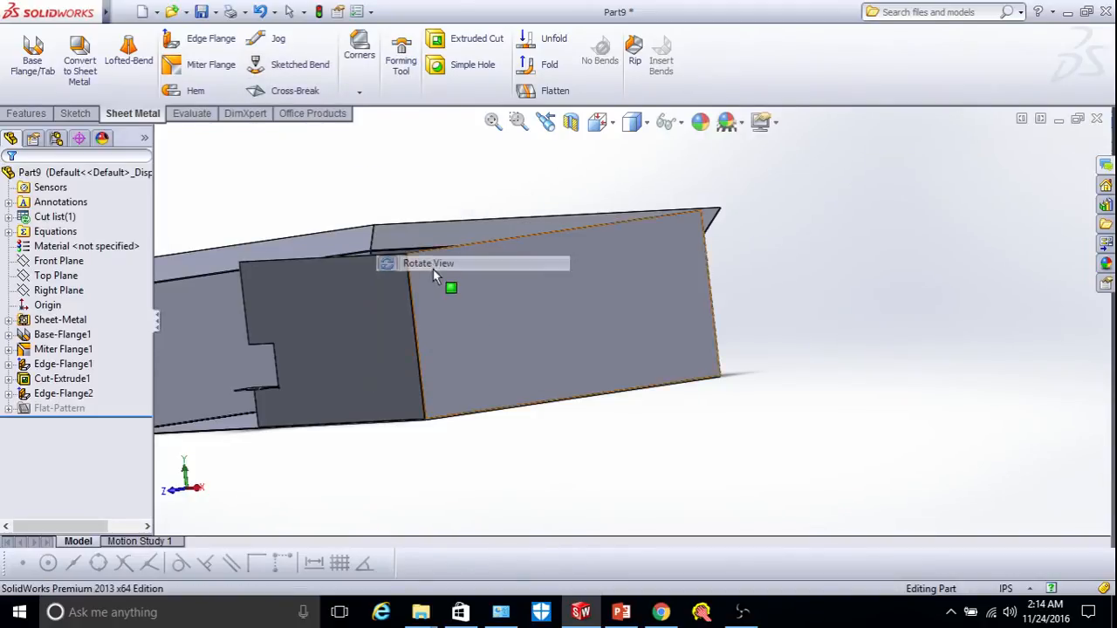
pyautogui.click(480, 326)
pyautogui.click(613, 126)
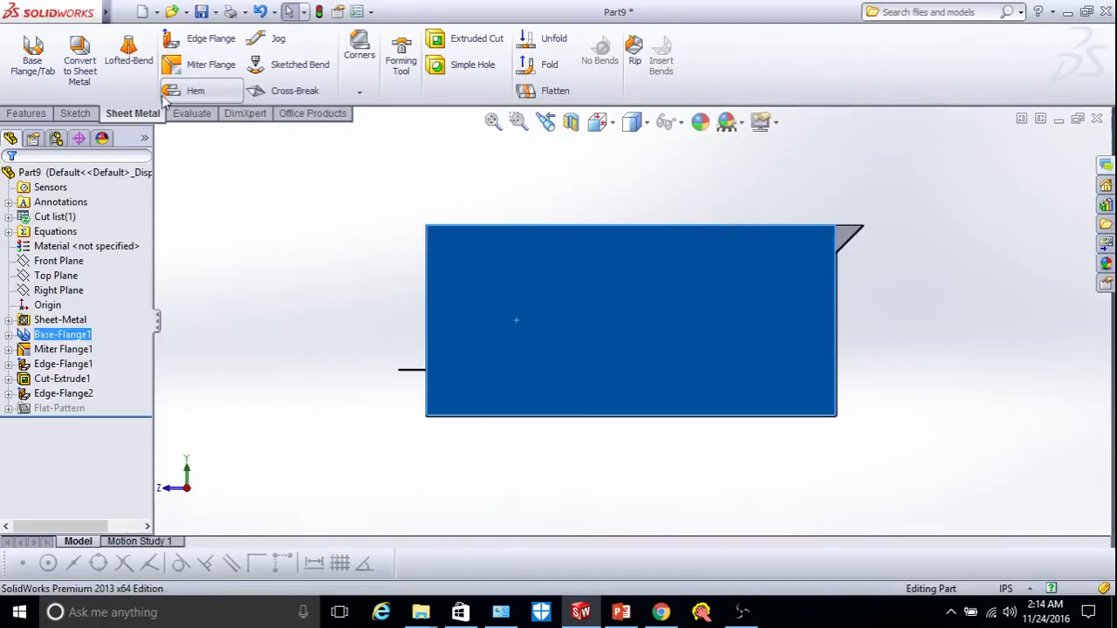
pyautogui.click(75, 113)
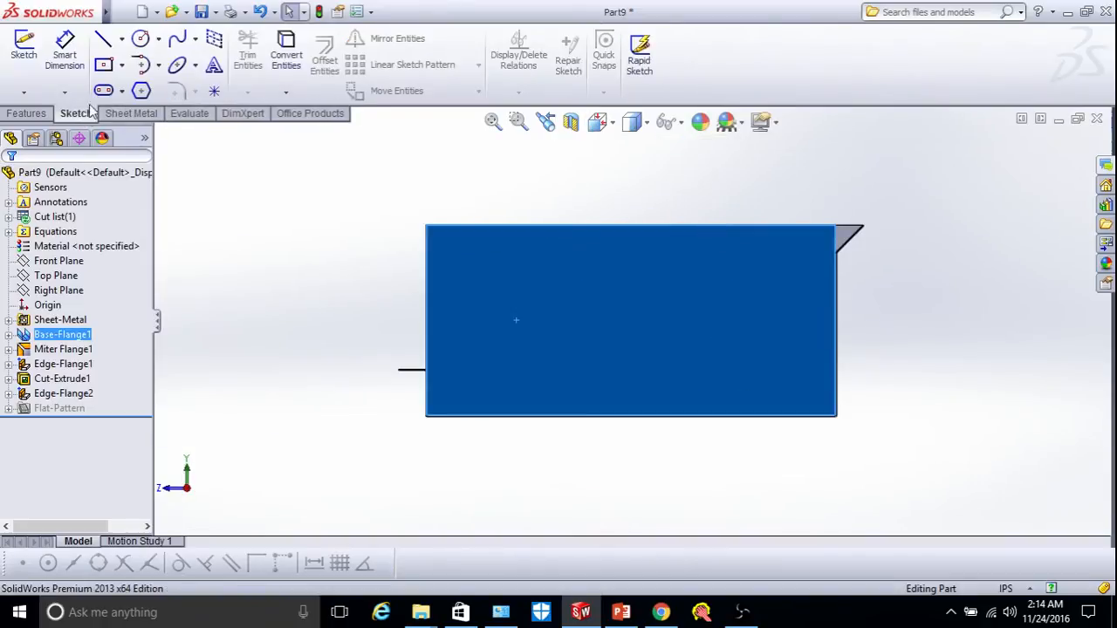
# Sketch one horizontal line from the end flange face's left edge to its right edge.
pyautogui.click(102, 44)
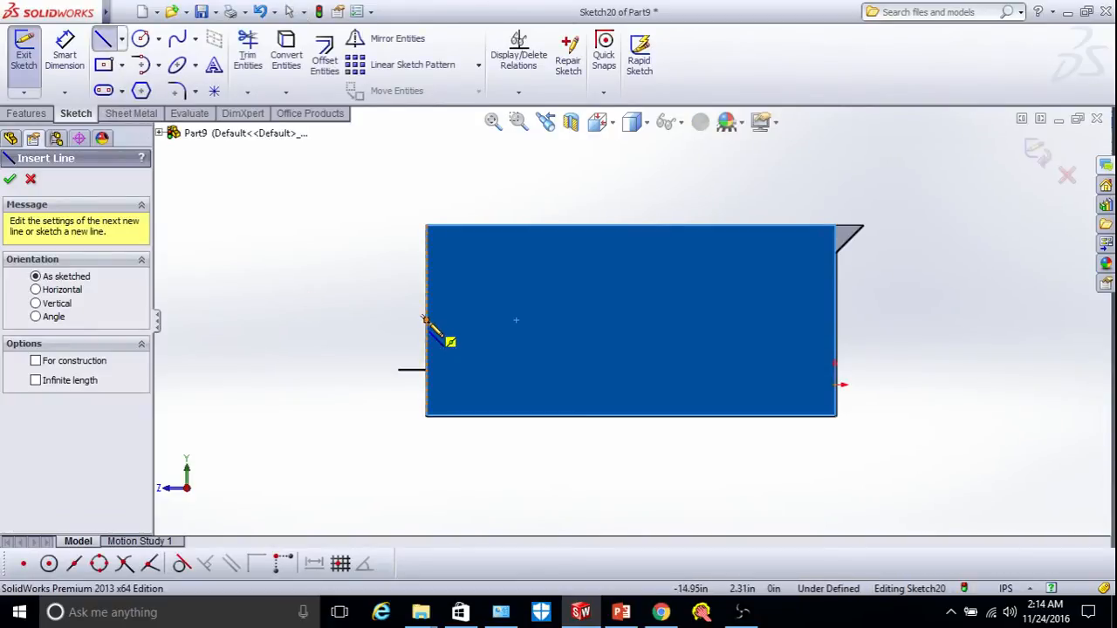
pyautogui.click(425, 320)
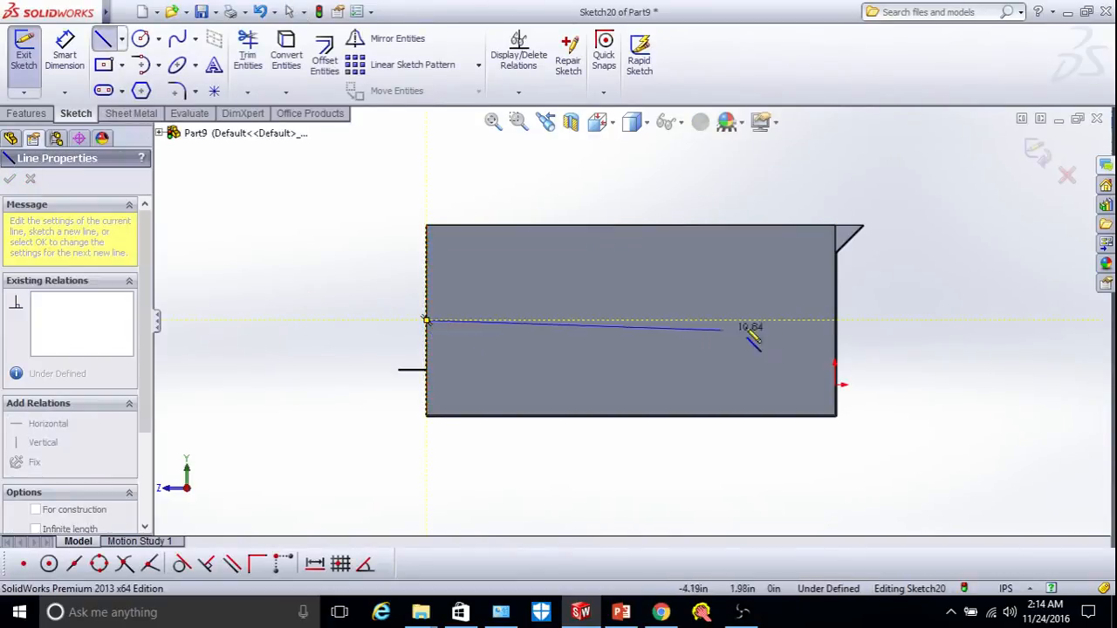
pyautogui.click(835, 320)
pyautogui.rightClick(899, 309)
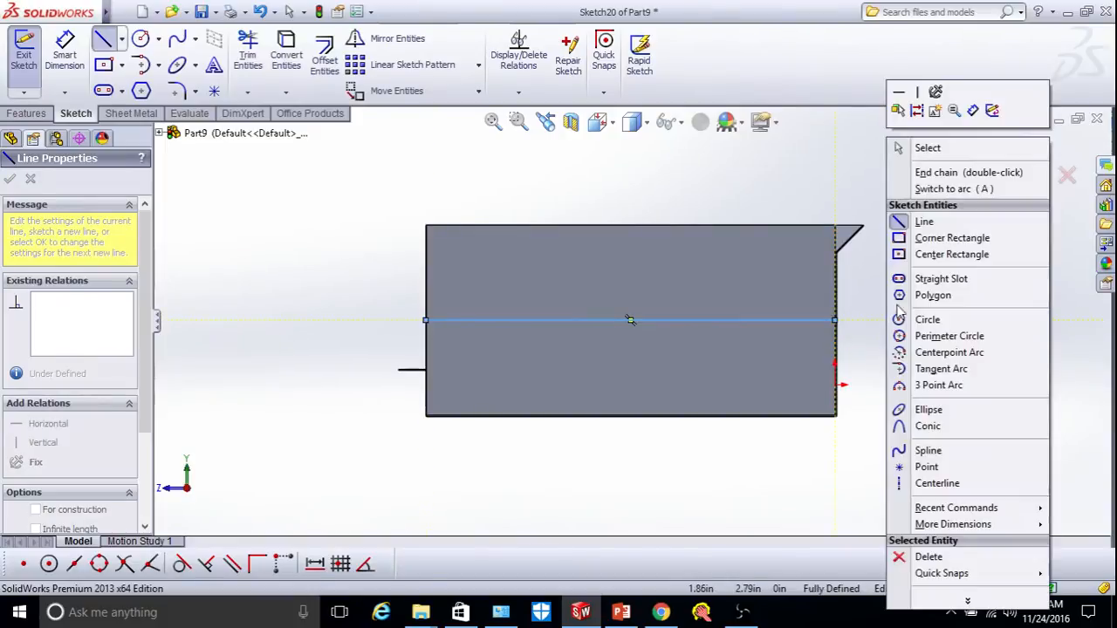
pyautogui.click(922, 223)
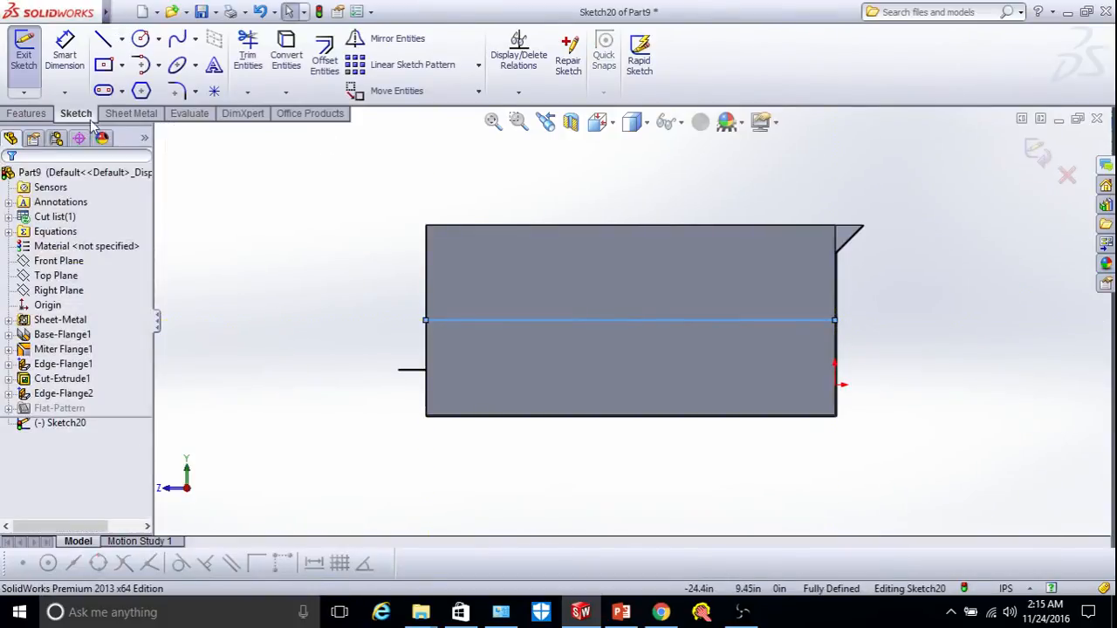
pyautogui.click(131, 113)
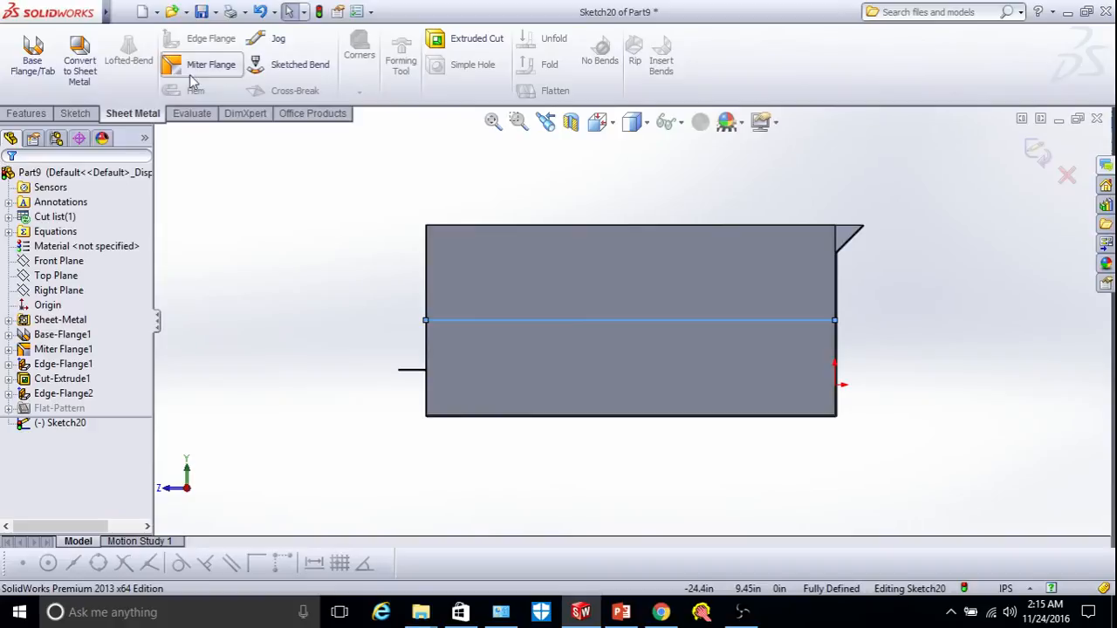
# Create a 45° sketched bend along the line, keeping the flange's lower part fixed.
pyautogui.click(290, 70)
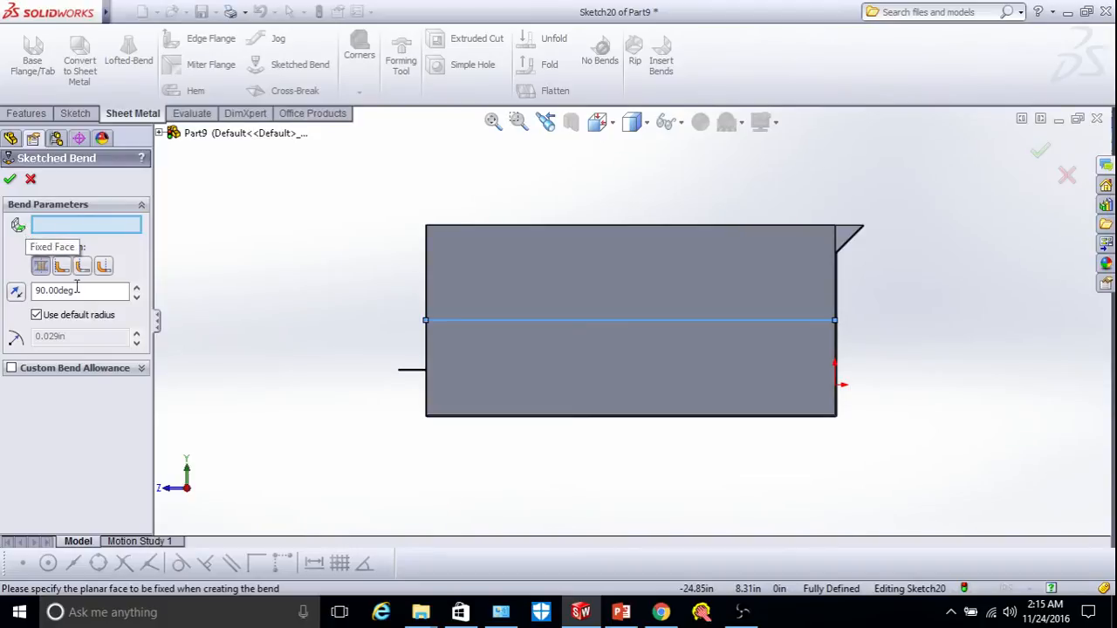
pyautogui.click(498, 353)
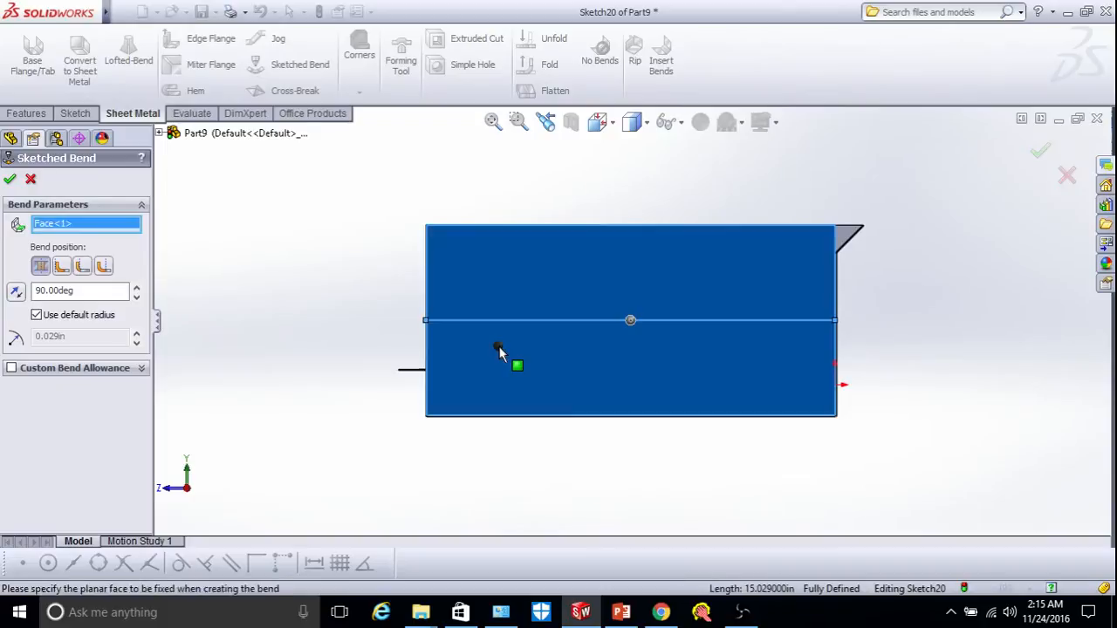
pyautogui.rightClick(258, 296)
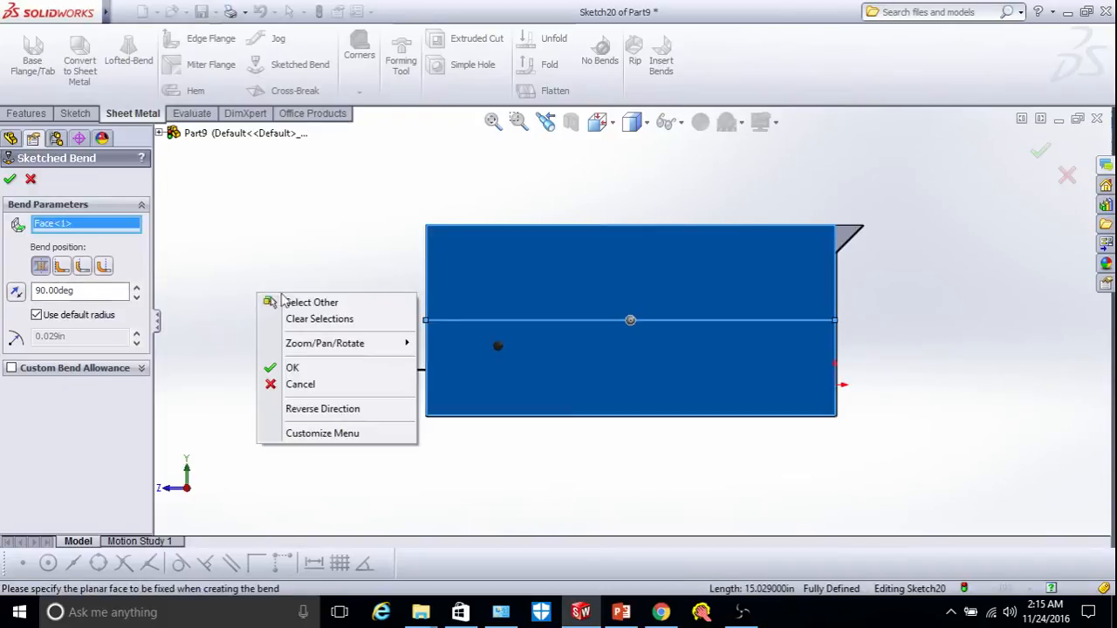
pyautogui.moveTo(328, 347)
pyautogui.click(449, 409)
pyautogui.moveTo(449, 409); pyautogui.dragTo(509, 427)
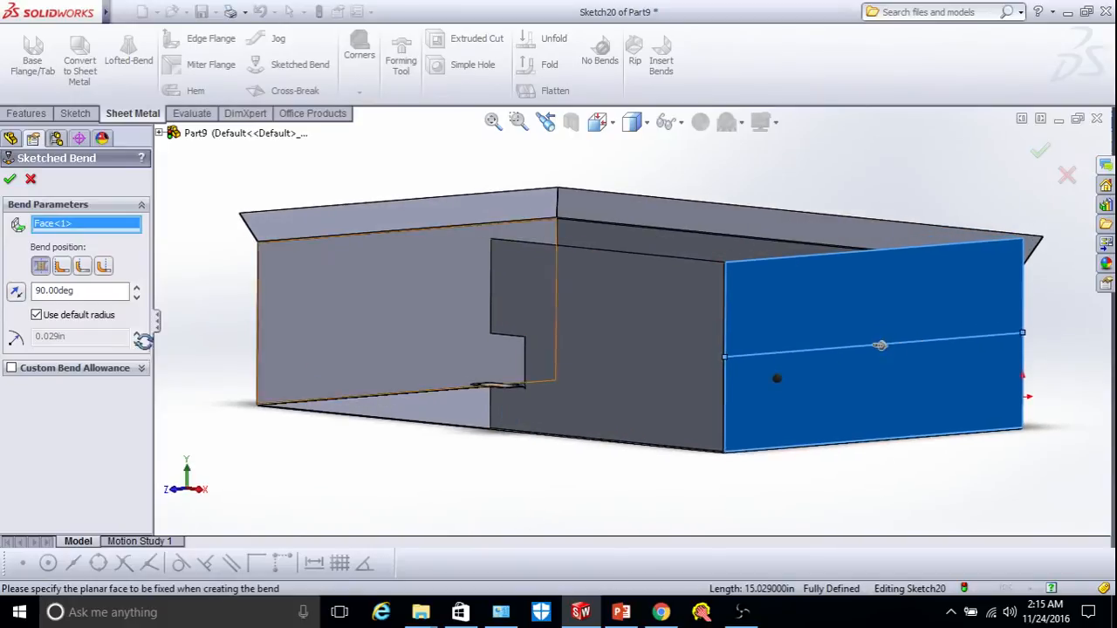
pyautogui.click(48, 292)
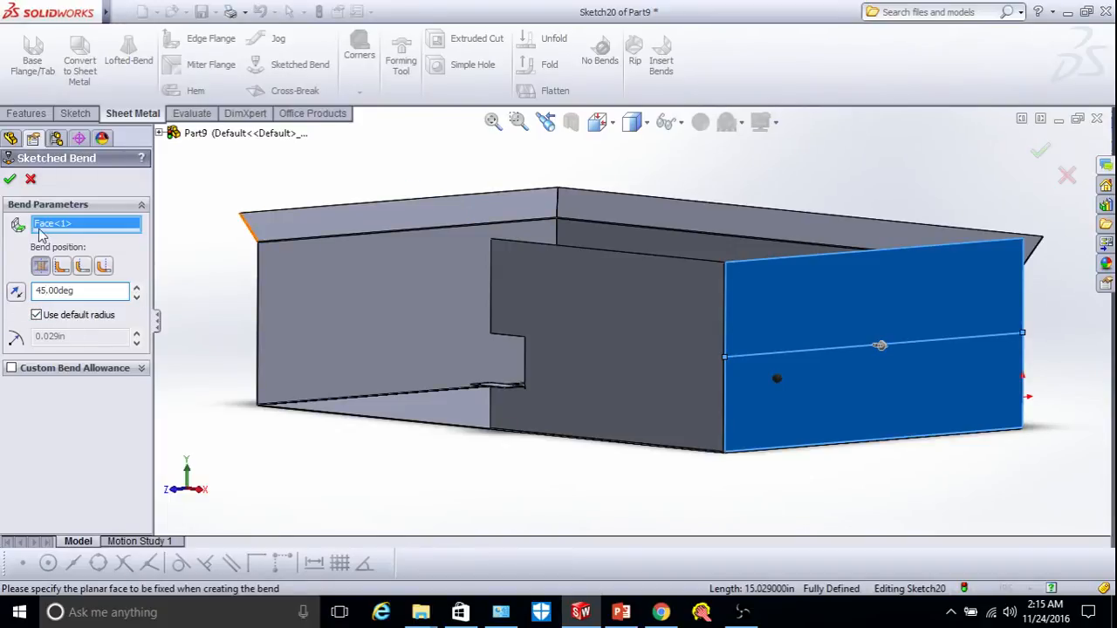
pyautogui.click(8, 181)
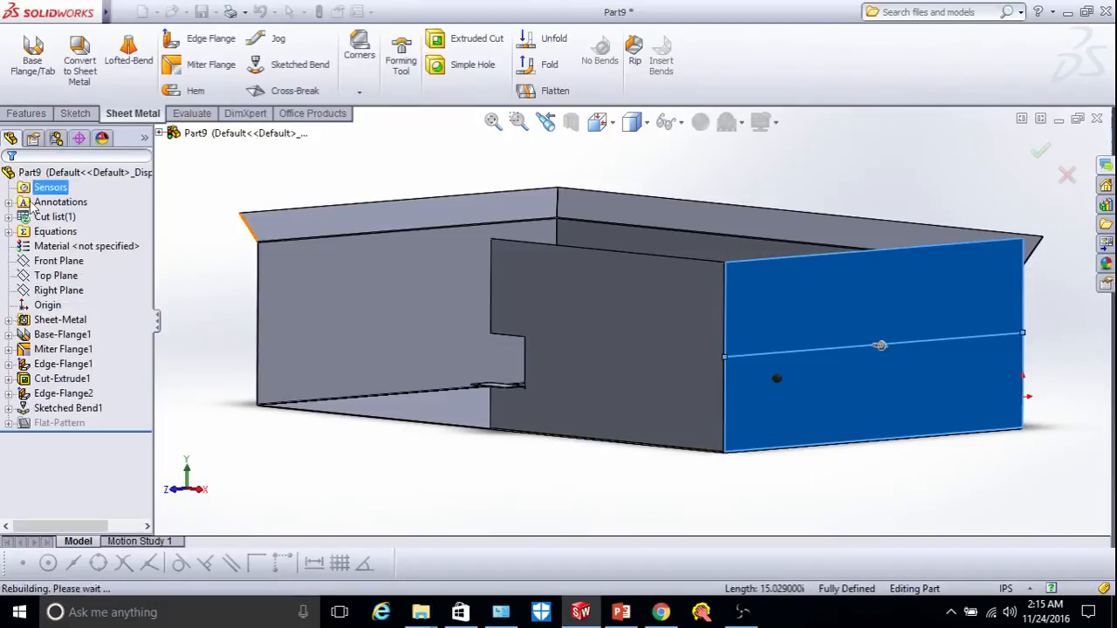
pyautogui.scroll(3, 908, 367)
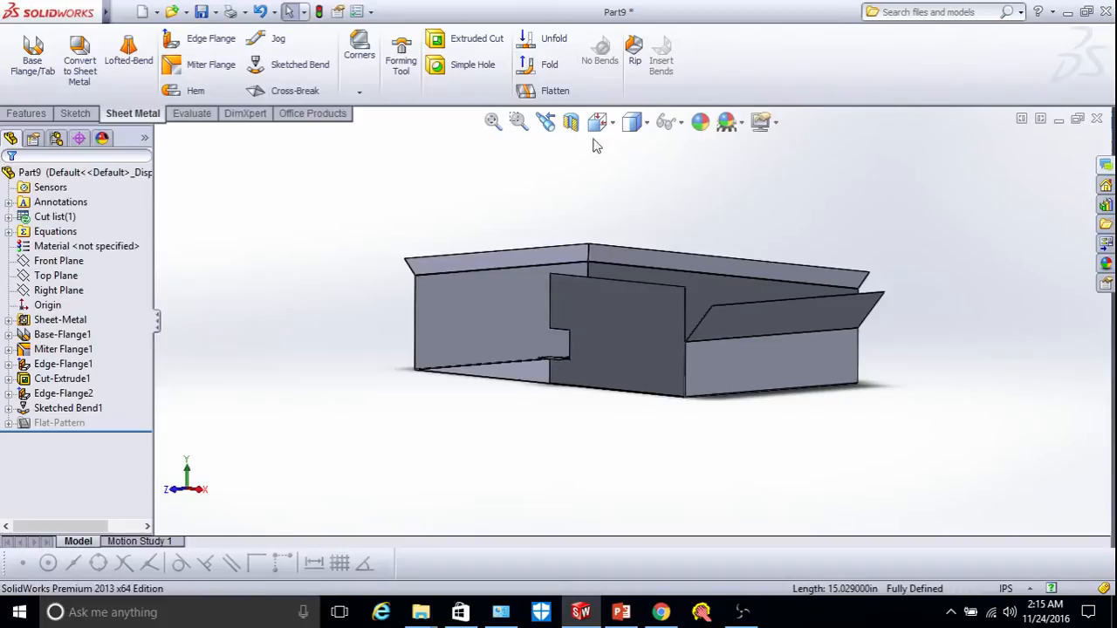
# Unfold SketchBend1 with the flange's lower face fixed so the bent lip lies flat.
pyautogui.click(545, 38)
pyautogui.scroll(-5, 757, 396)
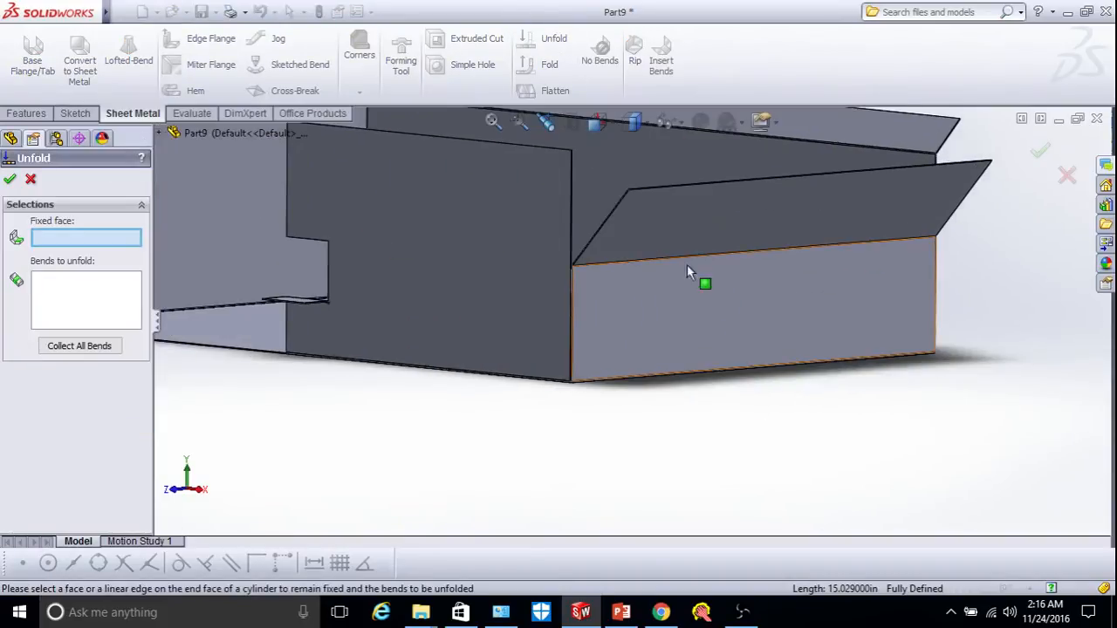
pyautogui.click(704, 299)
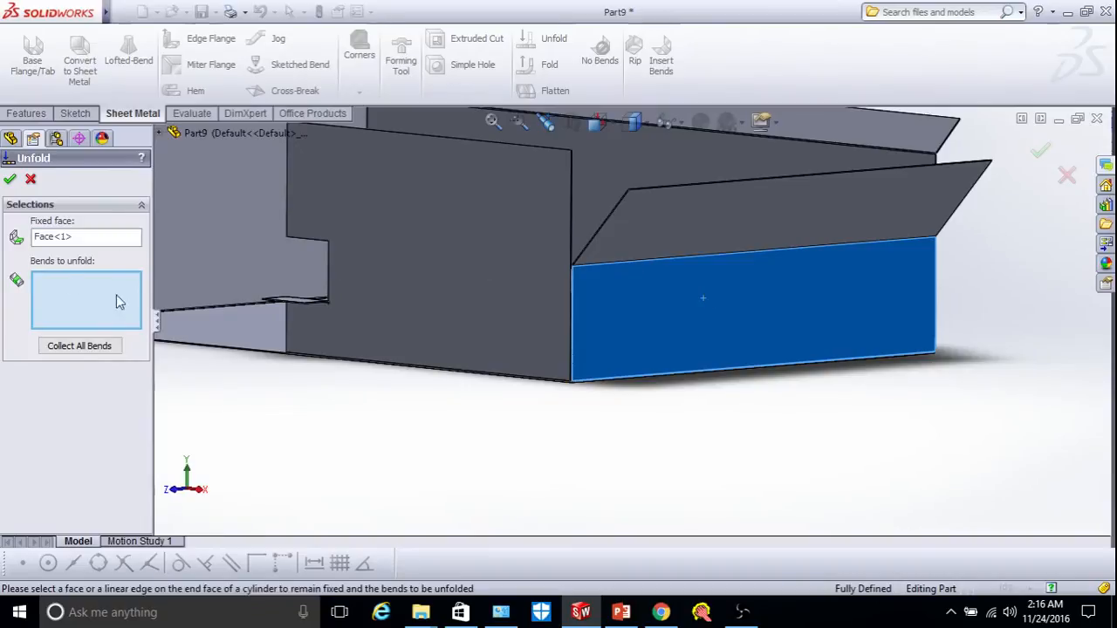
pyautogui.scroll(-3, 632, 252)
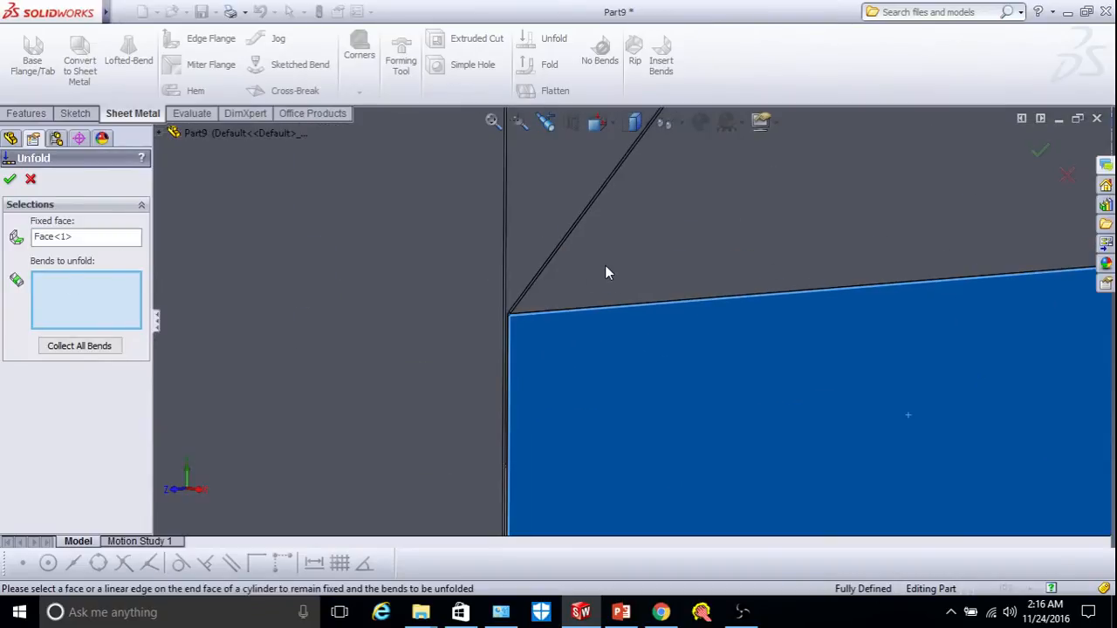
pyautogui.click(553, 314)
pyautogui.press('Return')
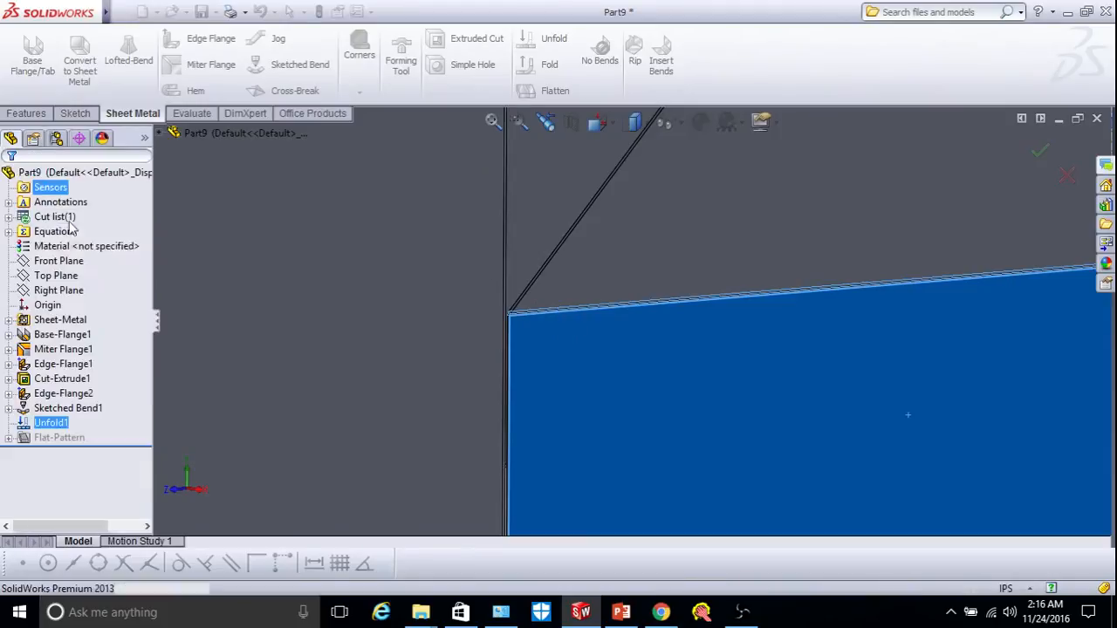
pyautogui.scroll(6, 633, 314)
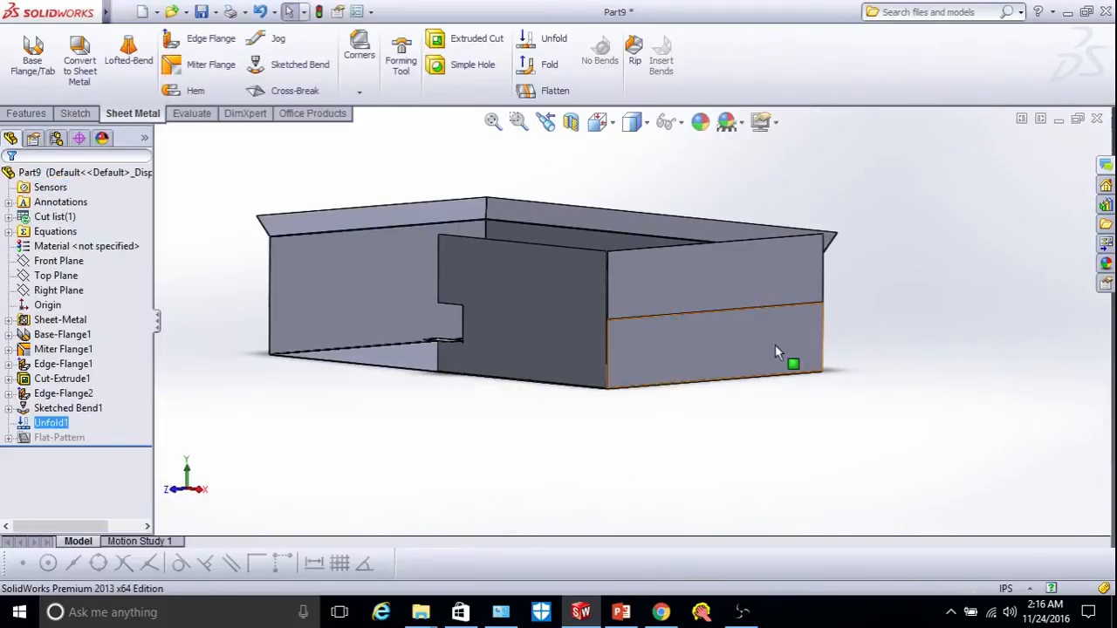
pyautogui.click(724, 338)
# View the lower front face Normal To and start a new sketch on it.
pyautogui.click(612, 127)
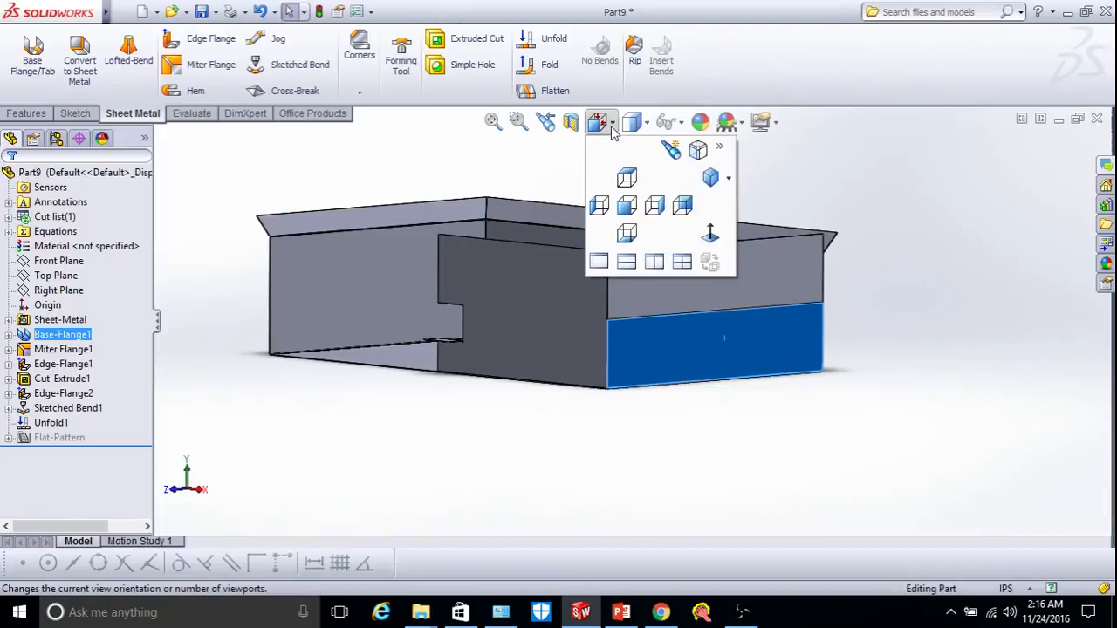
pyautogui.click(710, 233)
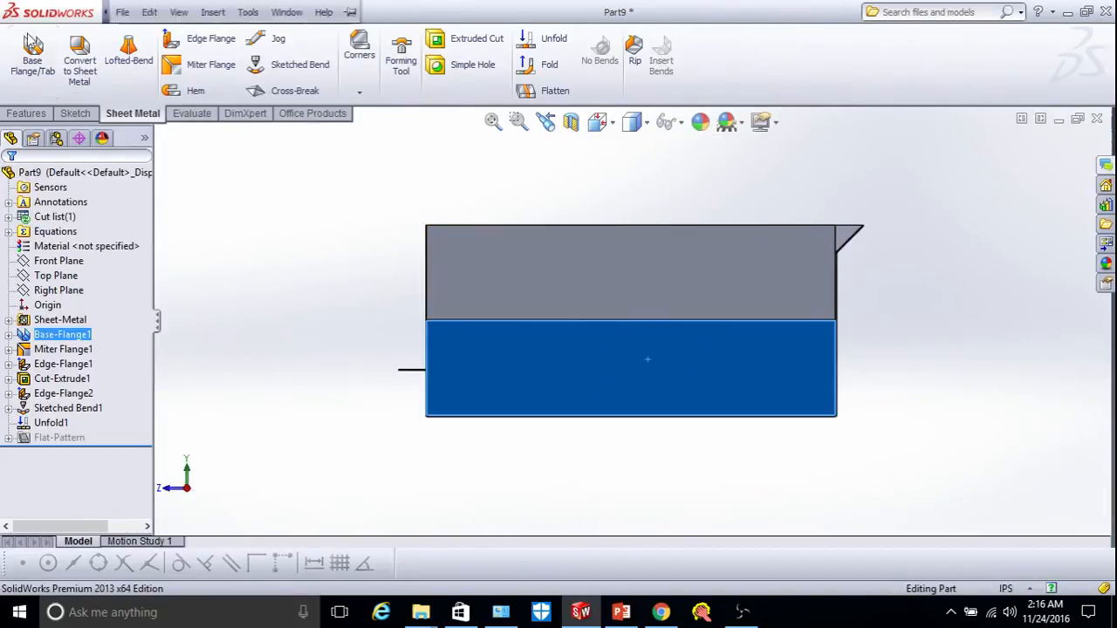
pyautogui.click(76, 113)
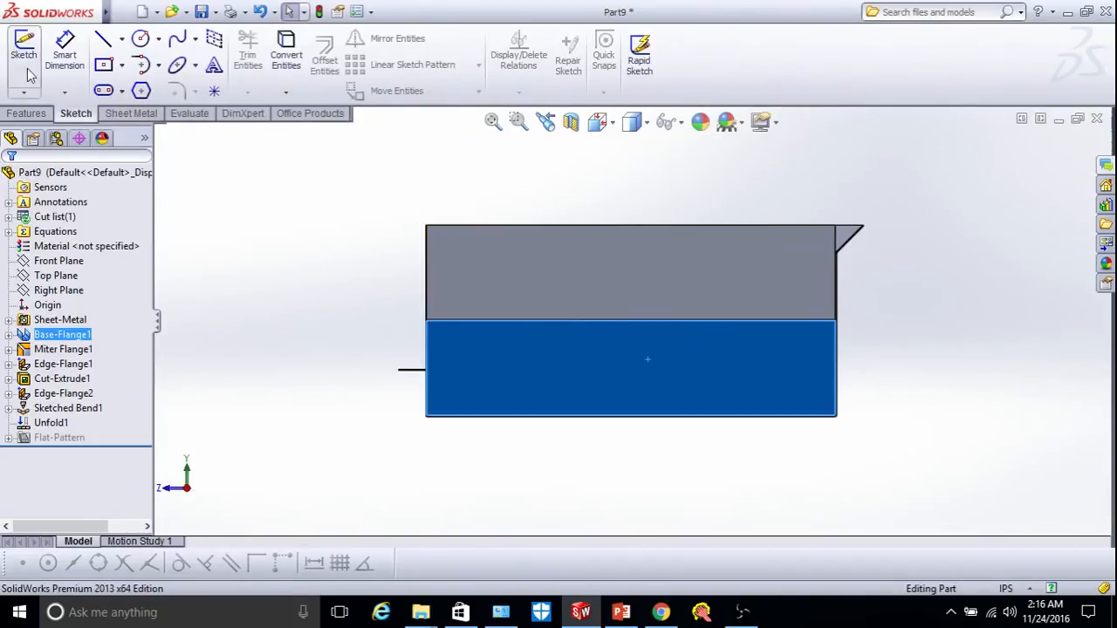
pyautogui.click(16, 56)
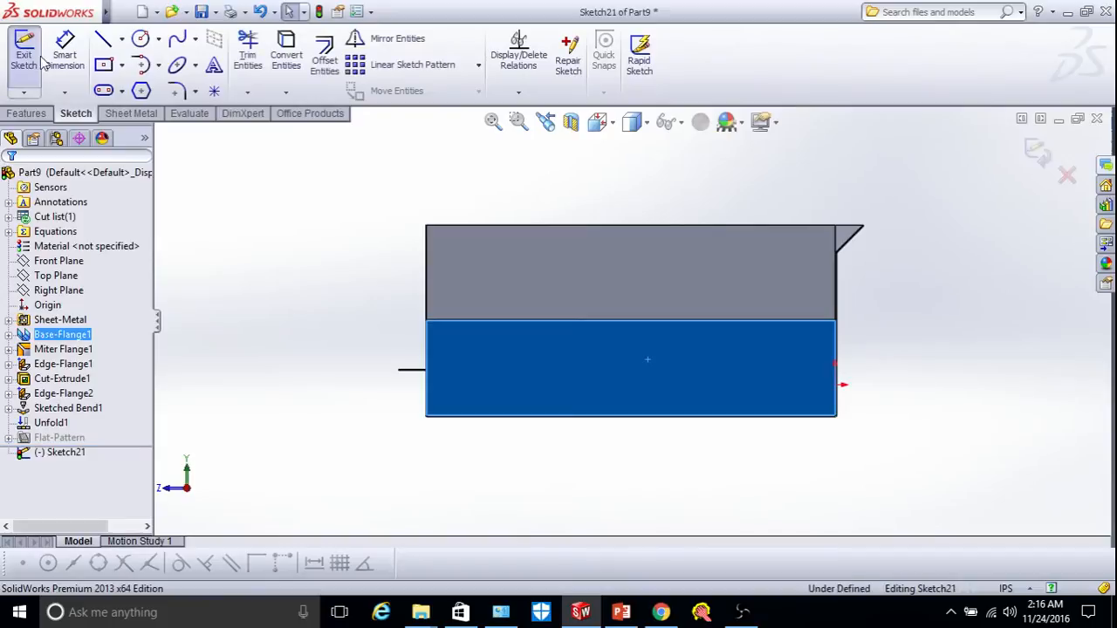
# Draw a corner rectangle spanning from above to below the bend line.
pyautogui.click(104, 66)
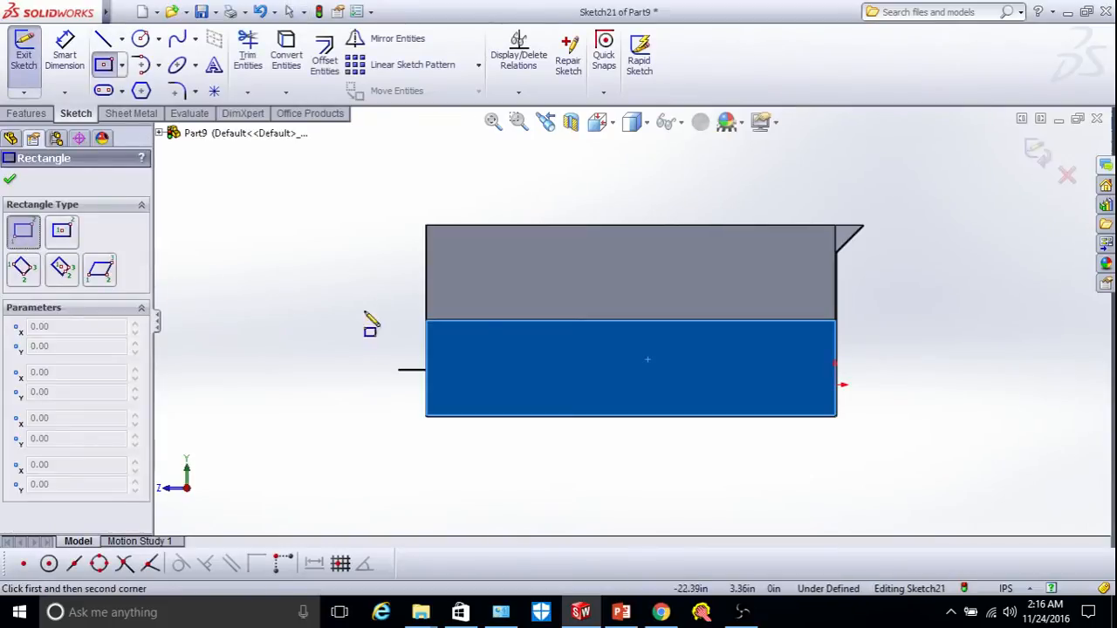
pyautogui.click(597, 288)
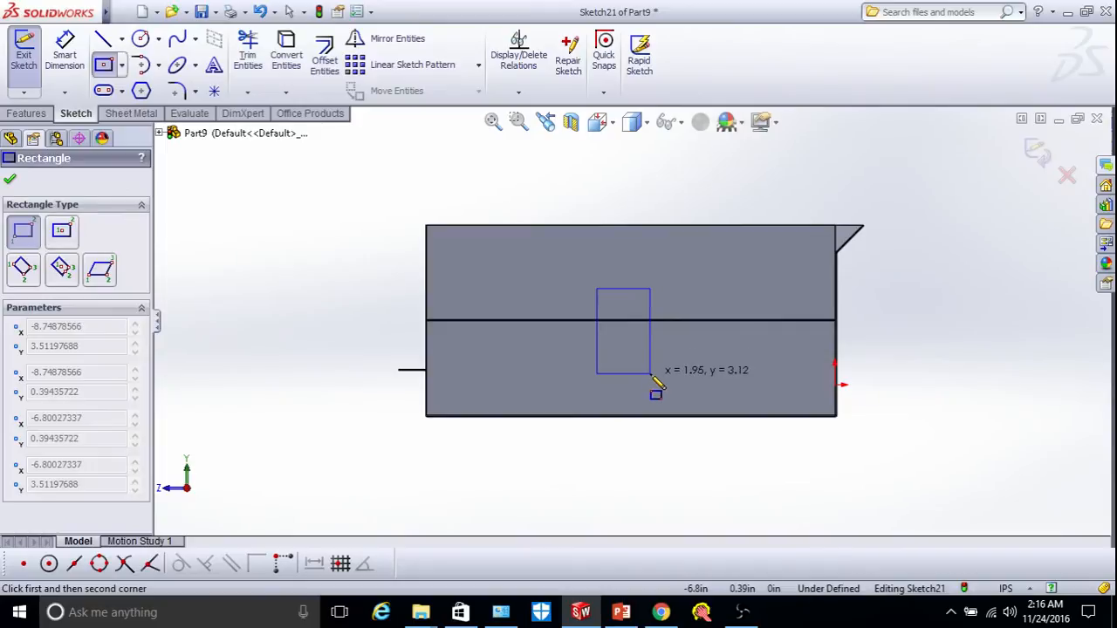
pyautogui.click(650, 374)
pyautogui.click(10, 180)
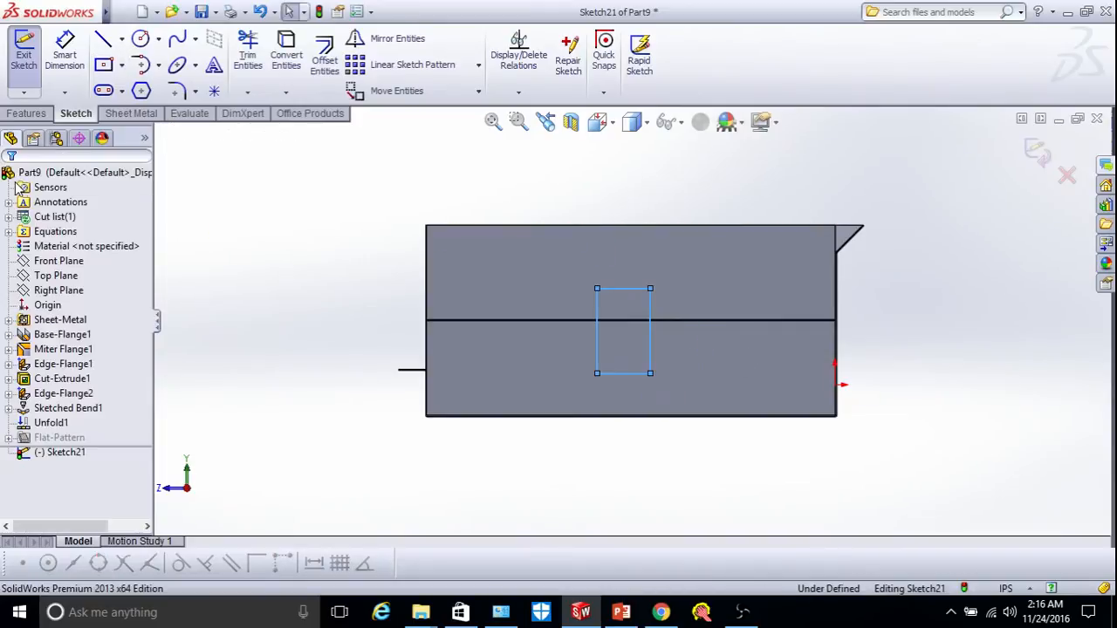
pyautogui.click(132, 115)
# Extrude-cut the rectangle through the sheet with Link to thickness enabled.
pyautogui.click(451, 42)
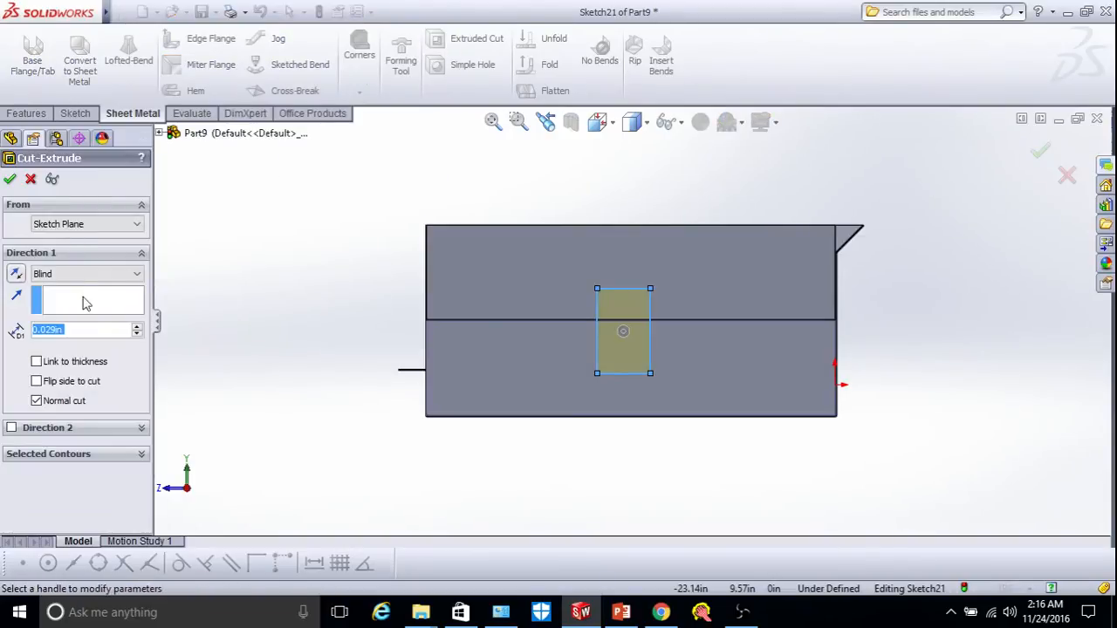
pyautogui.click(36, 361)
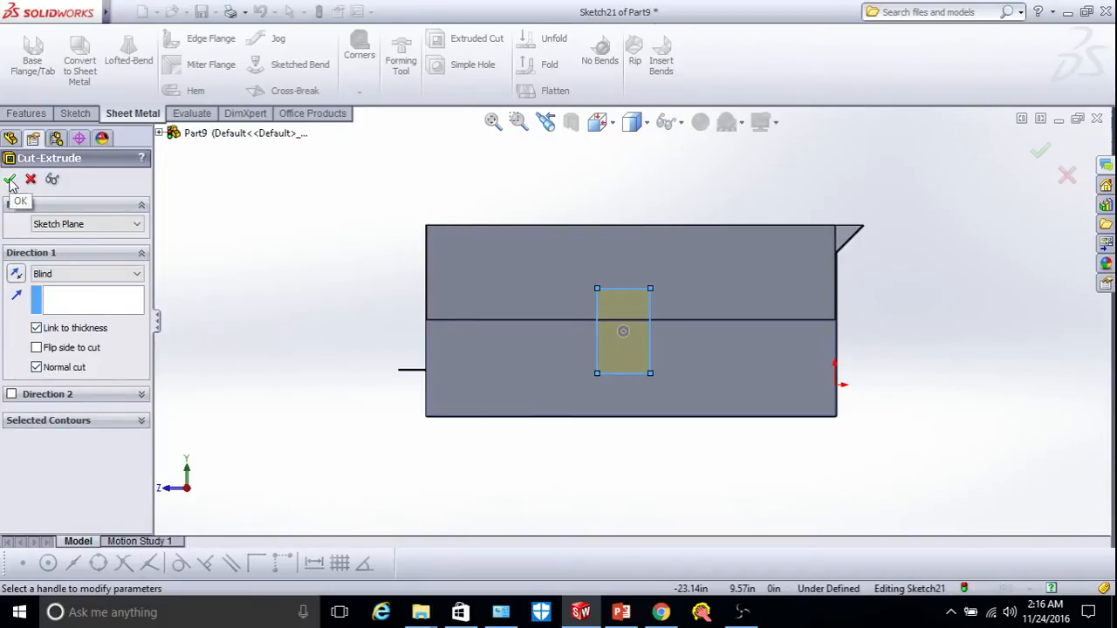
pyautogui.press('Return')
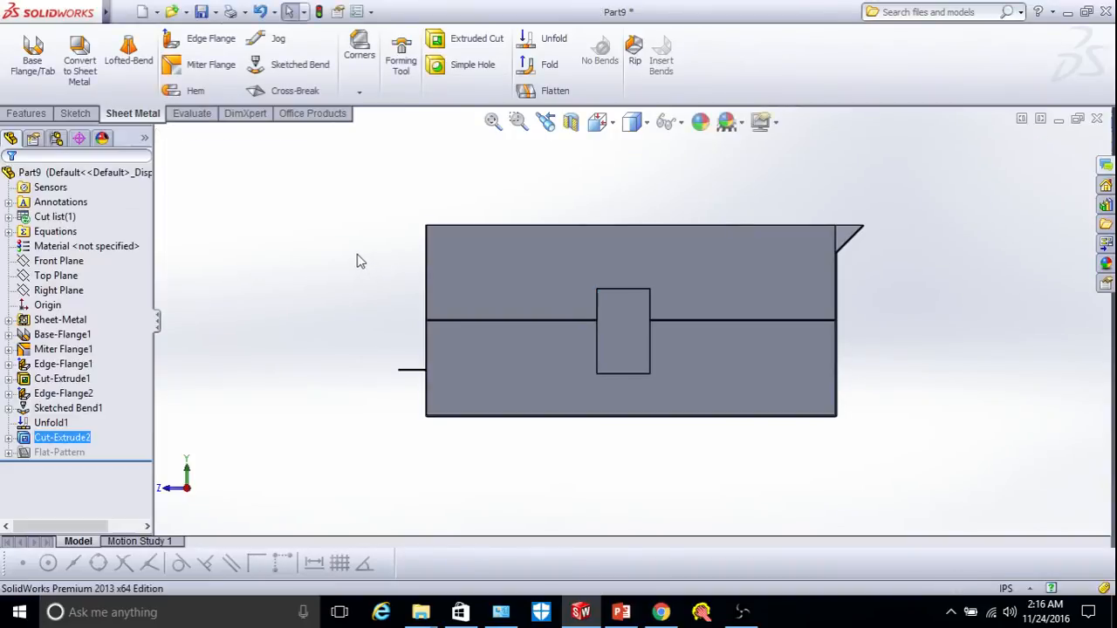
pyautogui.rightClick(357, 259)
pyautogui.moveTo(450, 289)
pyautogui.click(575, 354)
pyautogui.moveTo(586, 352); pyautogui.dragTo(792, 334)
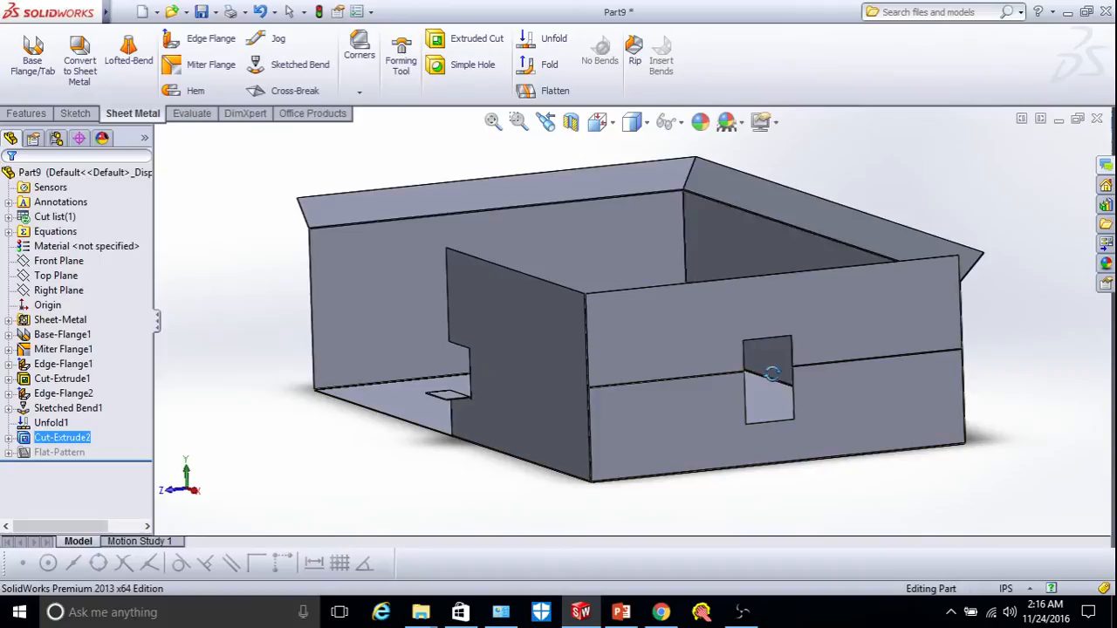
# Refold the flattened bend using Collect All Bends with the lower front face fixed.
pyautogui.click(541, 66)
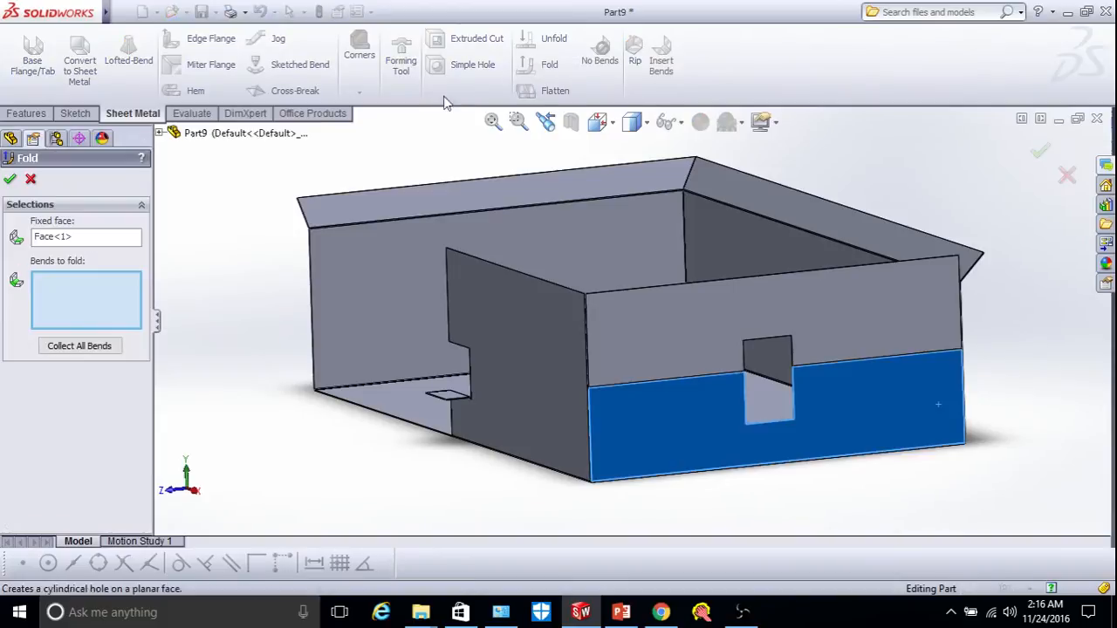
pyautogui.click(80, 346)
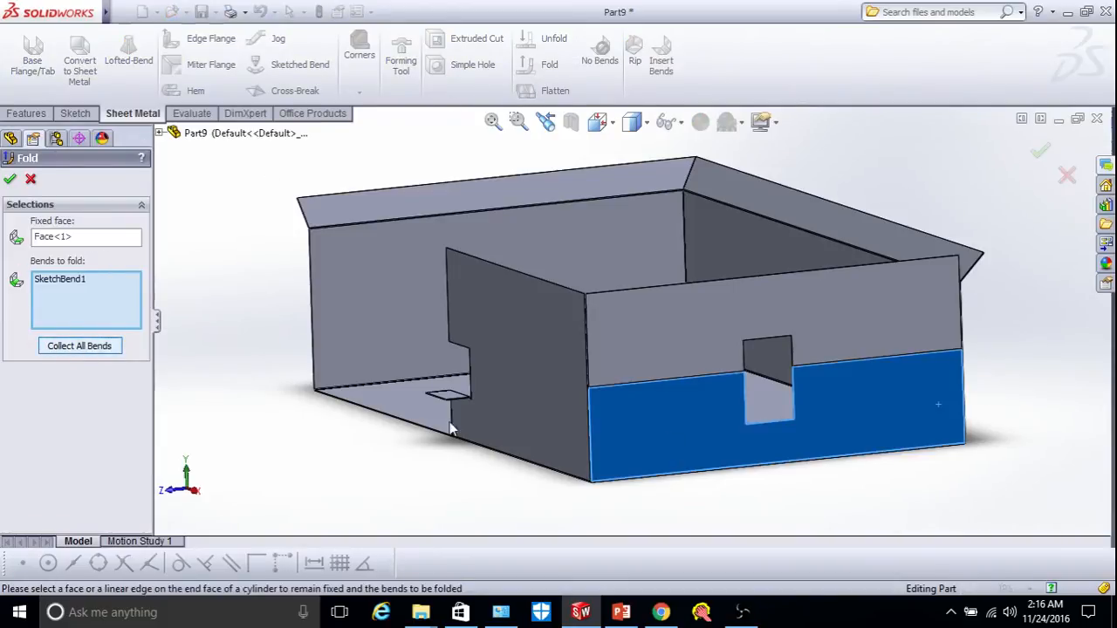
pyautogui.scroll(-2, 687, 377)
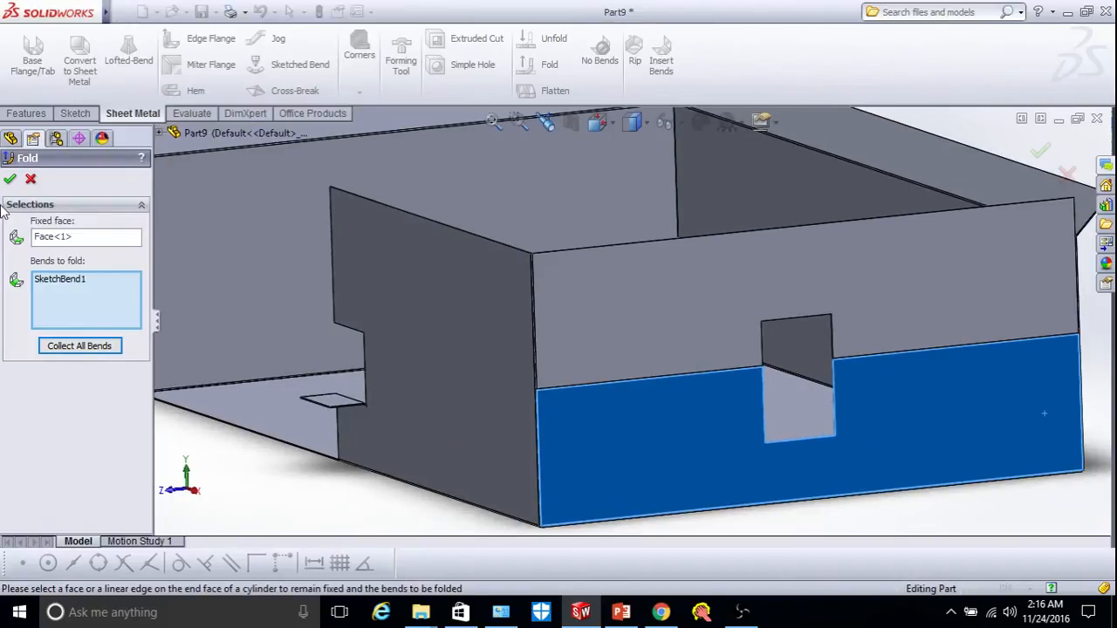
pyautogui.click(11, 182)
pyautogui.scroll(3, 725, 381)
pyautogui.scroll(2, 743, 386)
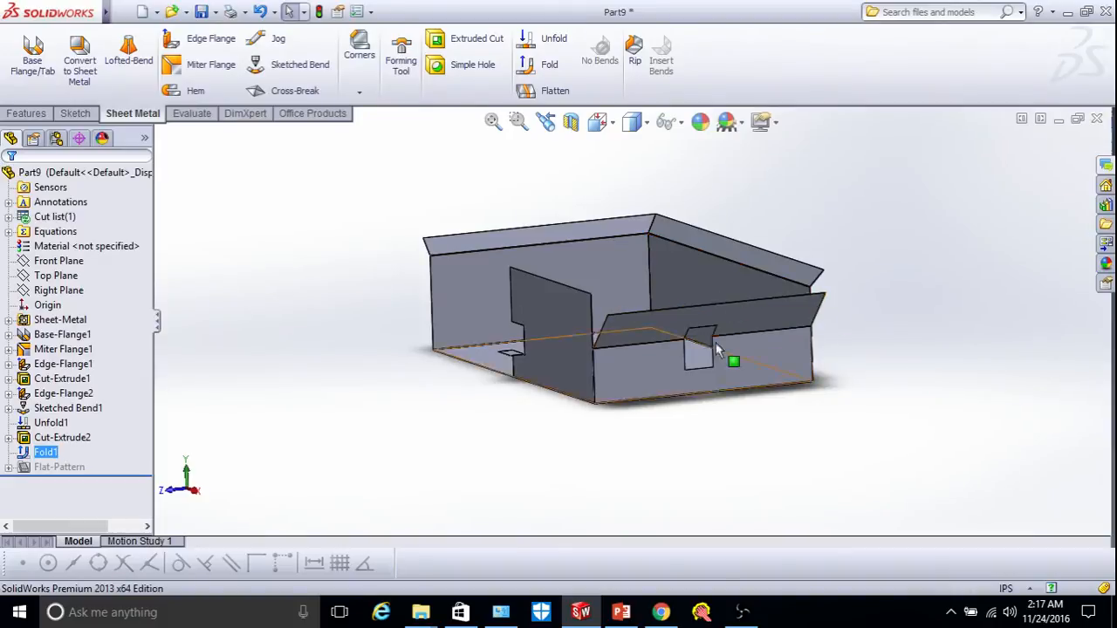
# Orbit and zoom in on the refolded notched lip, then start a Hem feature.
pyautogui.scroll(3, 719, 321)
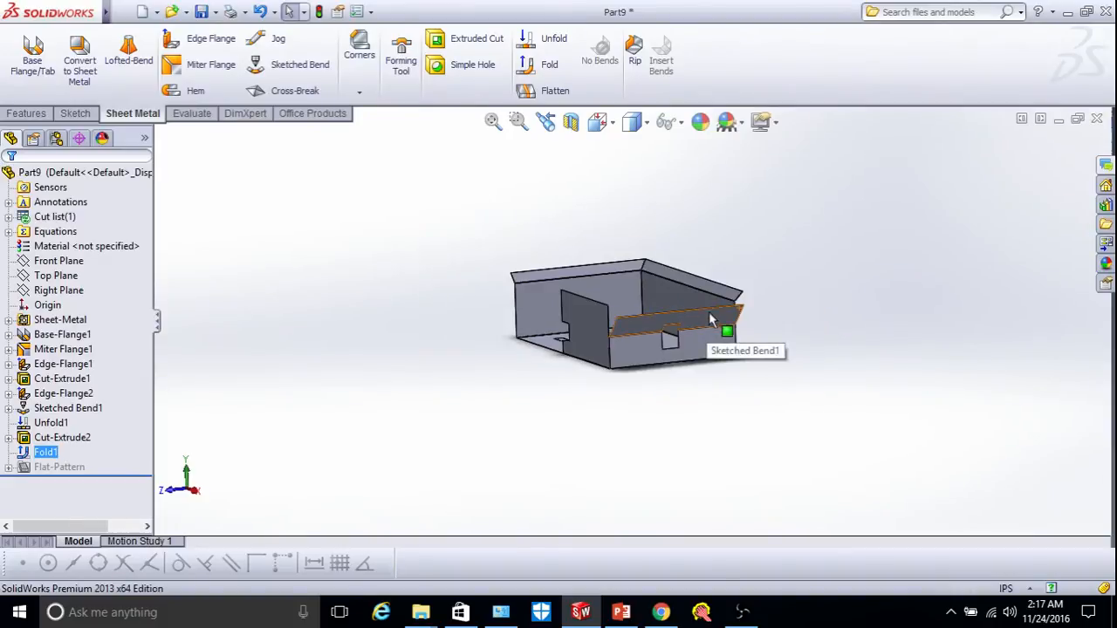
pyautogui.scroll(-3, 719, 319)
pyautogui.rightClick(794, 251)
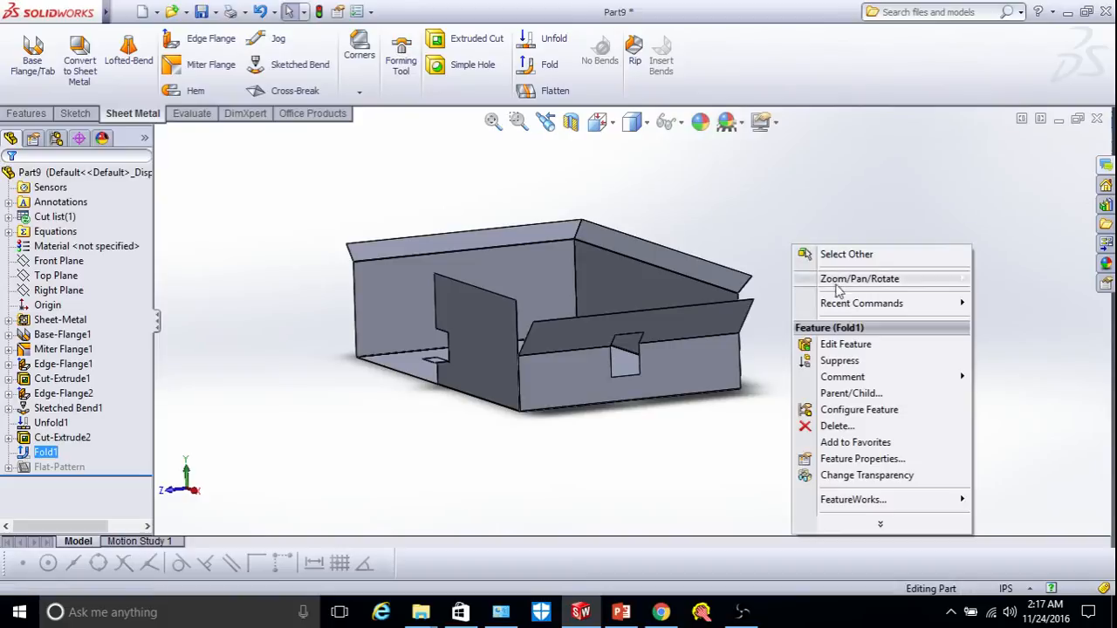
pyautogui.moveTo(877, 279)
pyautogui.click(683, 347)
pyautogui.moveTo(683, 347); pyautogui.dragTo(878, 272)
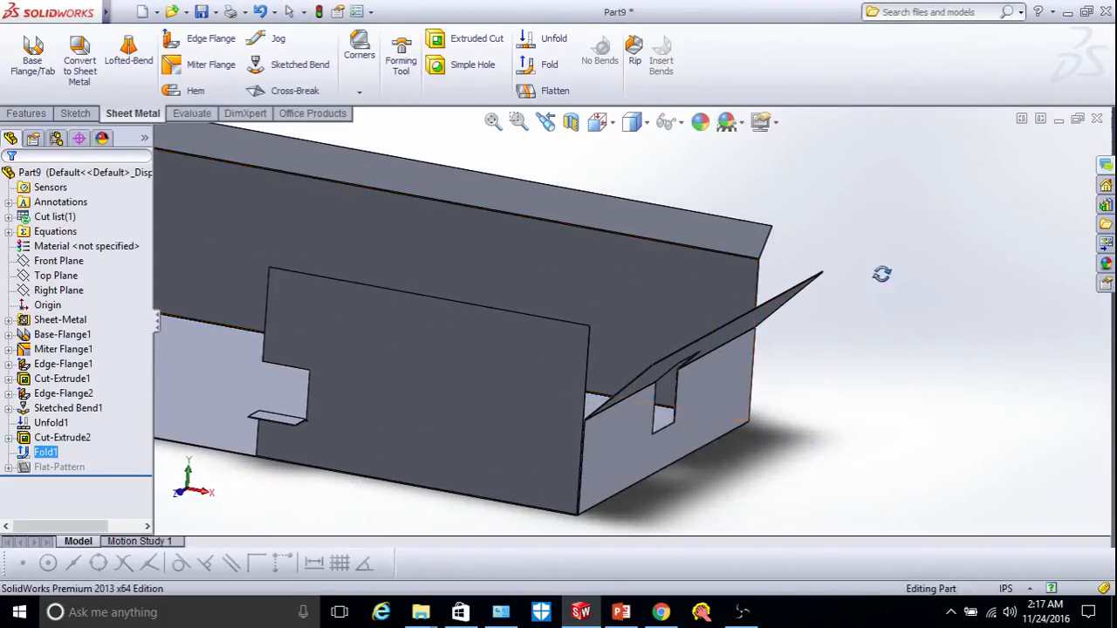
pyautogui.rightClick(922, 254)
pyautogui.click(947, 353)
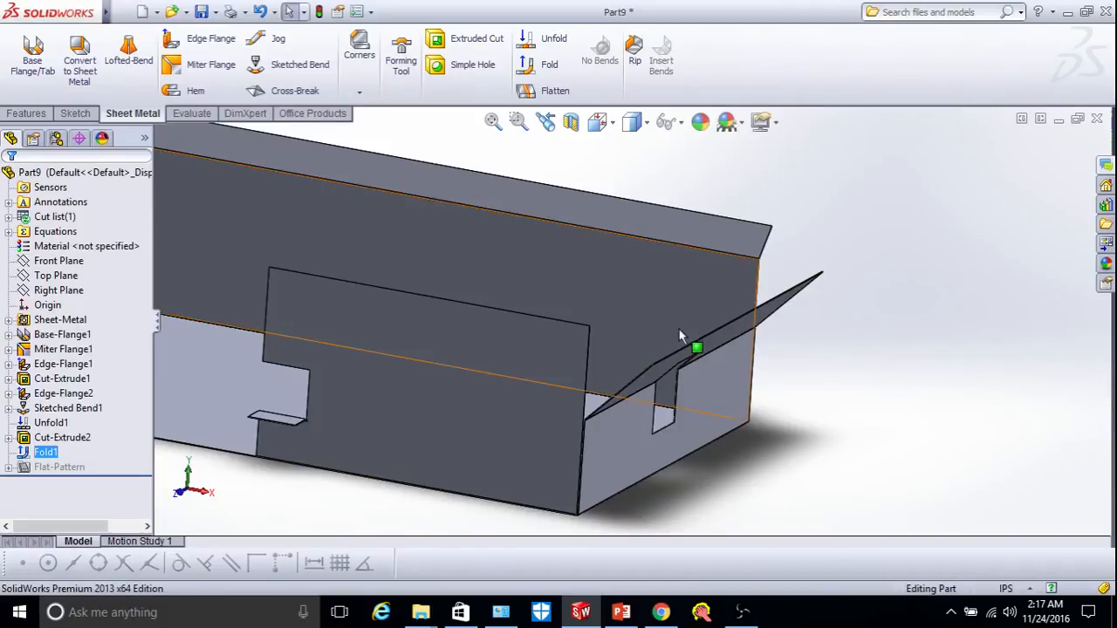
pyautogui.scroll(-3, 676, 344)
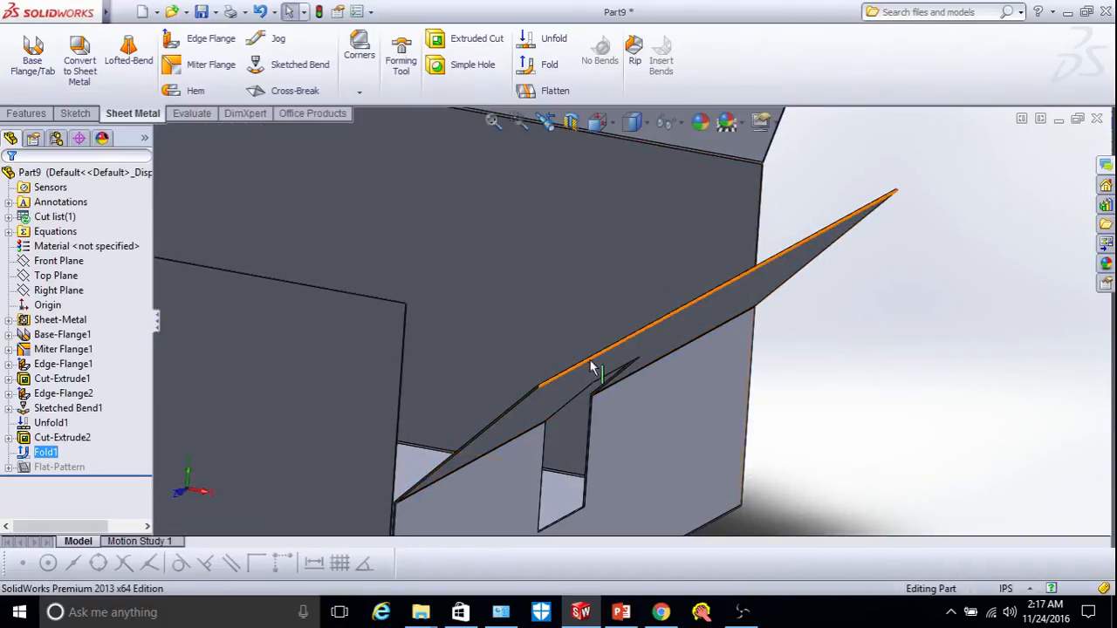
pyautogui.click(196, 90)
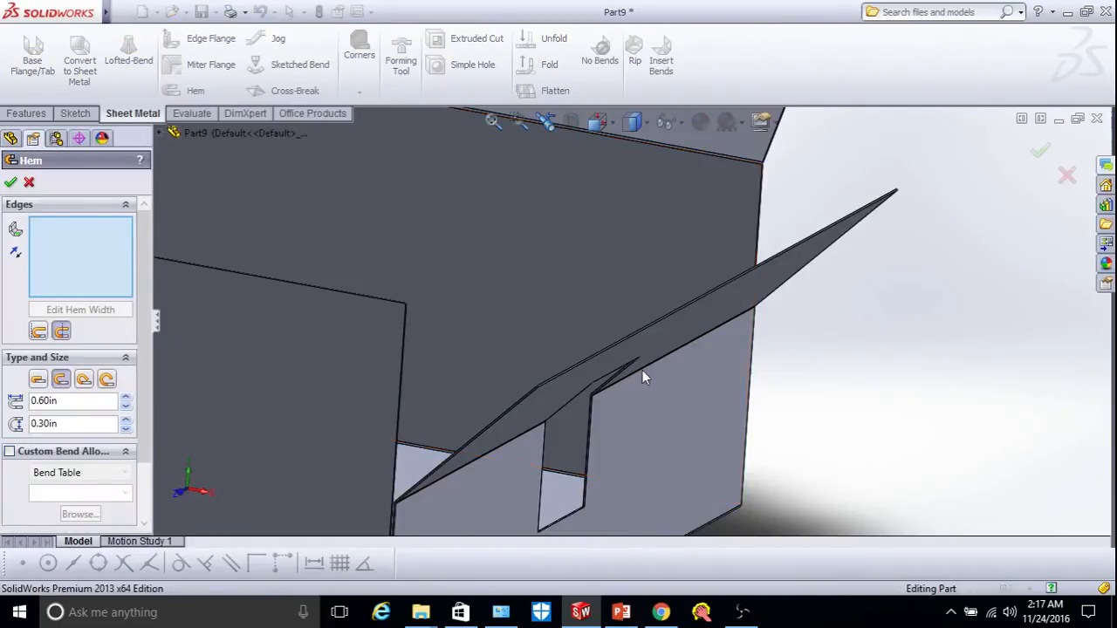
# Select the bent flange strip's outer end edge for the hem and flip its direction.
pyautogui.scroll(-3, 611, 365)
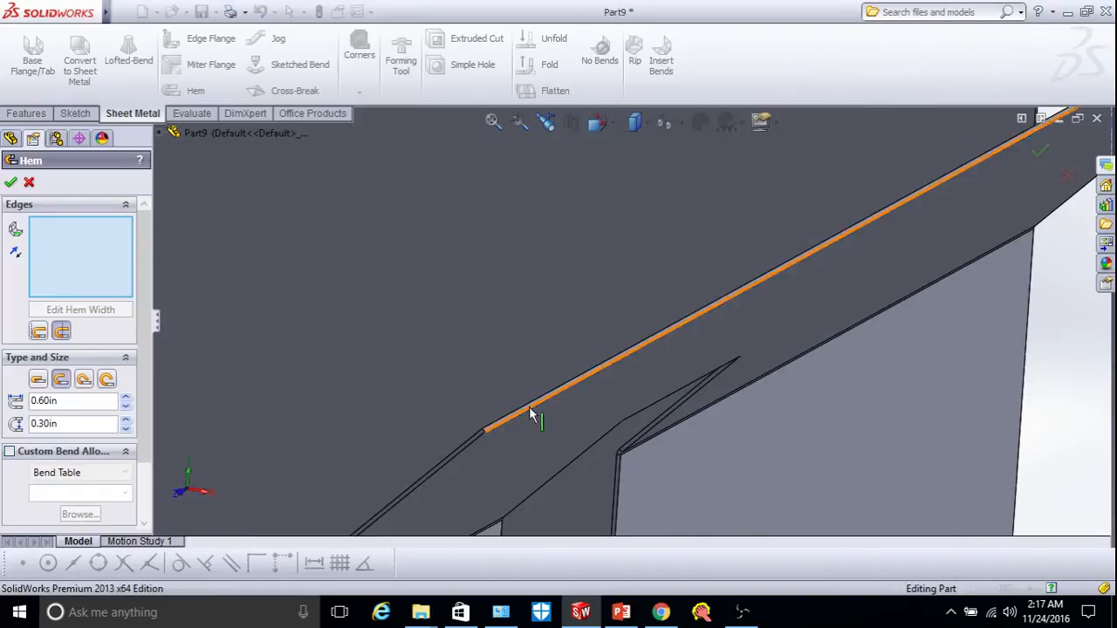
pyautogui.scroll(-2, 528, 417)
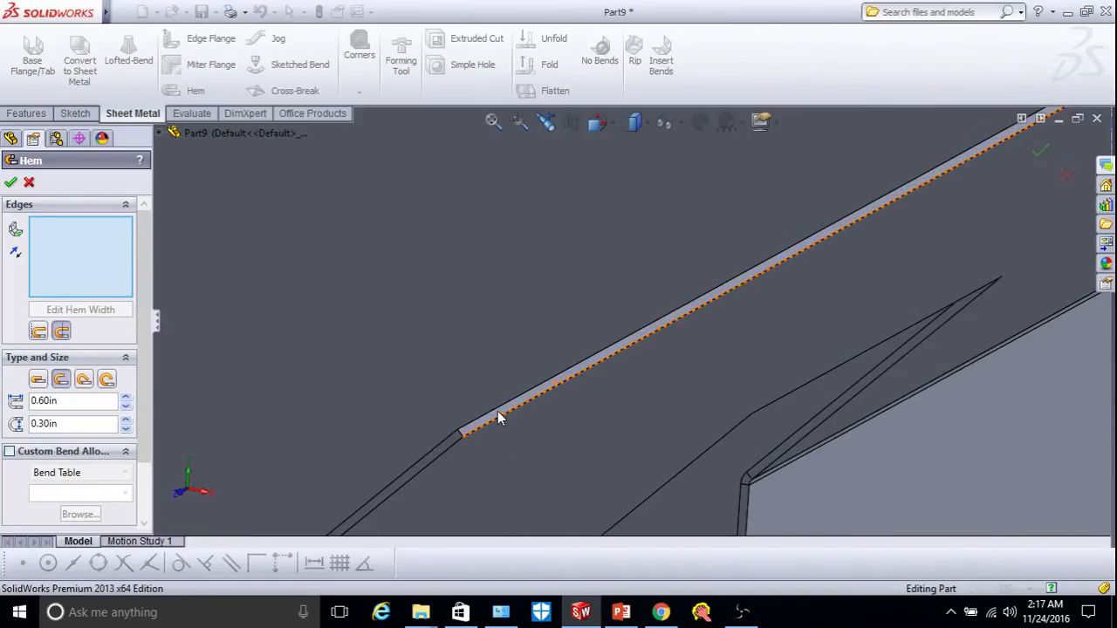
pyautogui.click(500, 419)
pyautogui.scroll(3, 498, 411)
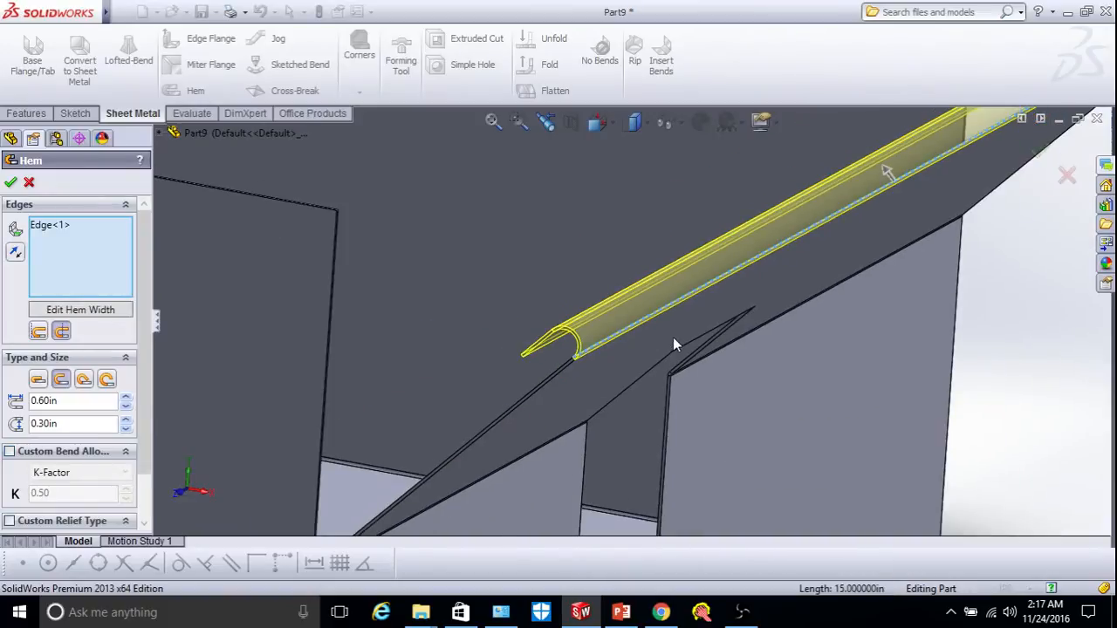
pyautogui.scroll(1, 675, 337)
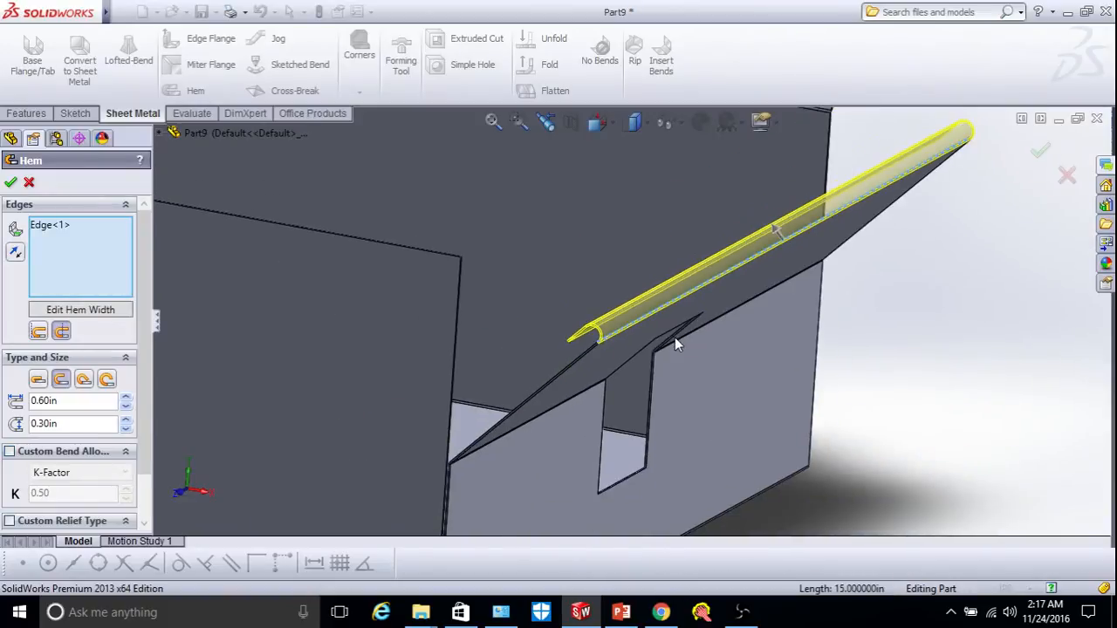
pyautogui.click(15, 253)
# Compare the hem positions, material inside versus bend outside, orbiting the preview.
pyautogui.rightClick(859, 336)
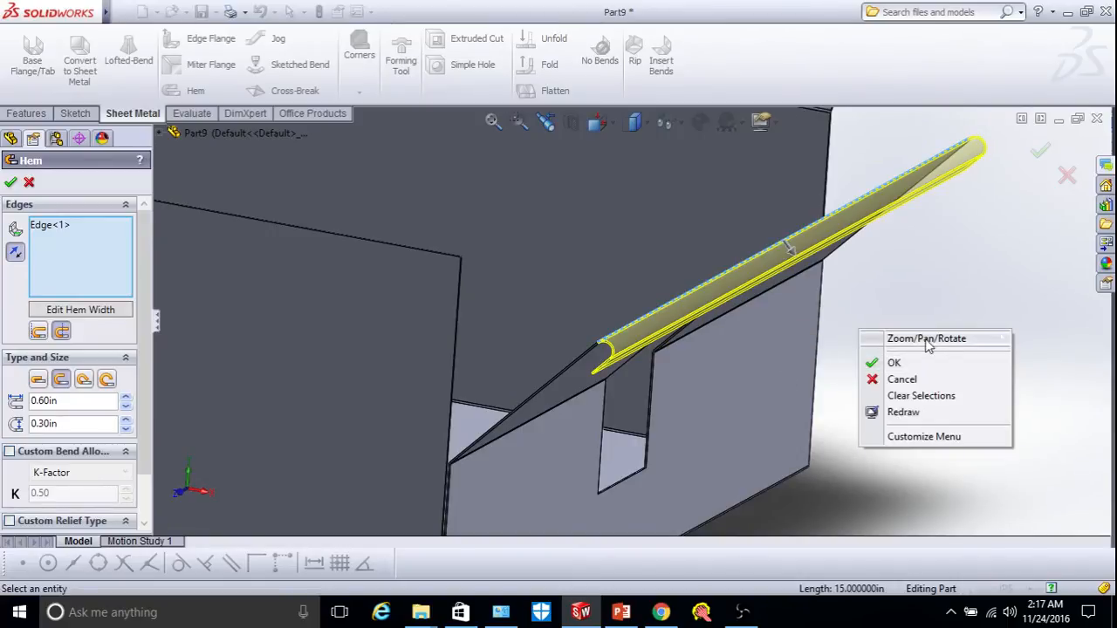
pyautogui.moveTo(929, 341)
pyautogui.click(741, 404)
pyautogui.moveTo(741, 404); pyautogui.dragTo(862, 172)
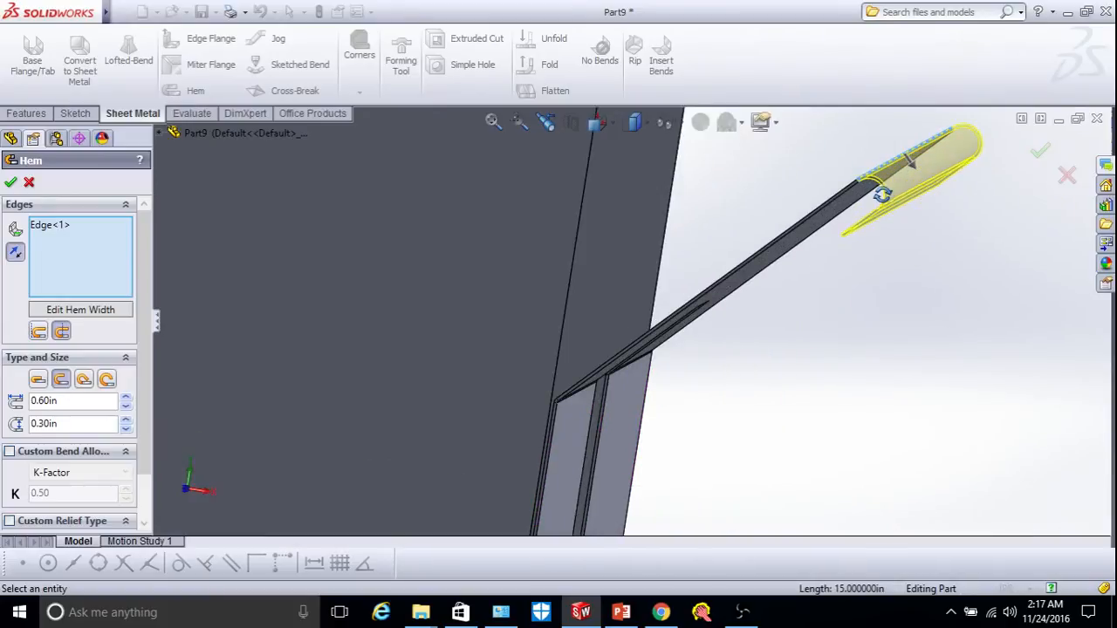
pyautogui.scroll(-4, 882, 194)
pyautogui.moveTo(792, 196); pyautogui.dragTo(793, 194)
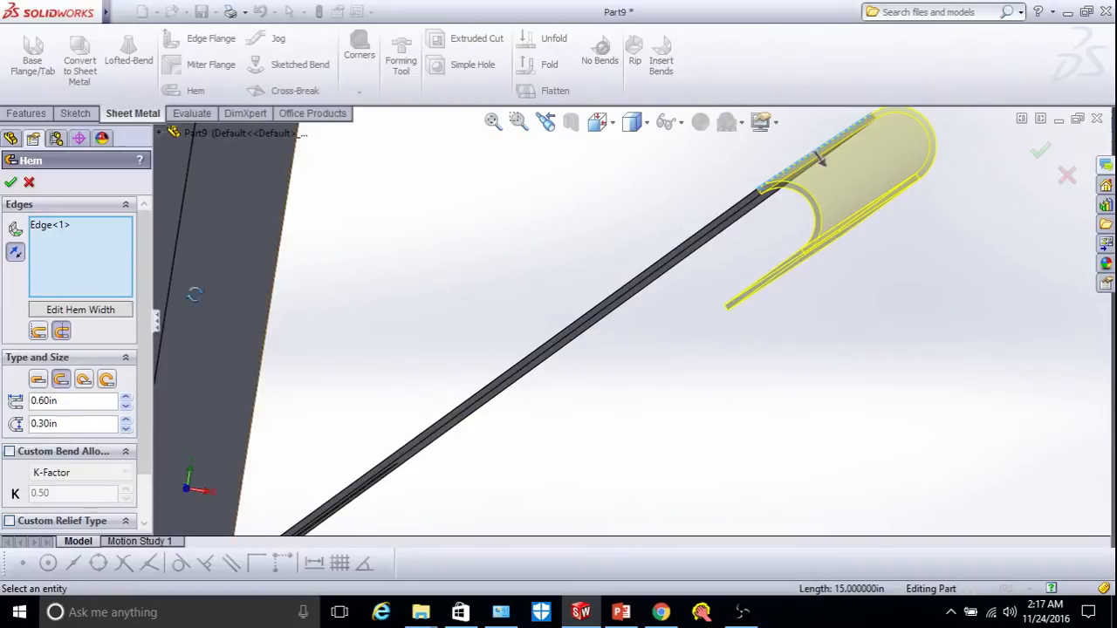
pyautogui.click(38, 337)
pyautogui.moveTo(818, 332); pyautogui.dragTo(841, 321)
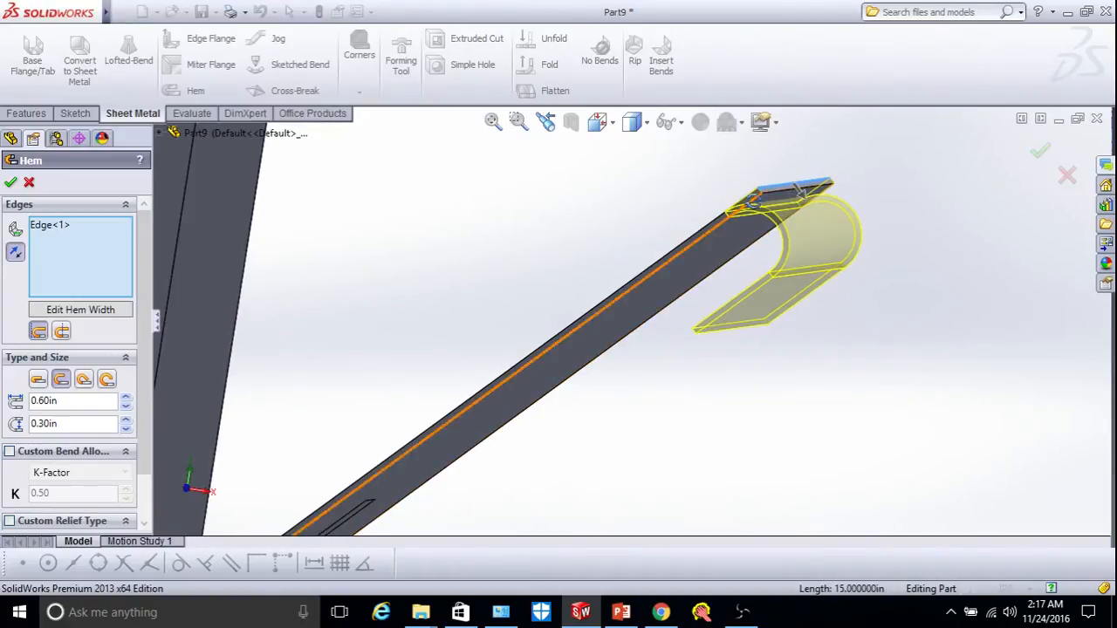
pyautogui.click(62, 332)
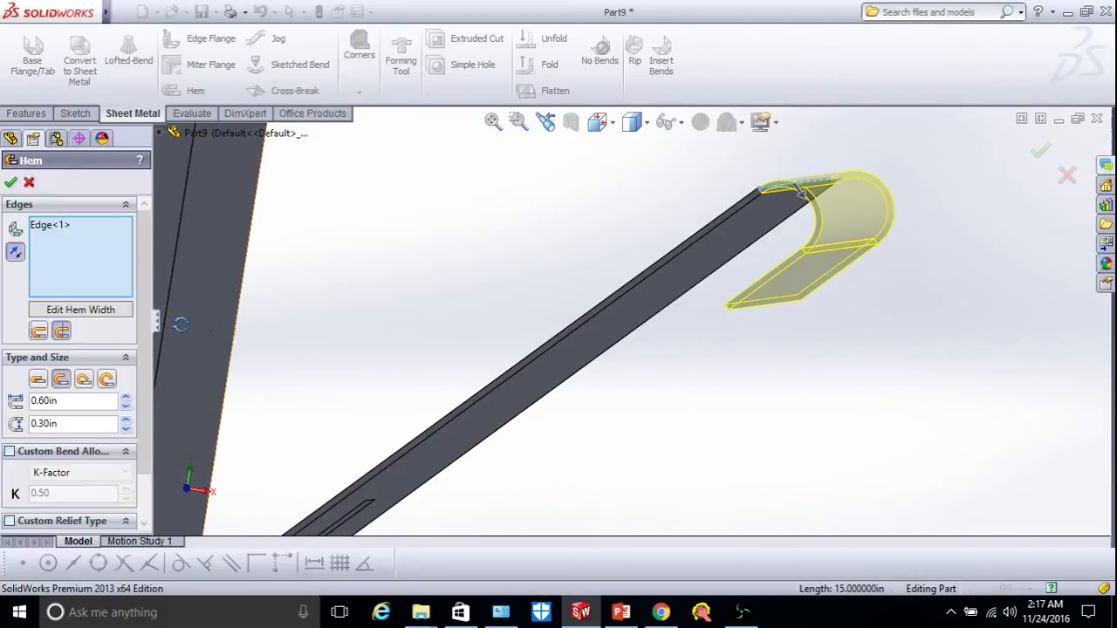
pyautogui.moveTo(411, 352); pyautogui.dragTo(498, 324, button='middle')
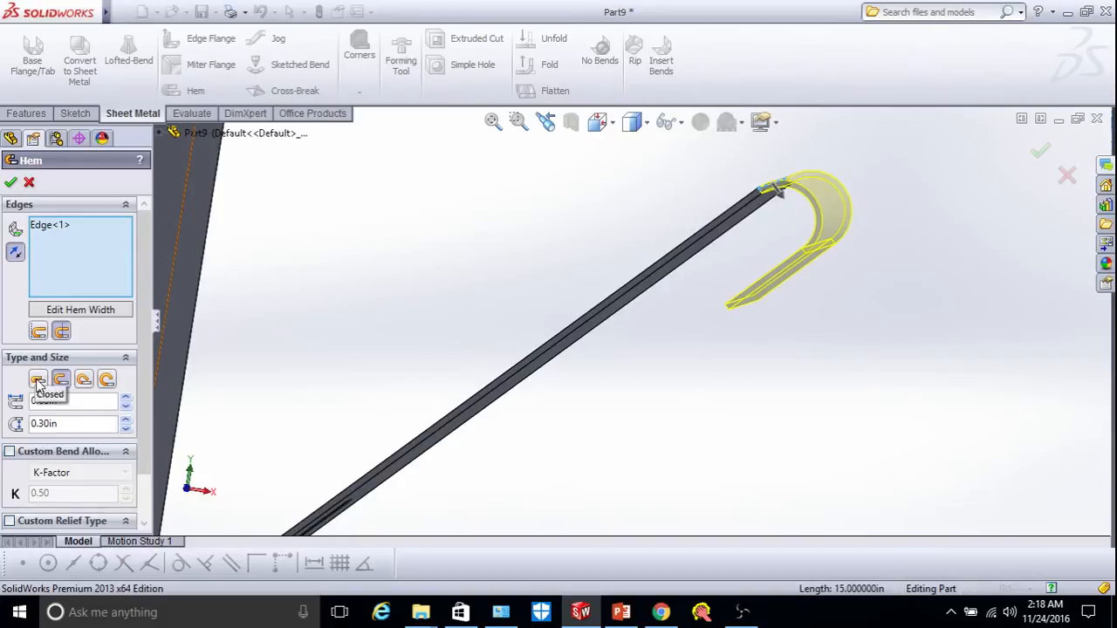
pyautogui.moveTo(781, 239); pyautogui.dragTo(498, 284, button='middle')
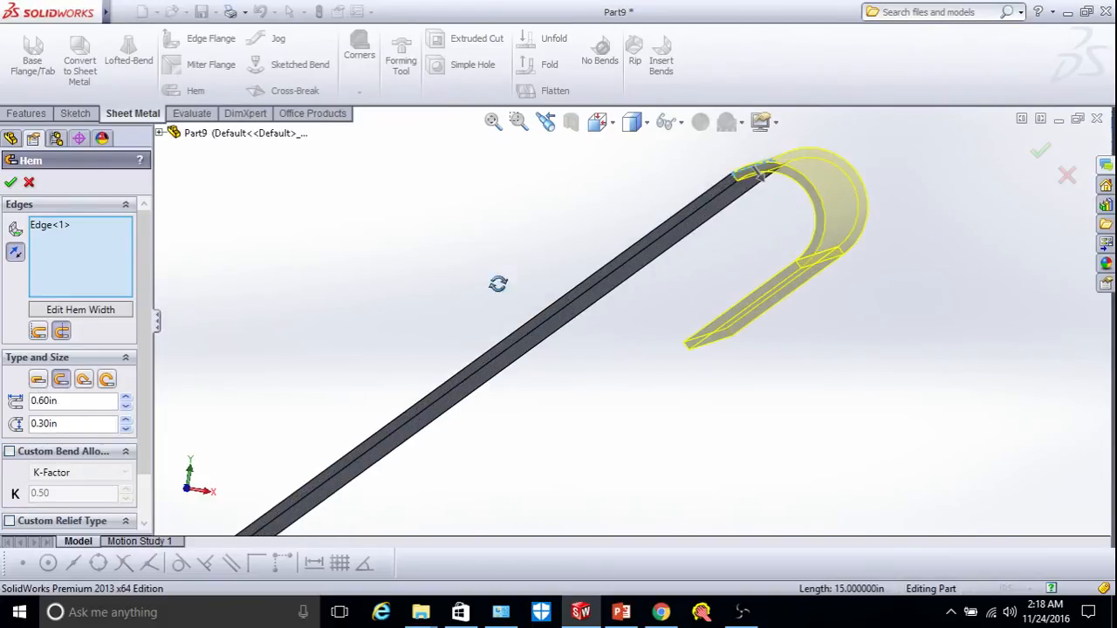
# Preview the Closed, Tear Drop and Rolled hem types, then settle on Open.
pyautogui.click(38, 381)
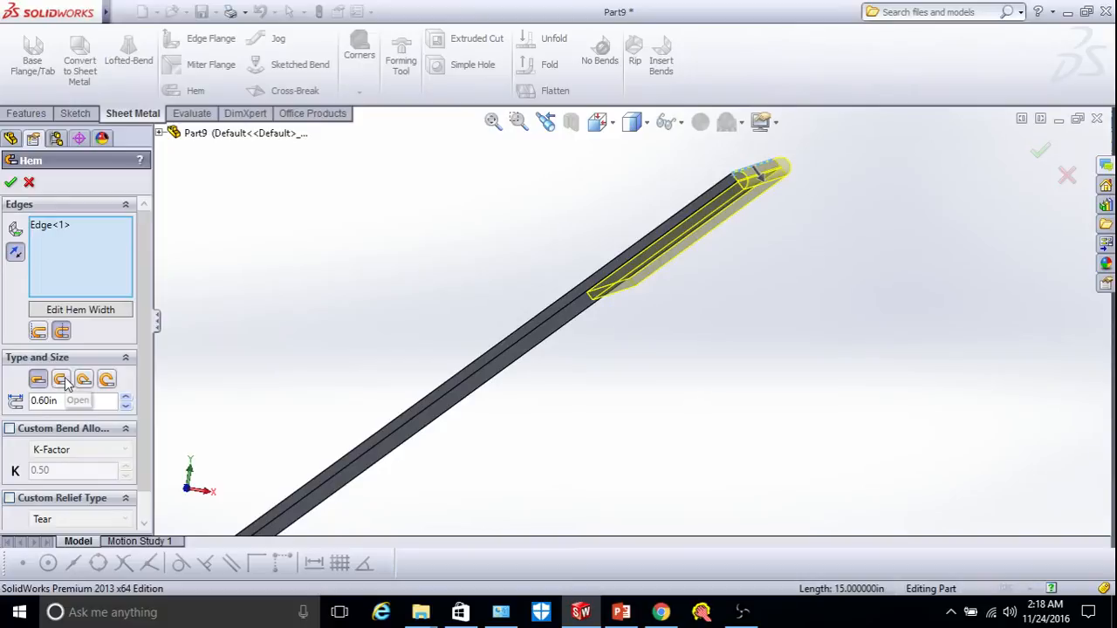
pyautogui.click(63, 381)
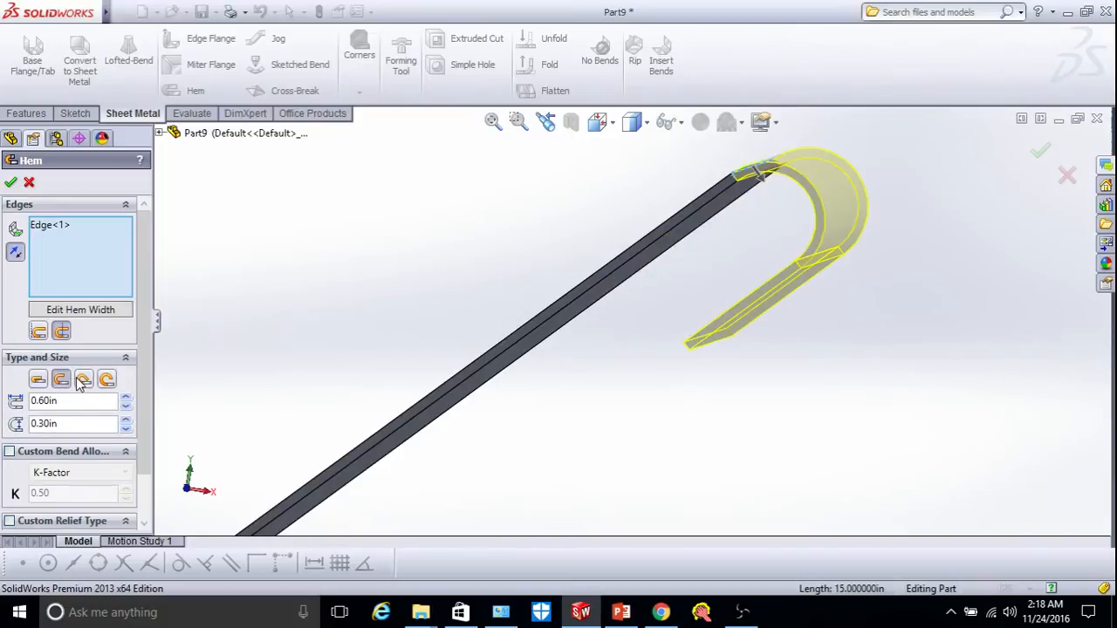
pyautogui.click(83, 380)
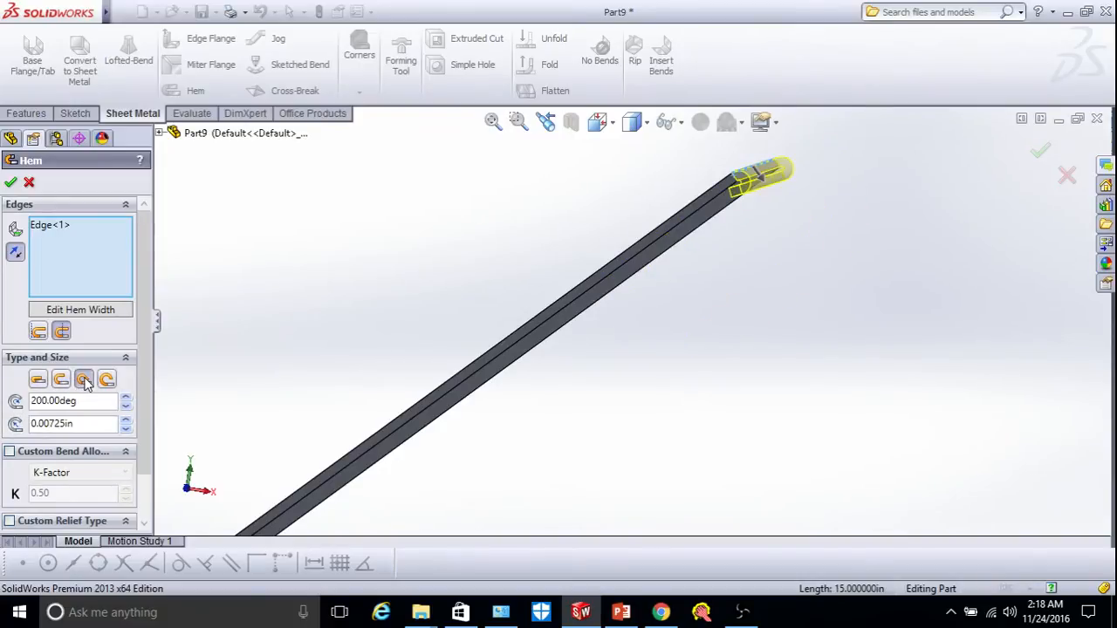
pyautogui.scroll(-5, 722, 185)
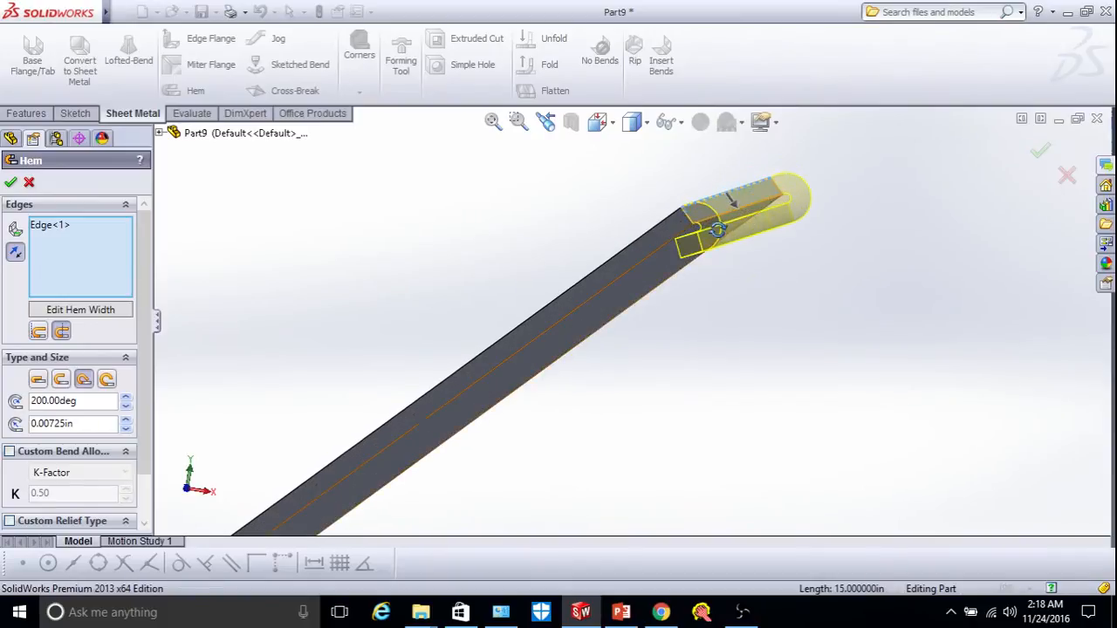
pyautogui.click(106, 380)
pyautogui.moveTo(310, 369); pyautogui.dragTo(287, 319, button='middle')
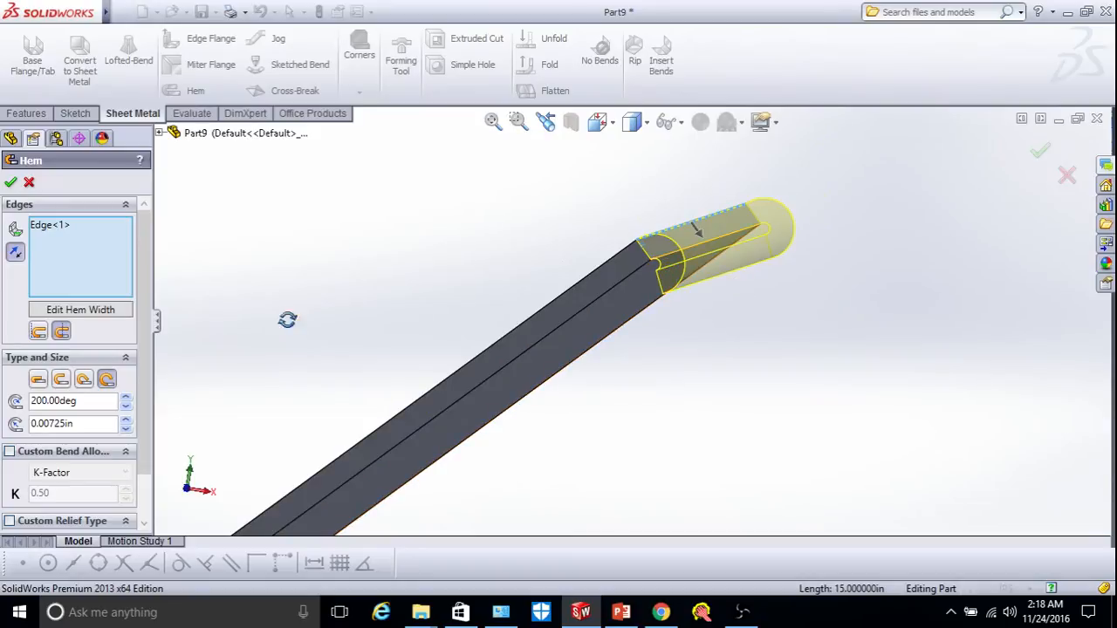
pyautogui.click(61, 379)
# Set the open hem to 0.60in length with a 0.30in gap and accept it.
pyautogui.scroll(4, 759, 380)
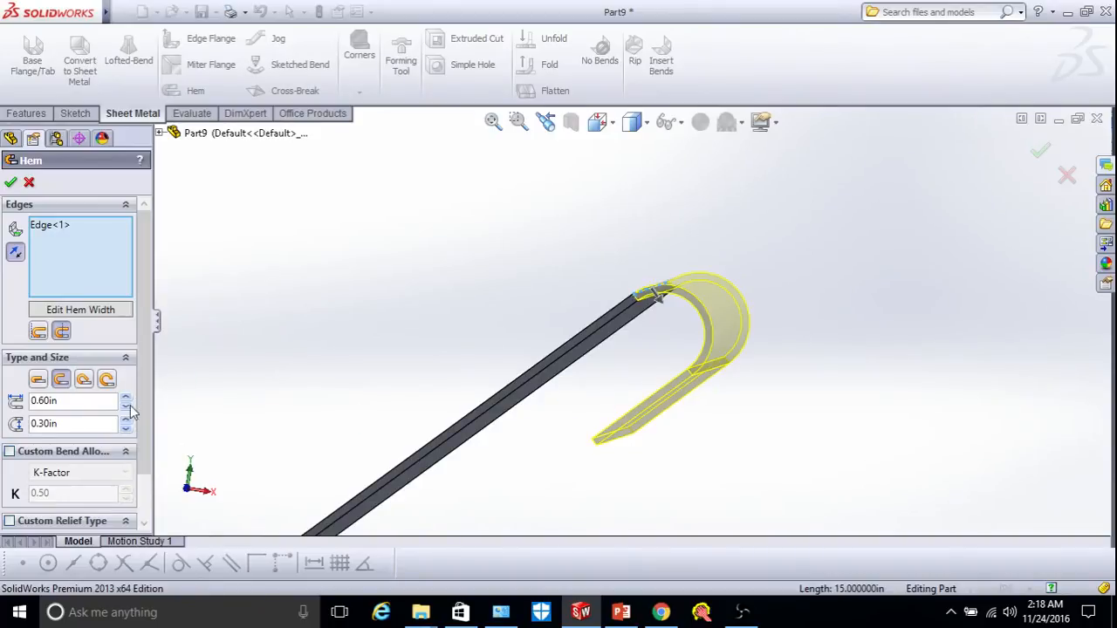
pyautogui.click(126, 422)
pyautogui.click(126, 423)
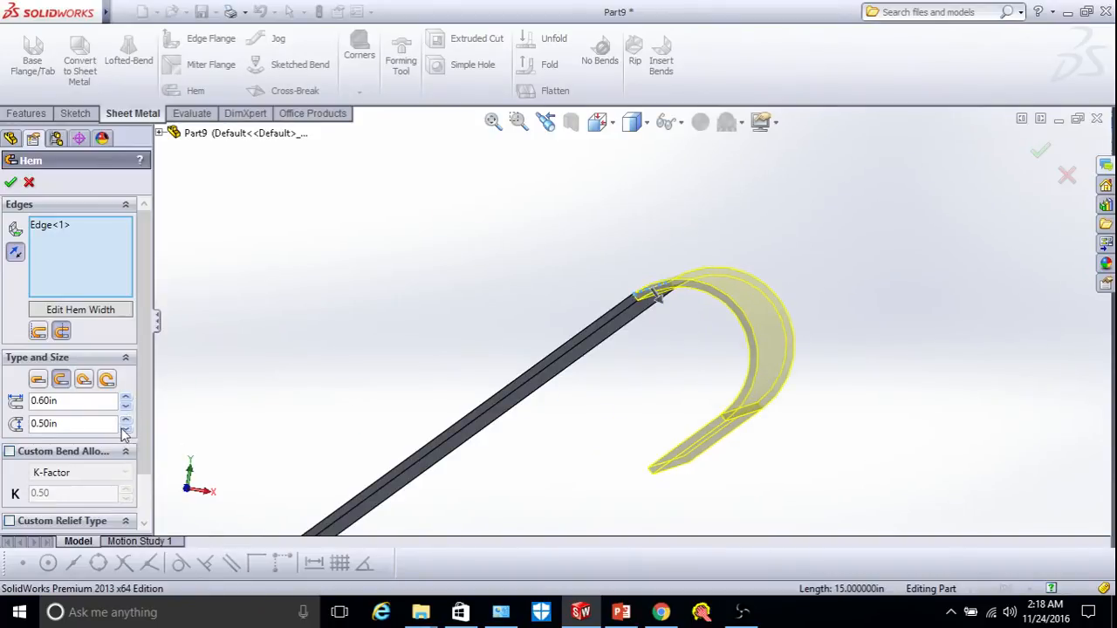
pyautogui.click(126, 427)
pyautogui.click(126, 427)
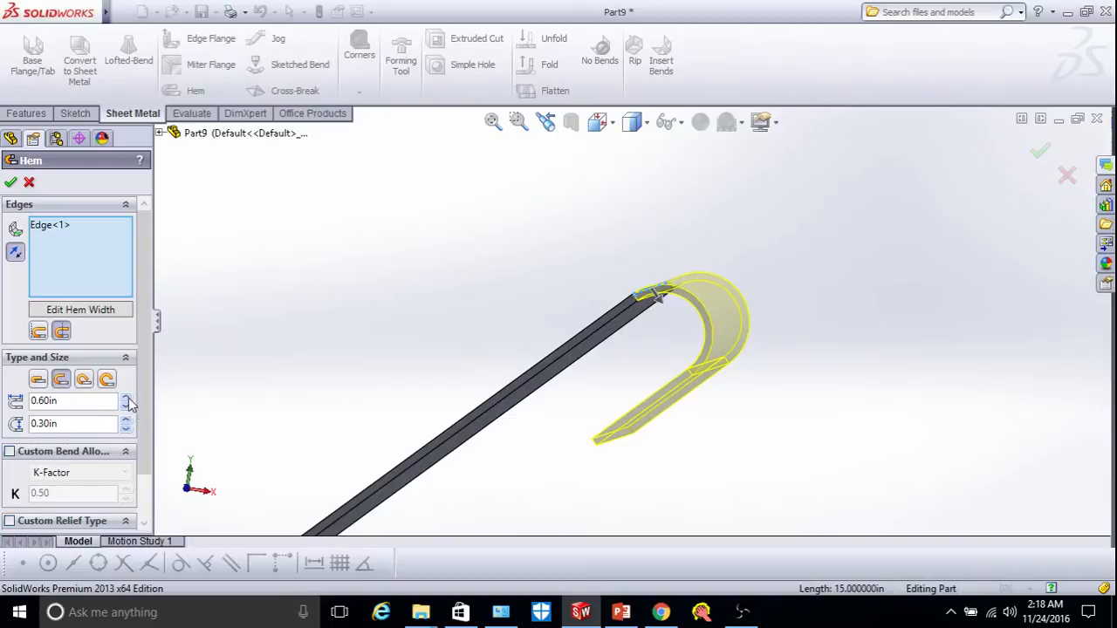
pyautogui.click(126, 397)
pyautogui.click(127, 397)
pyautogui.click(127, 406)
pyautogui.click(126, 408)
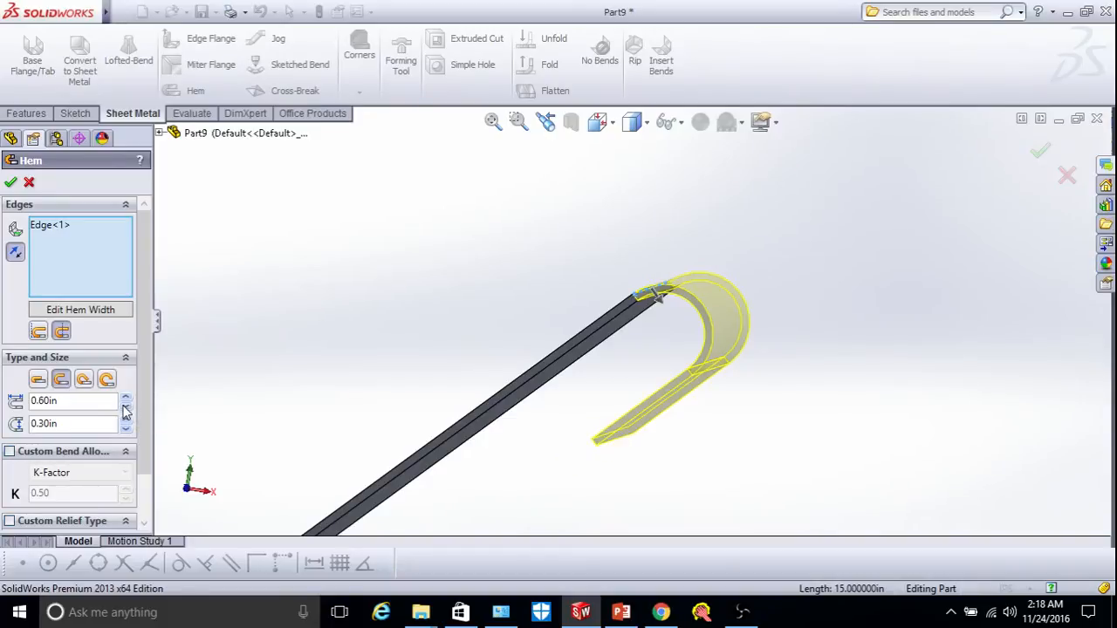
pyautogui.click(12, 183)
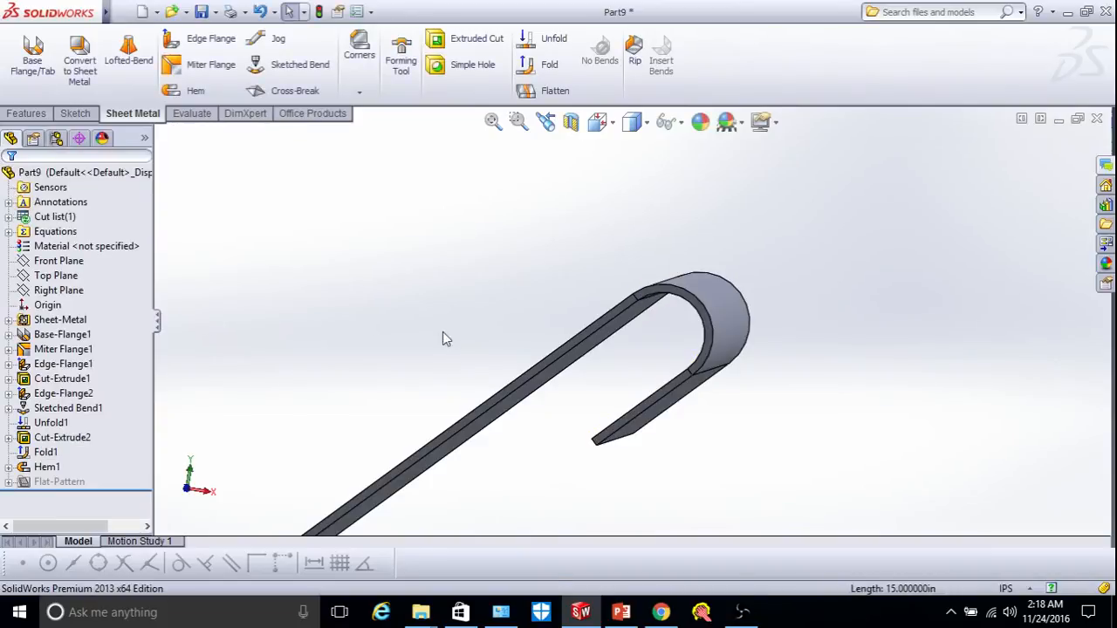
pyautogui.scroll(3, 449, 331)
pyautogui.moveTo(510, 307); pyautogui.dragTo(598, 262, button='middle')
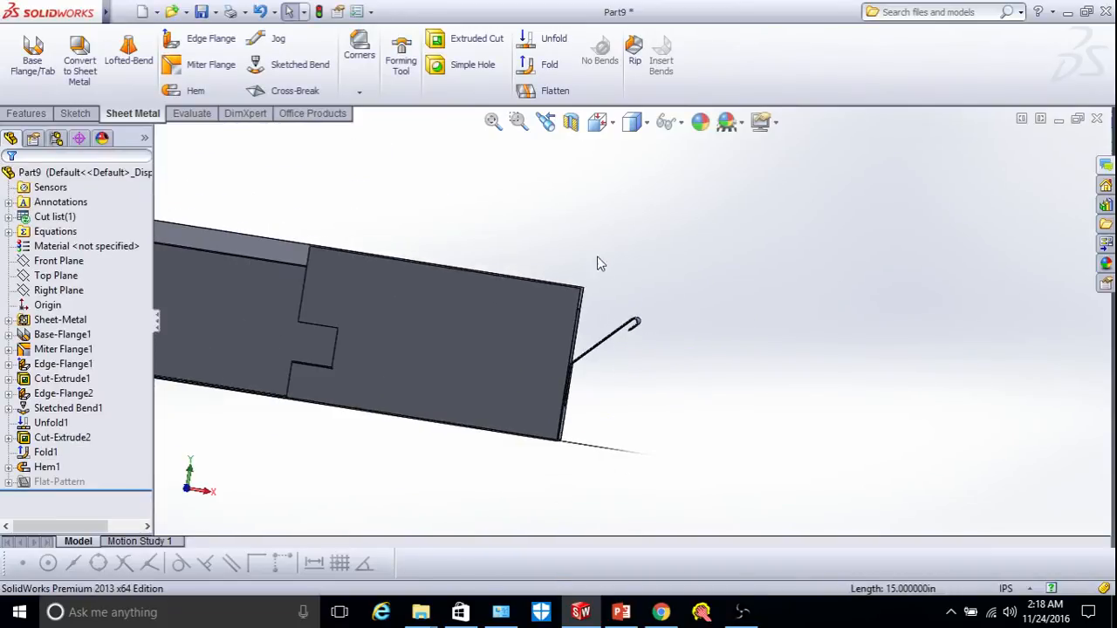
pyautogui.rightClick(515, 213)
pyautogui.click(565, 296)
pyautogui.moveTo(565, 296); pyautogui.dragTo(472, 345)
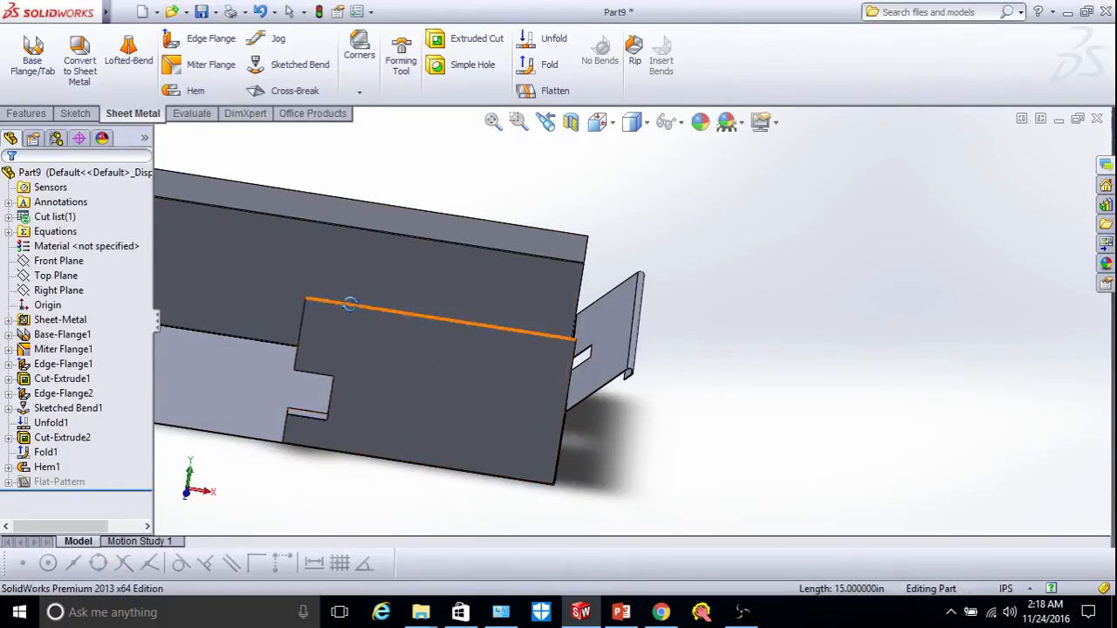
pyautogui.scroll(-3, 559, 347)
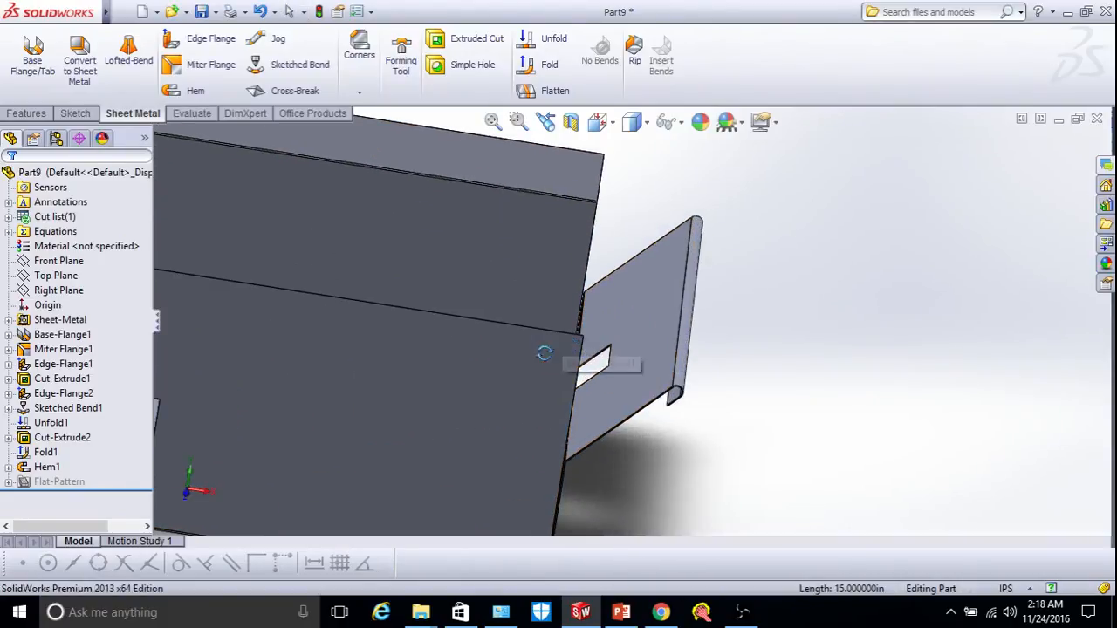
pyautogui.scroll(5, 567, 340)
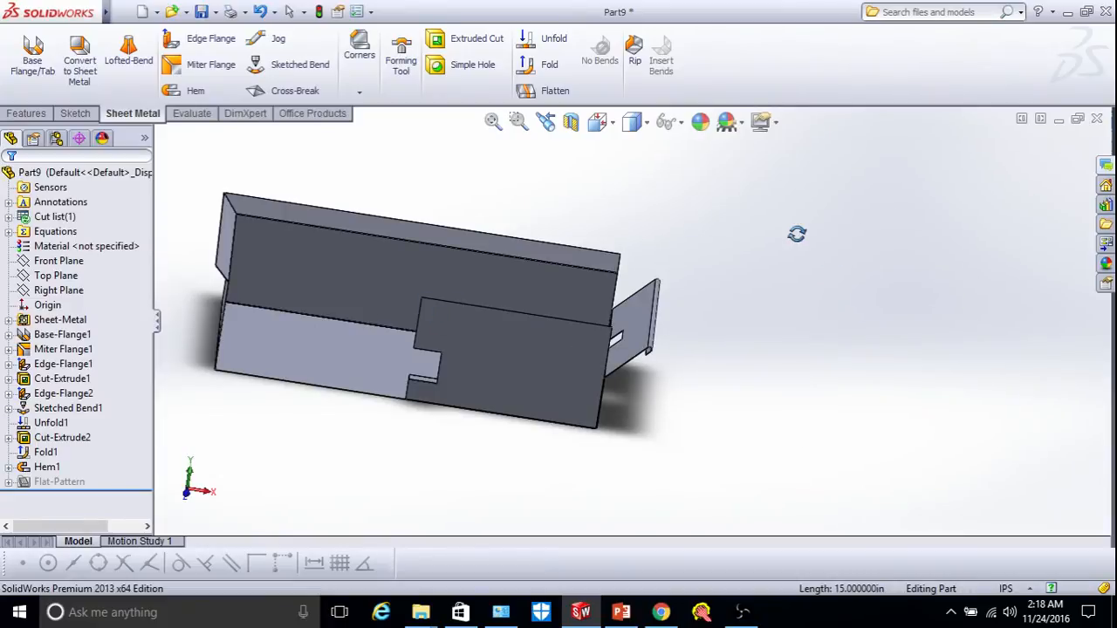
pyautogui.rightClick(796, 235)
pyautogui.click(822, 319)
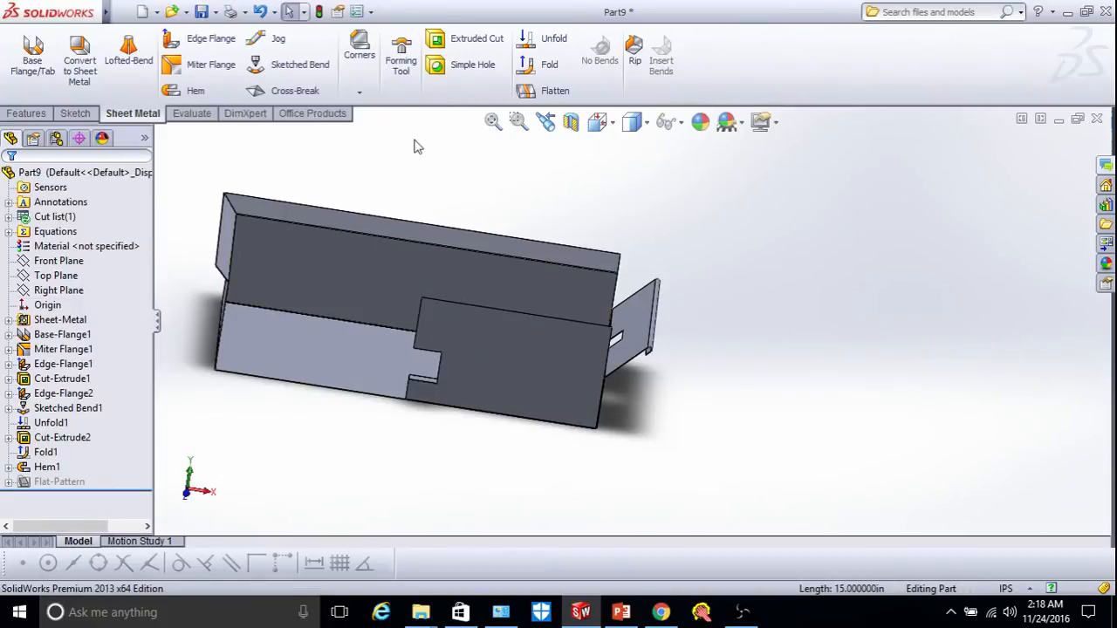
# Start a Break-Corner feature and select three flange corner edges of the tray.
pyautogui.click(362, 90)
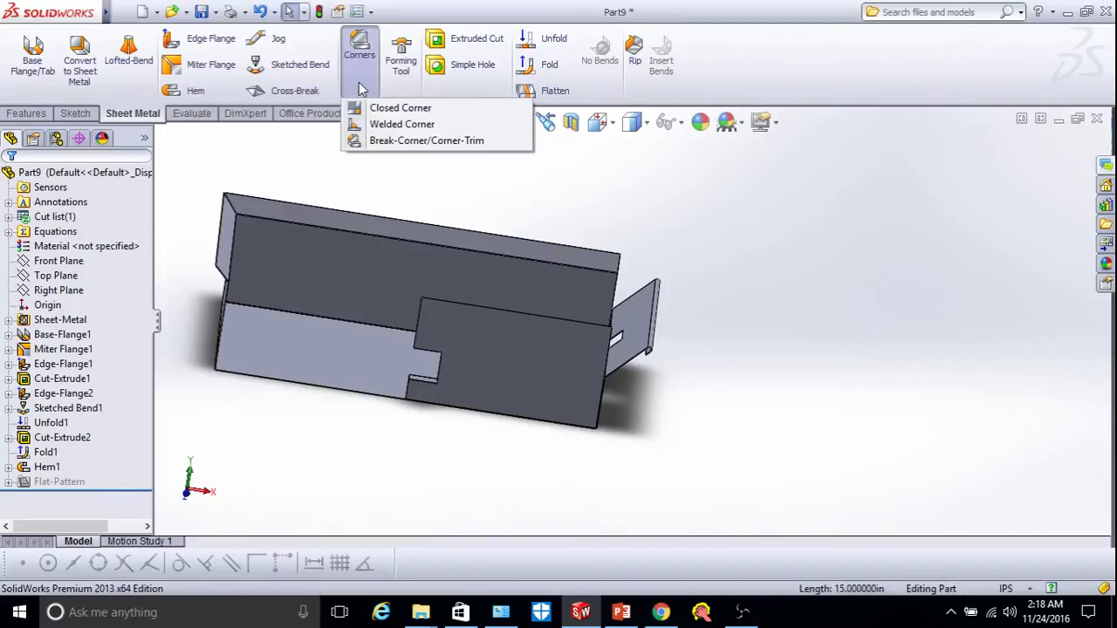
pyautogui.click(406, 141)
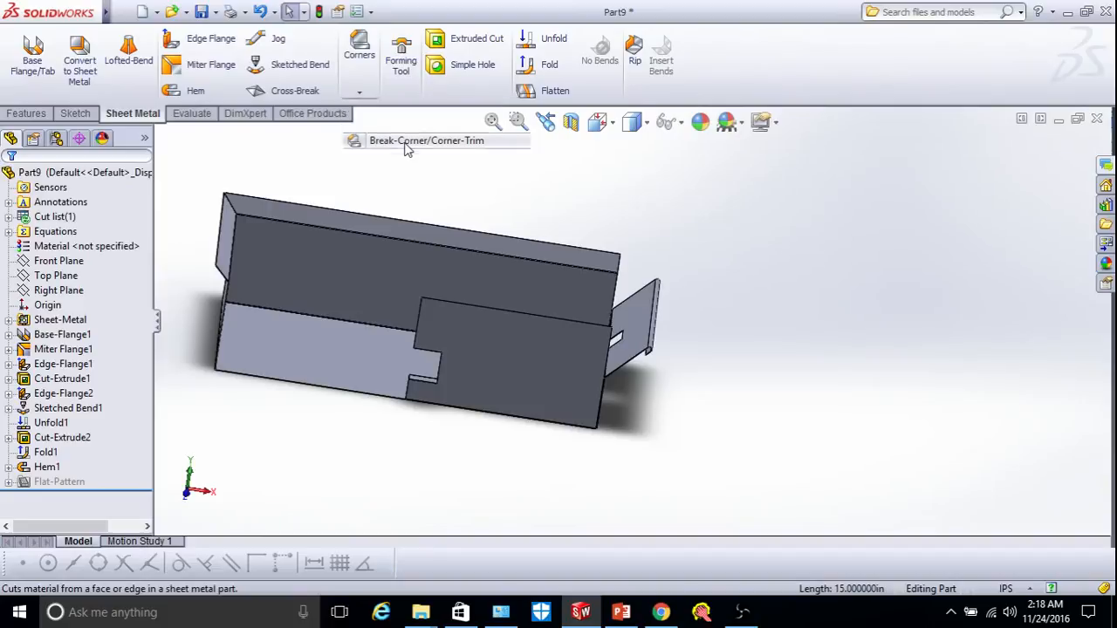
pyautogui.scroll(-3, 450, 323)
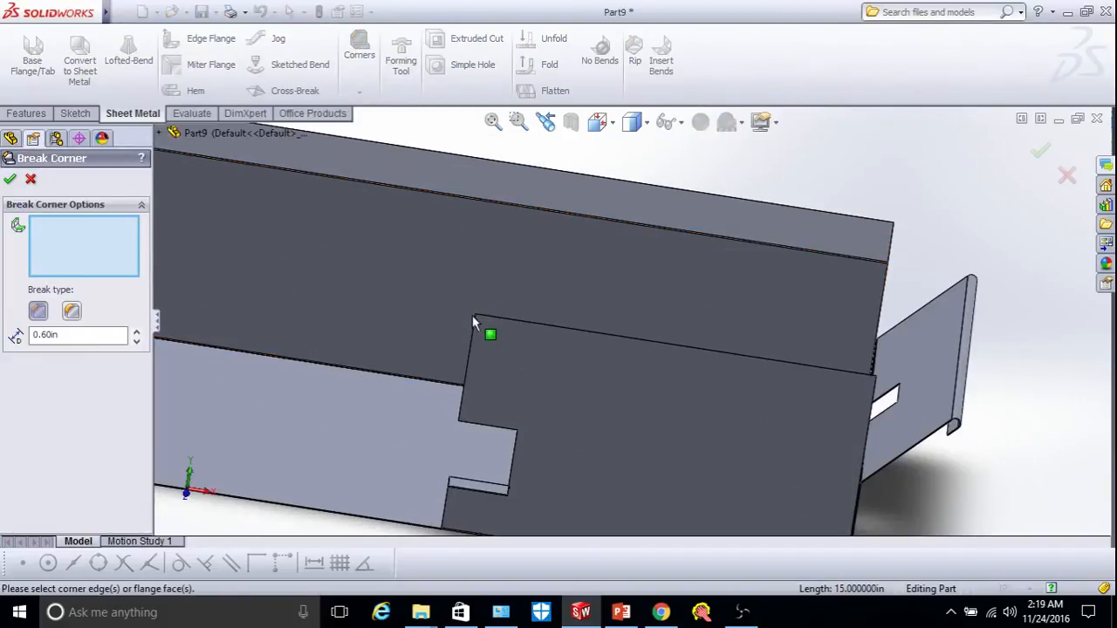
pyautogui.click(474, 319)
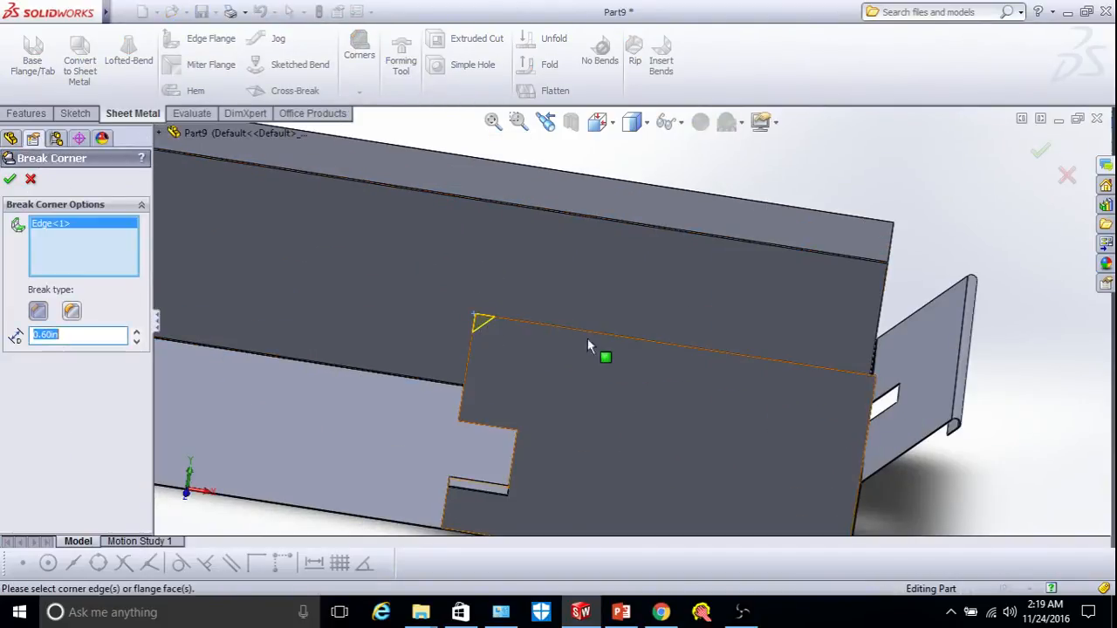
pyautogui.click(876, 383)
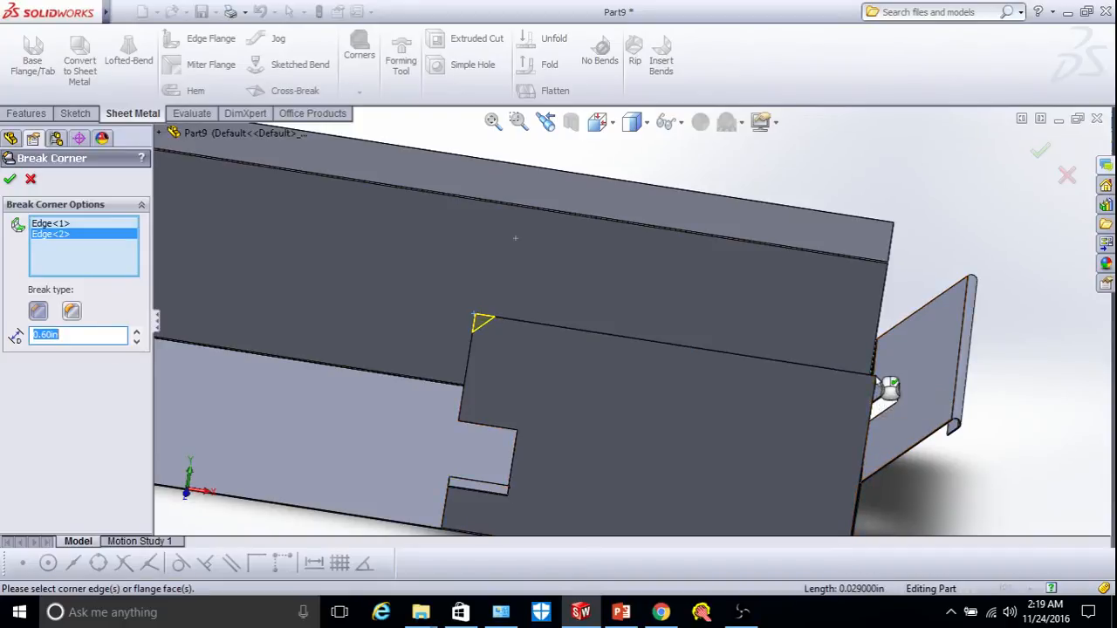
pyautogui.click(893, 228)
pyautogui.moveTo(893, 229); pyautogui.dragTo(428, 371, button='middle')
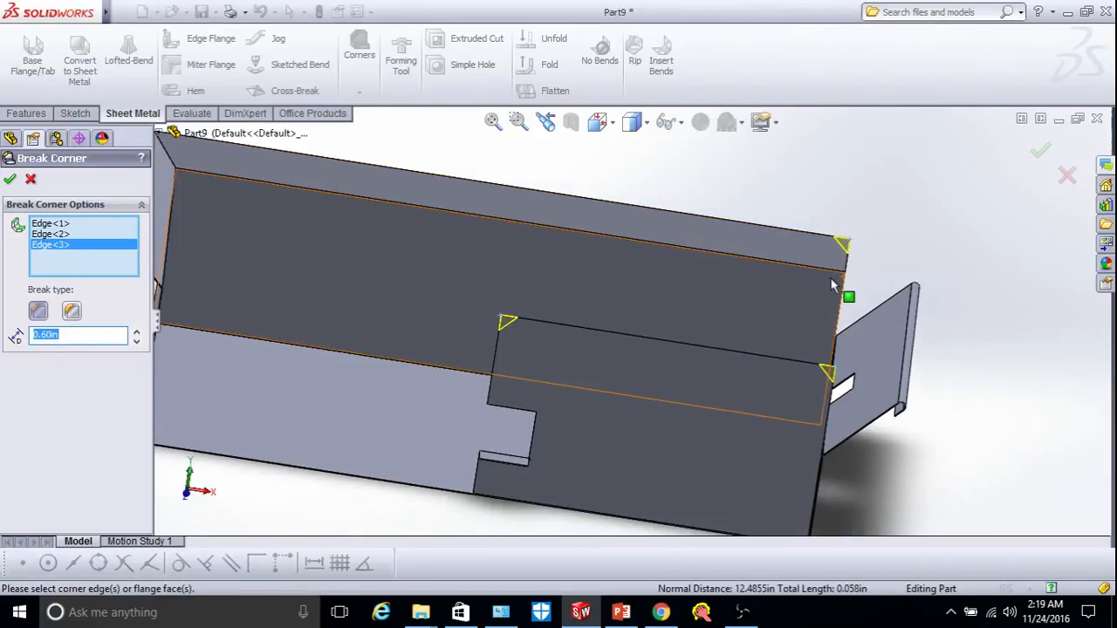
pyautogui.scroll(-3, 515, 328)
pyautogui.scroll(-2, 525, 336)
pyautogui.scroll(-3, 515, 325)
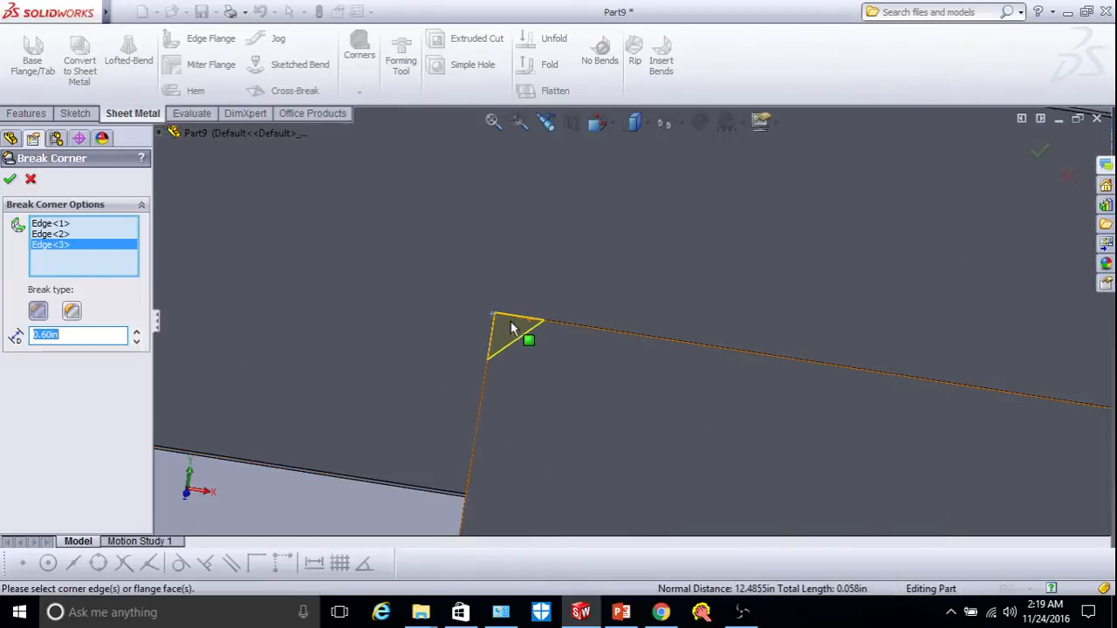
# Set the break corner distance to 0.40in and accept the feature.
pyautogui.click(137, 332)
pyautogui.click(139, 331)
pyautogui.click(139, 332)
pyautogui.click(139, 331)
pyautogui.click(139, 332)
pyautogui.click(139, 331)
pyautogui.click(138, 332)
pyautogui.click(86, 333)
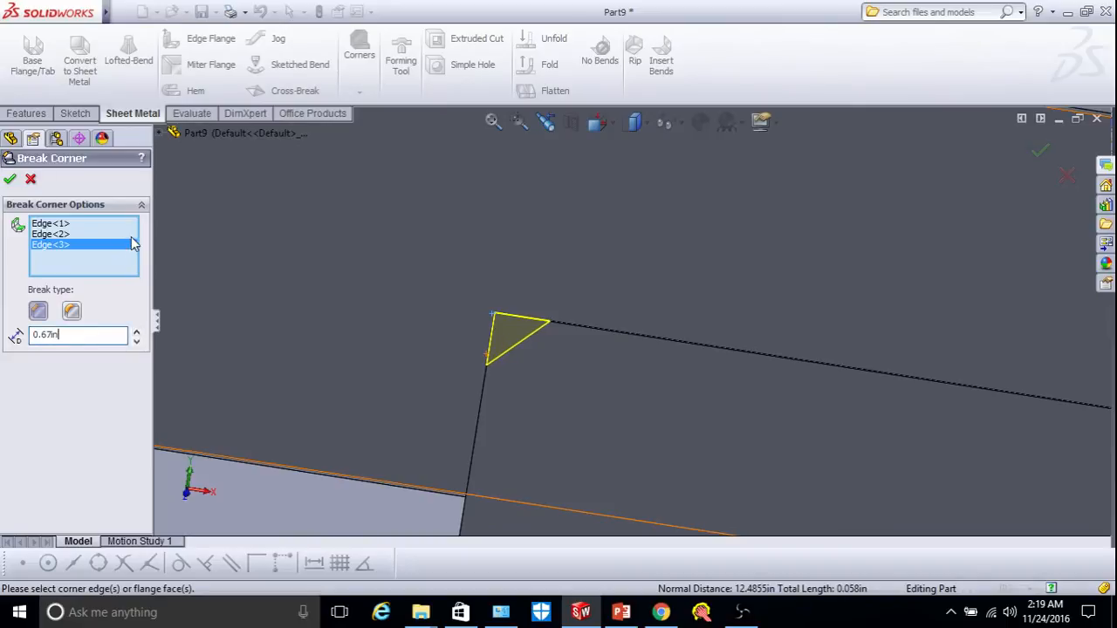
pyautogui.press('BackSpace')
pyautogui.press('BackSpace')
pyautogui.write('4')
pyautogui.press('Return')
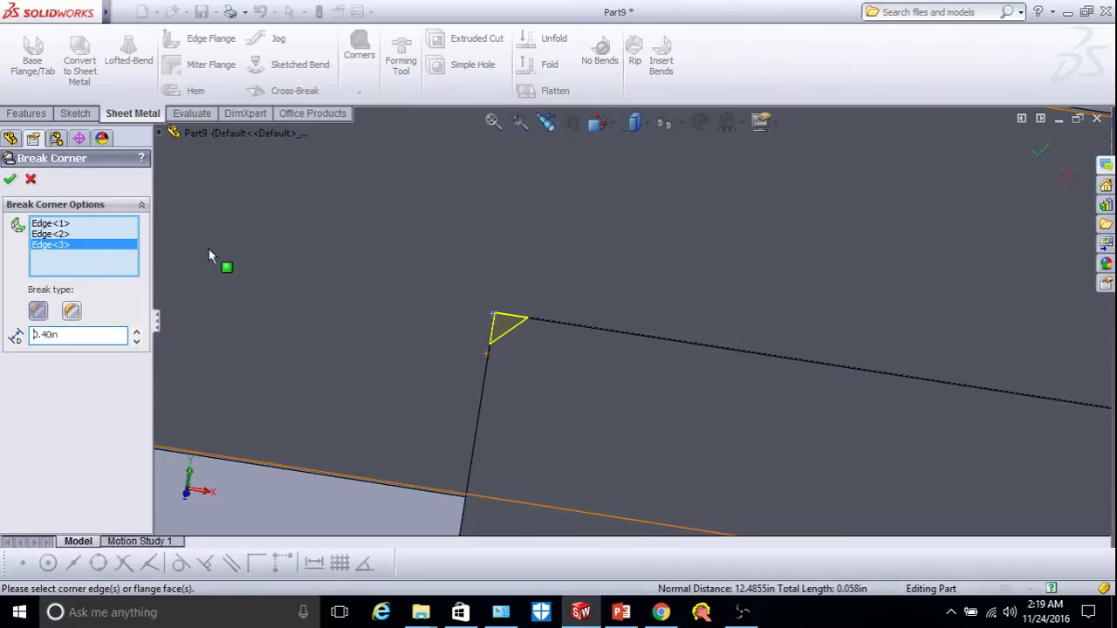
pyautogui.click(10, 179)
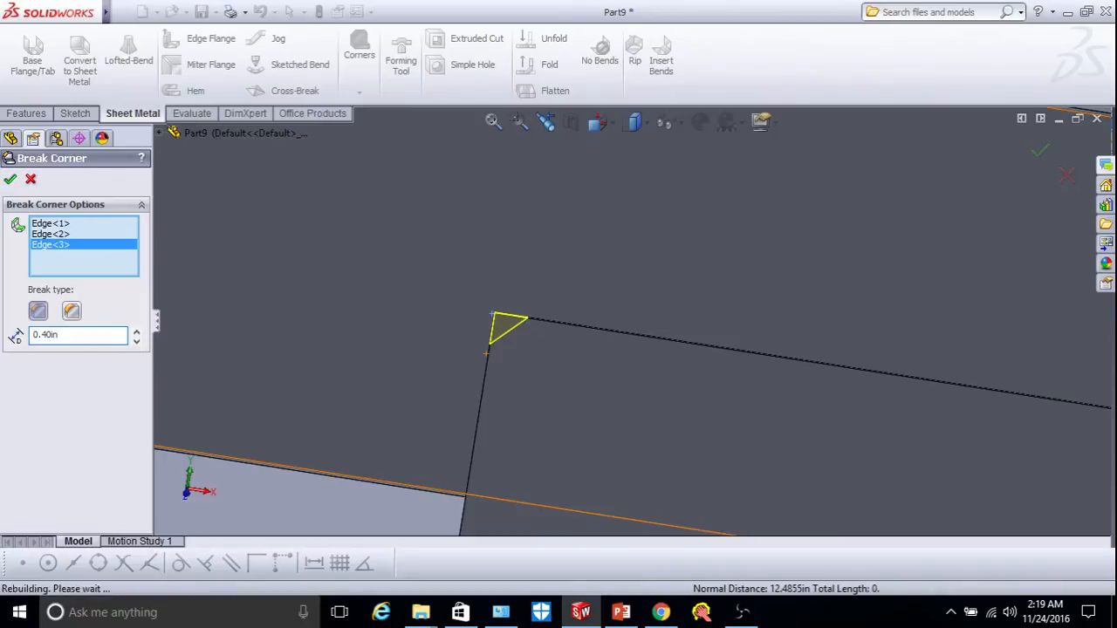
pyautogui.scroll(6, 534, 336)
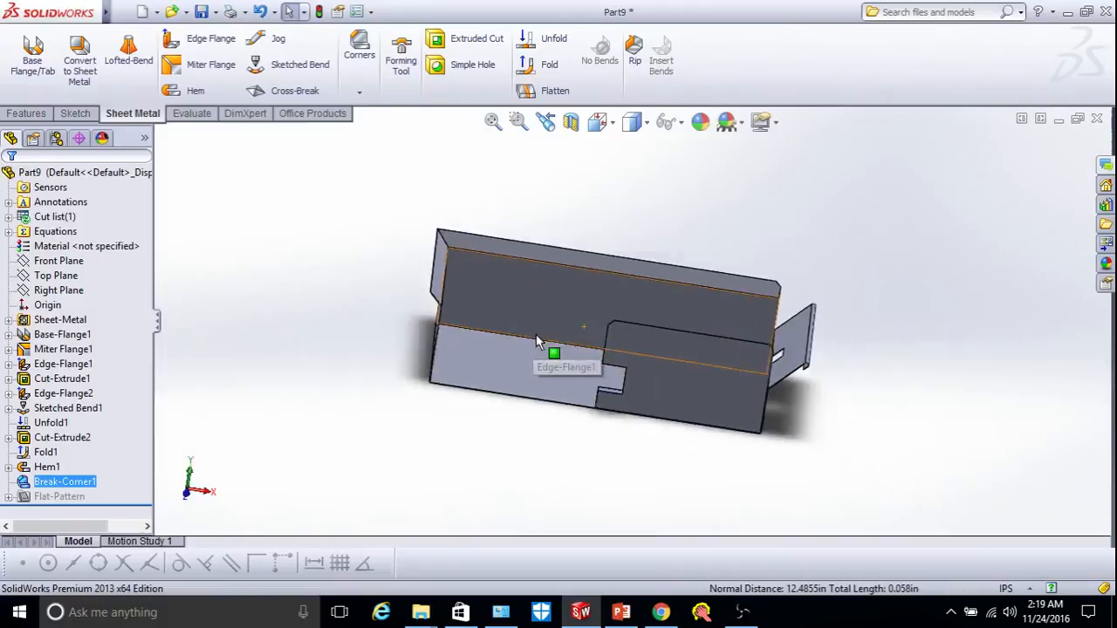
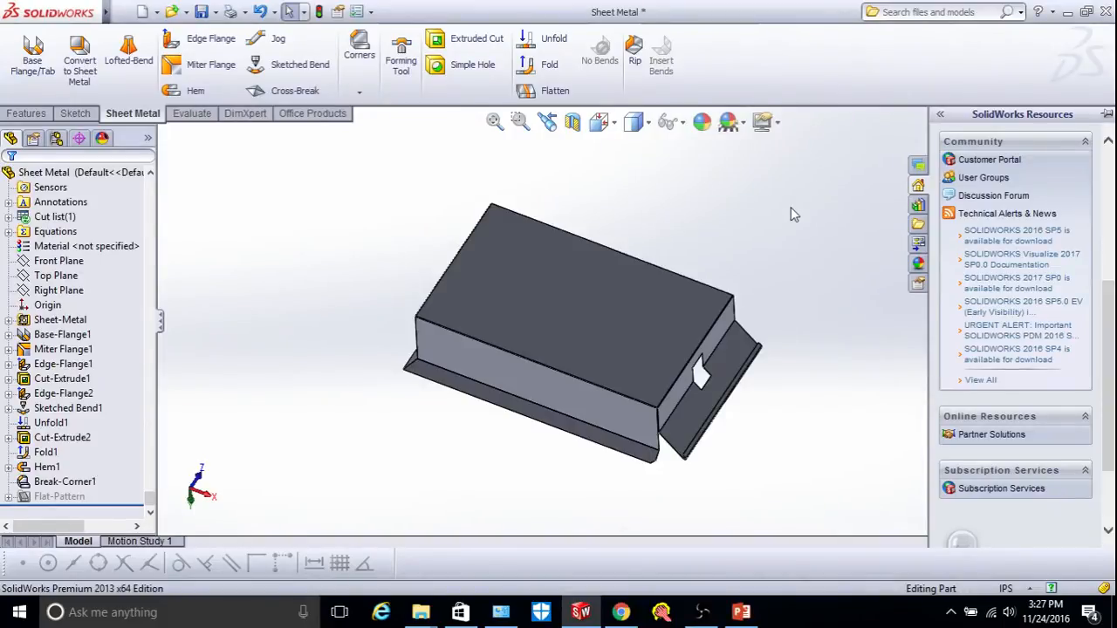
# In the Design Library, browse the forming tools categories and settle on the louvers folder.
pyautogui.click(920, 210)
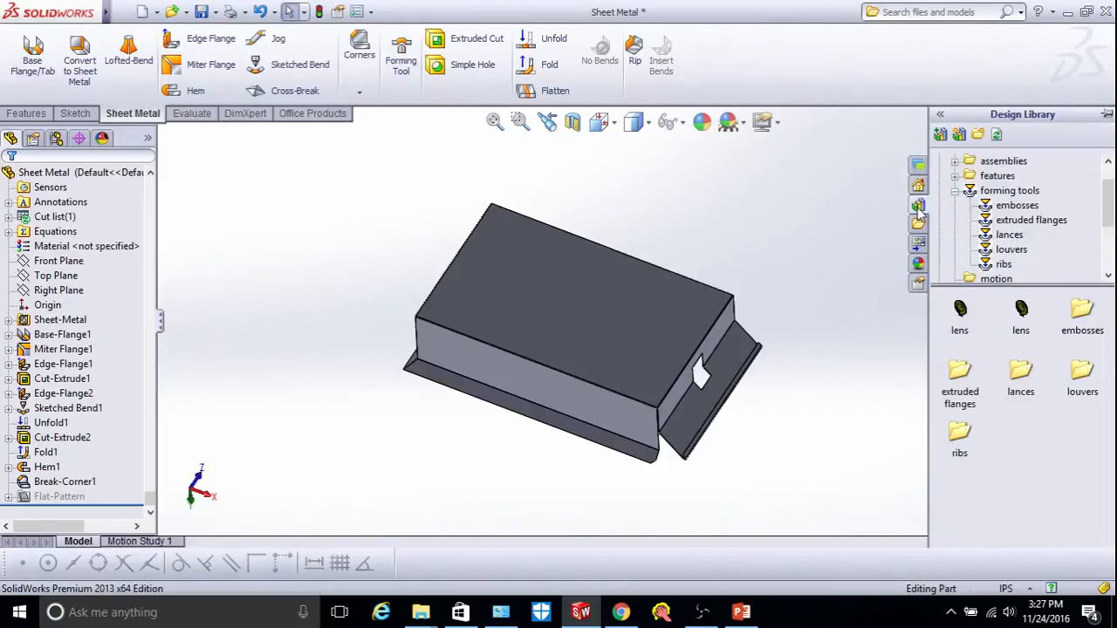
pyautogui.click(1010, 191)
pyautogui.click(1009, 191)
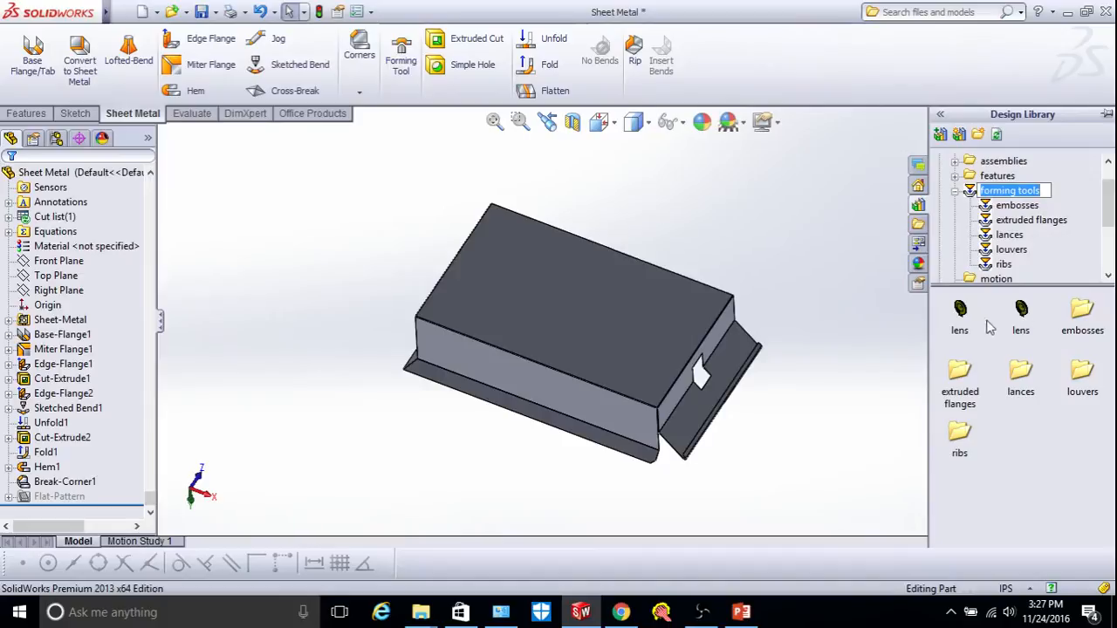
pyautogui.click(1014, 206)
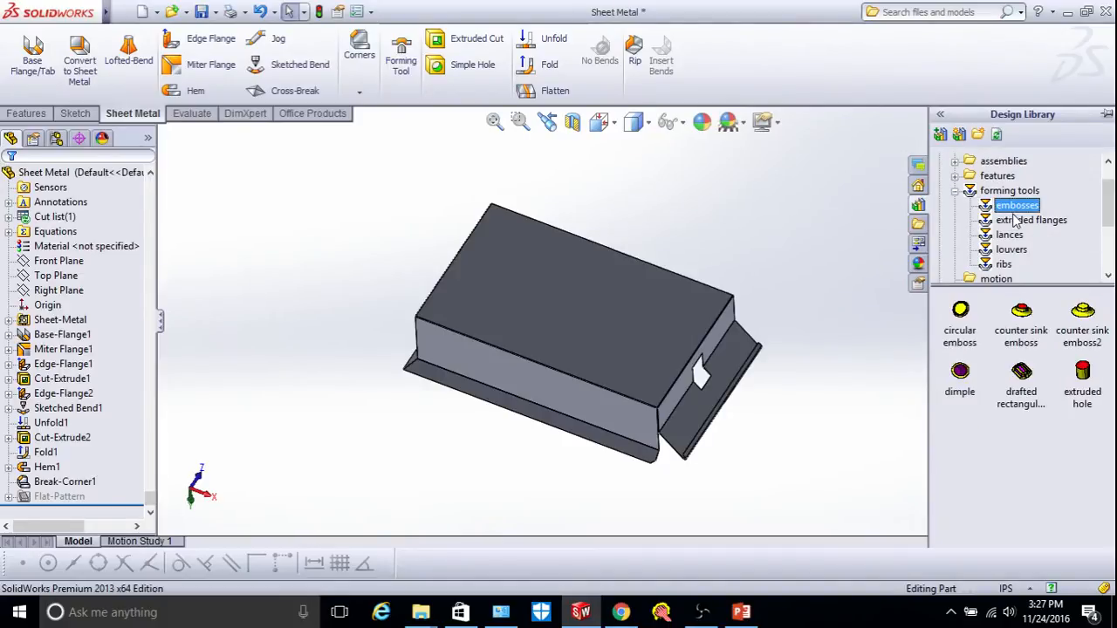
pyautogui.click(1015, 222)
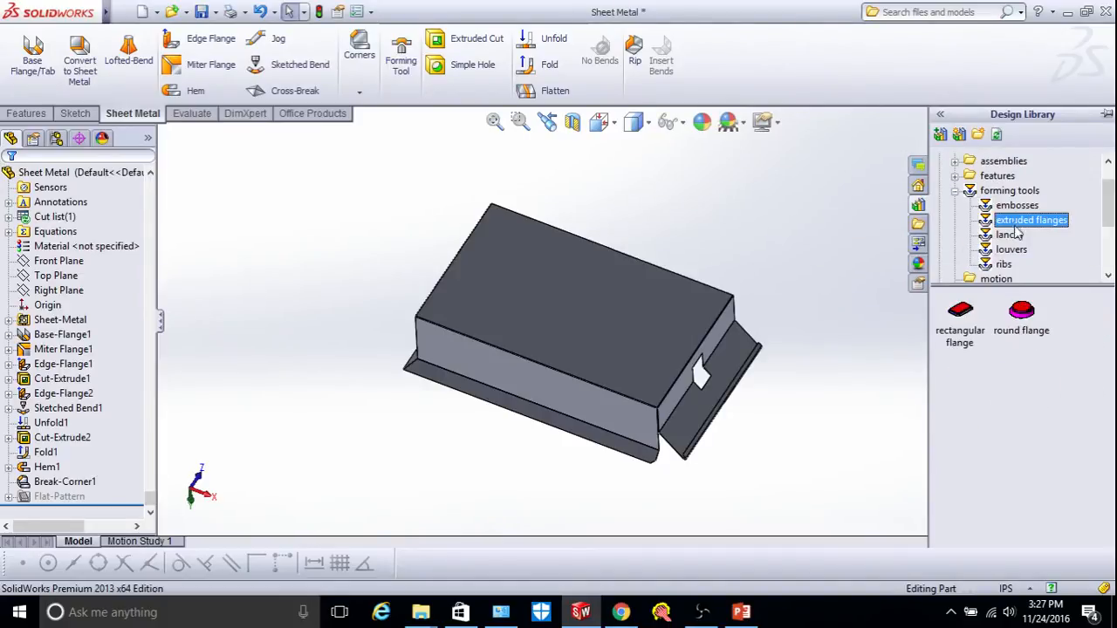
pyautogui.click(1011, 237)
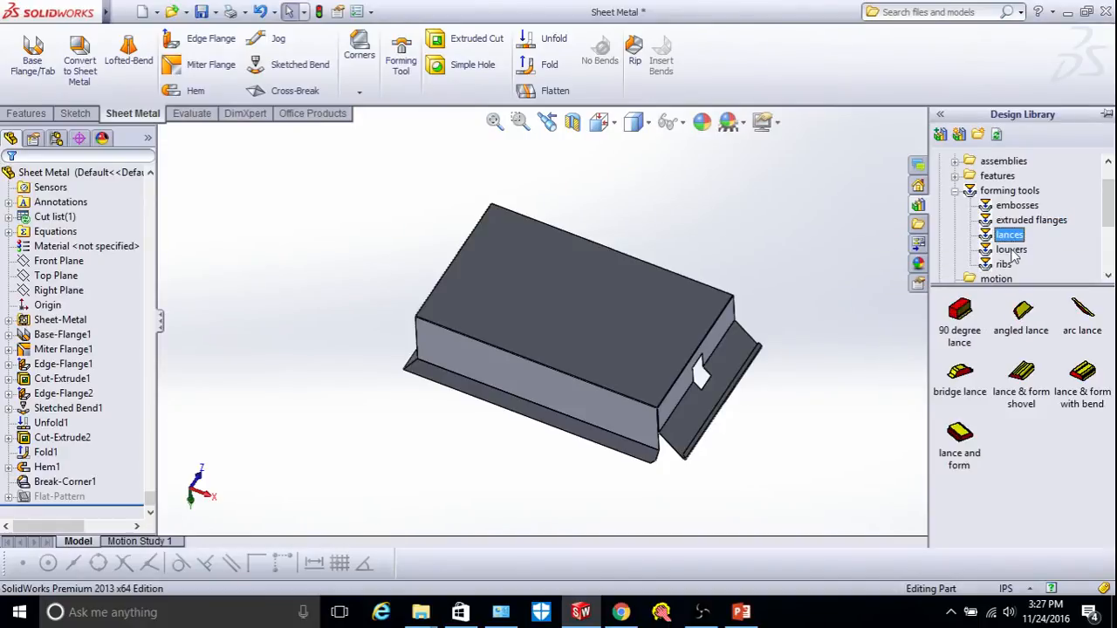
pyautogui.click(1012, 250)
pyautogui.click(1005, 264)
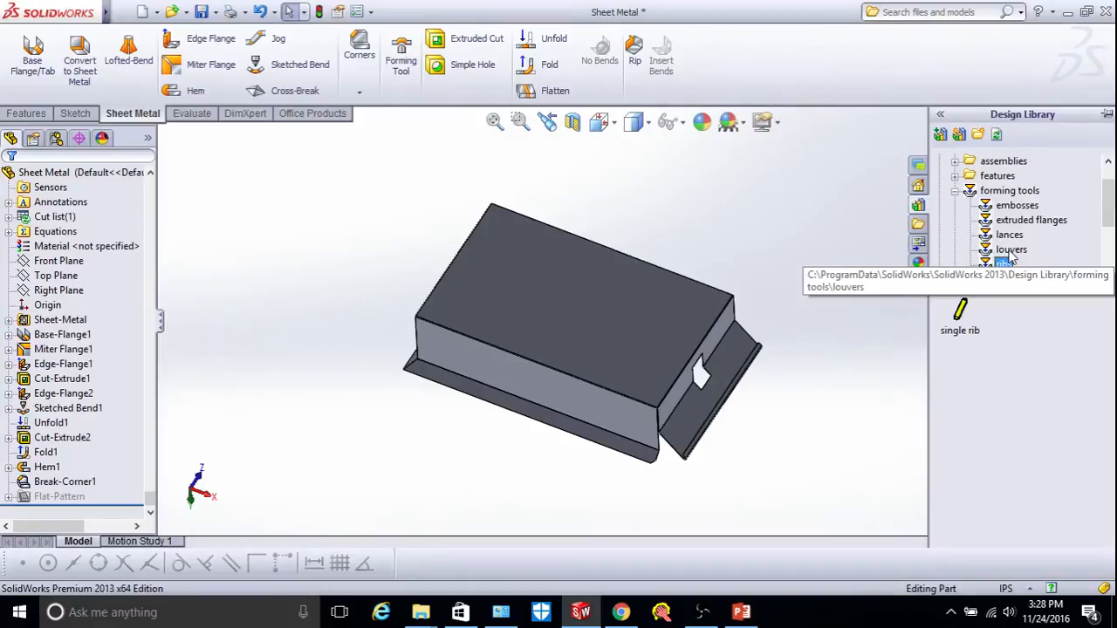
pyautogui.click(1011, 251)
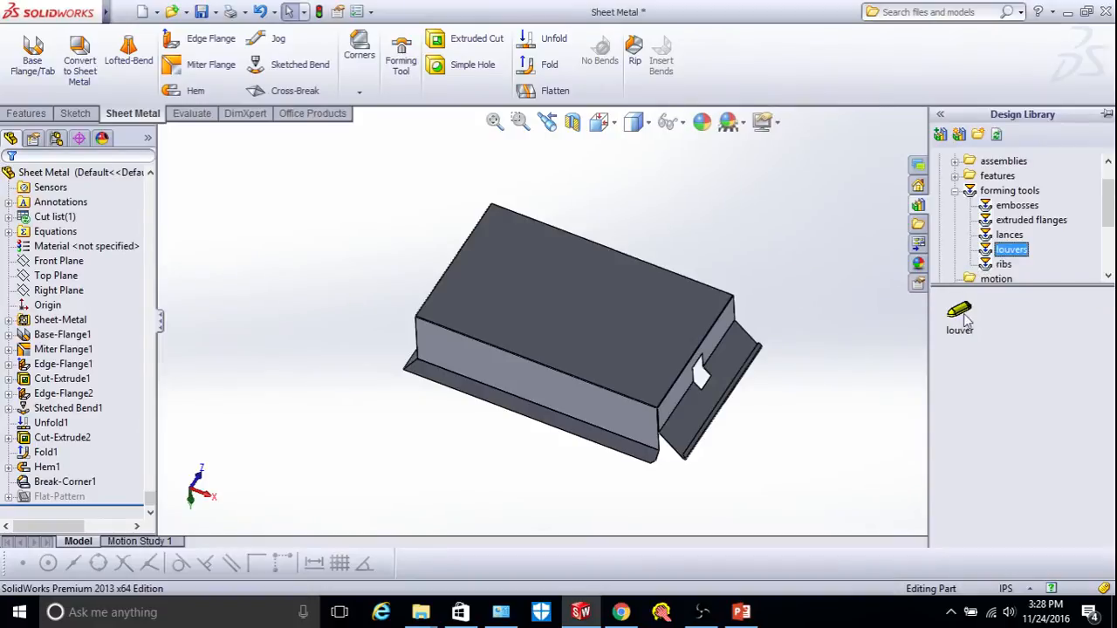
pyautogui.moveTo(964, 333)
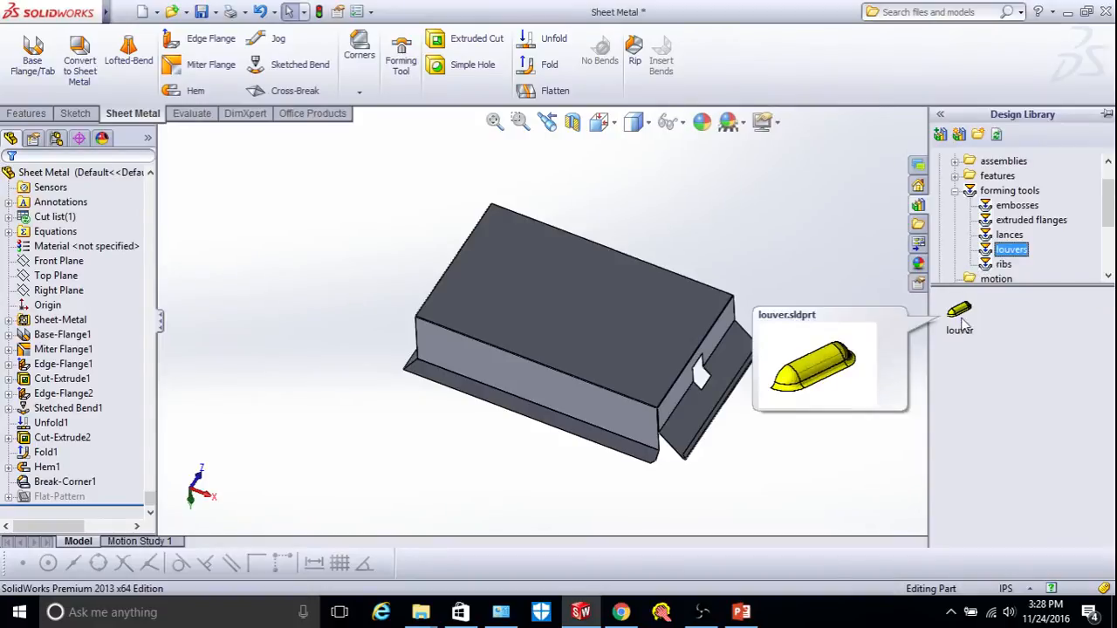
# Drag the louver tool from the library onto the tray's top face.
pyautogui.moveTo(959, 316); pyautogui.dragTo(809, 320)
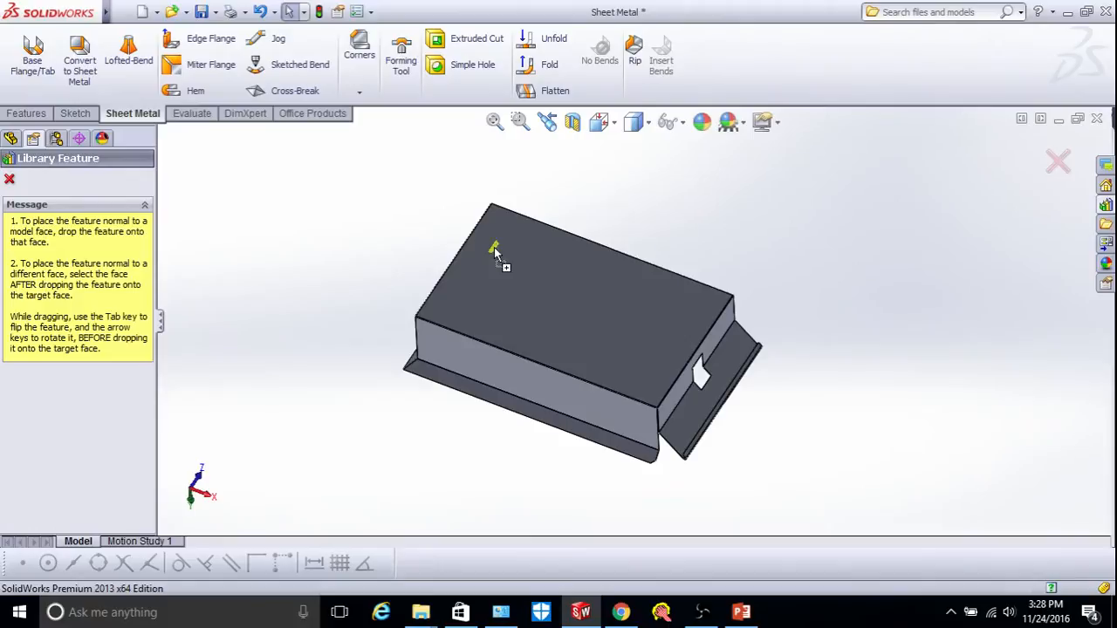
pyautogui.moveTo(494, 253); pyautogui.dragTo(495, 253)
pyautogui.scroll(-5, 502, 255)
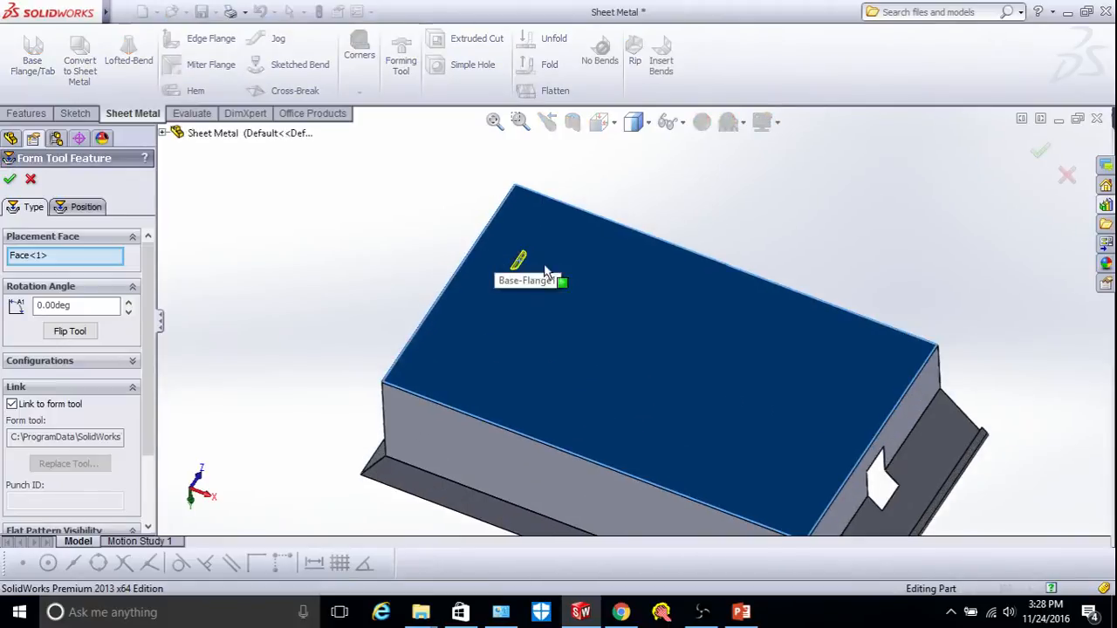
pyautogui.scroll(-1, 515, 253)
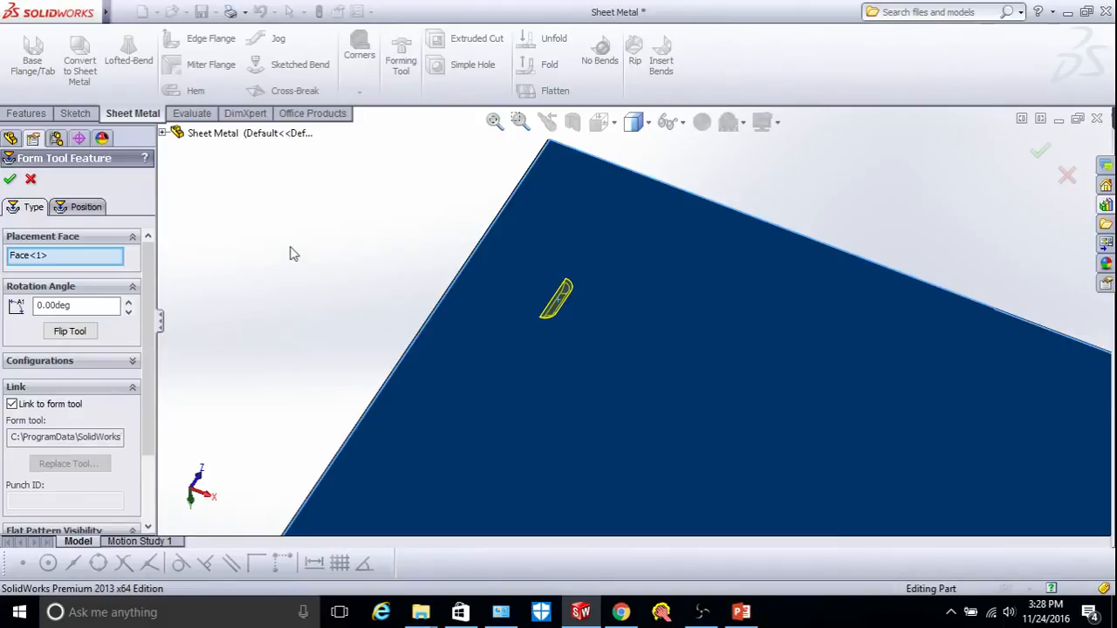
# Flip the louver tool and set its rotation angle to 90°.
pyautogui.click(65, 333)
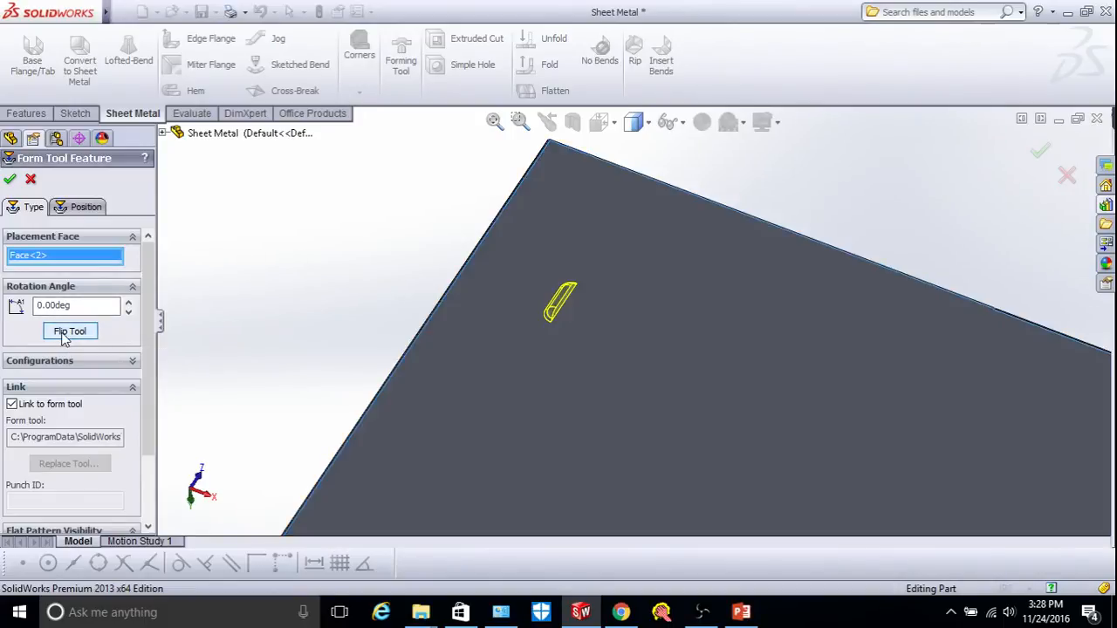
pyautogui.scroll(1, 591, 292)
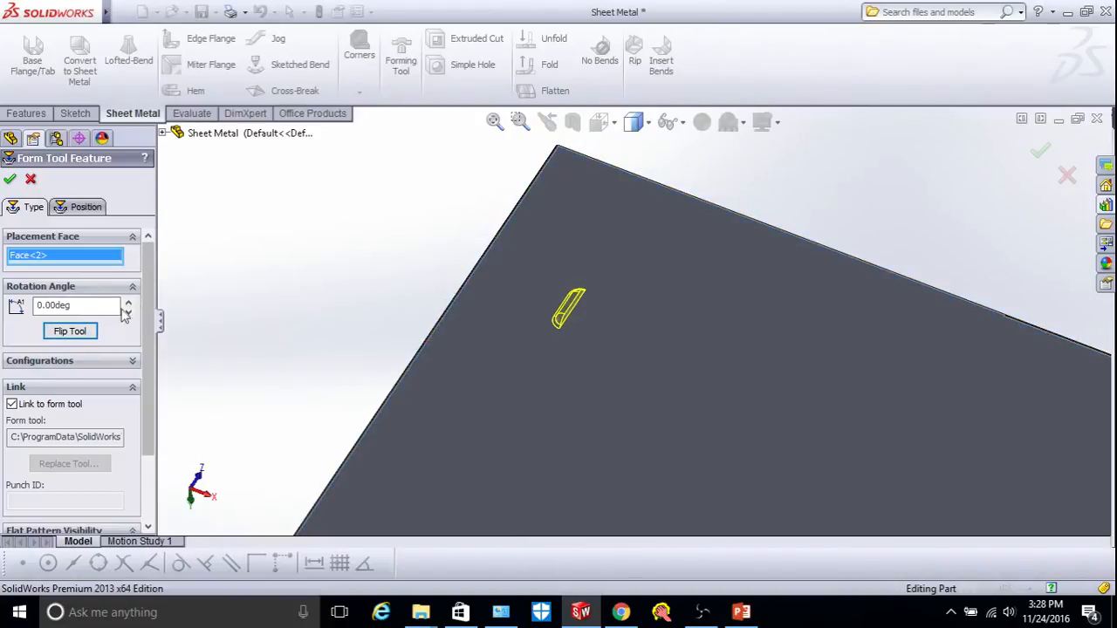
pyautogui.click(55, 304)
pyautogui.press('BackSpace')
pyautogui.press('BackSpace')
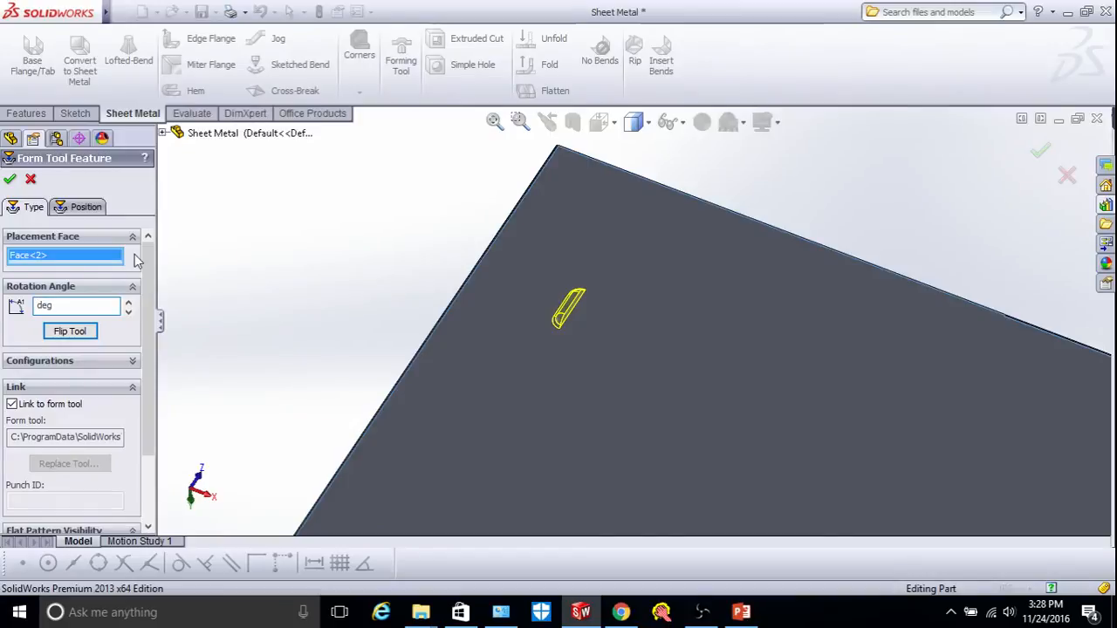
pyautogui.write('90')
pyautogui.press('Return')
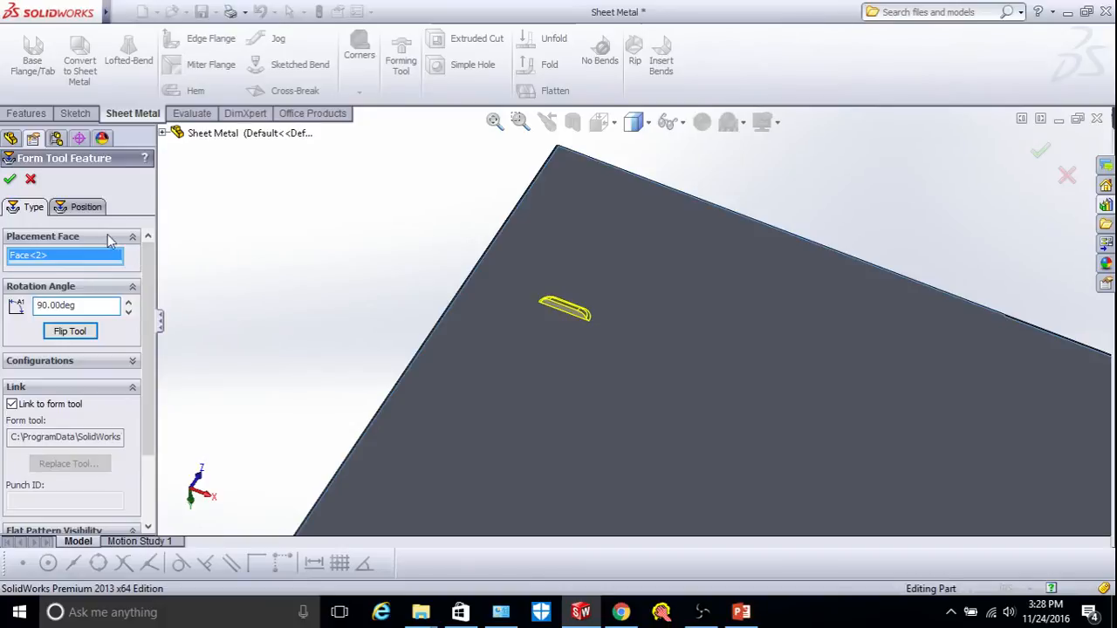
pyautogui.click(80, 209)
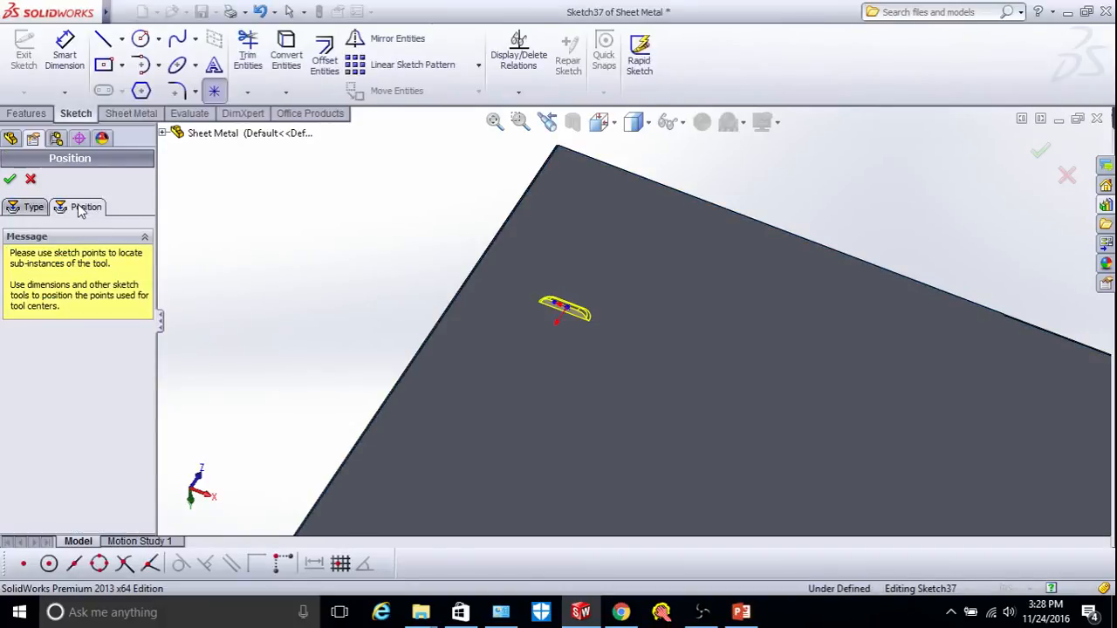
# Dimension the louver's centre point 2.00 in from the side edge of the tray.
pyautogui.click(63, 68)
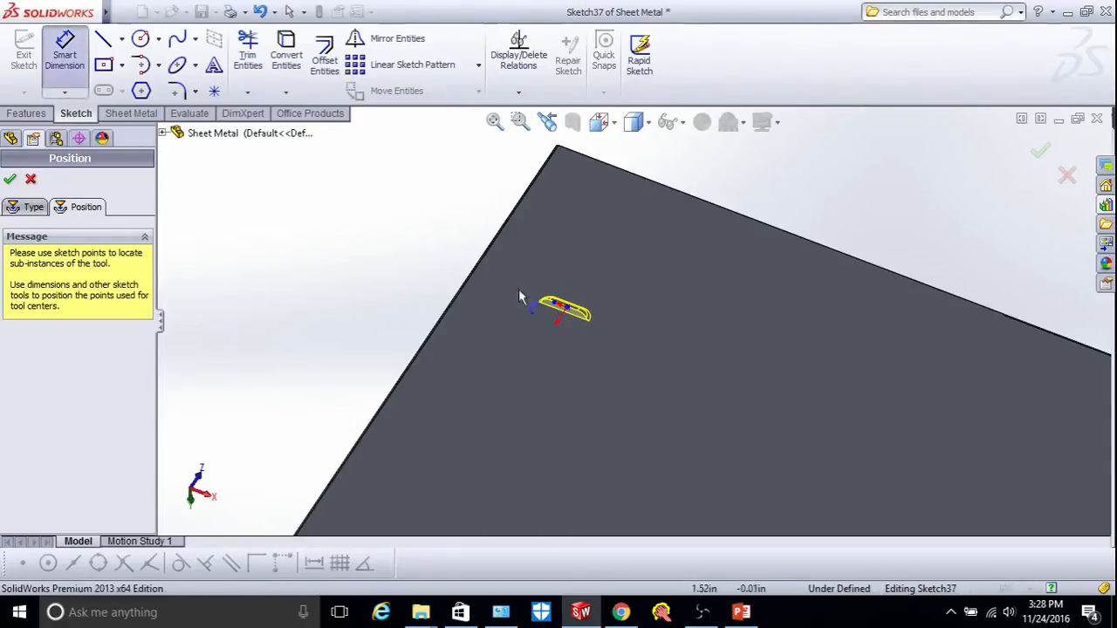
pyautogui.click(567, 308)
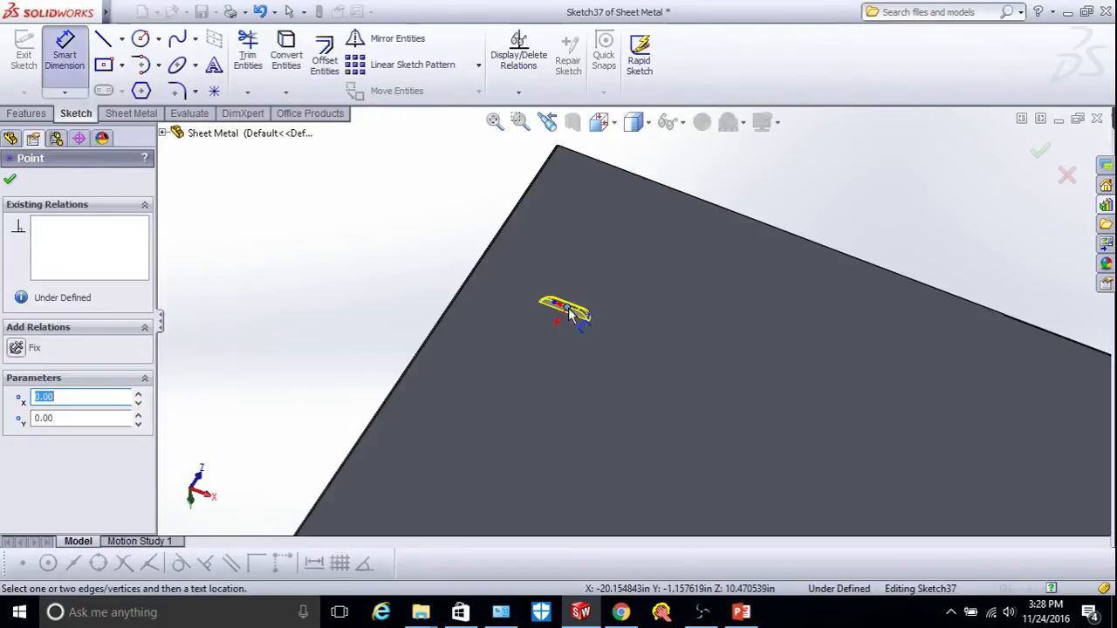
pyautogui.click(481, 274)
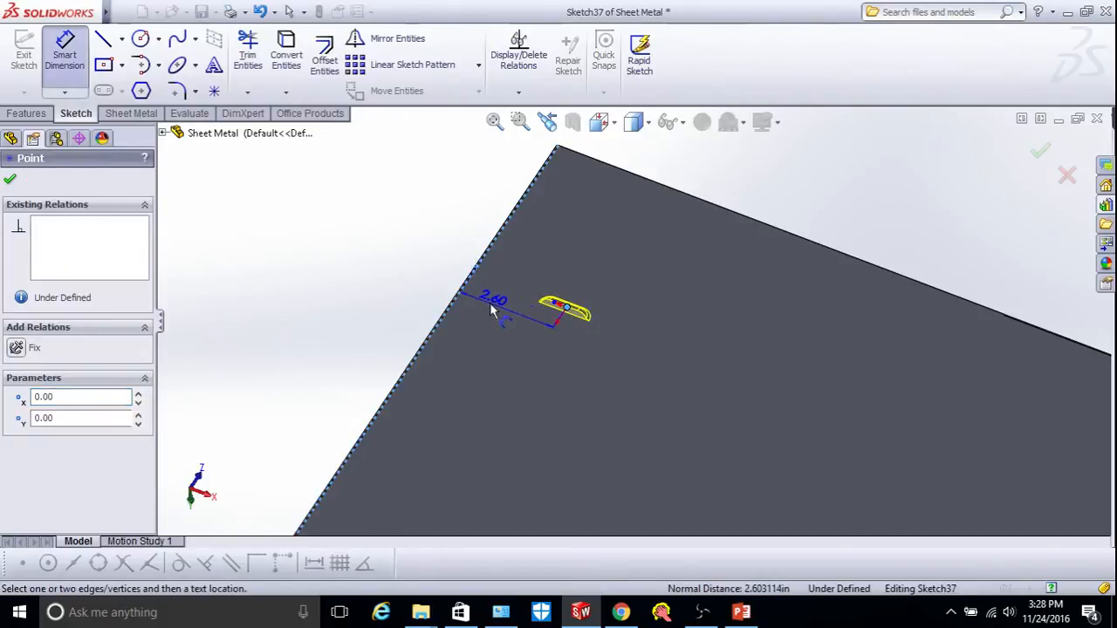
pyautogui.click(502, 269)
pyautogui.write('2')
pyautogui.press('Return')
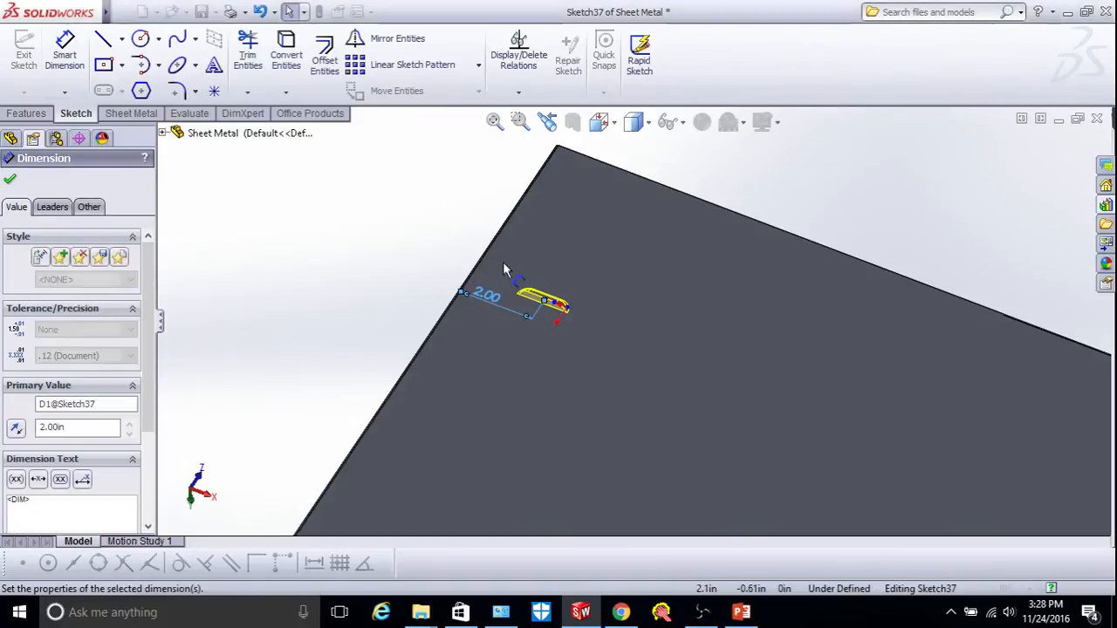
# Dimension the louver centre 3.00 in from the top edge and finish the louver feature.
pyautogui.click(550, 300)
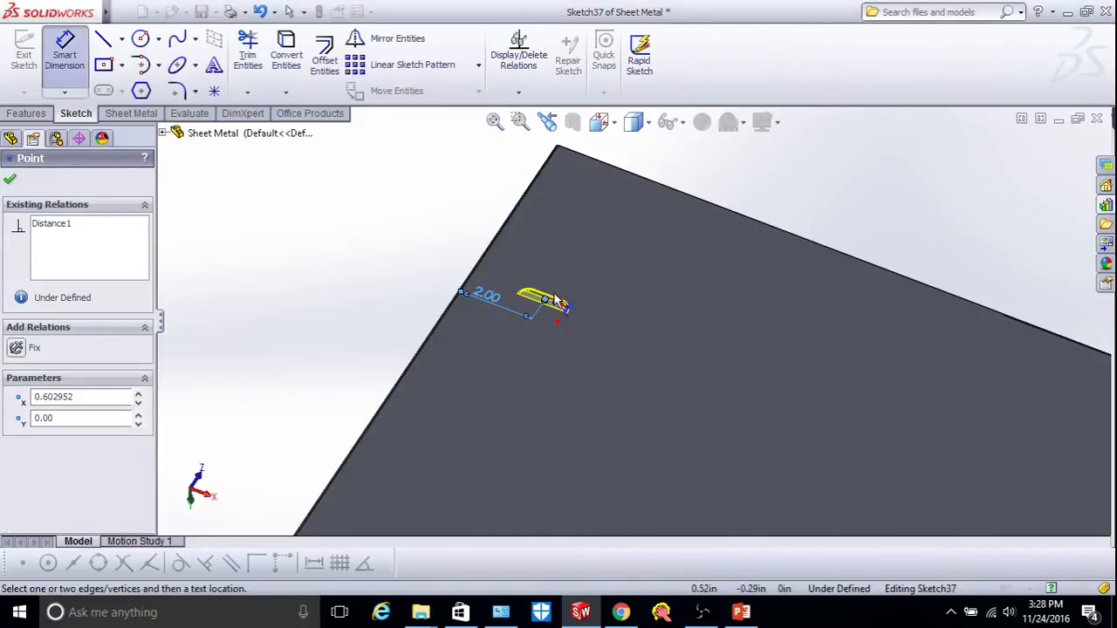
pyautogui.click(640, 180)
pyautogui.click(650, 212)
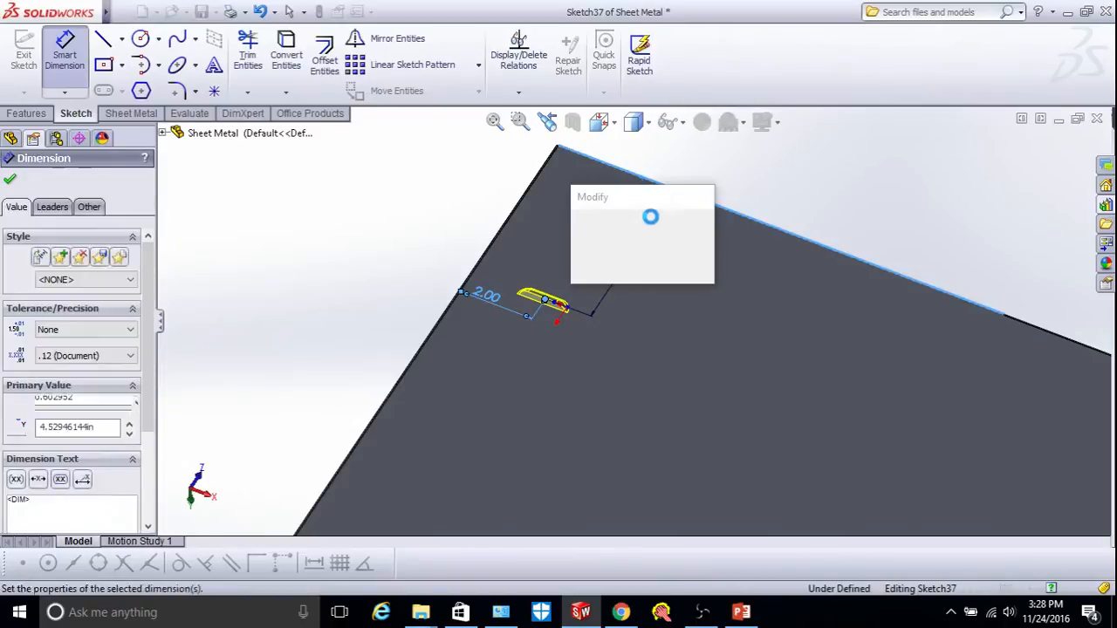
pyautogui.write('3')
pyautogui.press('Return')
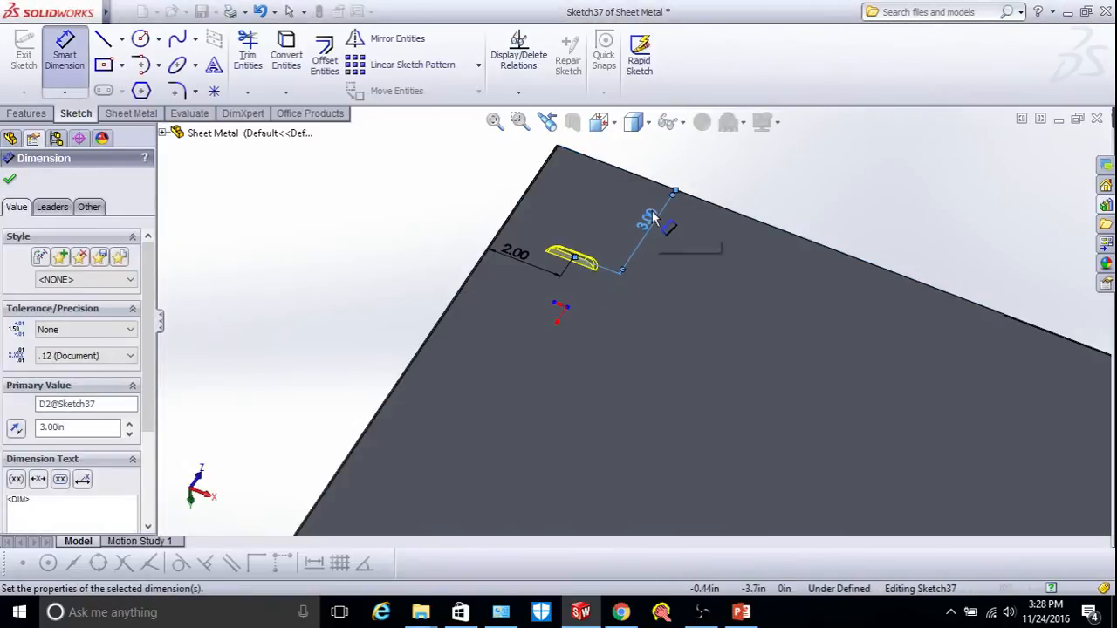
pyautogui.click(10, 180)
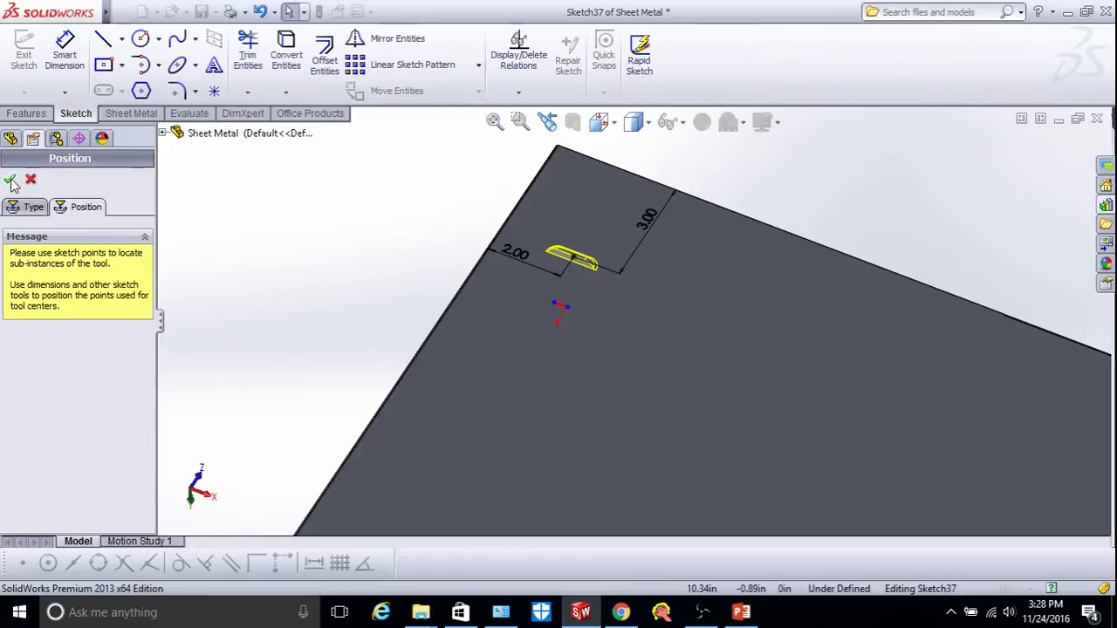
pyautogui.click(10, 180)
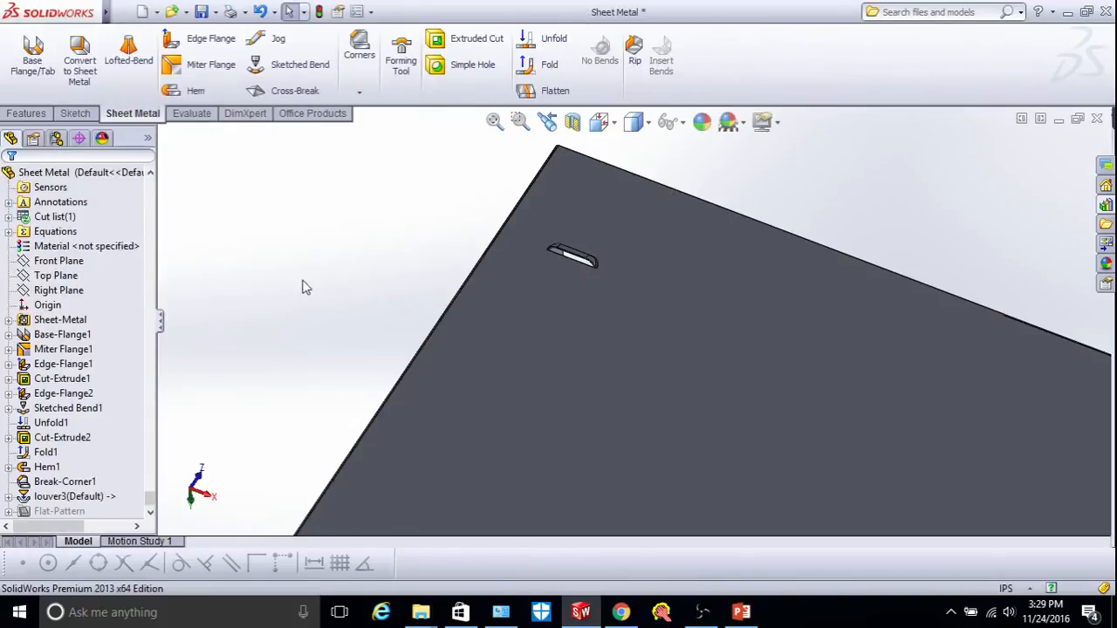
# Select louver3 in the FeatureManager tree and bring up the Features tools.
pyautogui.scroll(3, 611, 297)
pyautogui.scroll(-3, 609, 297)
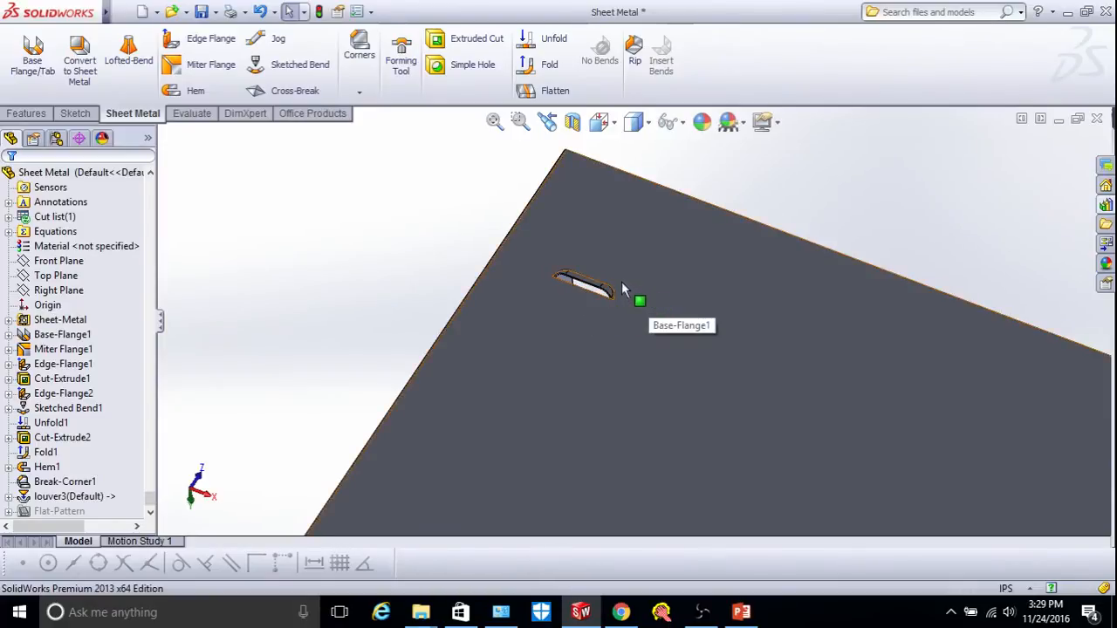
pyautogui.scroll(3, 622, 288)
pyautogui.click(52, 511)
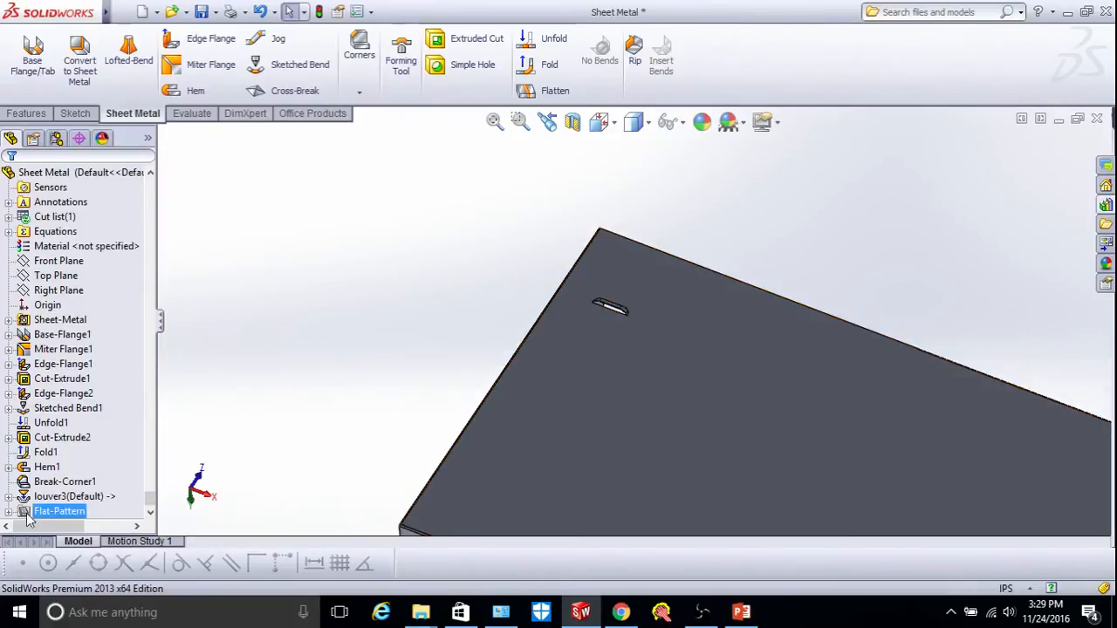
pyautogui.click(50, 497)
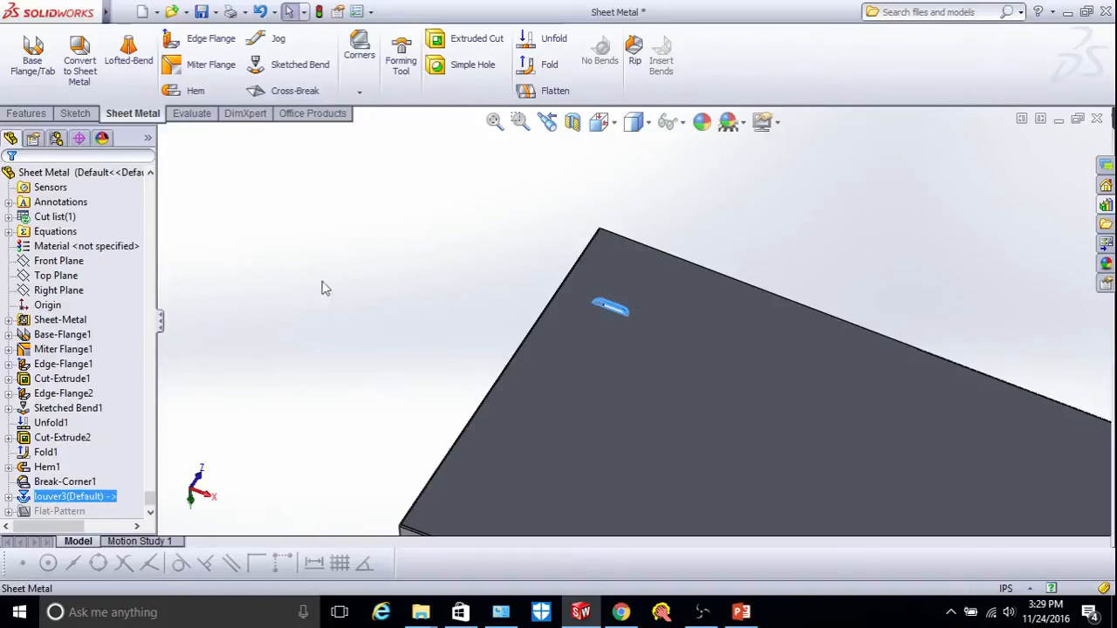
pyautogui.click(26, 113)
# Linear-pattern the louver: 4 instances at 2 in along the side edge, 3 along the top edge.
pyautogui.click(483, 55)
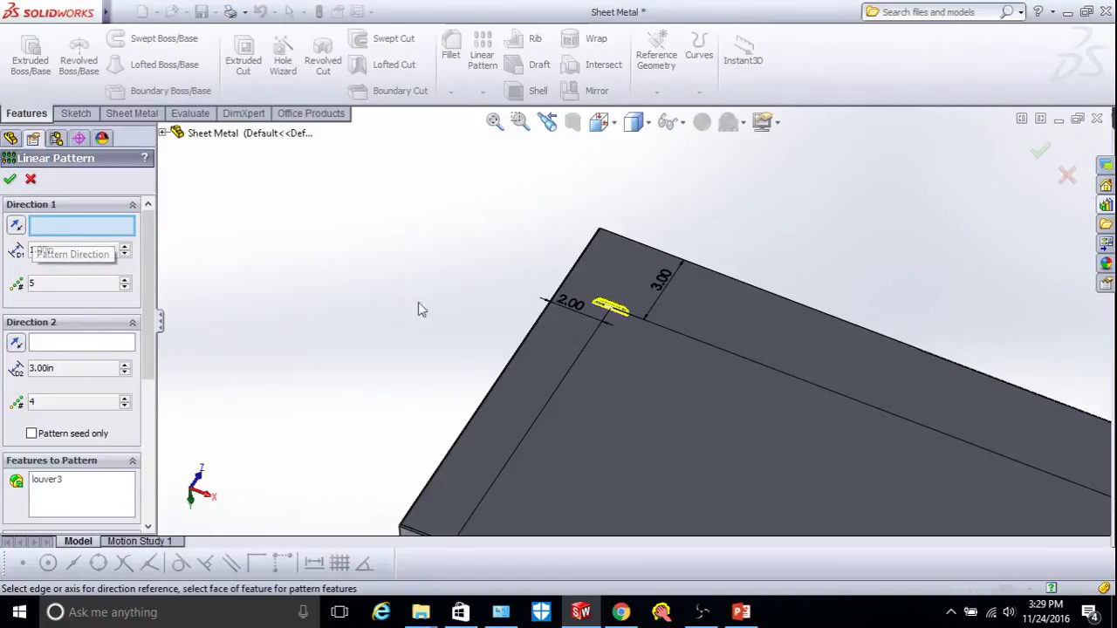
pyautogui.click(505, 372)
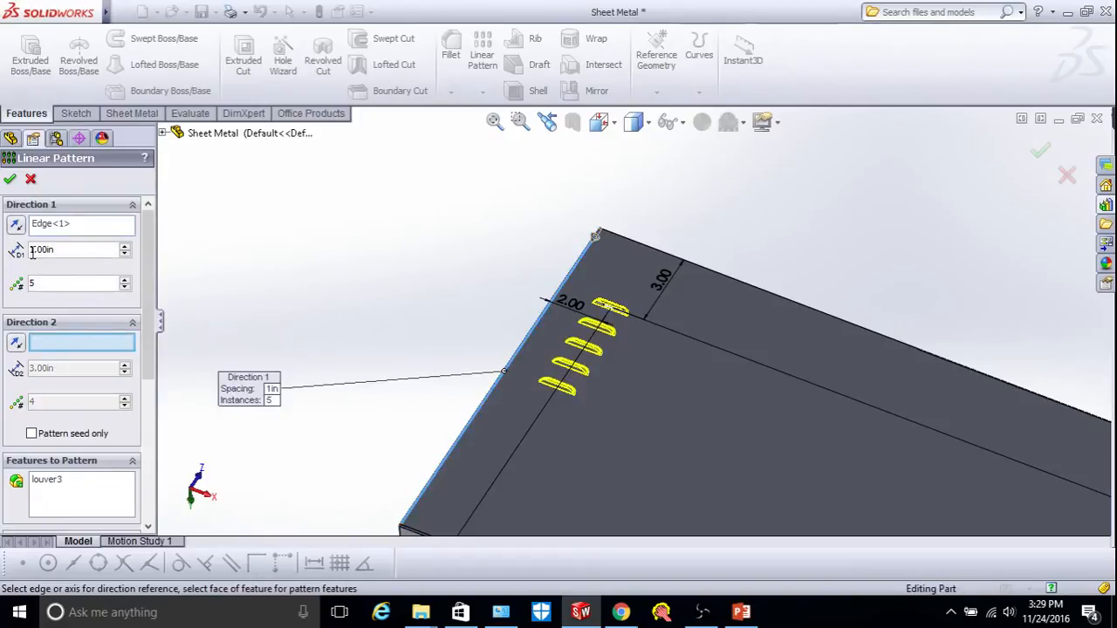
pyautogui.click(67, 251)
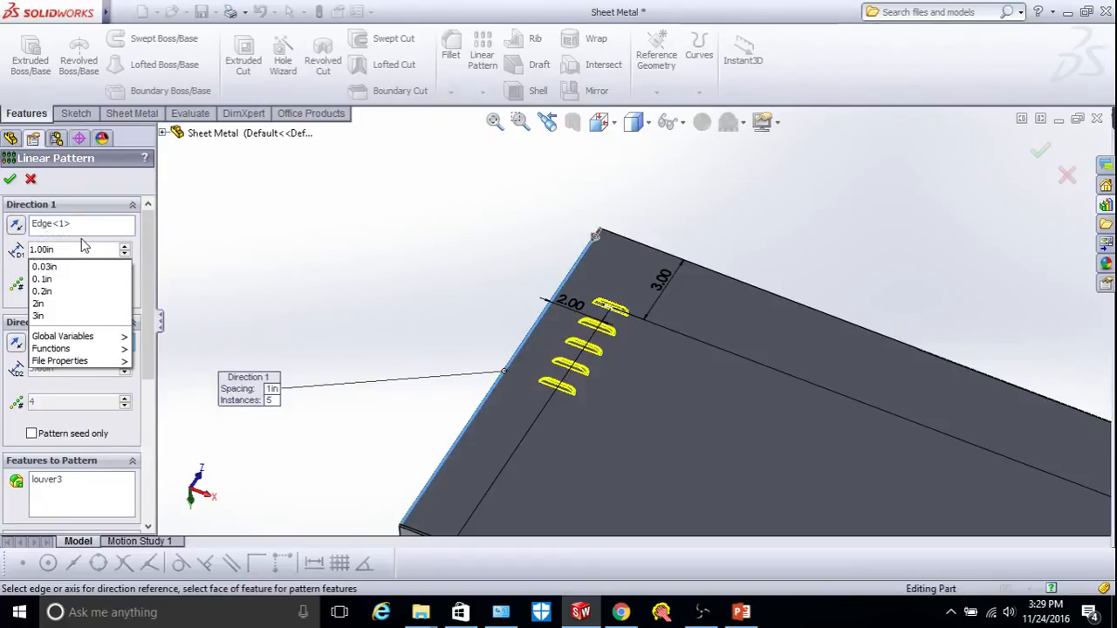
pyautogui.press('BackSpace')
pyautogui.write('2')
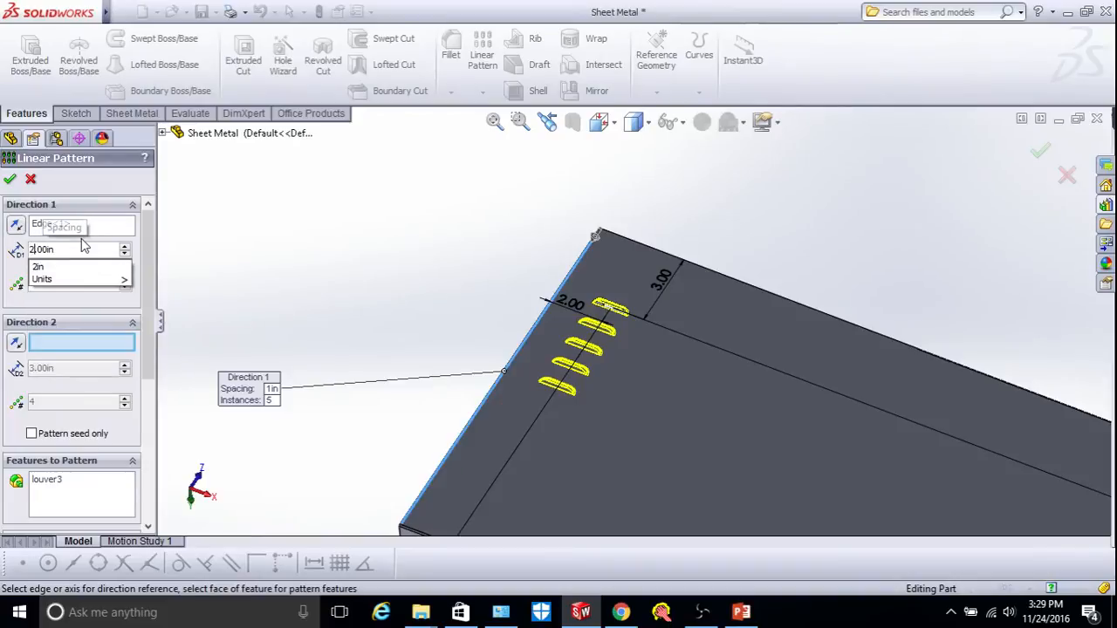
pyautogui.press('Return')
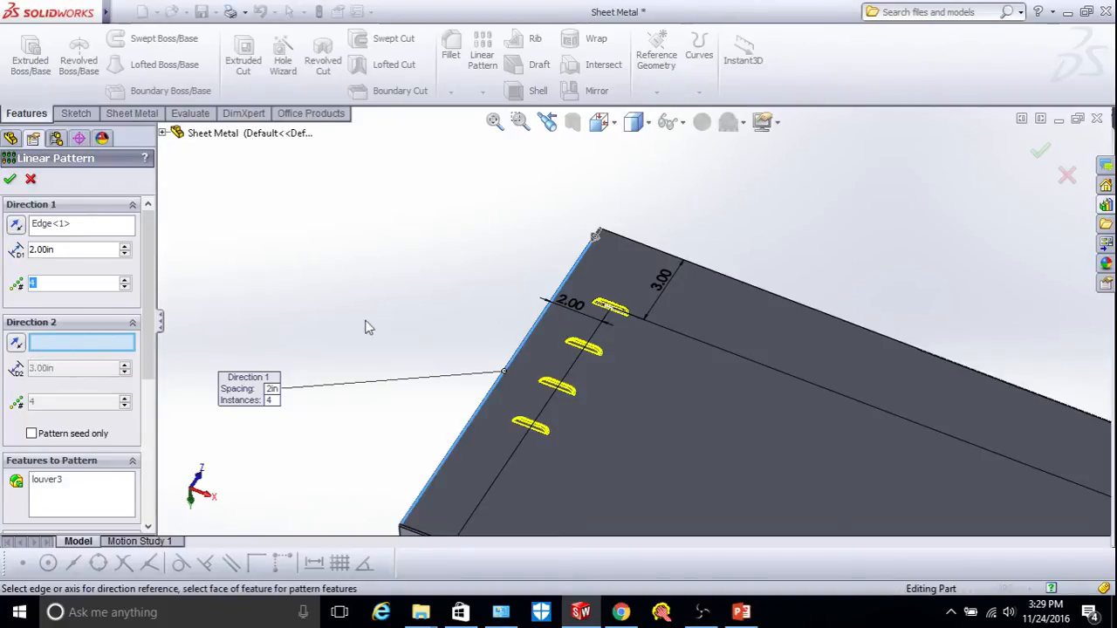
pyautogui.click(750, 285)
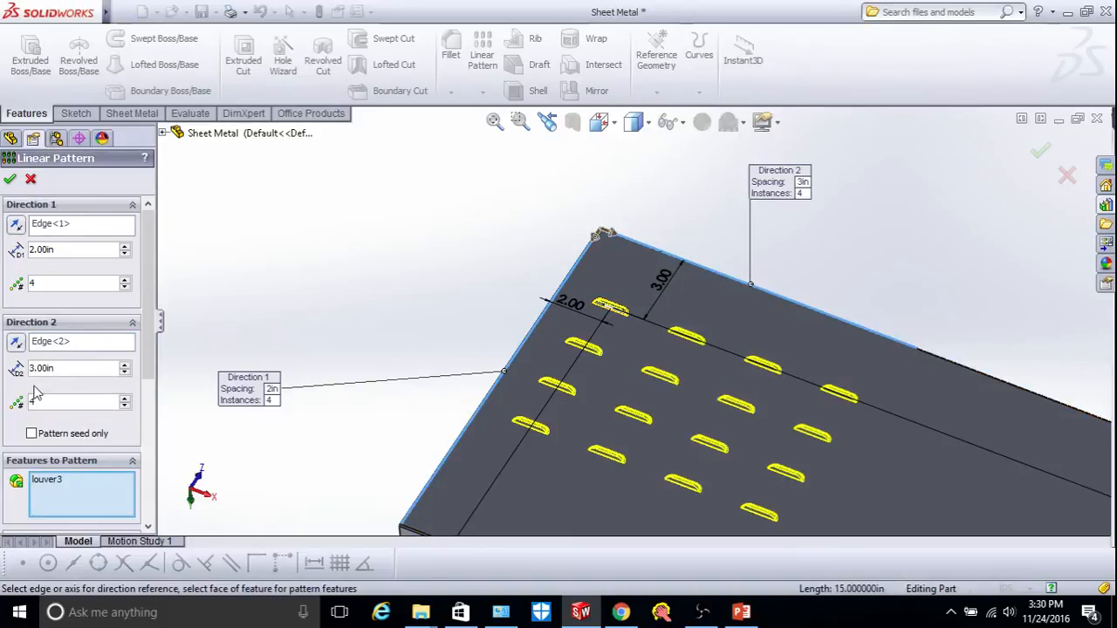
pyautogui.click(125, 405)
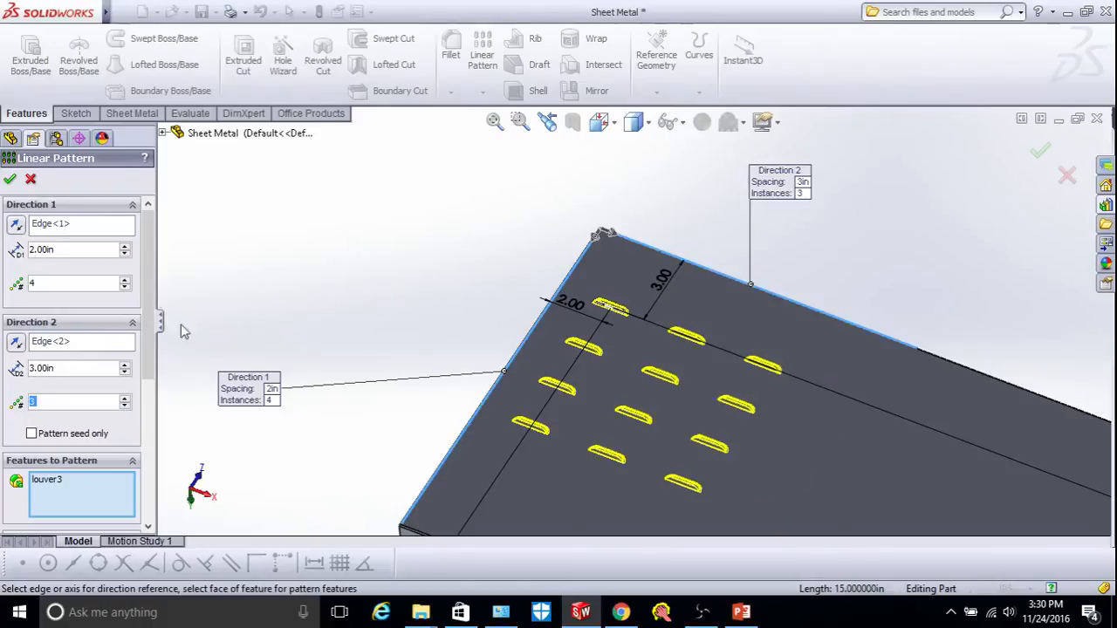
pyautogui.click(10, 180)
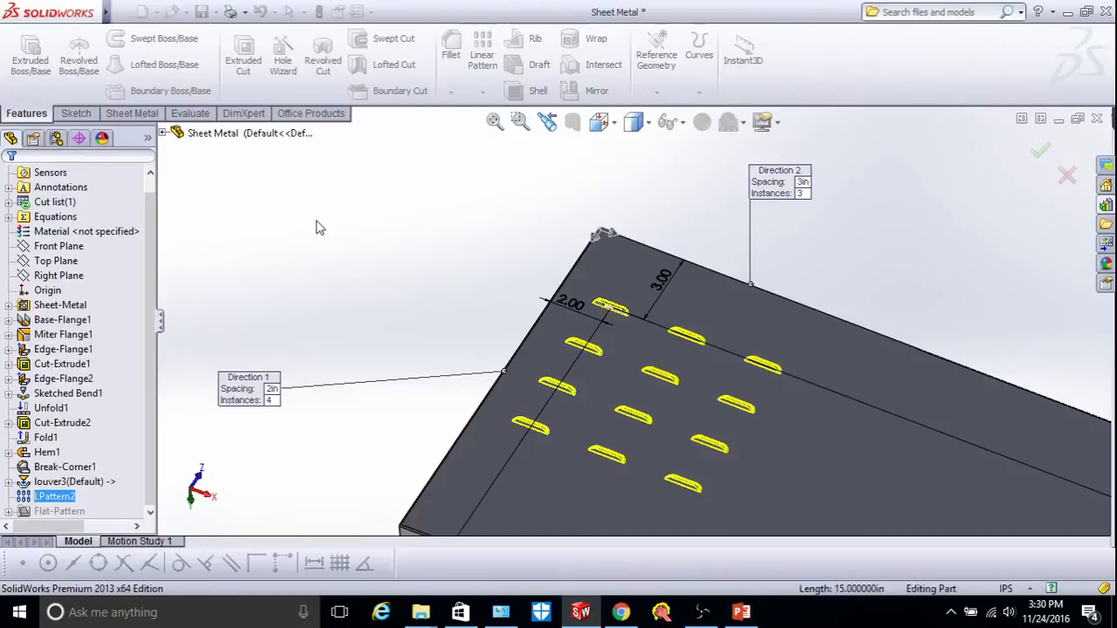
# Rotate the view to inspect the twelve-louver grid on the tray.
pyautogui.rightClick(787, 232)
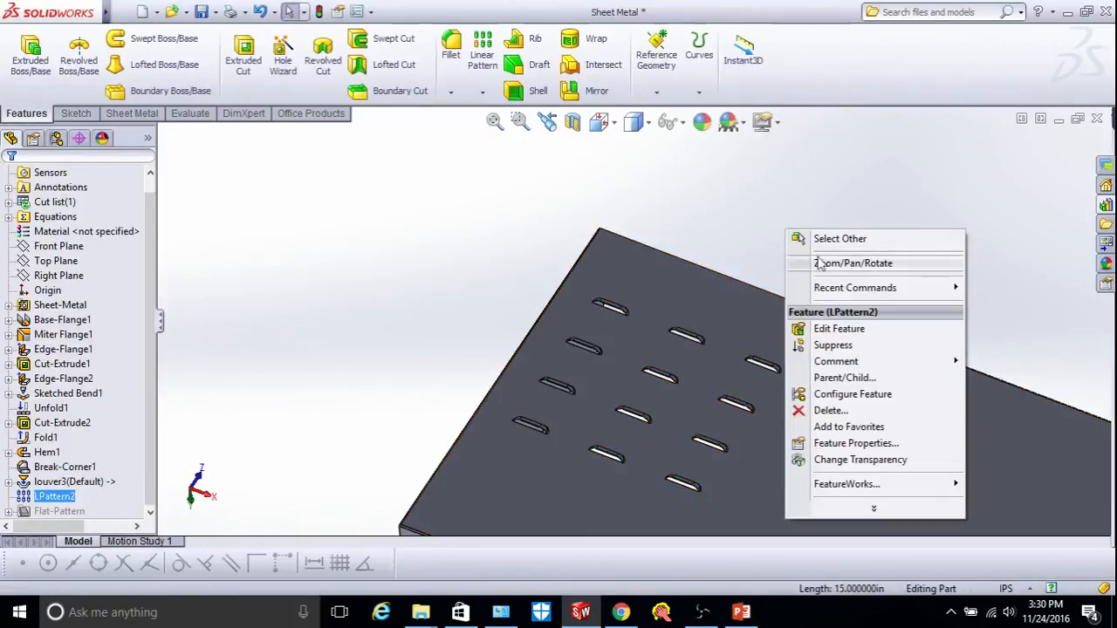
pyautogui.moveTo(828, 267)
pyautogui.click(674, 336)
pyautogui.moveTo(673, 336); pyautogui.dragTo(730, 252)
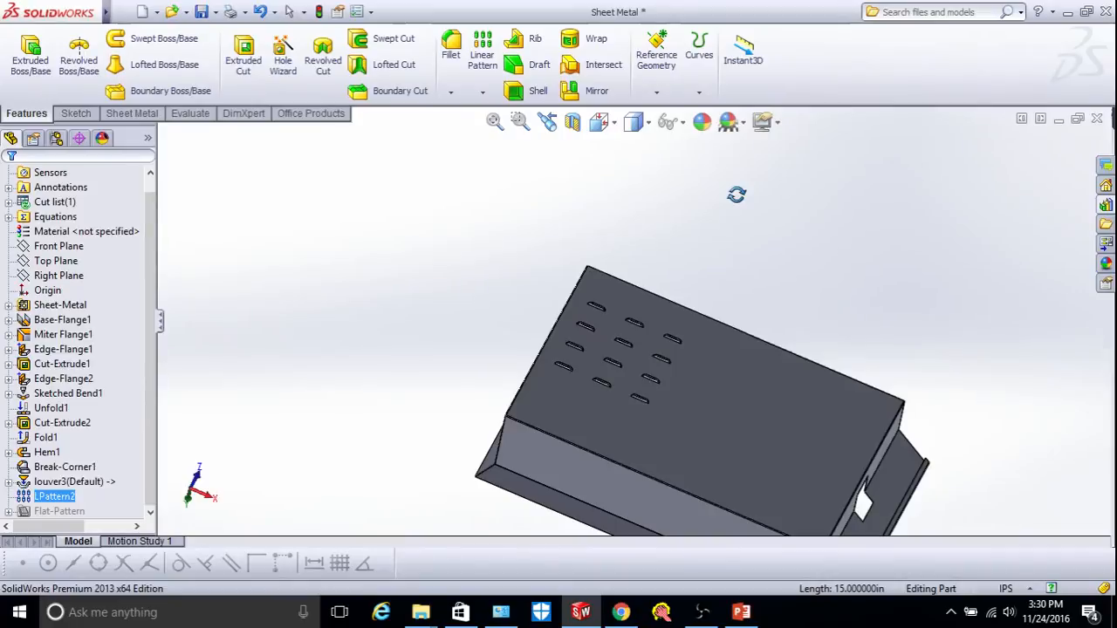
pyautogui.moveTo(58, 13)
pyautogui.click(149, 12)
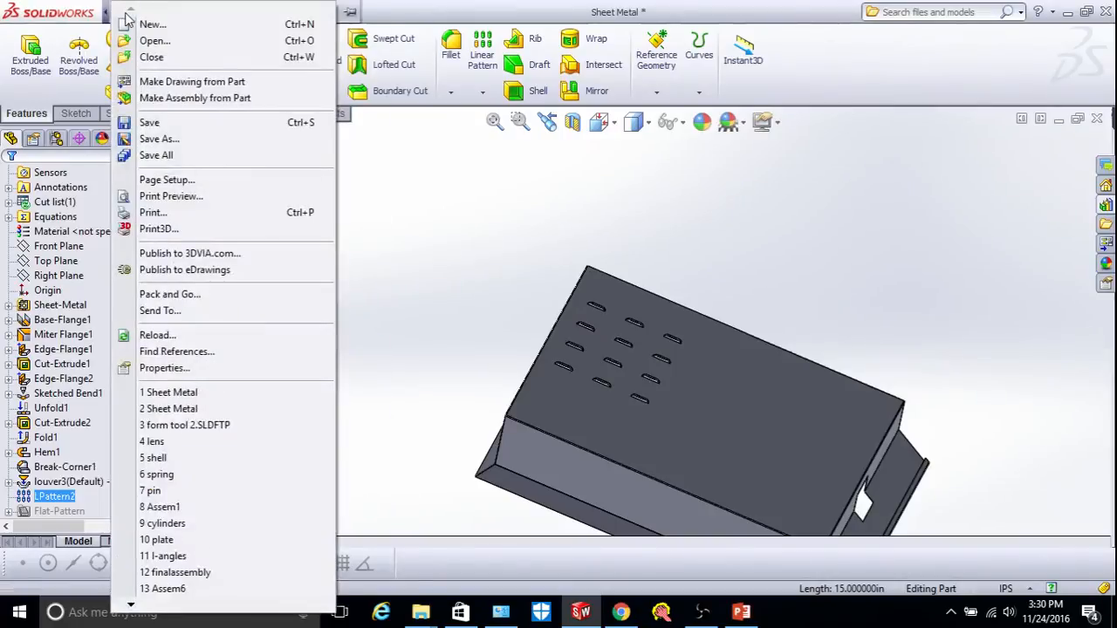
# Create a new blank part and switch its units from MMGS to IPS.
pyautogui.click(147, 24)
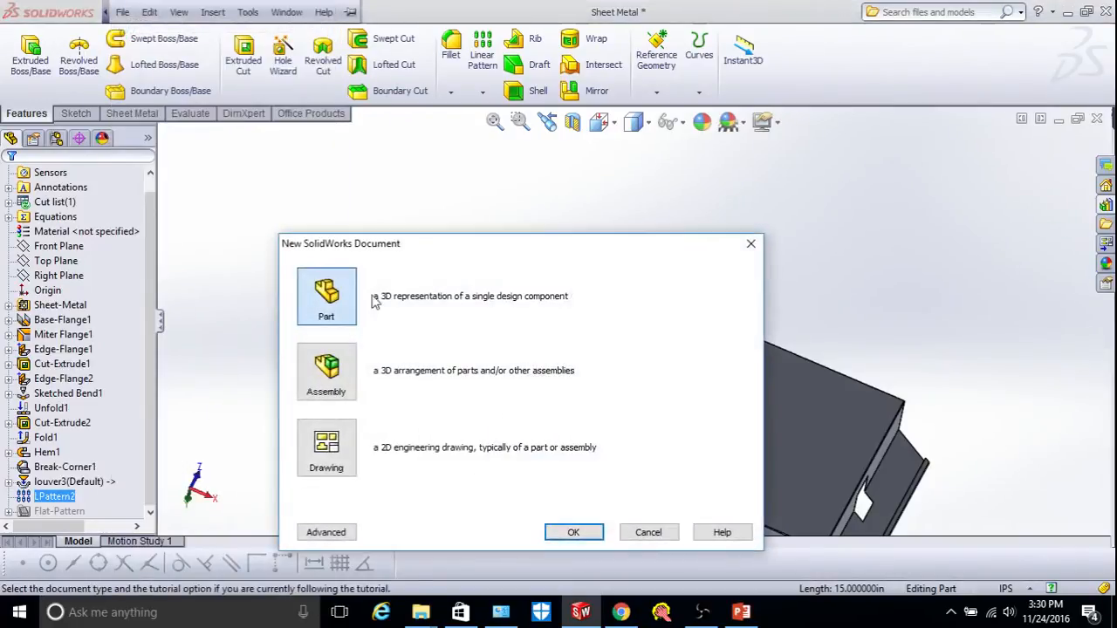
pyautogui.click(564, 532)
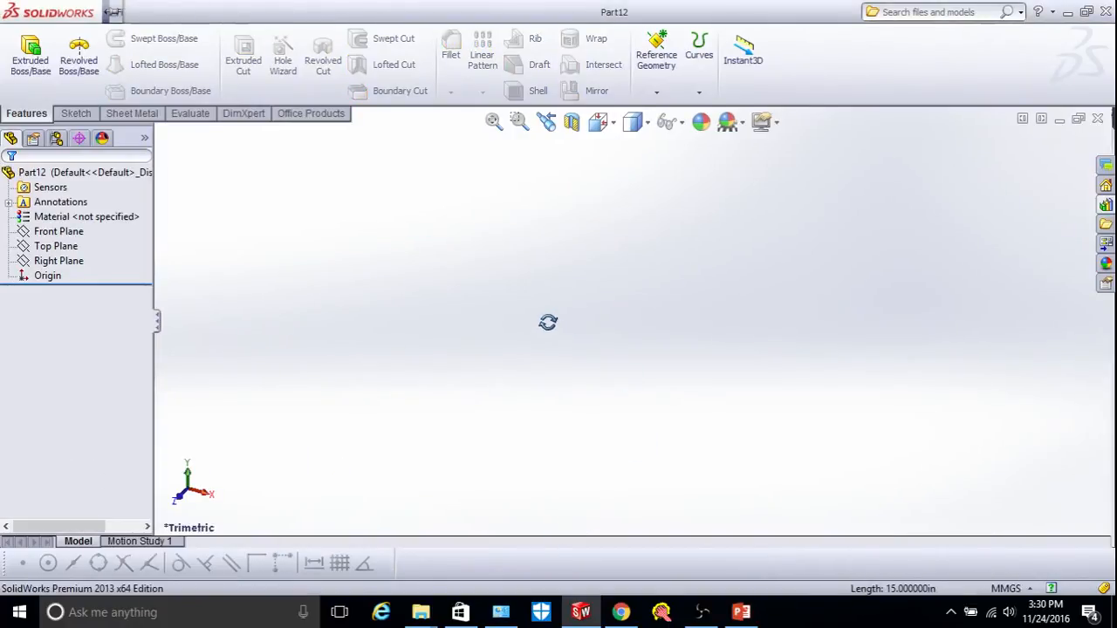
pyautogui.click(1008, 589)
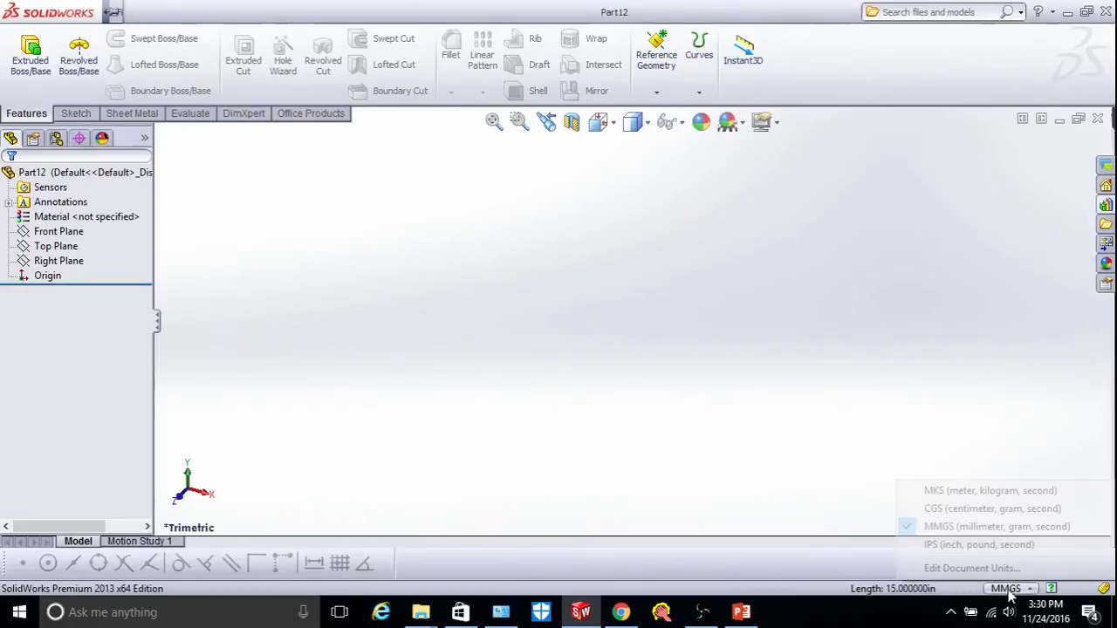
pyautogui.click(991, 546)
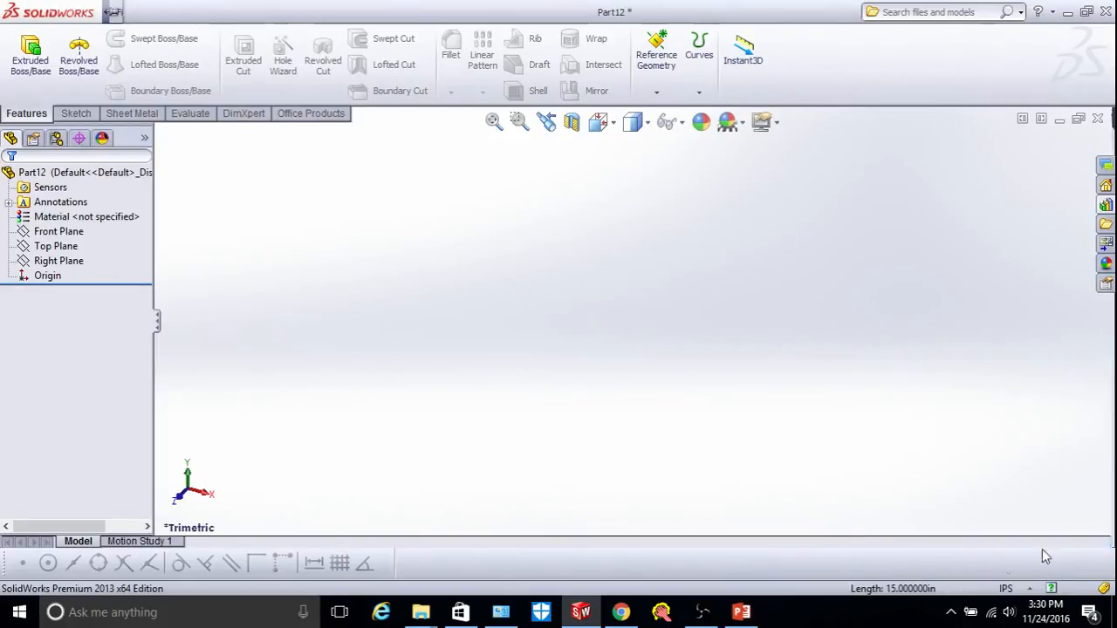
pyautogui.click(52, 232)
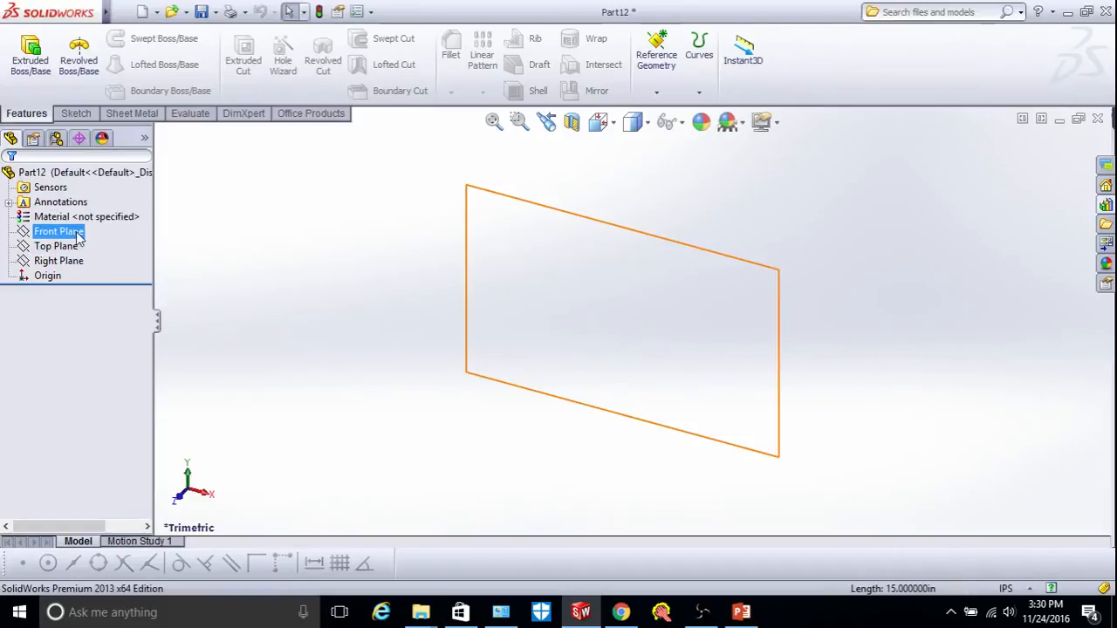
# Sketch a center rectangle at the origin on the Front Plane, viewed normal to it.
pyautogui.click(77, 234)
pyautogui.click(602, 122)
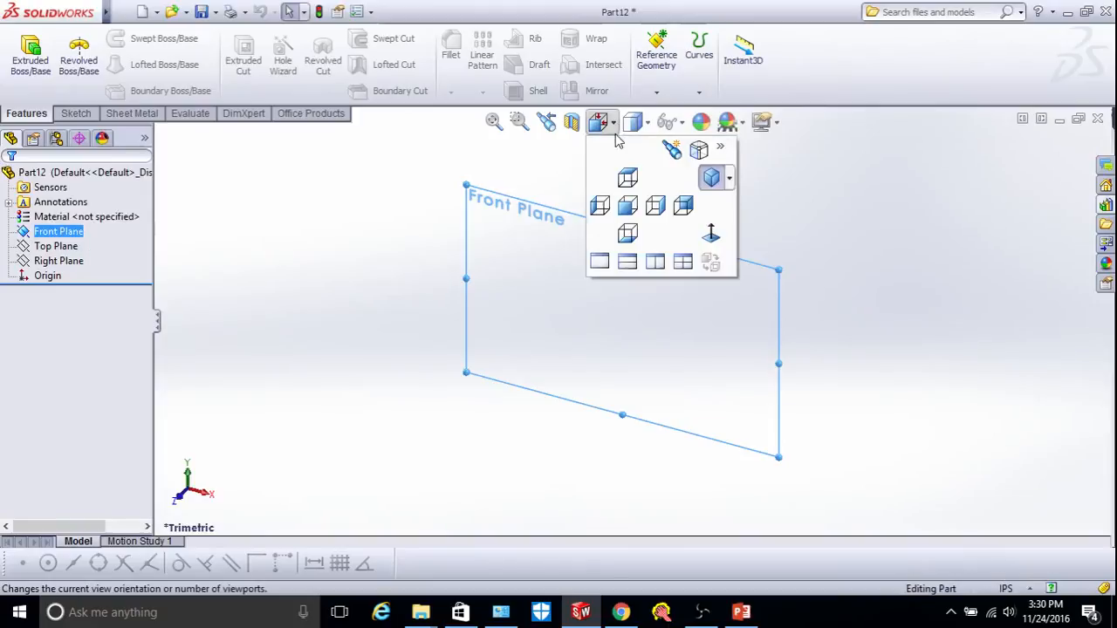
pyautogui.click(711, 233)
pyautogui.click(75, 113)
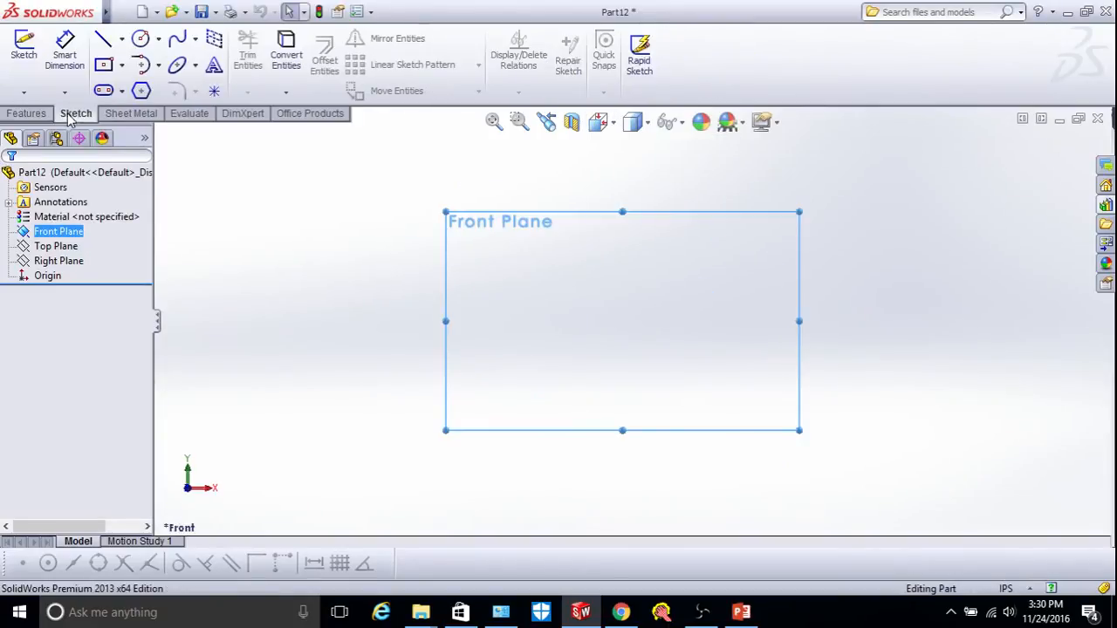
pyautogui.click(24, 54)
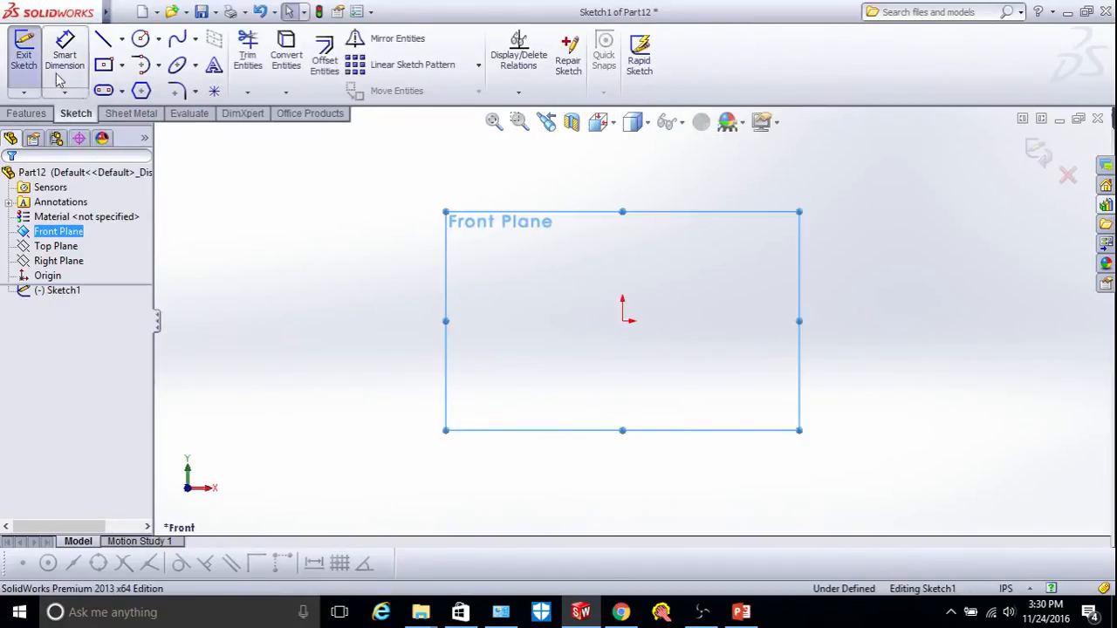
pyautogui.click(103, 64)
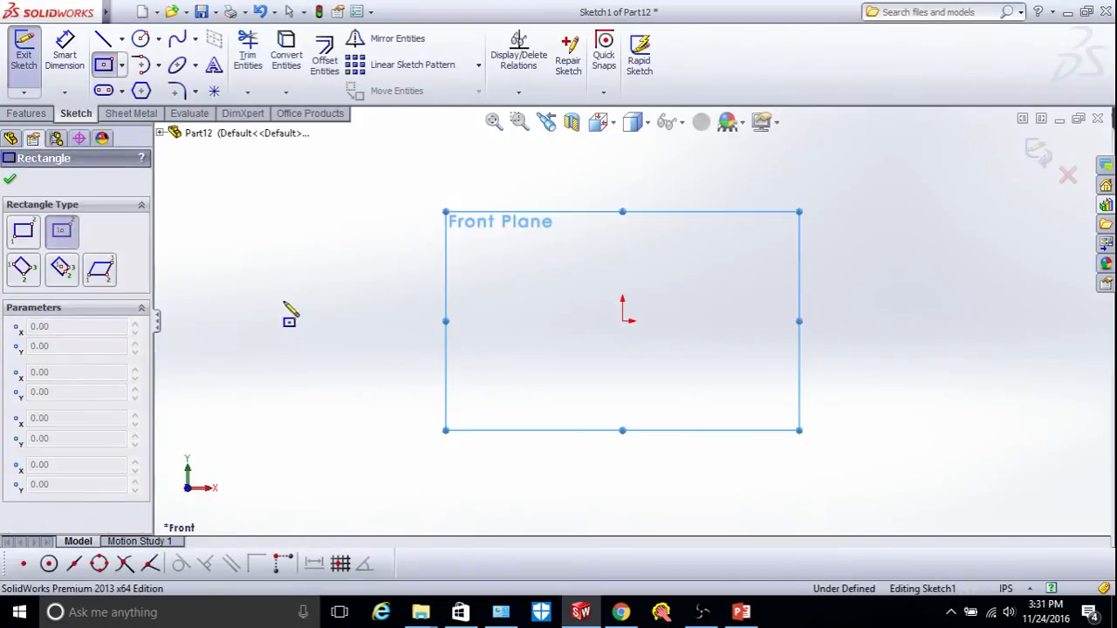
pyautogui.click(622, 320)
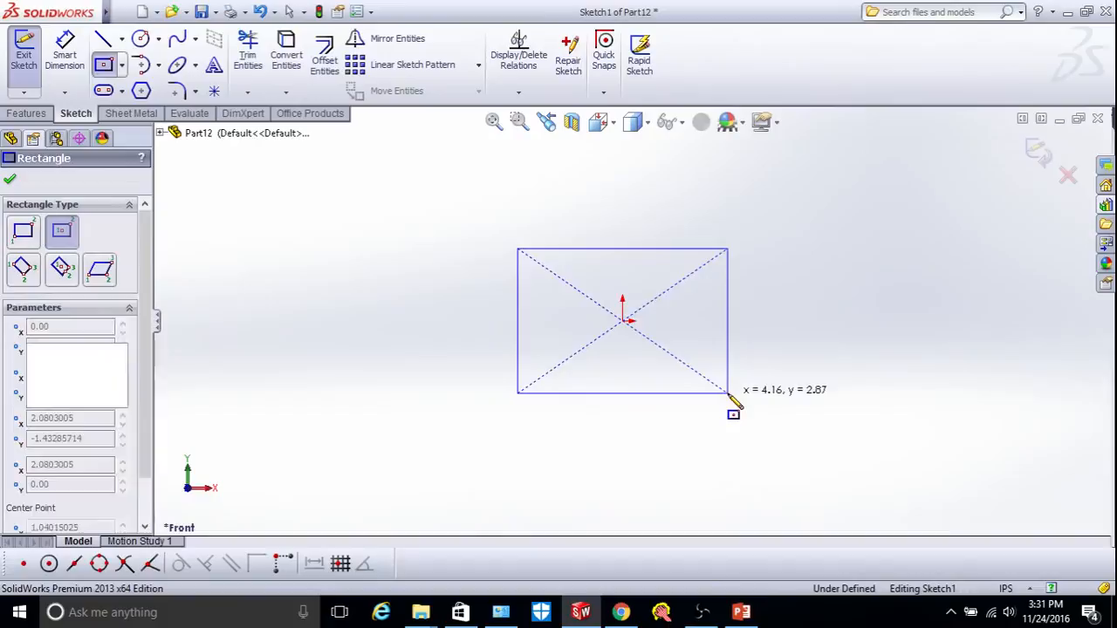
pyautogui.click(728, 392)
# Dimension the rectangle 1.50 in high and 2.00 in wide.
pyautogui.click(64, 54)
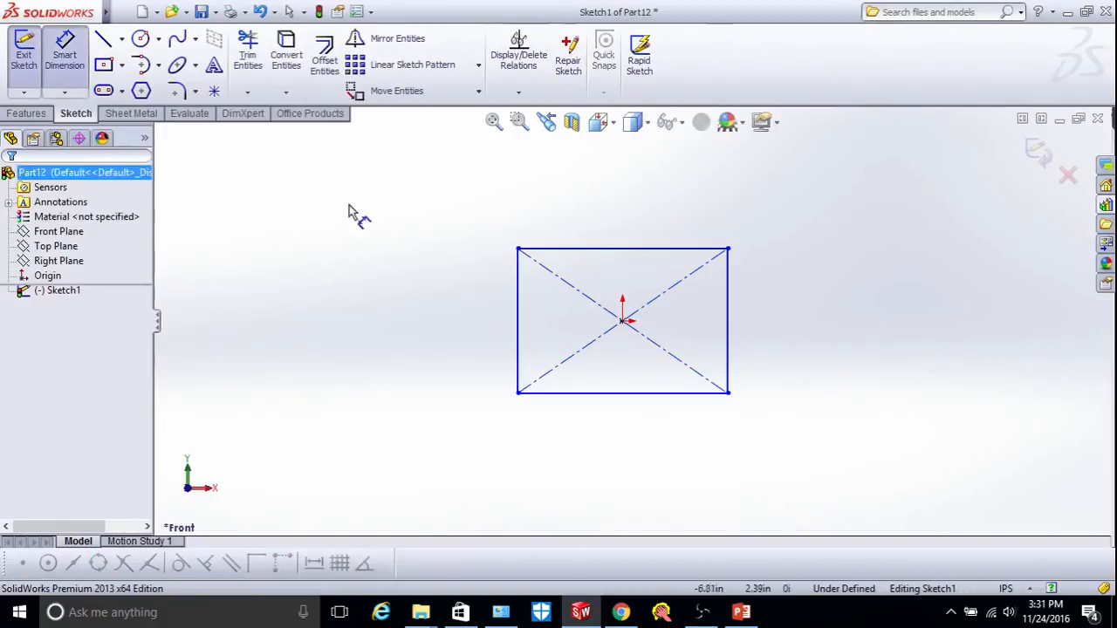
pyautogui.click(618, 250)
pyautogui.click(685, 393)
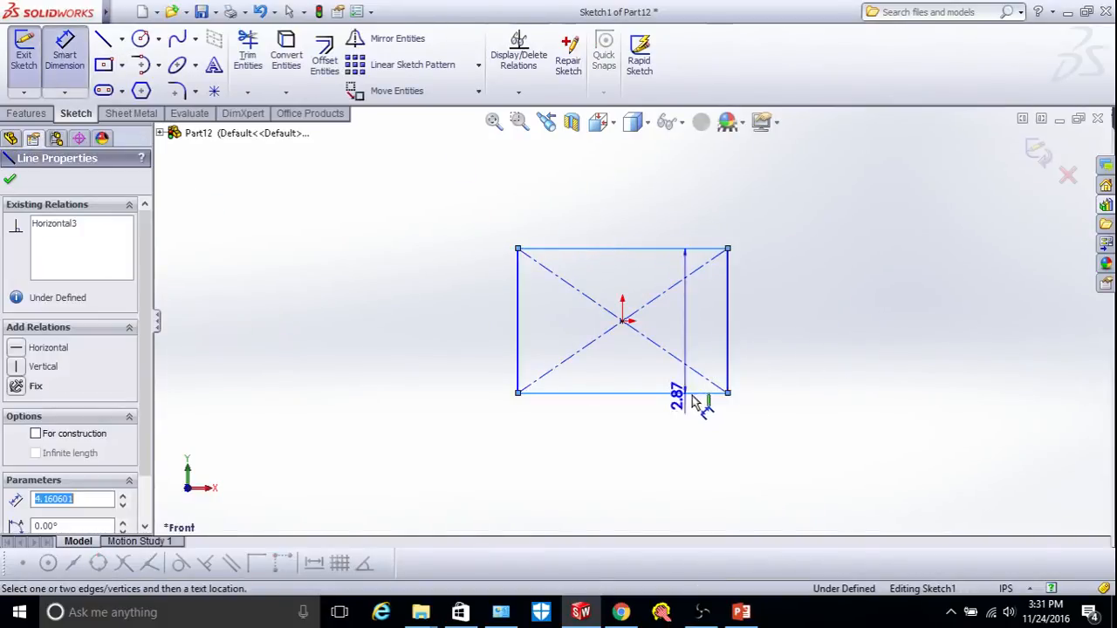
pyautogui.click(776, 375)
pyautogui.write('1.5')
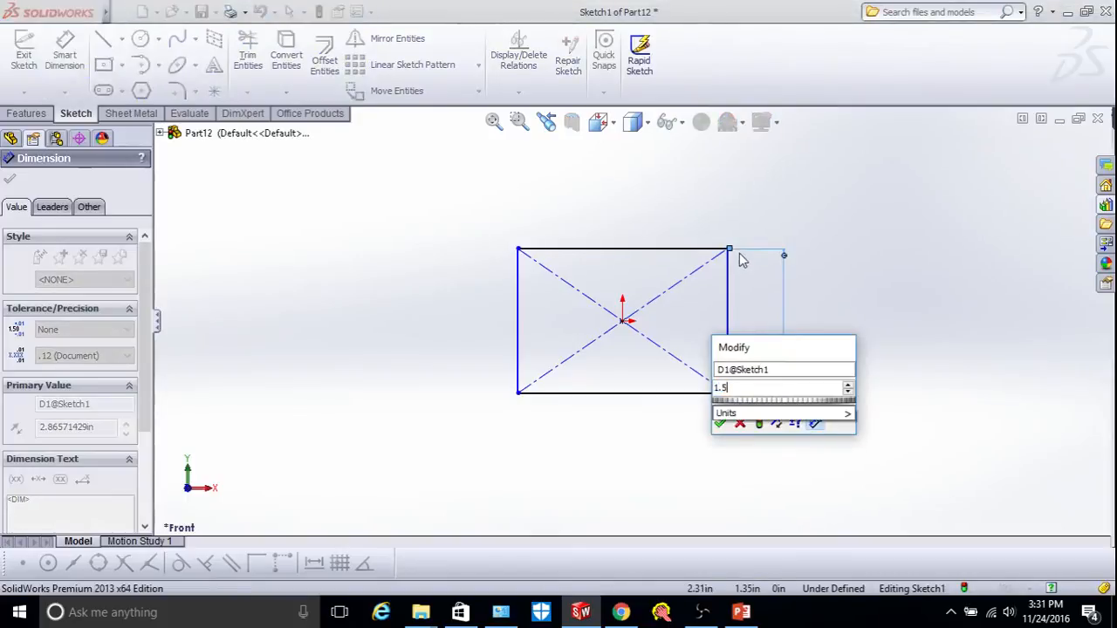
pyautogui.press('Return')
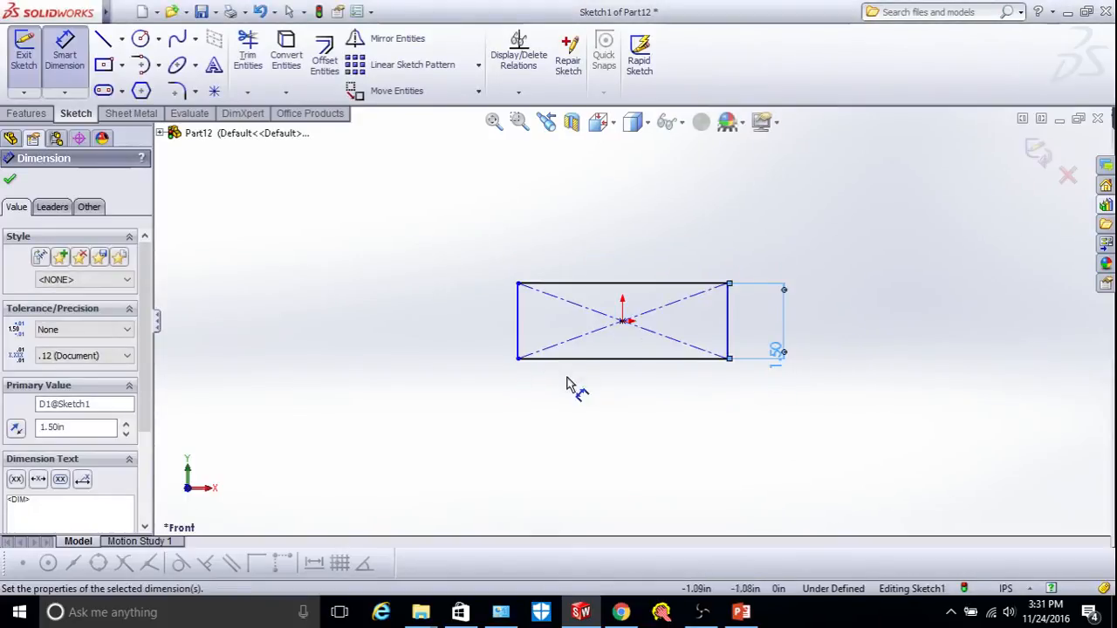
pyautogui.click(519, 340)
pyautogui.click(728, 349)
pyautogui.click(720, 414)
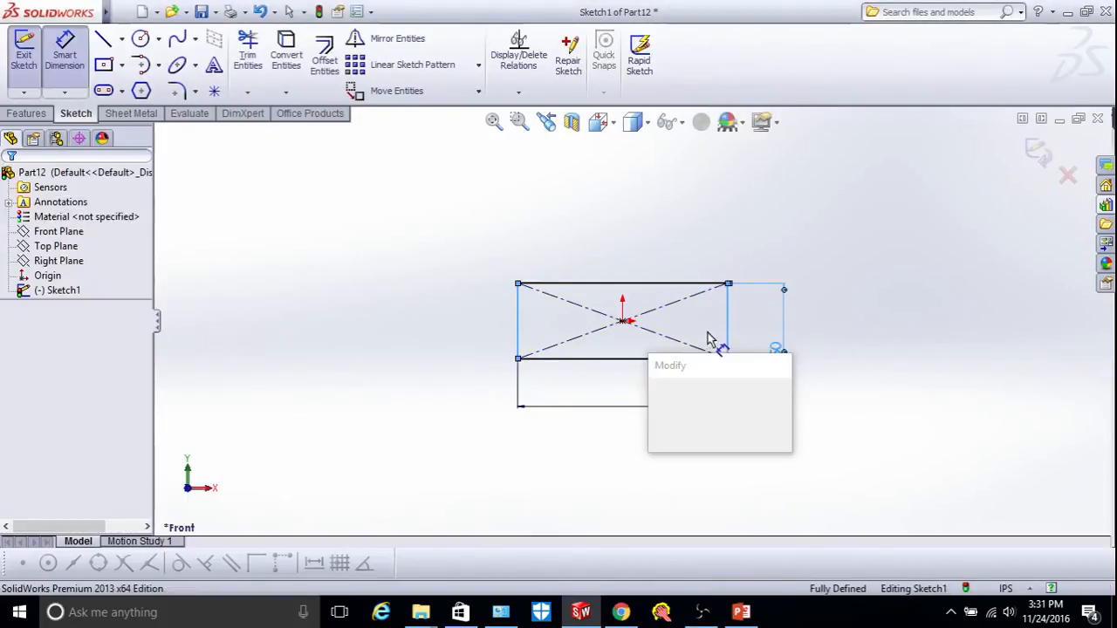
pyautogui.write('2')
pyautogui.press('Return')
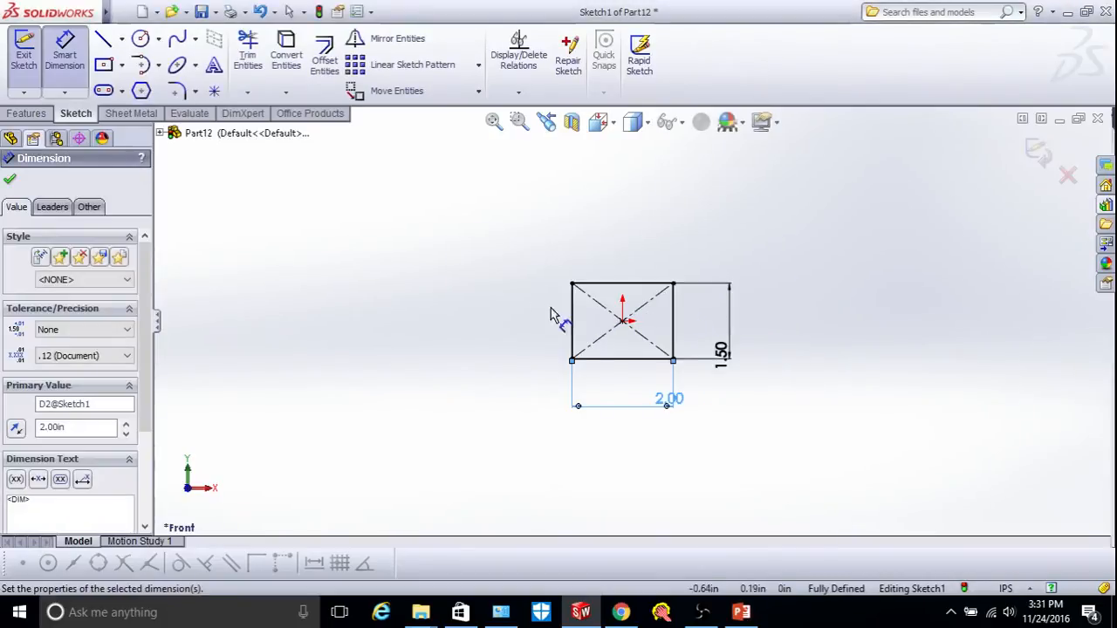
pyautogui.click(10, 180)
# Extrude the rectangle 0.10 in into a thin plate and view it face-on.
pyautogui.click(27, 114)
pyautogui.click(49, 75)
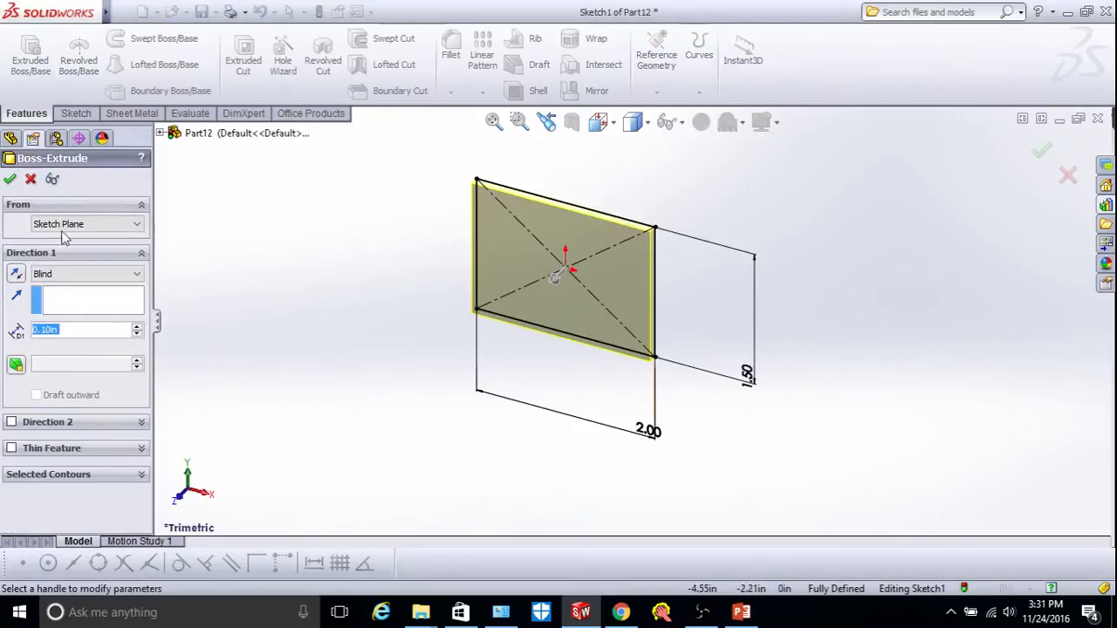
pyautogui.click(11, 180)
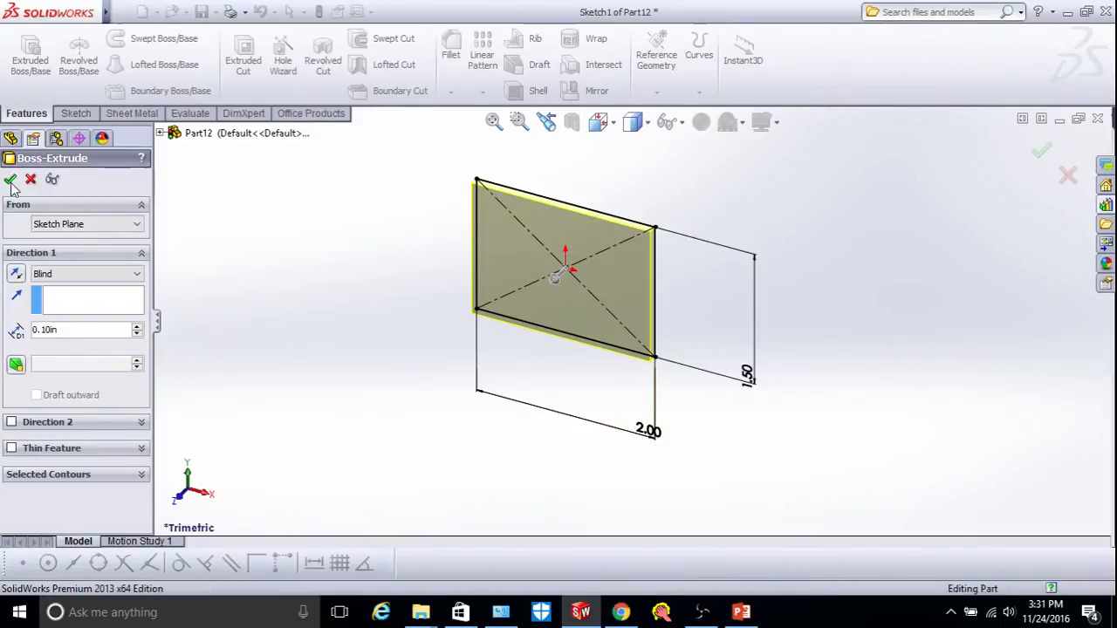
pyautogui.click(635, 122)
pyautogui.moveTo(607, 124)
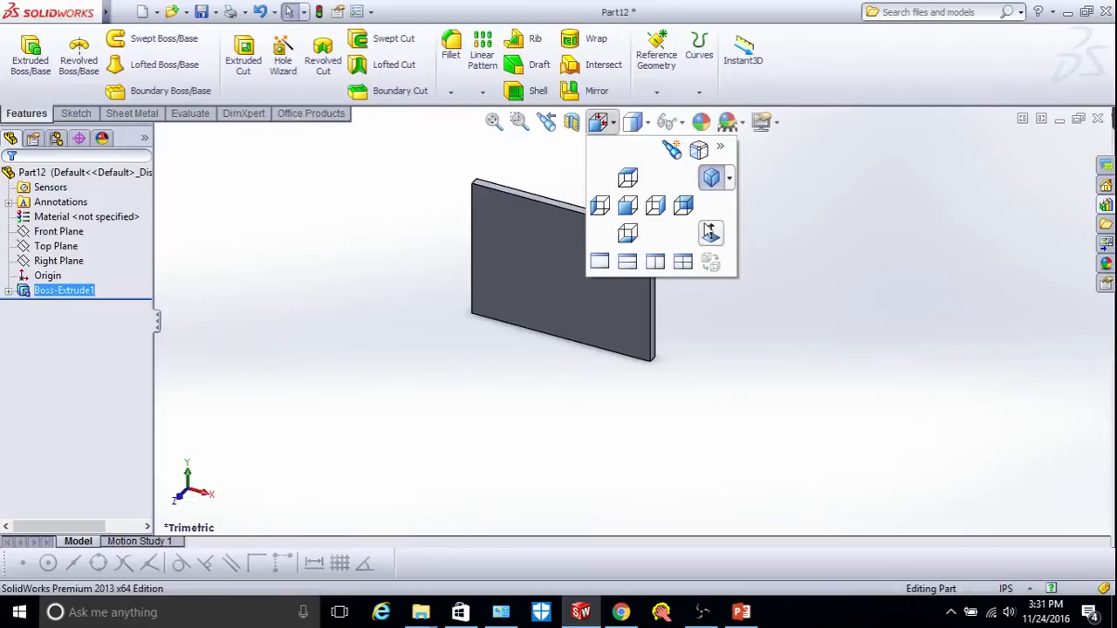
pyautogui.click(711, 233)
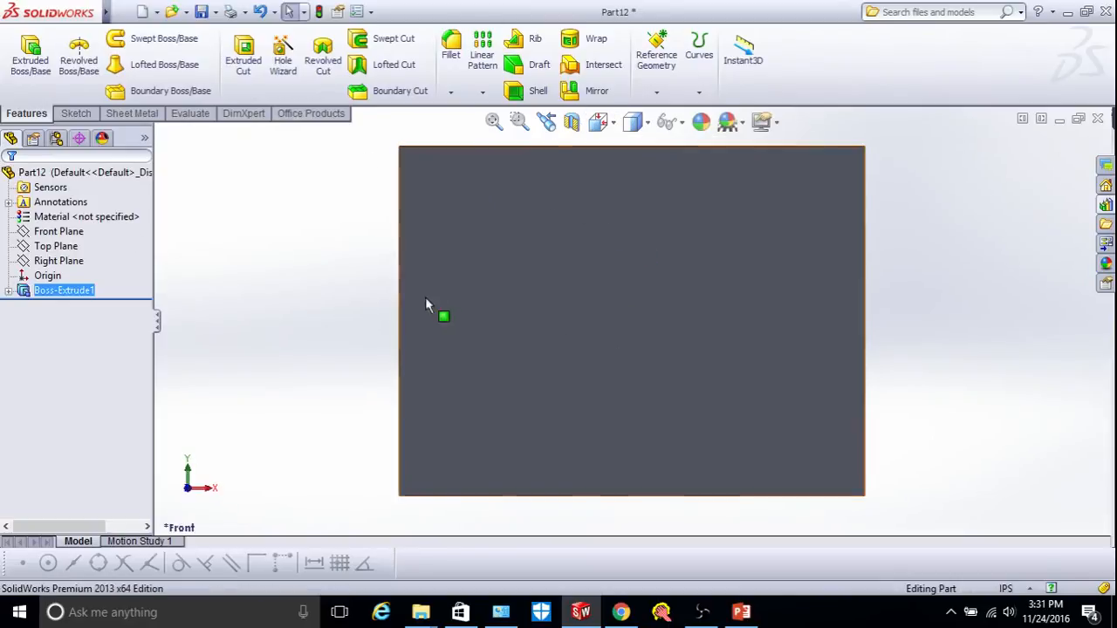
# Sketch a small circle near the top-left corner of the plate's front face.
pyautogui.click(458, 297)
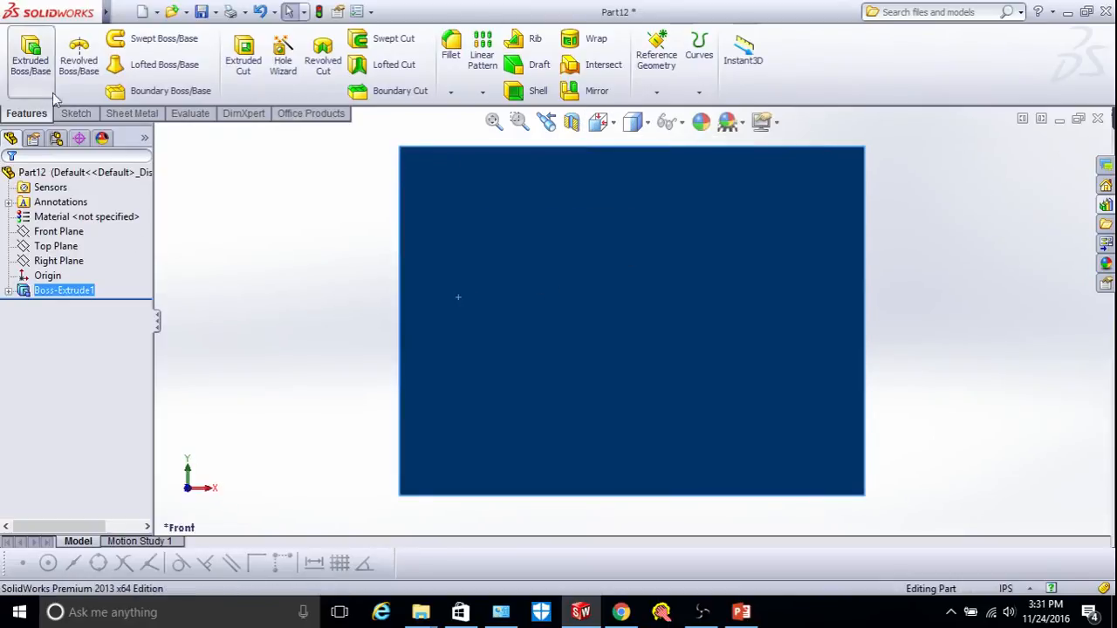
pyautogui.click(76, 114)
pyautogui.click(24, 54)
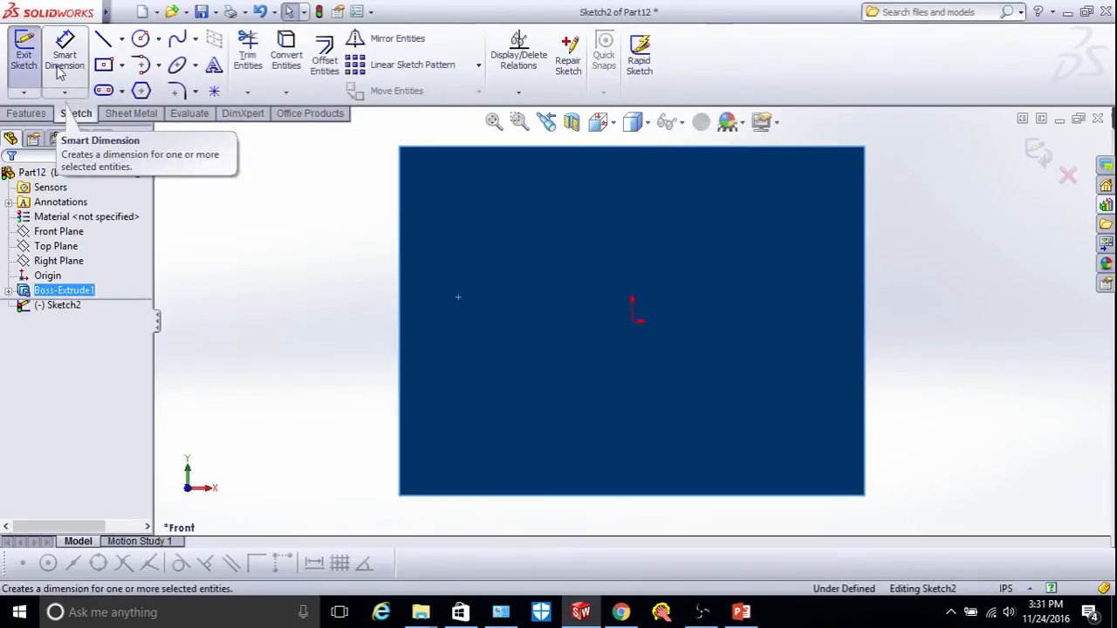
pyautogui.click(141, 40)
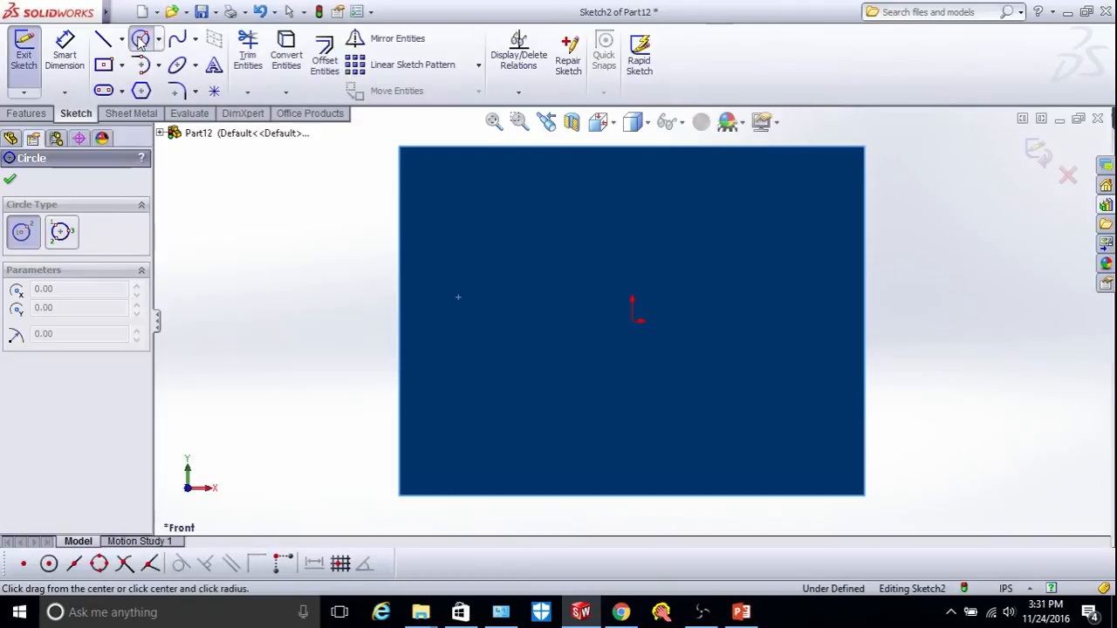
pyautogui.moveTo(451, 196); pyautogui.dragTo(472, 209)
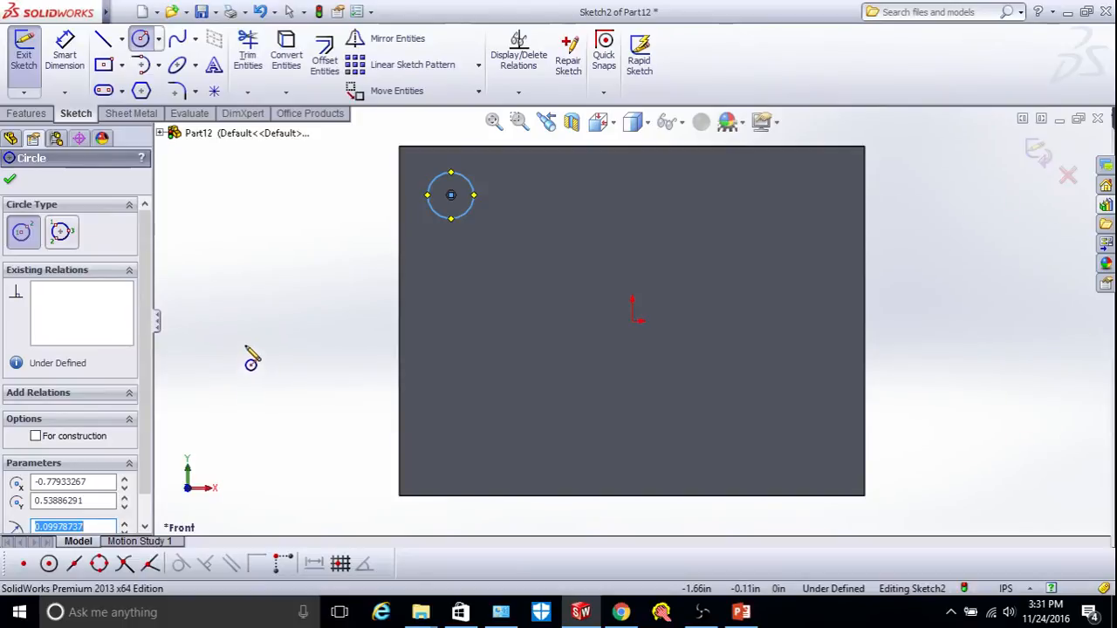
pyautogui.write('0.10')
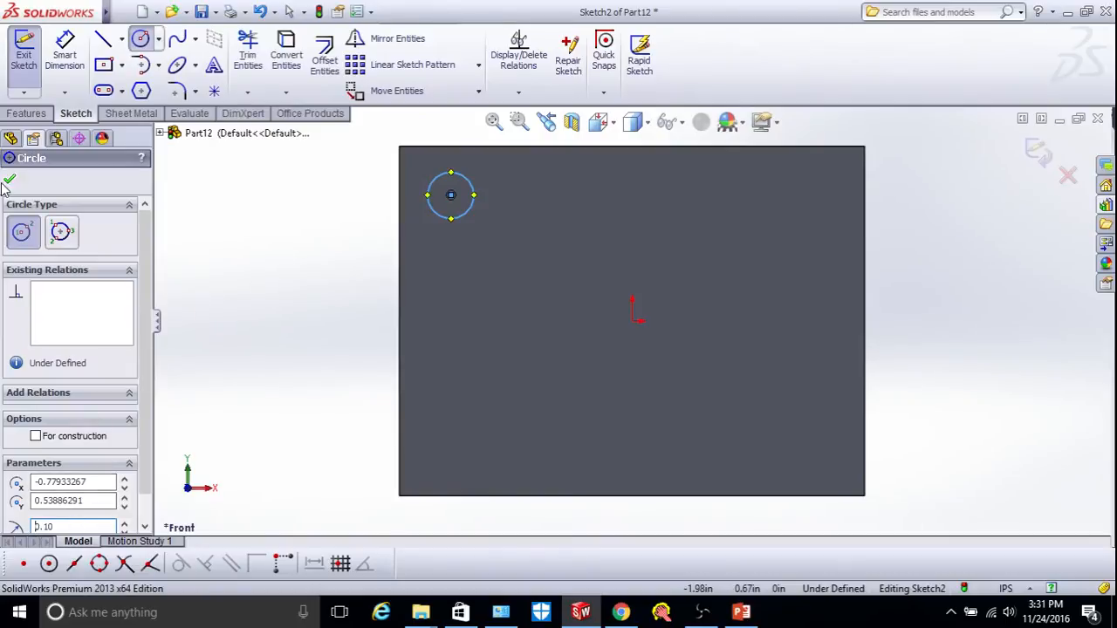
# Dimension the circle's centre 0.20 in from the top edge and 0.20 in from the left edge.
pyautogui.click(67, 54)
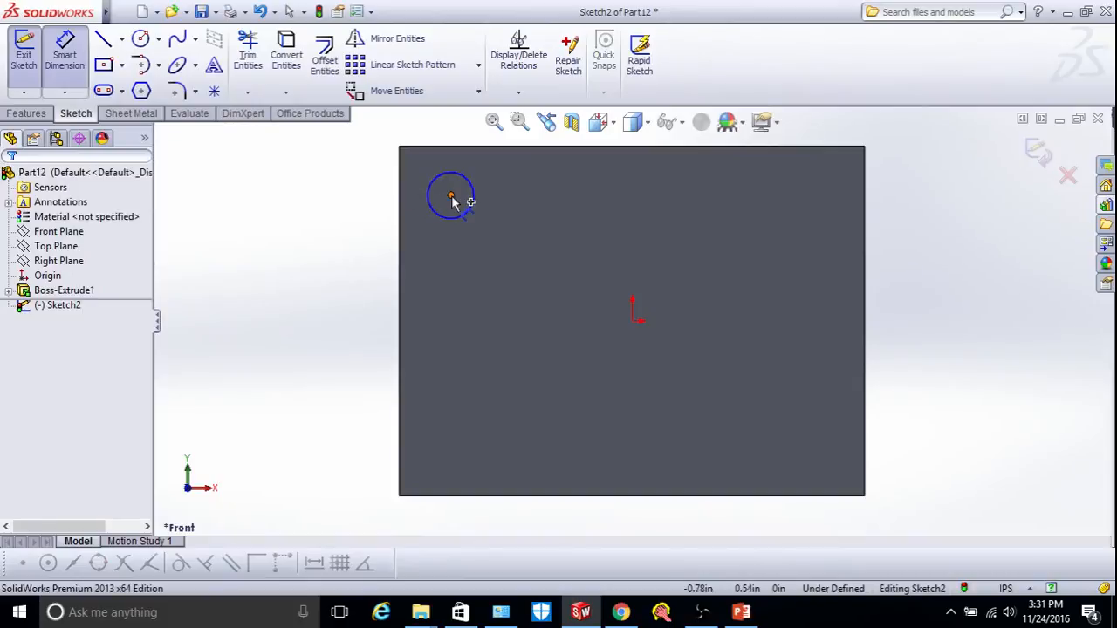
pyautogui.click(451, 197)
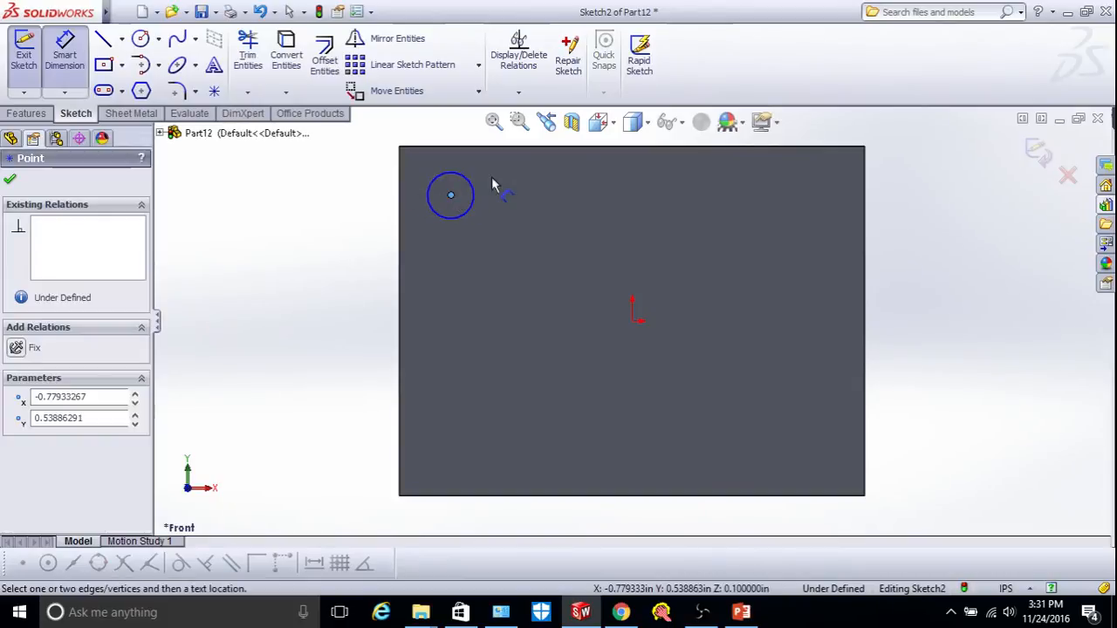
pyautogui.click(472, 147)
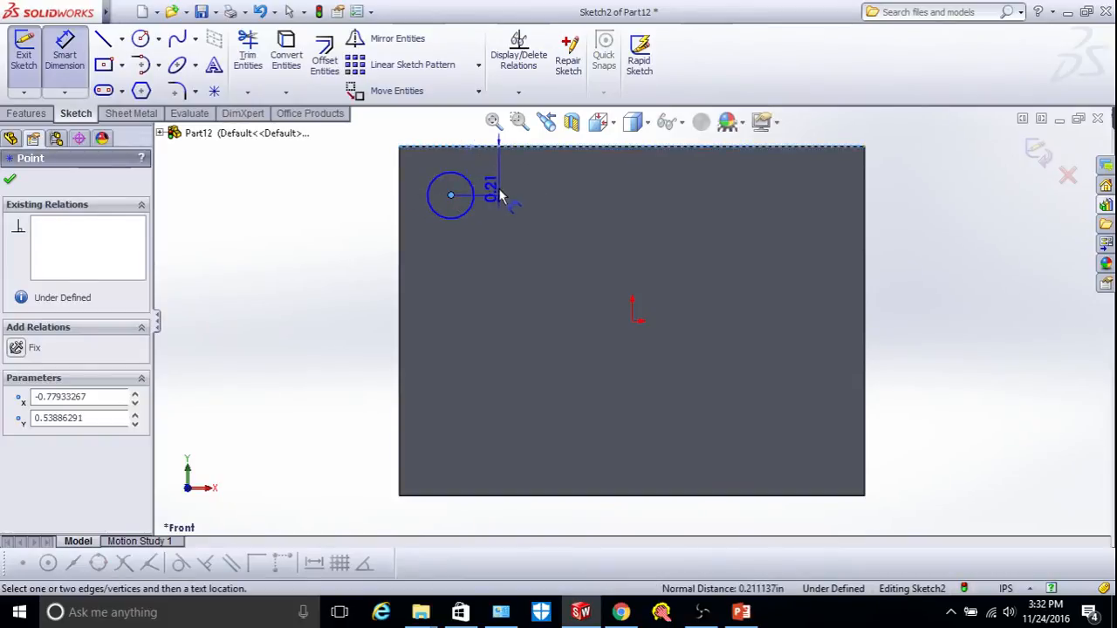
pyautogui.click(498, 161)
pyautogui.write('0.2')
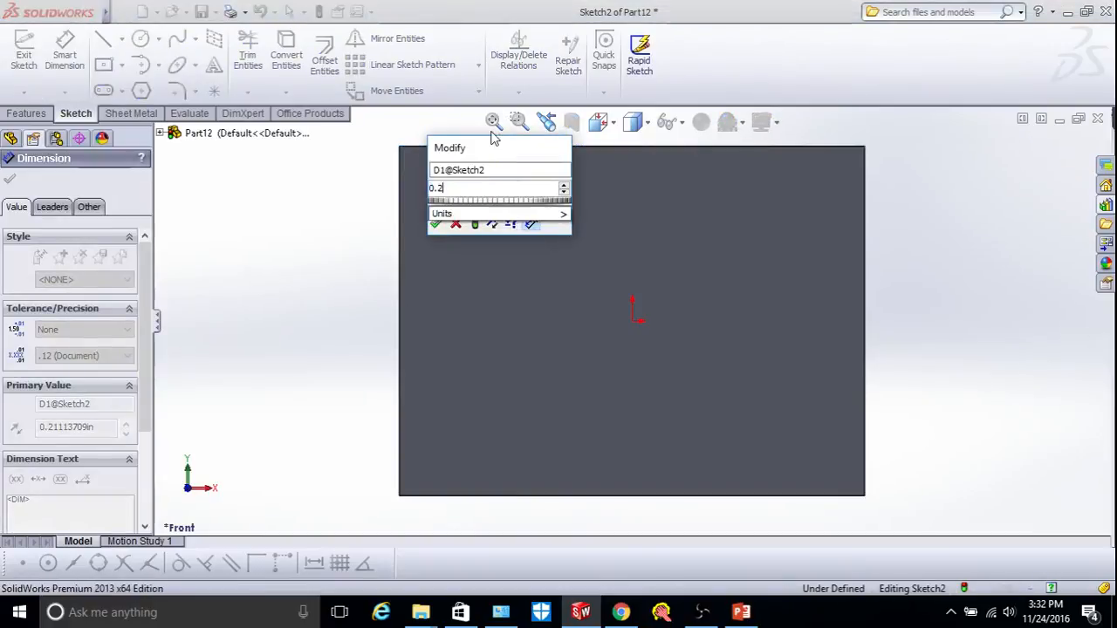
pyautogui.press('Return')
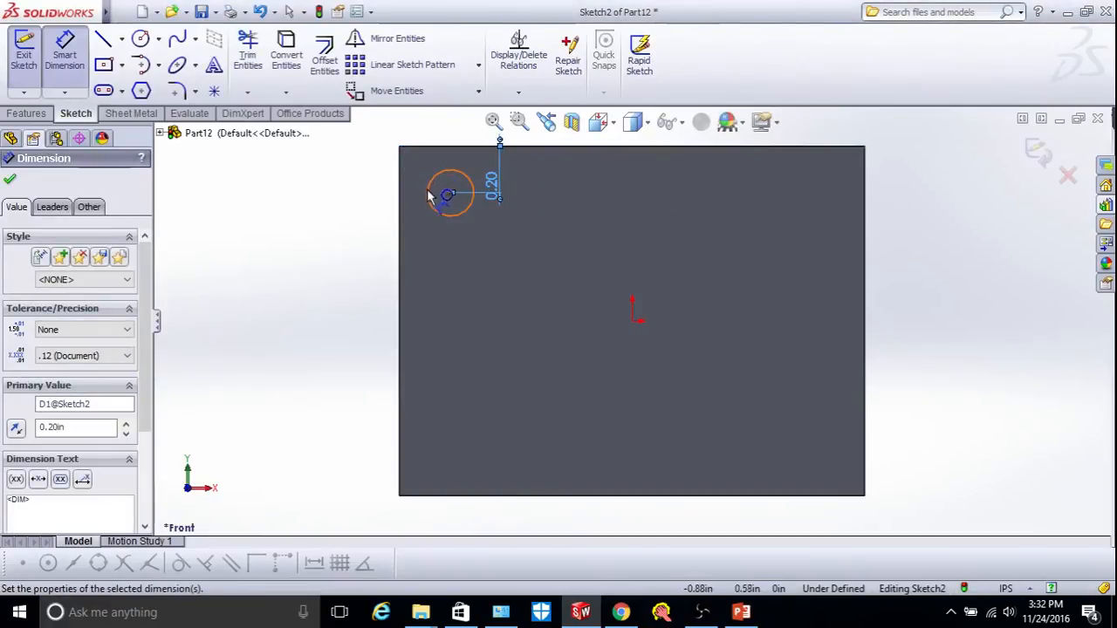
pyautogui.click(450, 194)
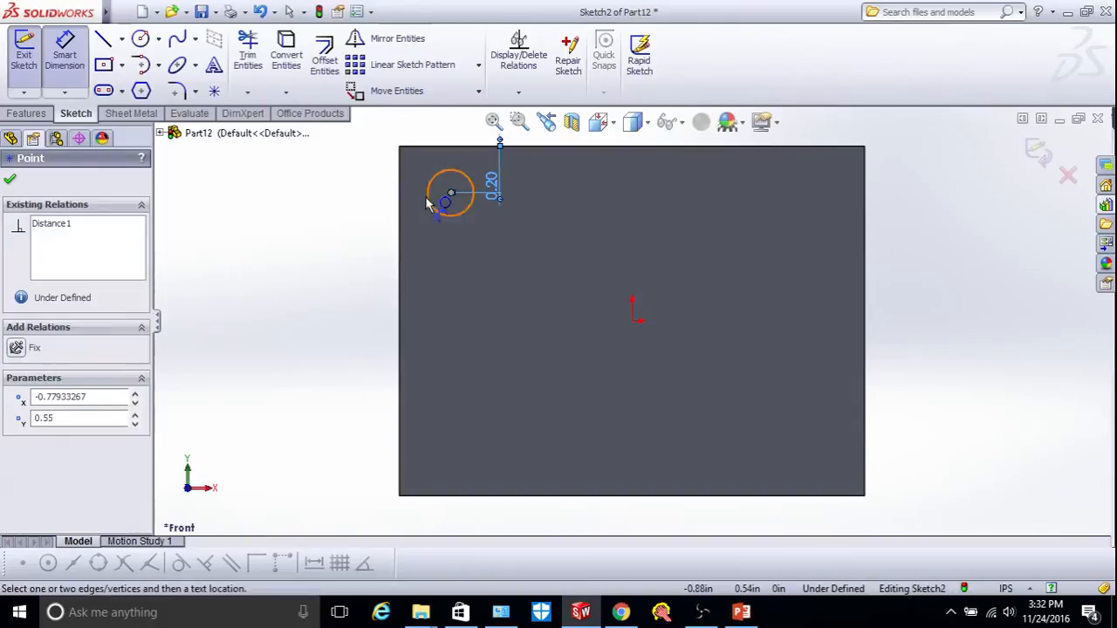
pyautogui.click(401, 216)
pyautogui.click(433, 240)
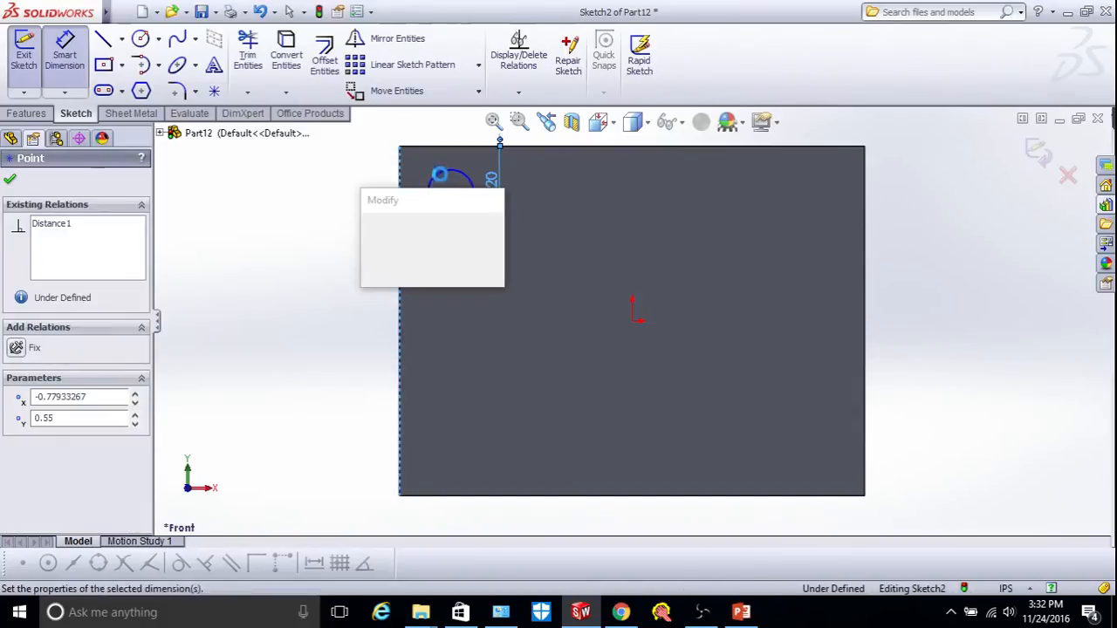
pyautogui.write('0.2')
pyautogui.press('Return')
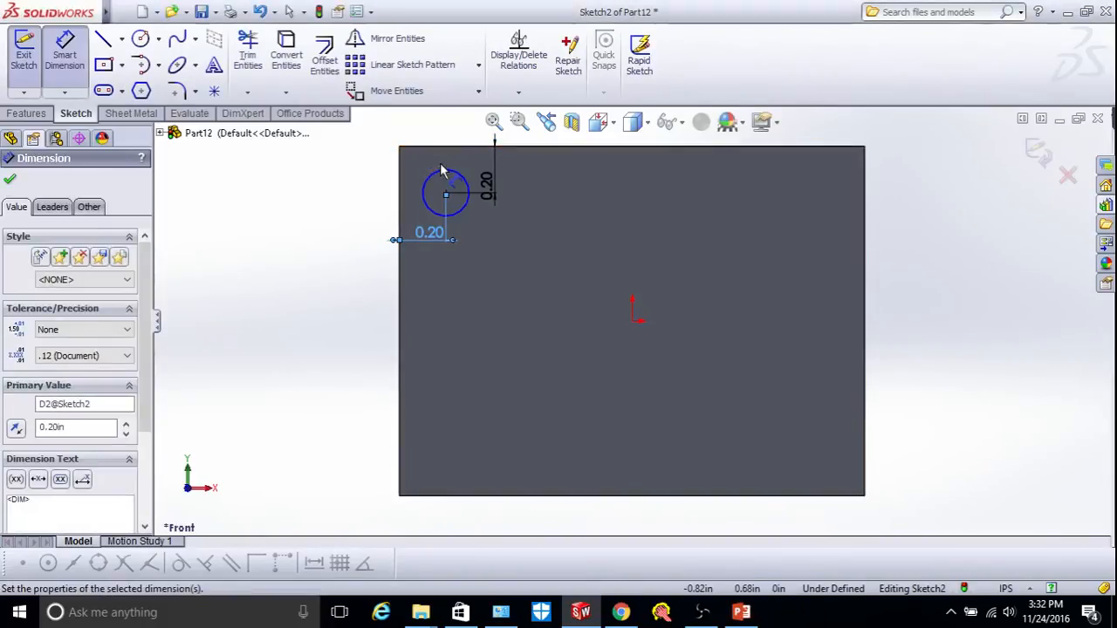
pyautogui.click(10, 179)
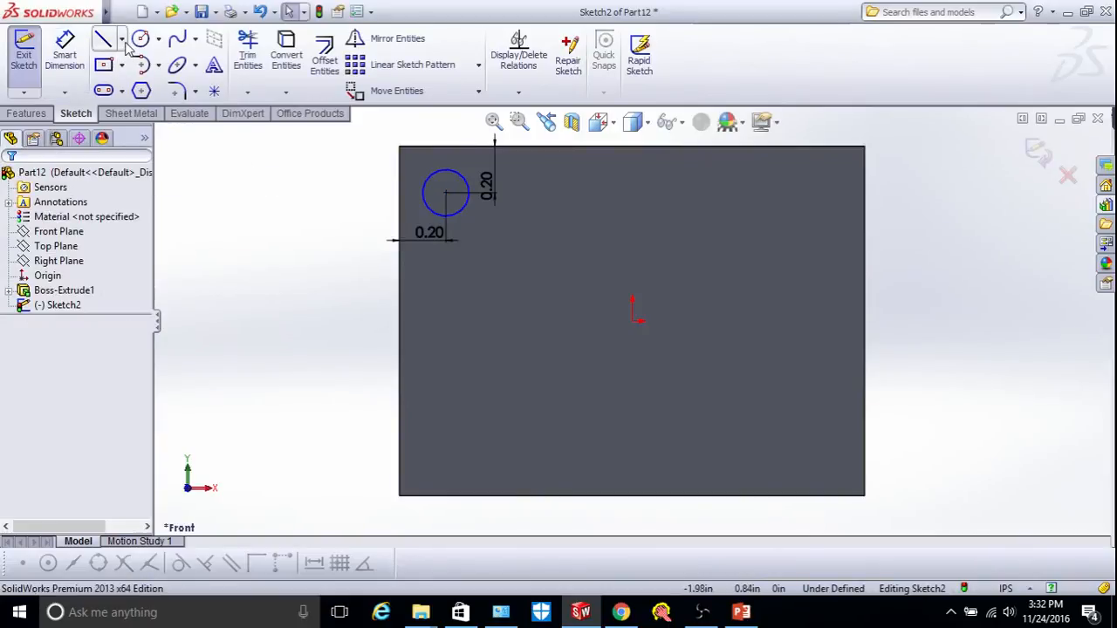
pyautogui.click(123, 40)
# Draw vertical and horizontal construction centerlines through the middle of the plate.
pyautogui.click(142, 77)
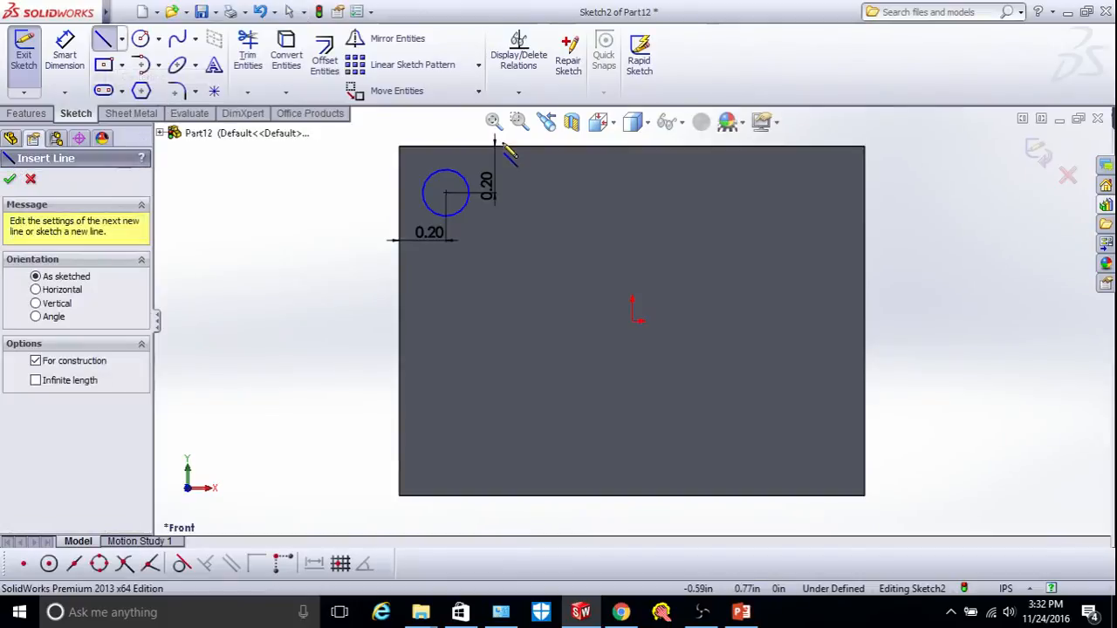
pyautogui.click(632, 145)
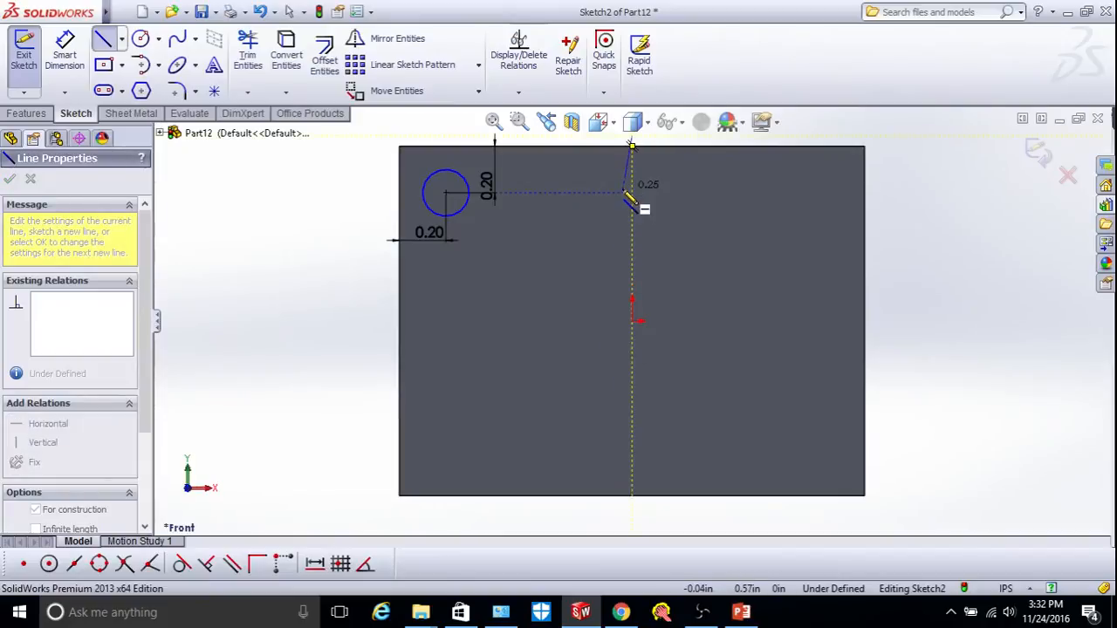
pyautogui.click(632, 522)
pyautogui.rightClick(699, 377)
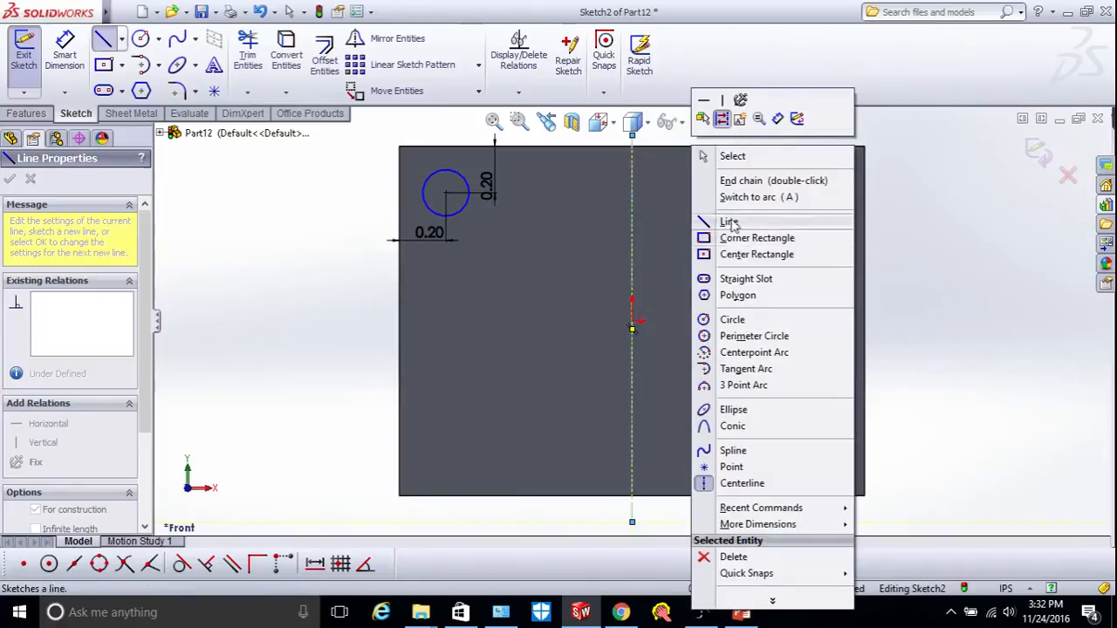
pyautogui.click(740, 482)
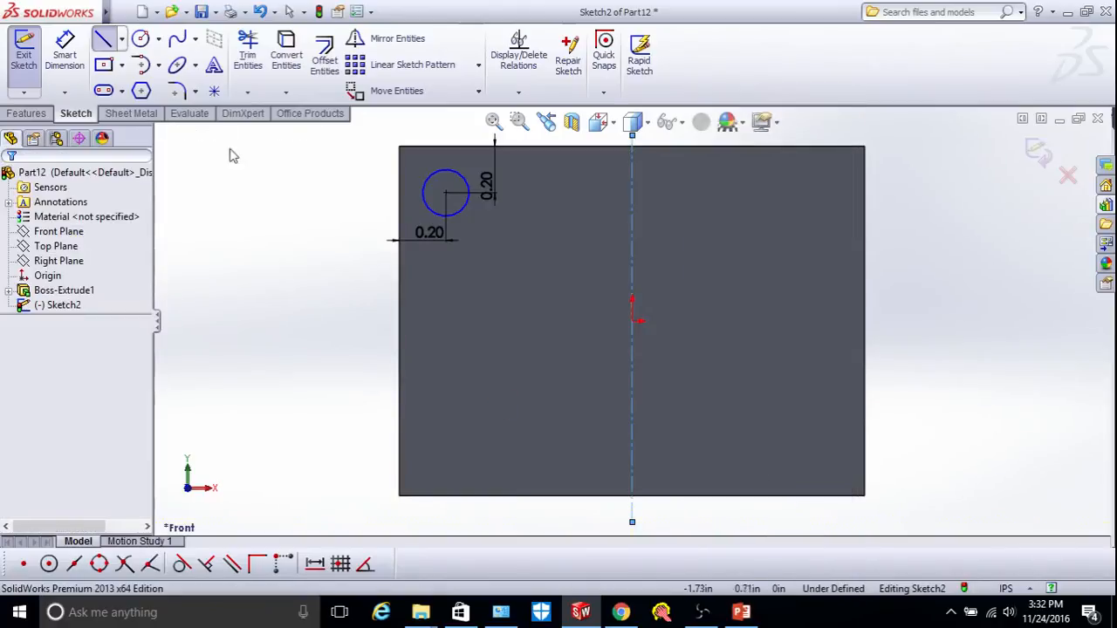
pyautogui.click(122, 40)
pyautogui.click(143, 76)
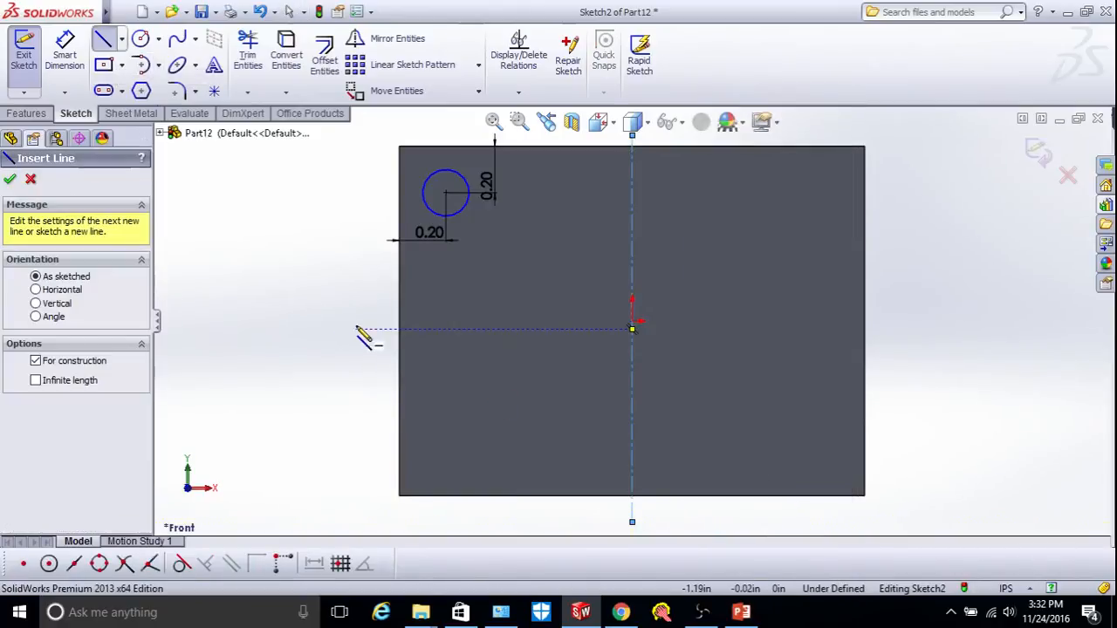
pyautogui.click(357, 322)
pyautogui.click(915, 321)
pyautogui.rightClick(916, 321)
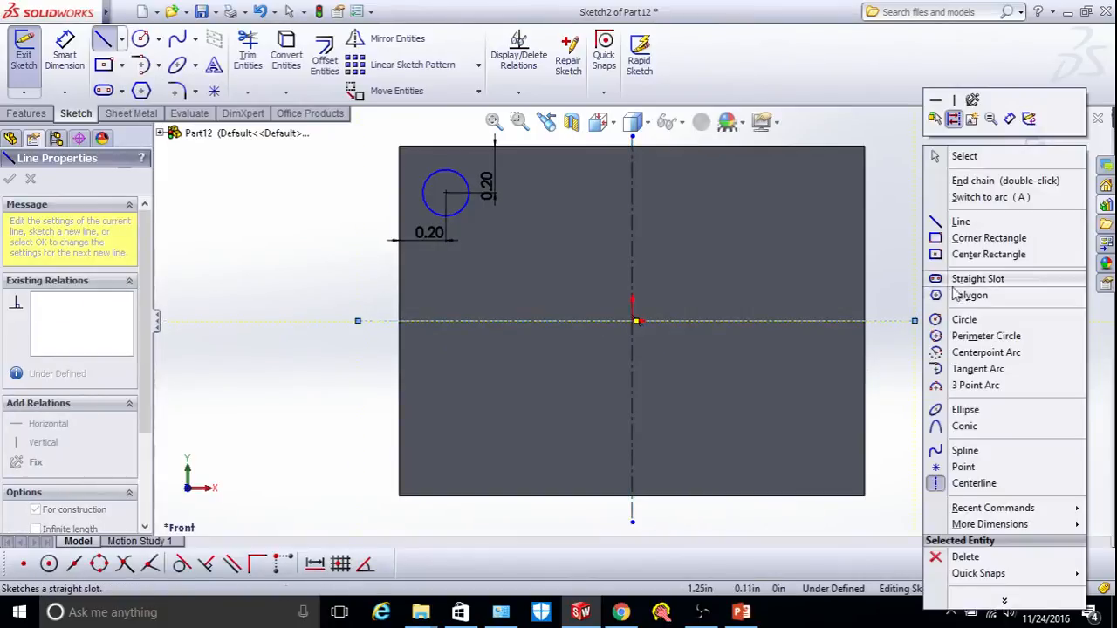
pyautogui.click(954, 487)
pyautogui.press('Escape')
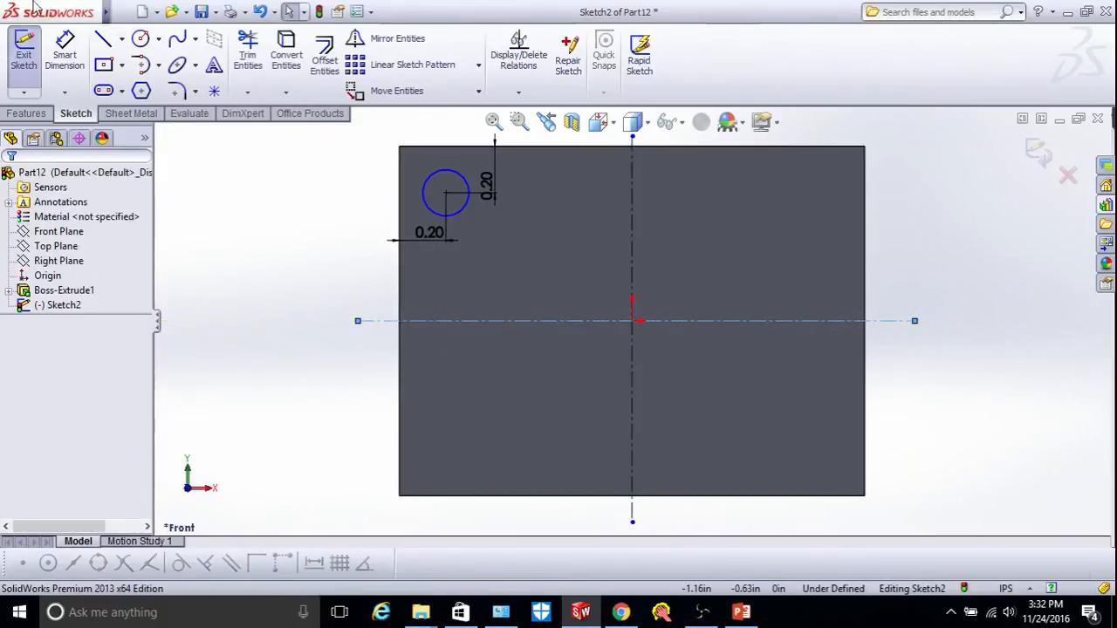
# Mirror the circle across the vertical centerline to add a top-right circle.
pyautogui.click(387, 43)
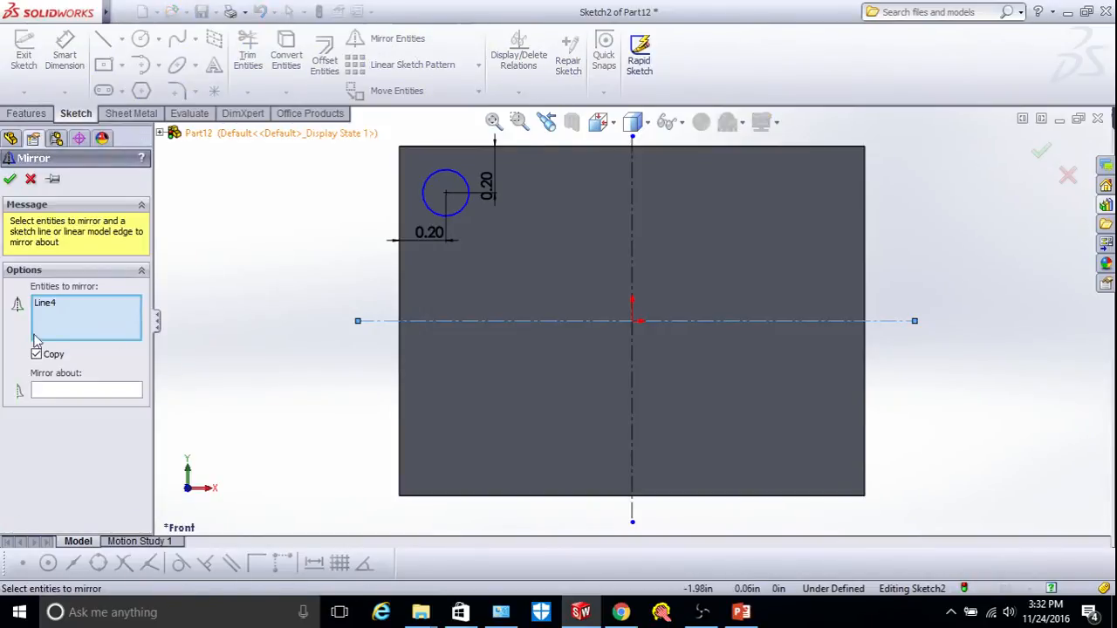
pyautogui.click(42, 305)
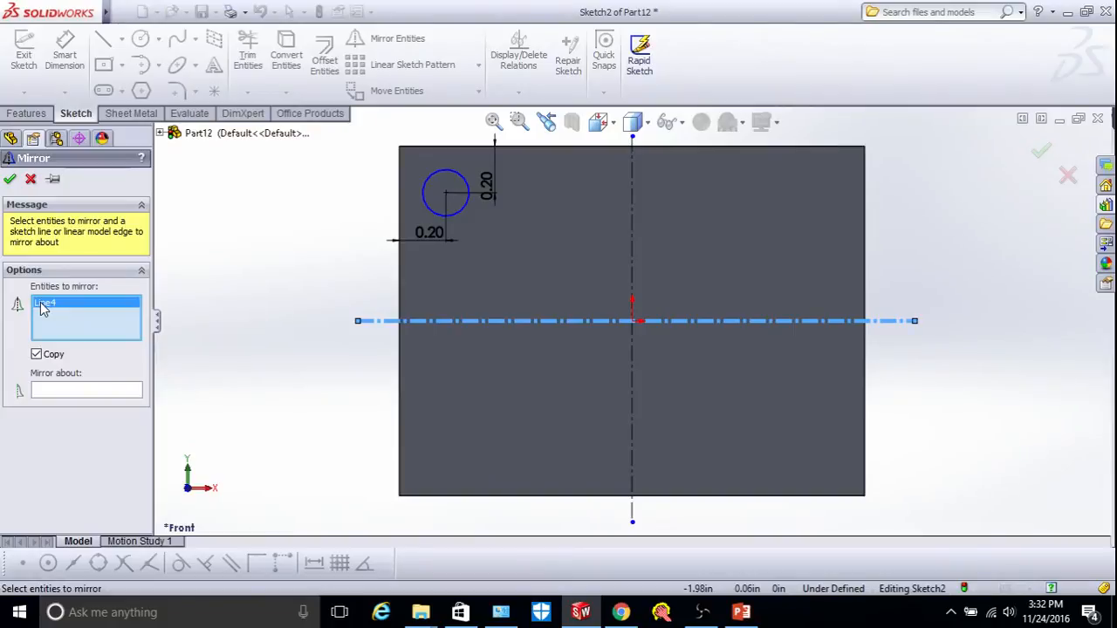
pyautogui.press('Delete')
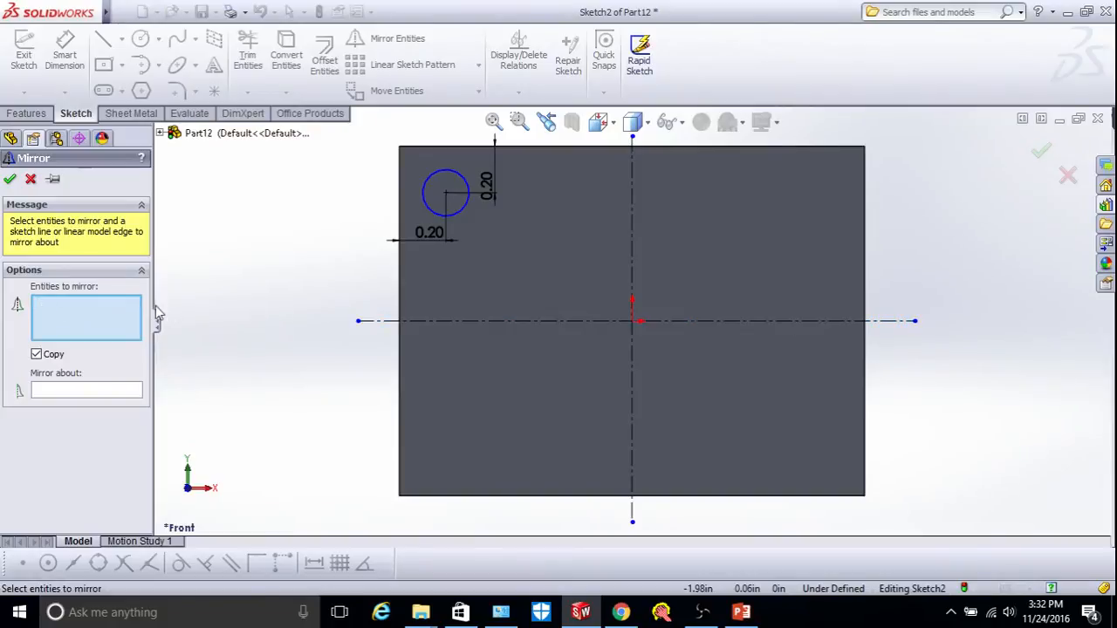
pyautogui.click(436, 217)
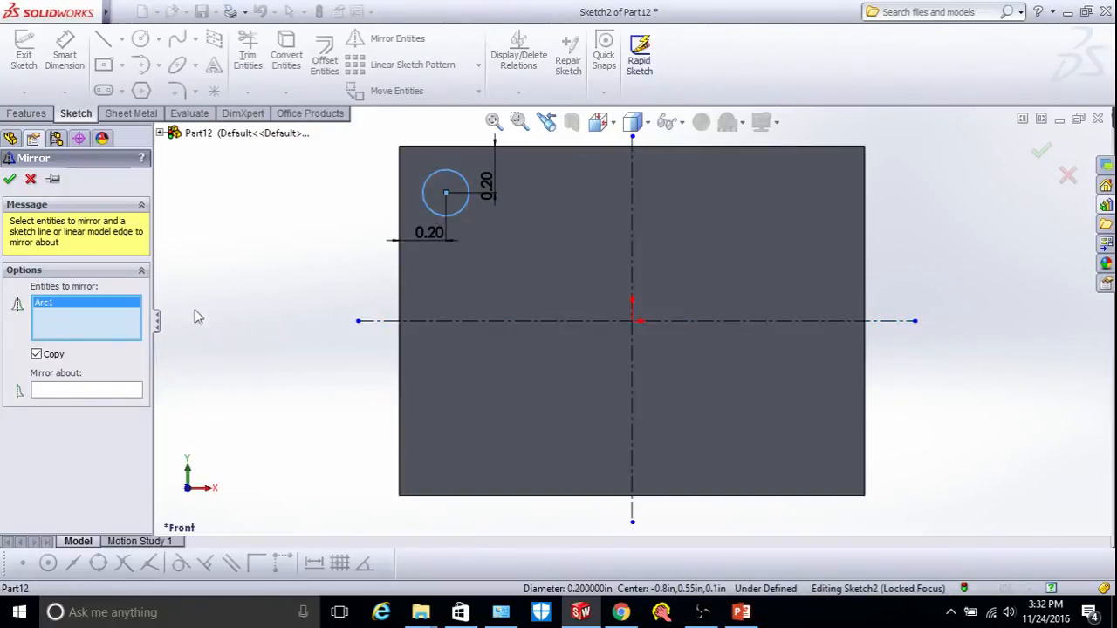
pyautogui.click(80, 390)
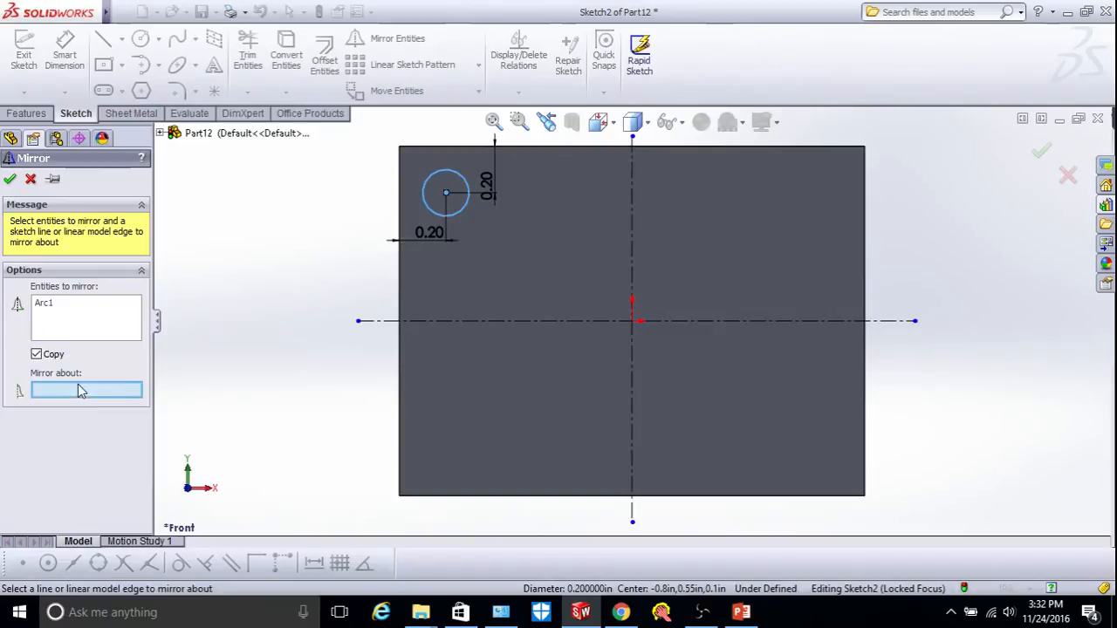
pyautogui.click(631, 244)
pyautogui.click(9, 180)
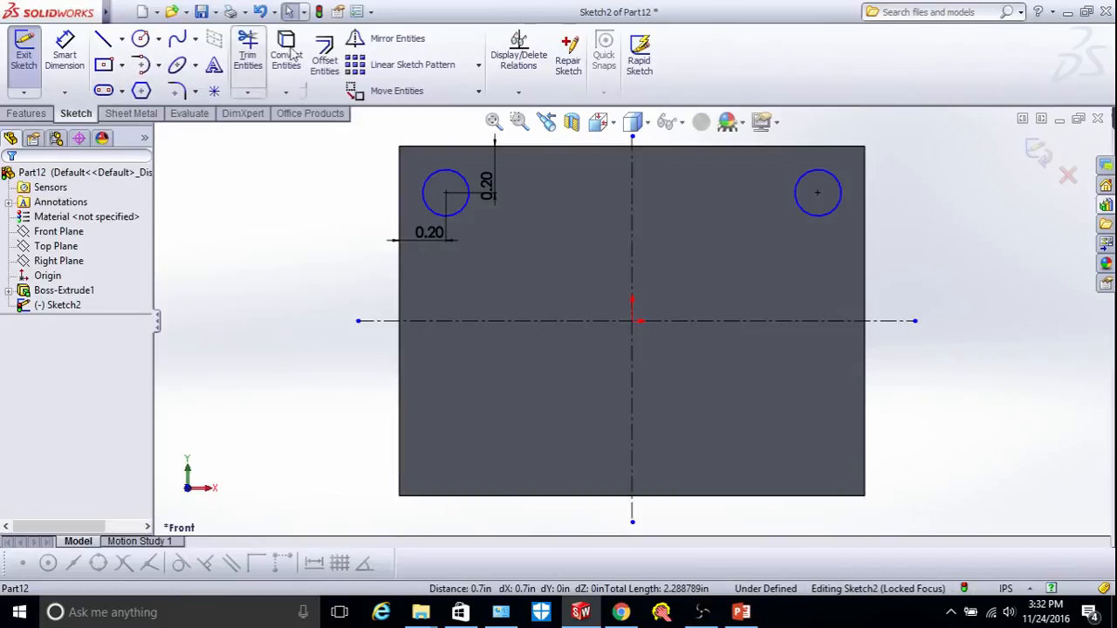
# Mirror both top circles across the horizontal centerline to add the two bottom circles.
pyautogui.click(394, 38)
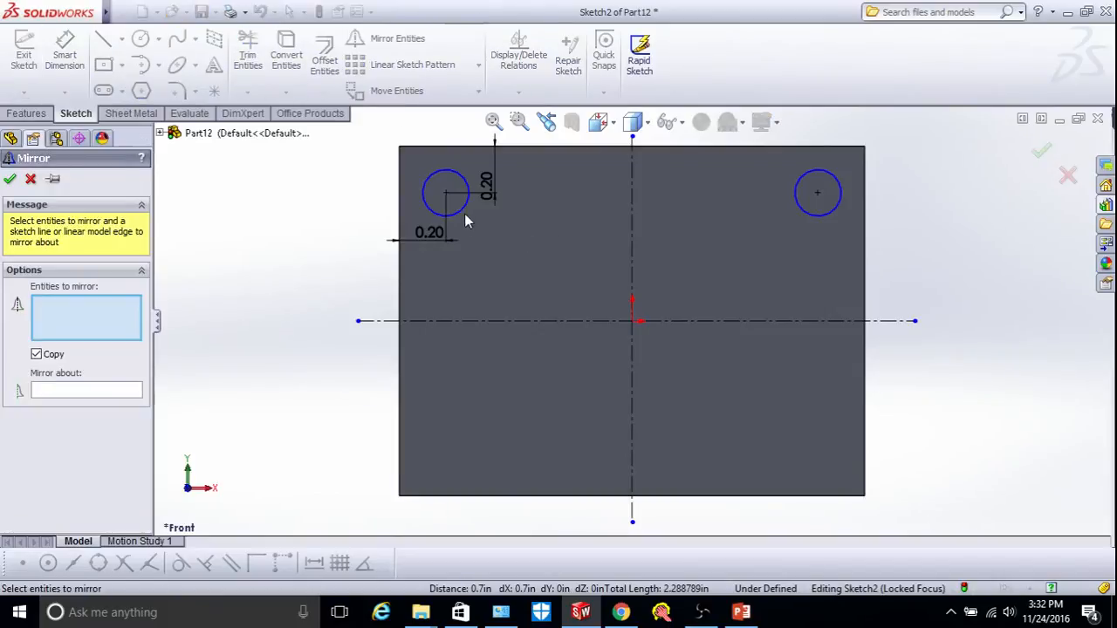
pyautogui.click(464, 207)
pyautogui.click(822, 199)
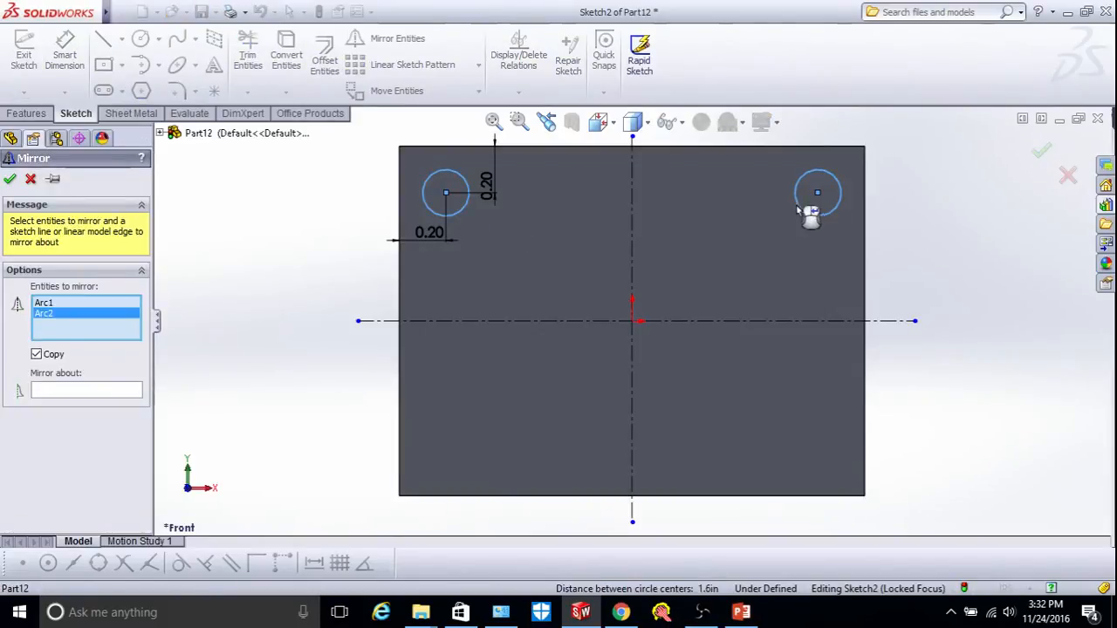
pyautogui.click(64, 394)
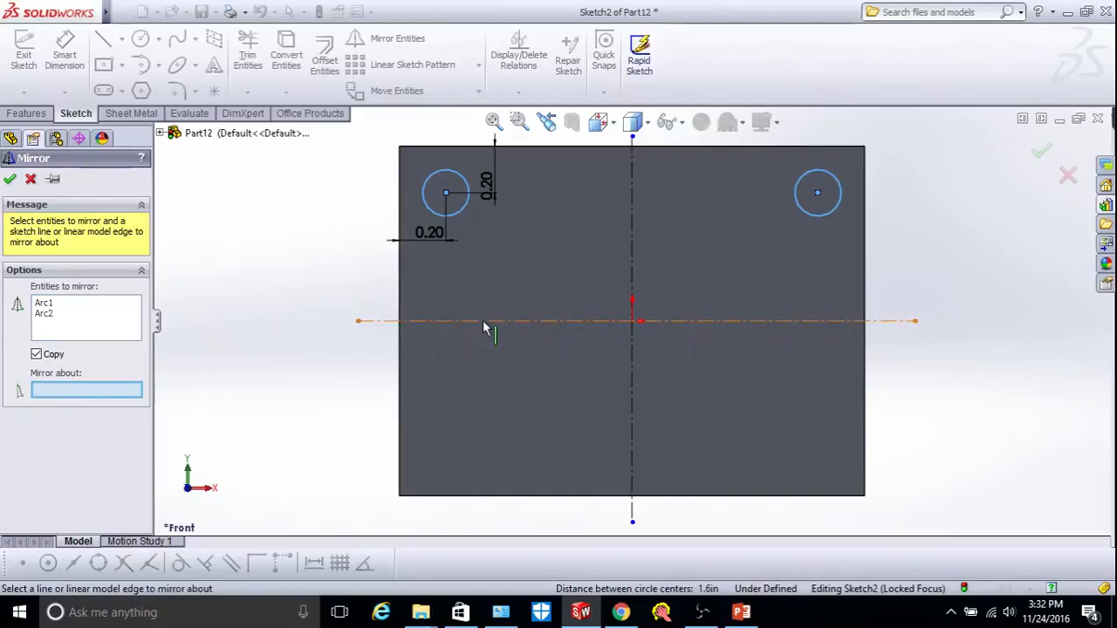
pyautogui.click(488, 321)
pyautogui.click(9, 180)
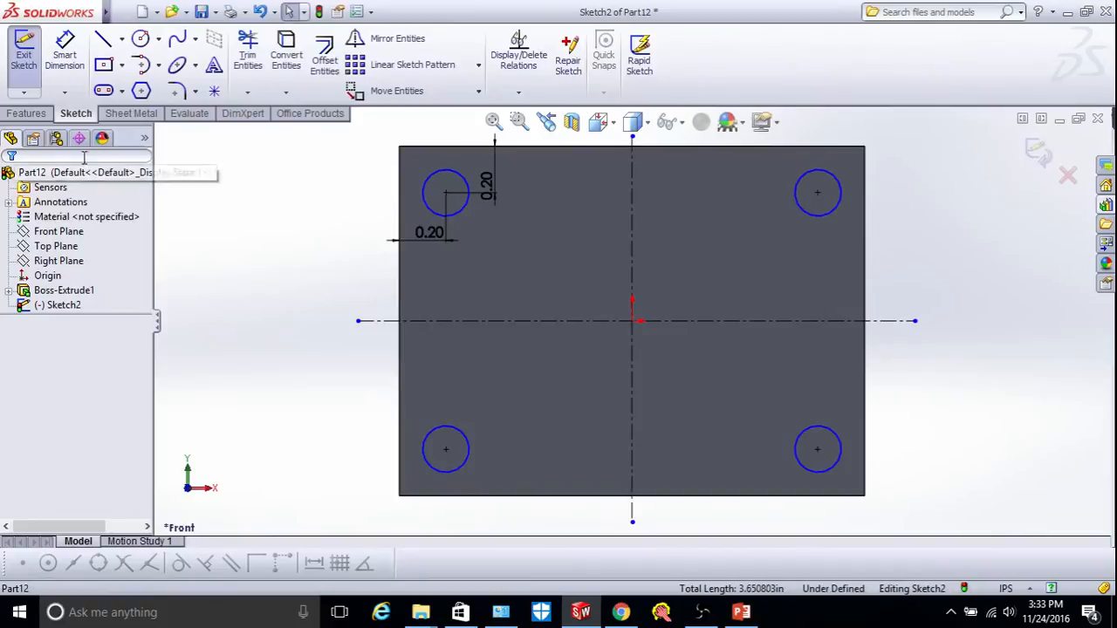
pyautogui.click(29, 115)
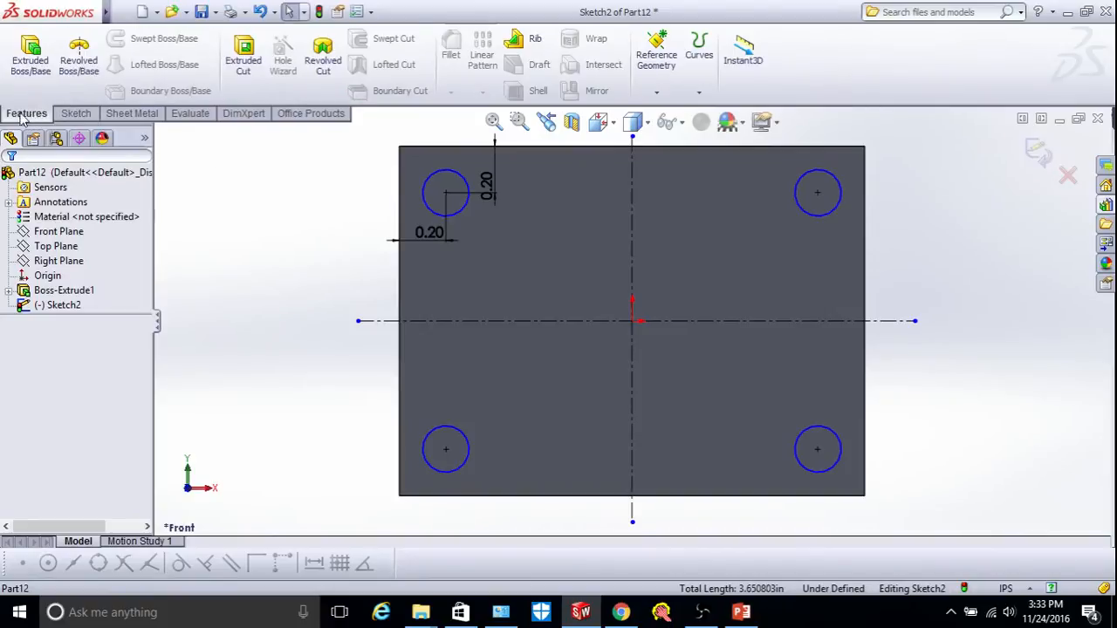
# Extrude the four corner circles 0.10 in (Blind) into short round bosses, checking the preview in 3D.
pyautogui.click(31, 54)
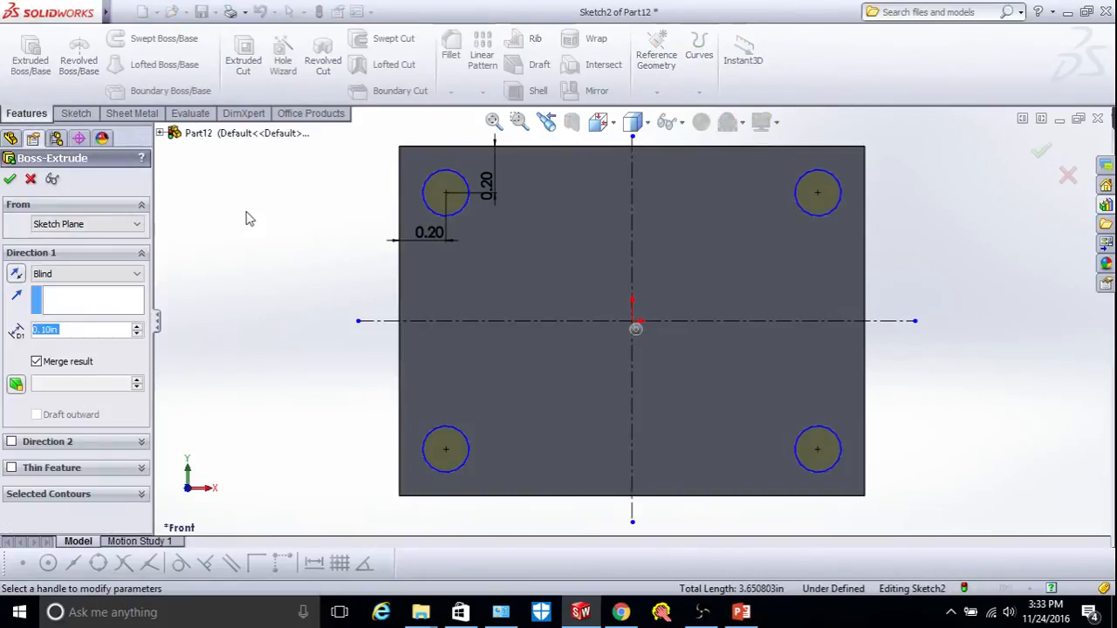
pyautogui.rightClick(245, 185)
pyautogui.moveTo(366, 233)
pyautogui.click(438, 301)
pyautogui.moveTo(433, 301); pyautogui.dragTo(452, 304)
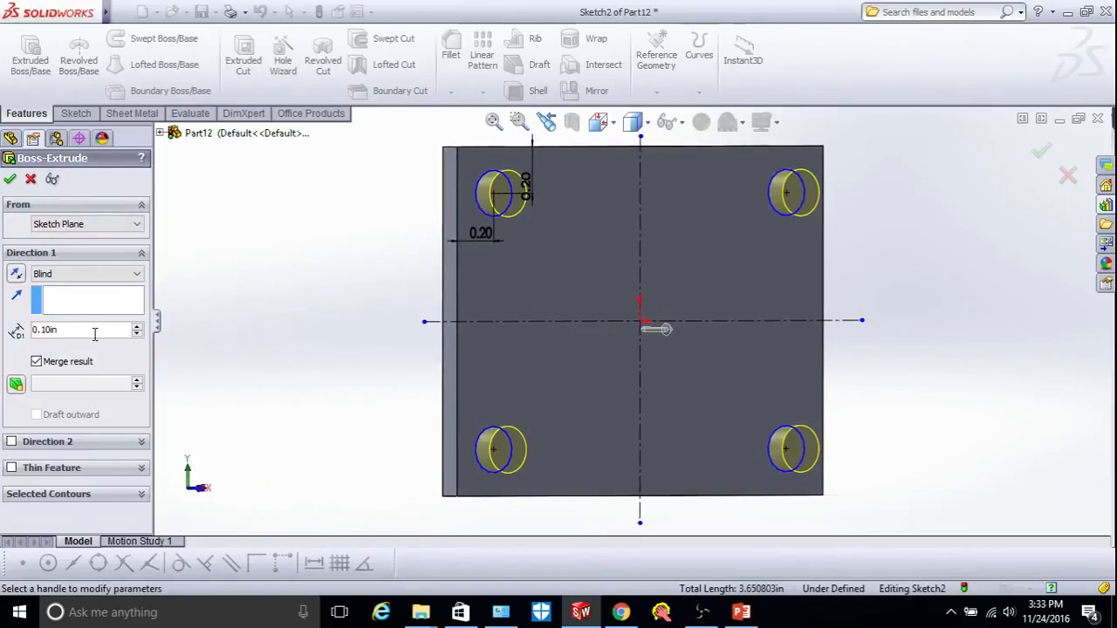
pyautogui.click(9, 179)
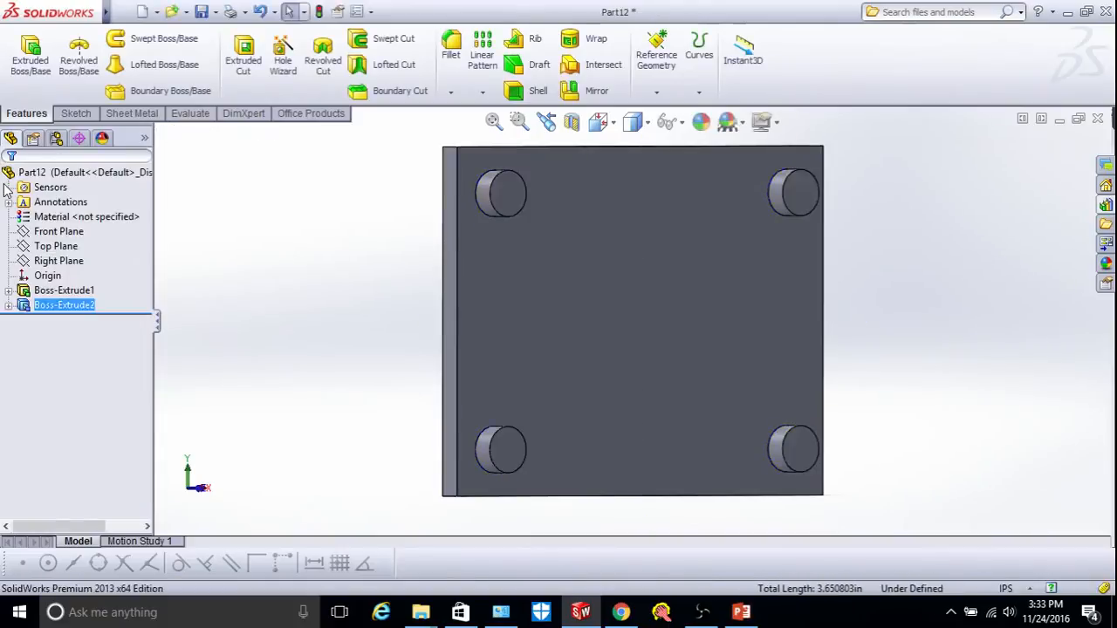
pyautogui.click(616, 270)
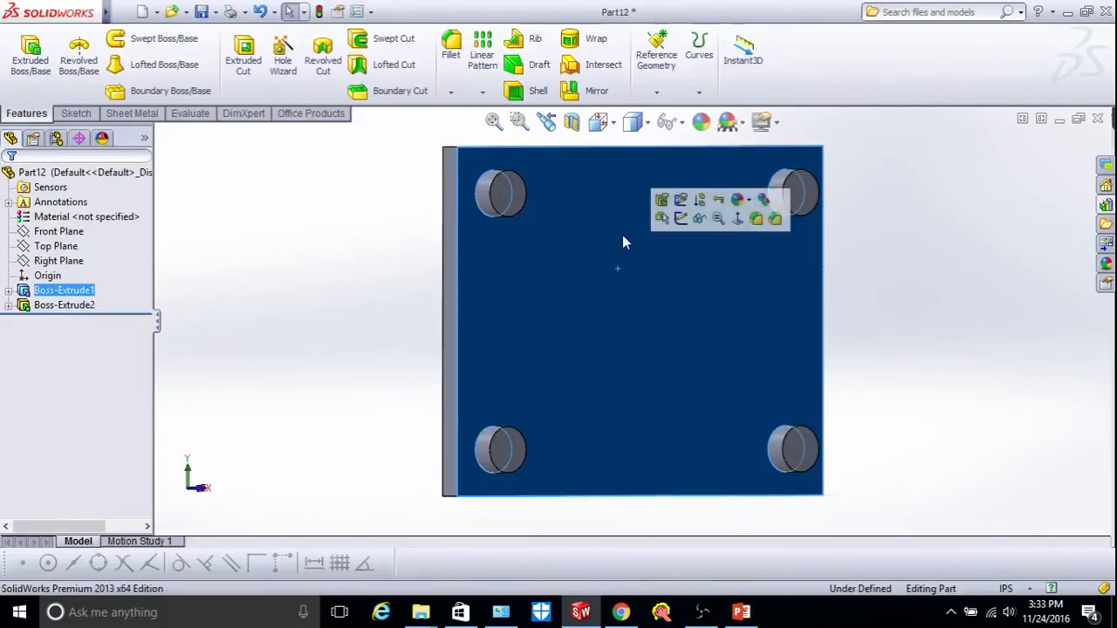
# Sketch a center rectangle from the origin on the plate face, viewed Normal To.
pyautogui.click(79, 115)
pyautogui.click(24, 54)
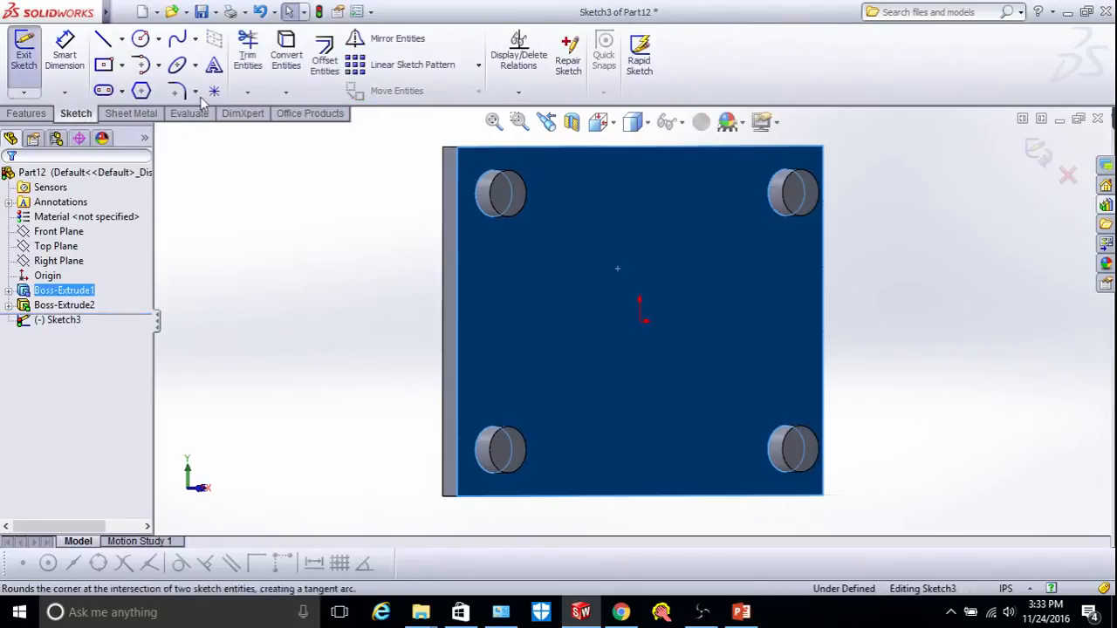
pyautogui.click(103, 65)
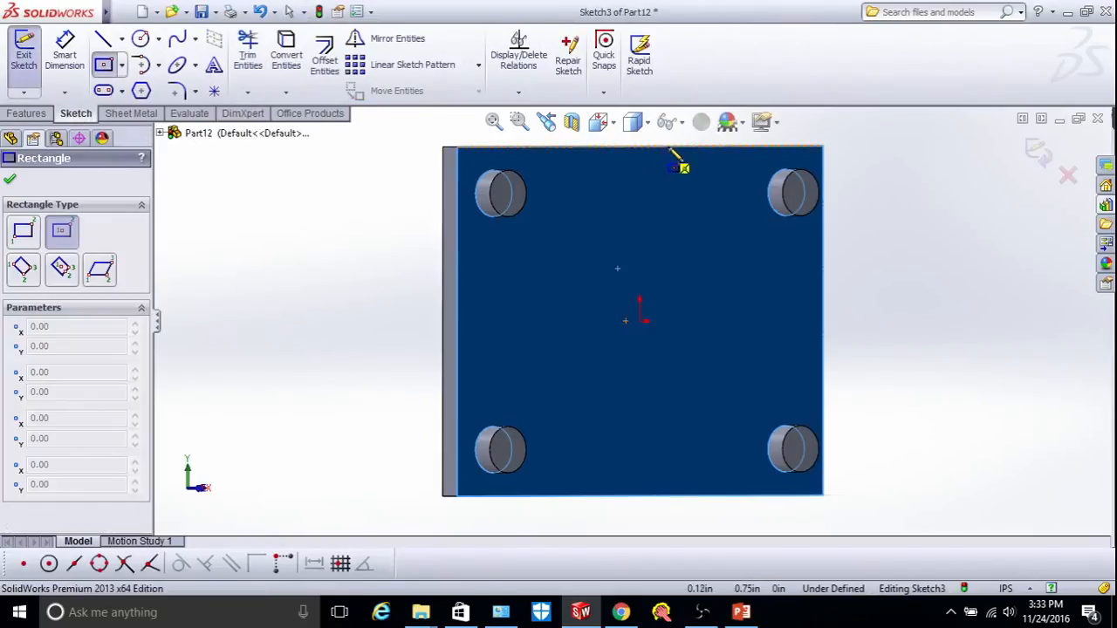
pyautogui.click(613, 124)
pyautogui.click(712, 234)
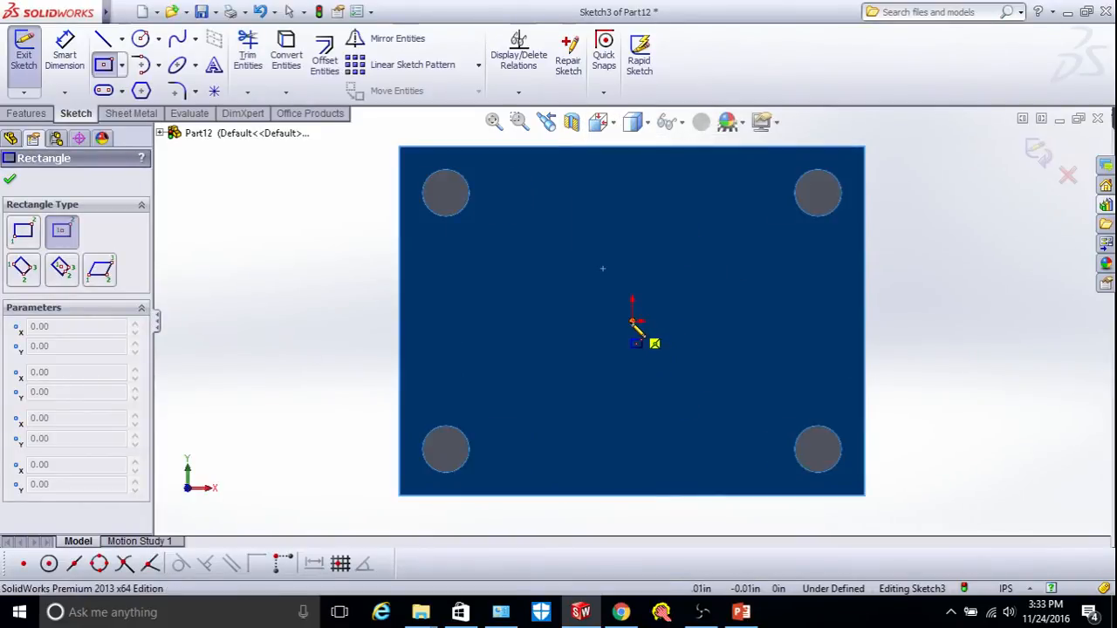
pyautogui.click(632, 321)
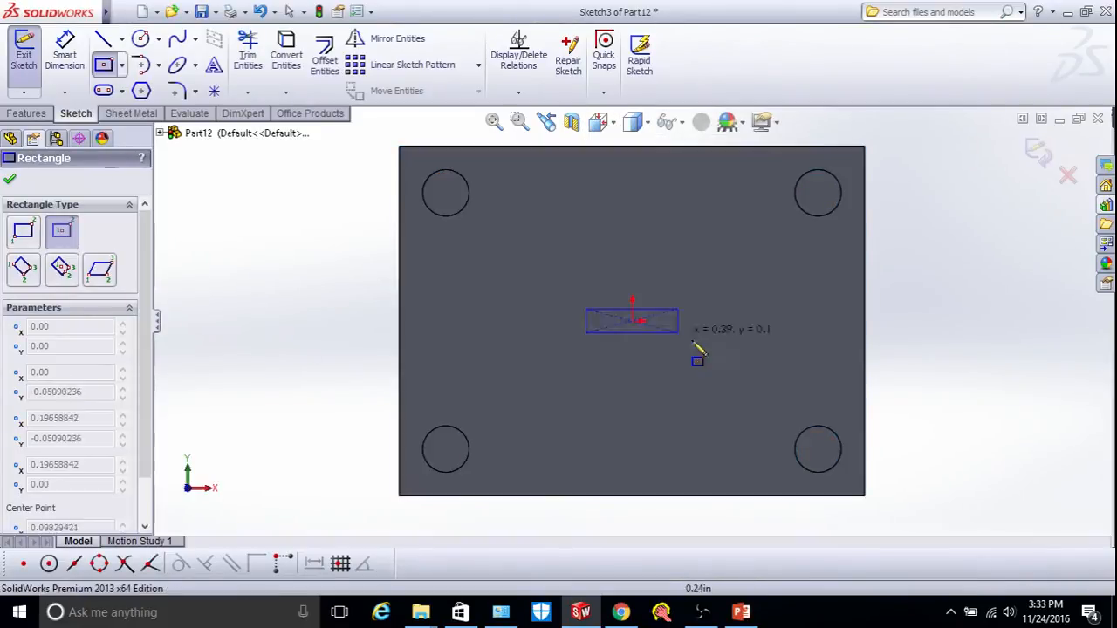
pyautogui.click(774, 407)
pyautogui.rightClick(843, 324)
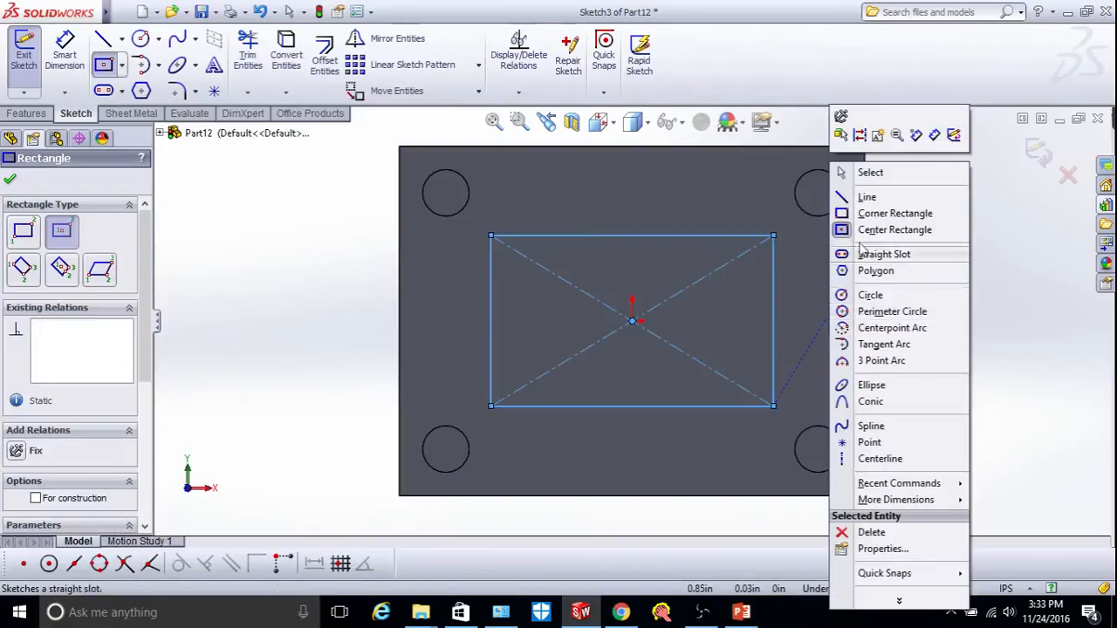
pyautogui.click(871, 233)
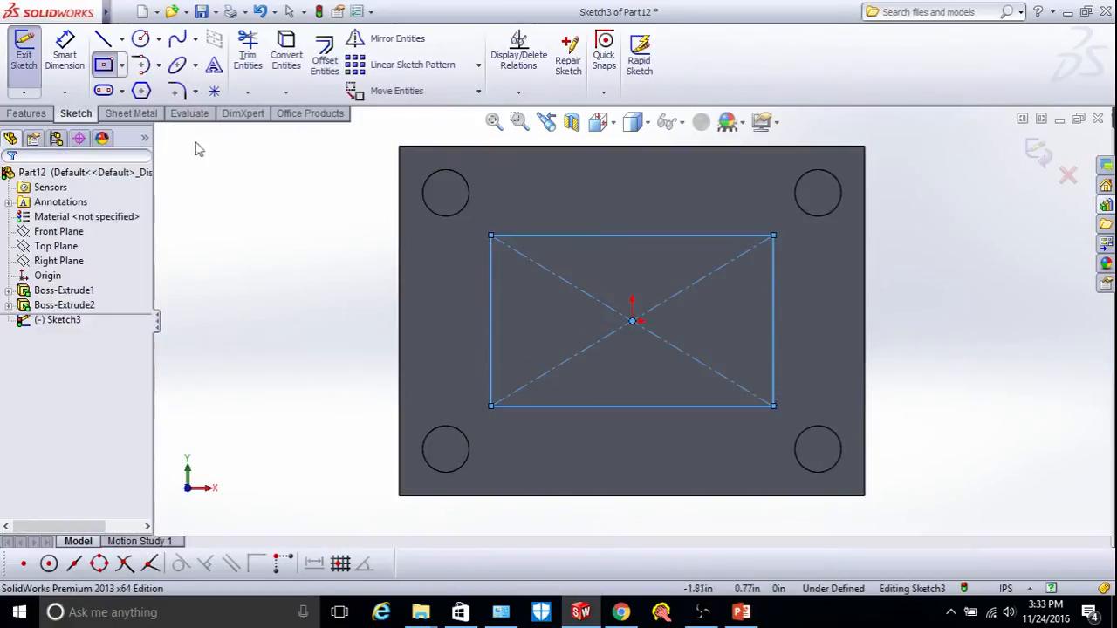
# Extrude the rectangle 0.20 in into a raised block between the bosses.
pyautogui.click(24, 111)
pyautogui.click(29, 52)
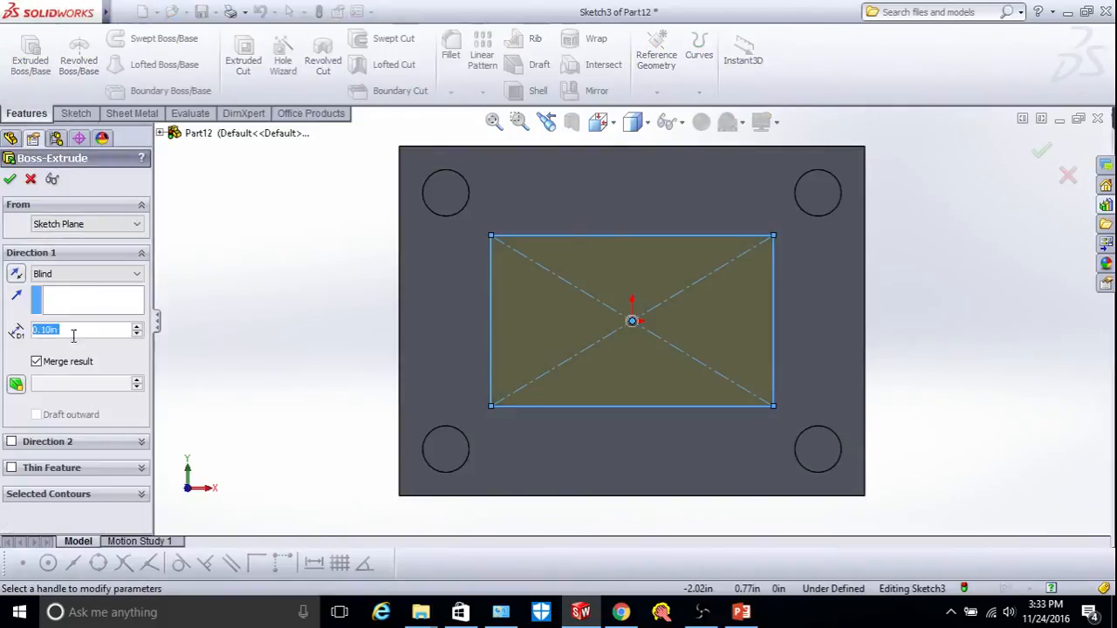
pyautogui.write('0.2')
pyautogui.press('Return')
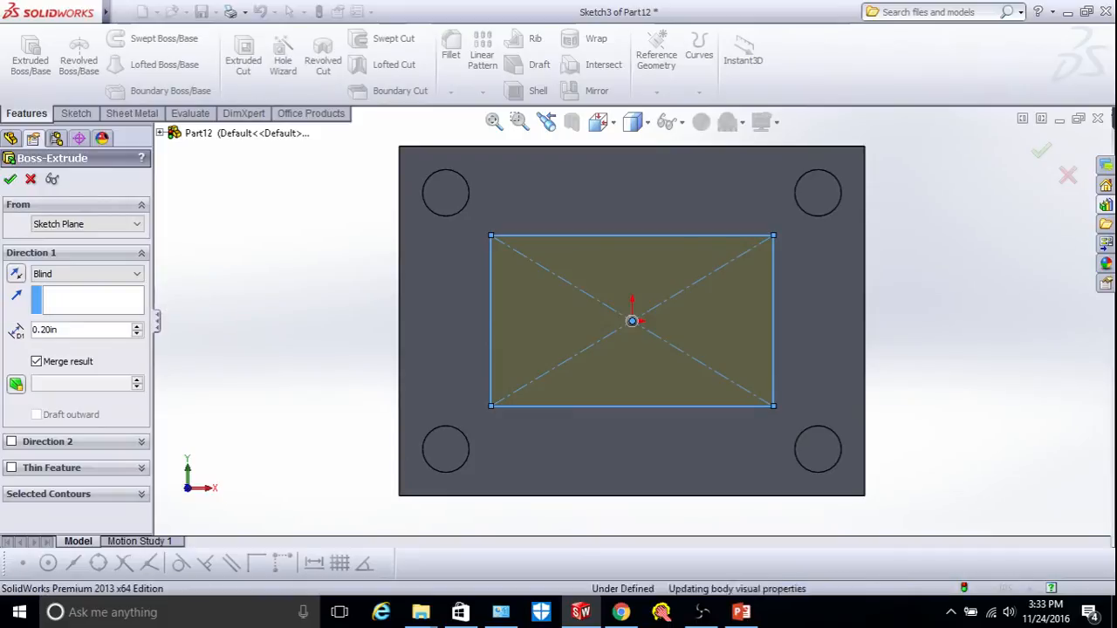
pyautogui.rightClick(267, 262)
pyautogui.rightClick(265, 259)
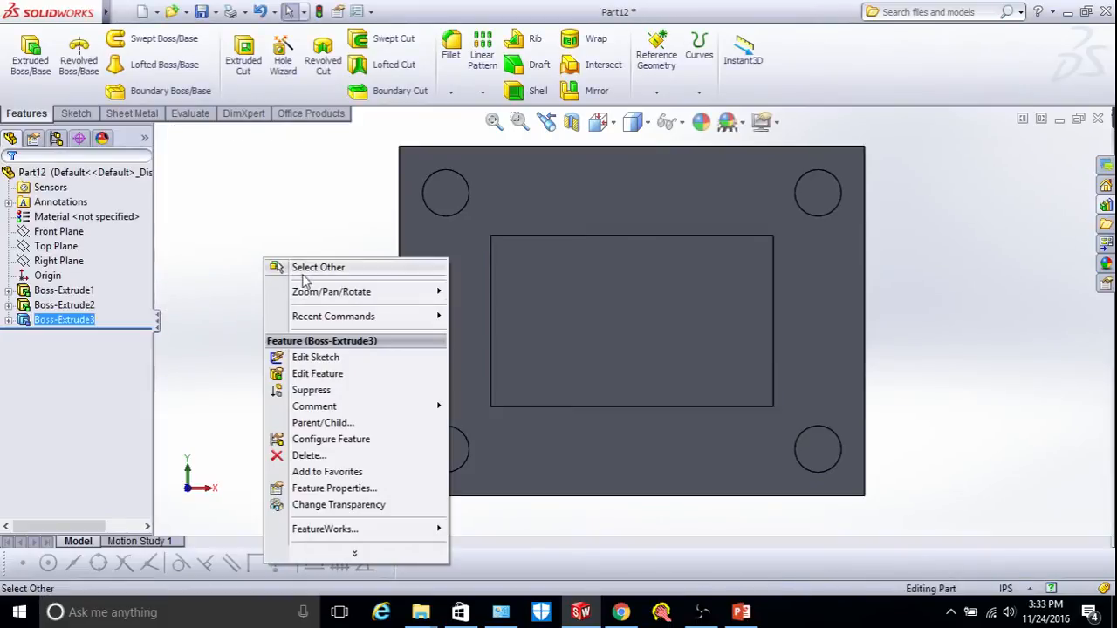
pyautogui.moveTo(319, 293)
pyautogui.click(498, 358)
# Fillet the block top, plate top face and all four bosses with a 0.03 in radius.
pyautogui.moveTo(498, 358); pyautogui.dragTo(532, 356)
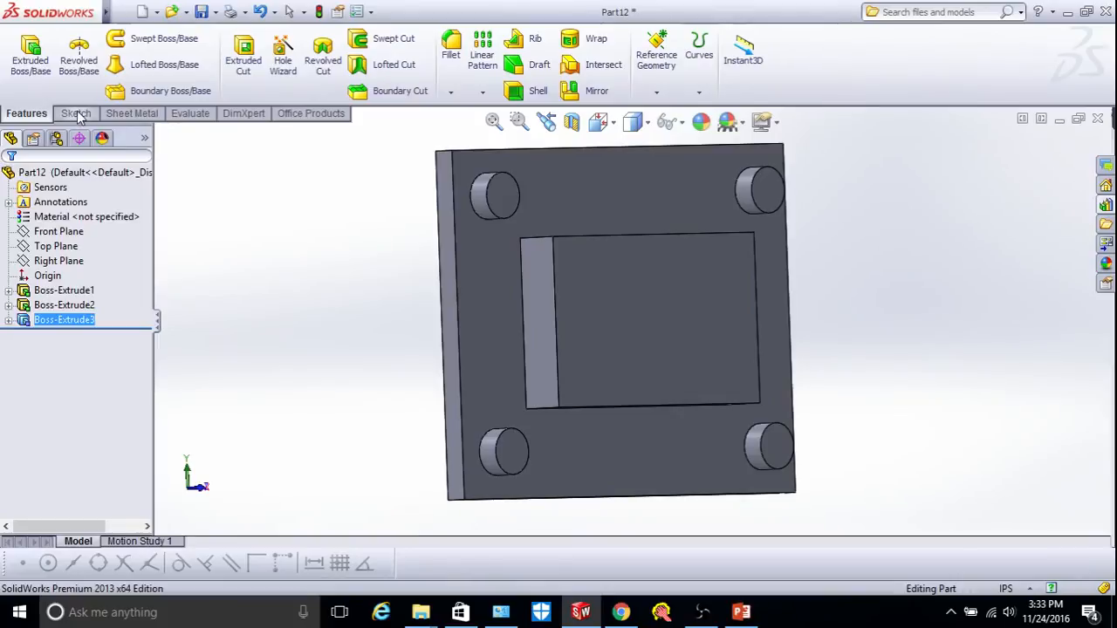
pyautogui.click(452, 56)
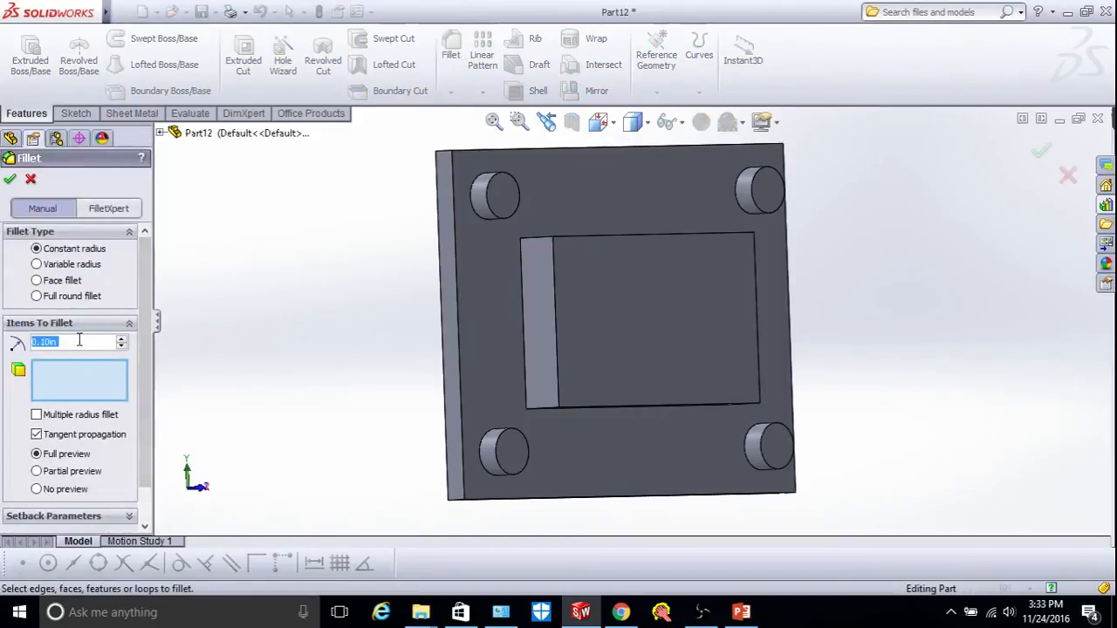
pyautogui.write('0.03')
pyautogui.press('Return')
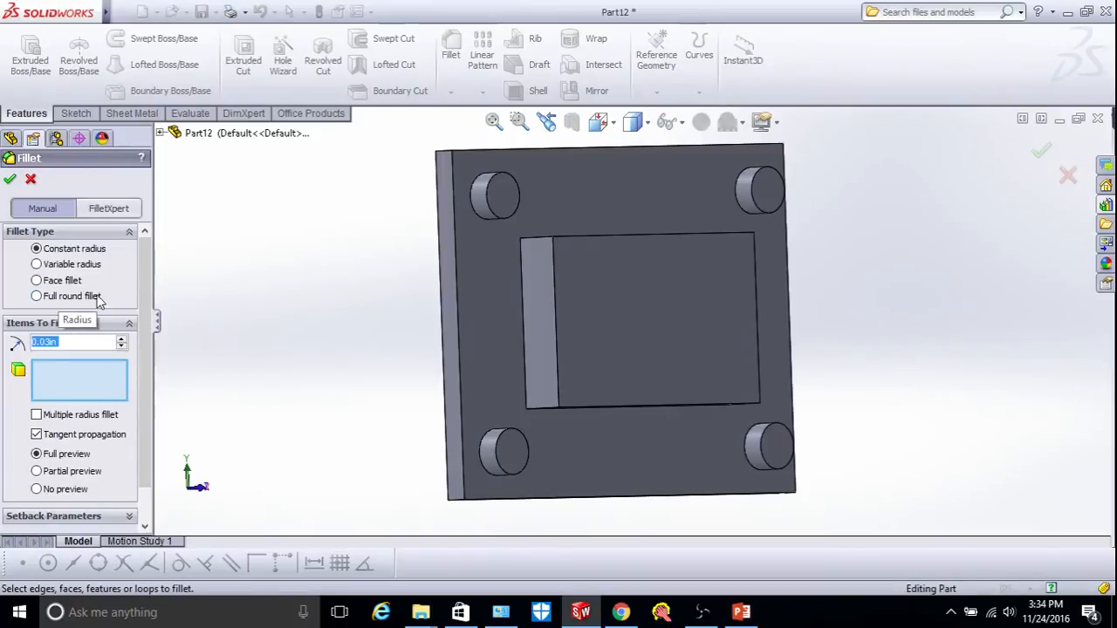
pyautogui.click(601, 299)
pyautogui.click(502, 301)
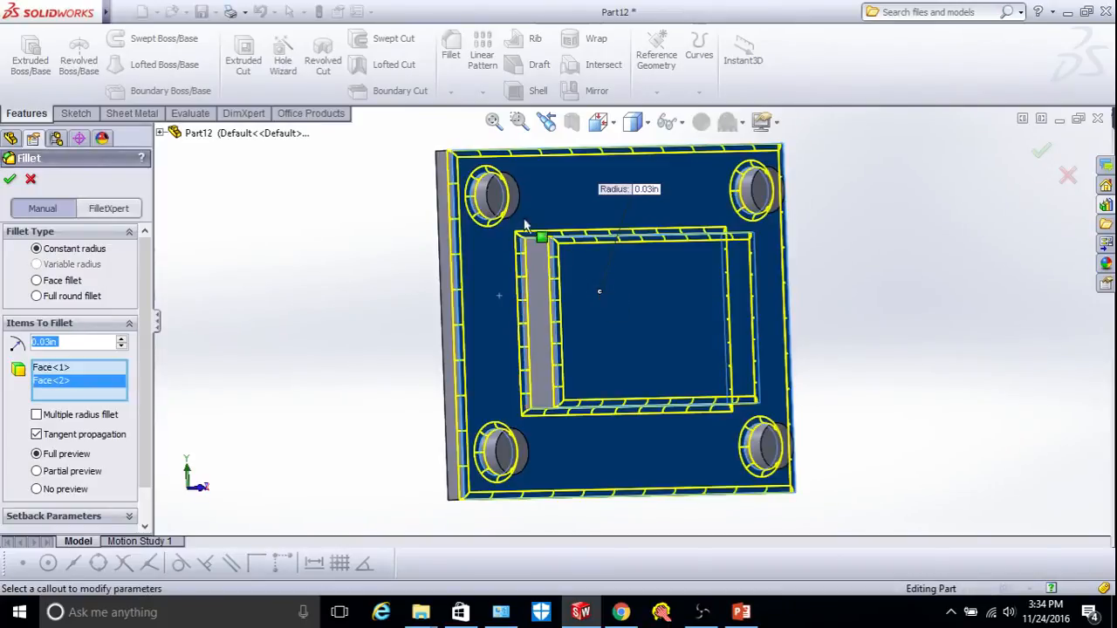
pyautogui.click(512, 199)
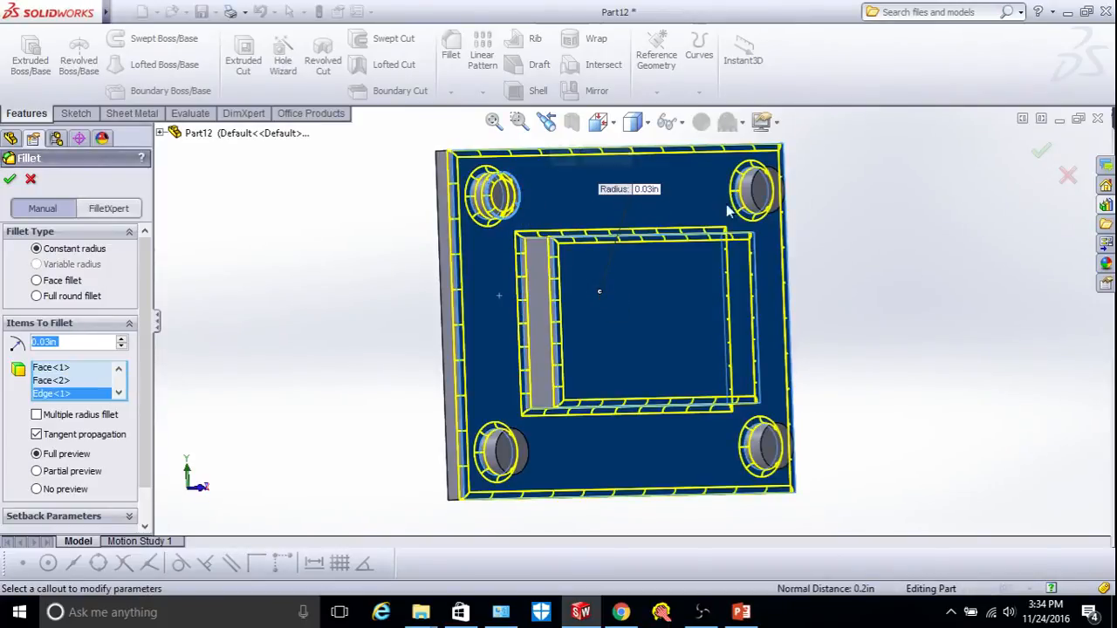
pyautogui.click(759, 208)
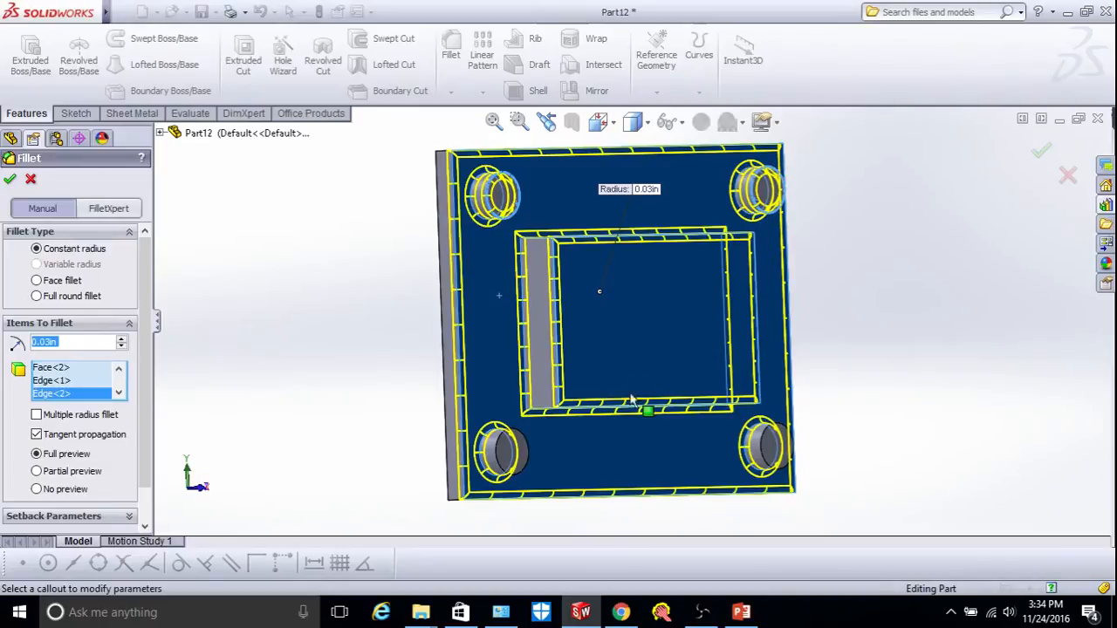
pyautogui.click(502, 450)
pyautogui.click(768, 450)
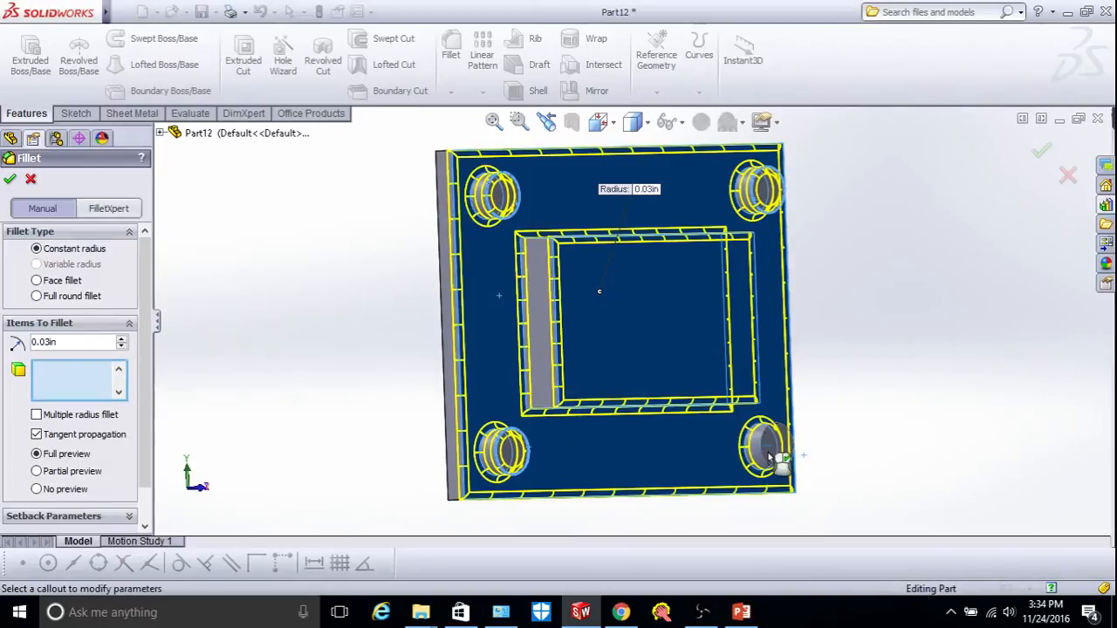
pyautogui.click(9, 183)
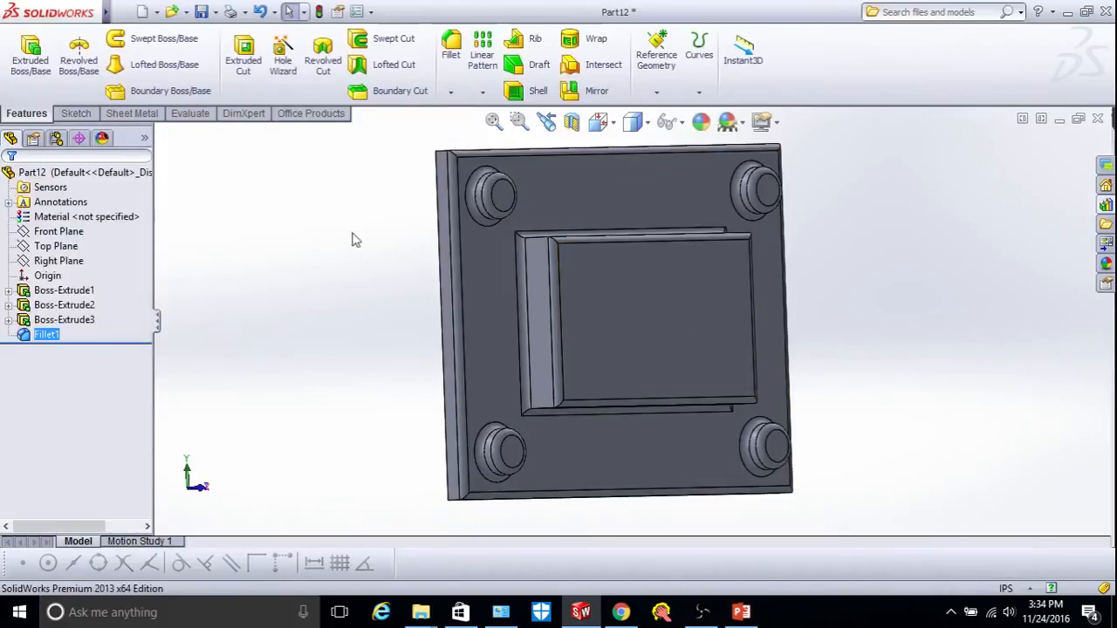
# Create a Forming Tool with the plate top as stopping face and the four boss tops removed.
pyautogui.scroll(3, 341, 253)
pyautogui.scroll(-2, 706, 266)
pyautogui.scroll(1, 706, 267)
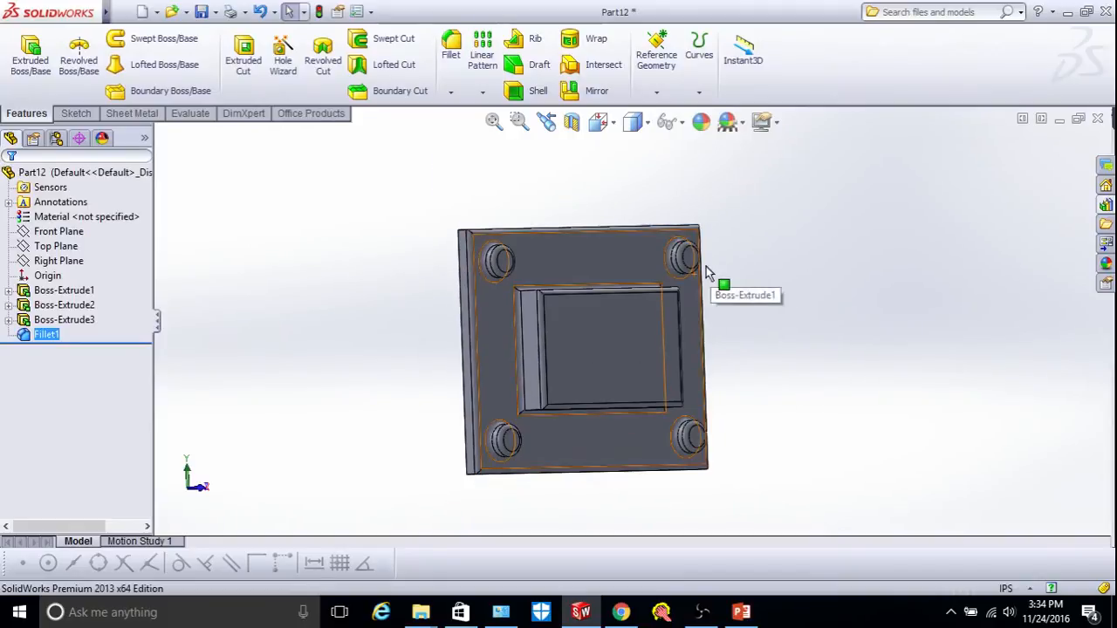
pyautogui.scroll(-1, 617, 343)
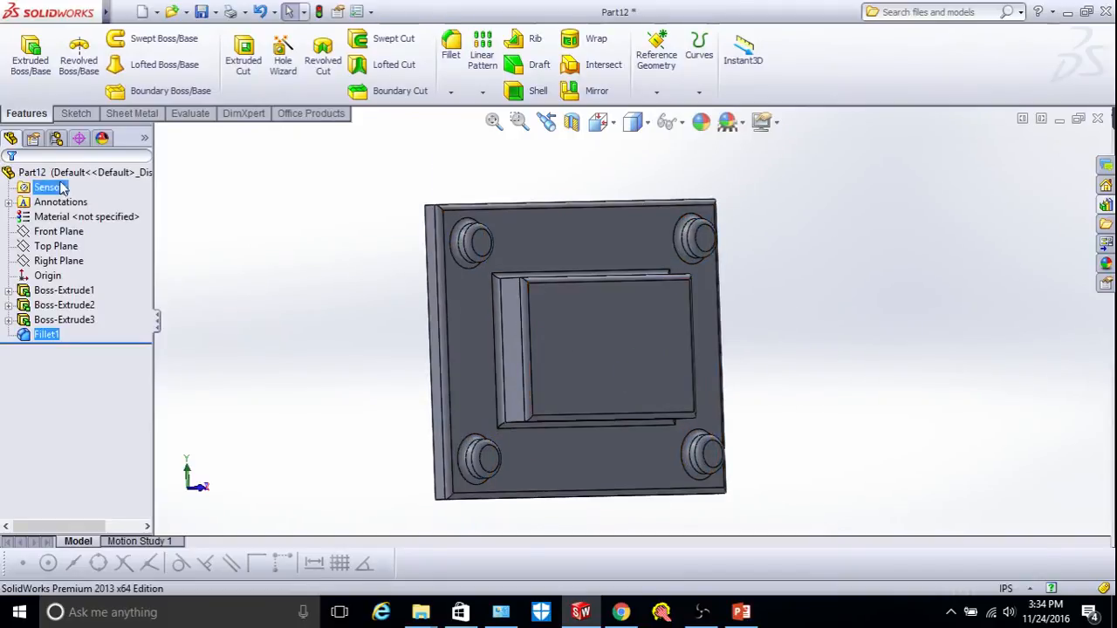
pyautogui.click(131, 114)
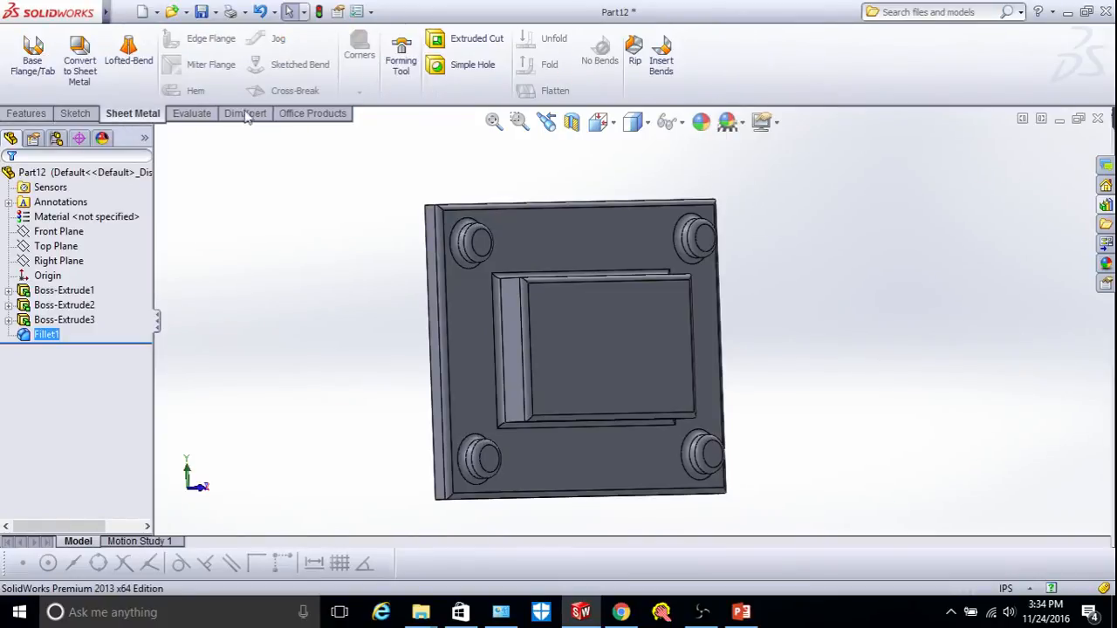
pyautogui.click(402, 67)
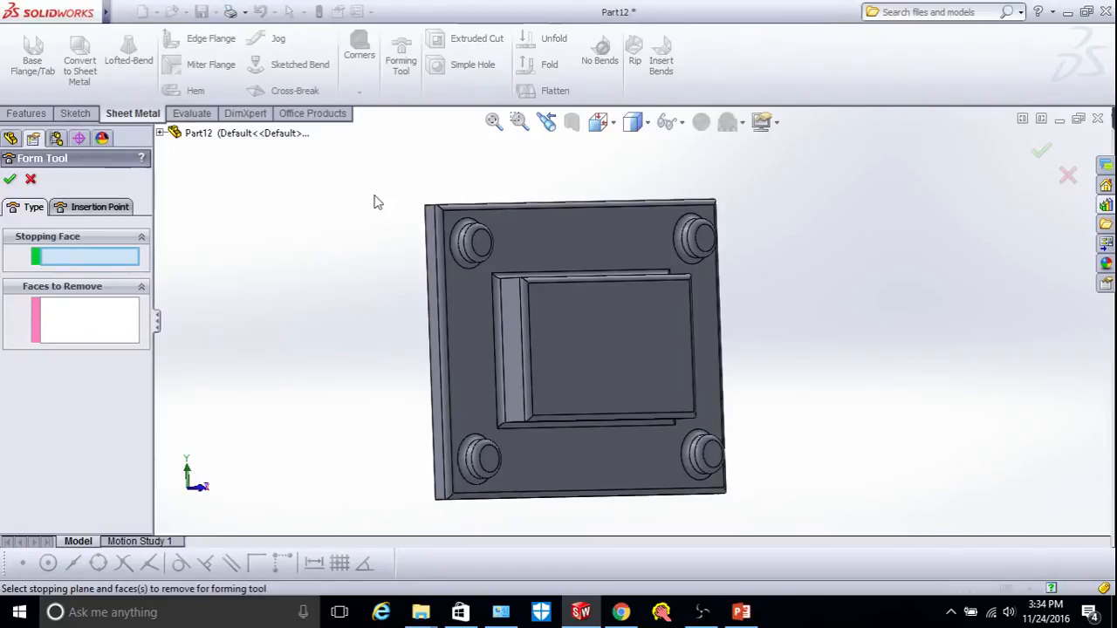
pyautogui.click(470, 323)
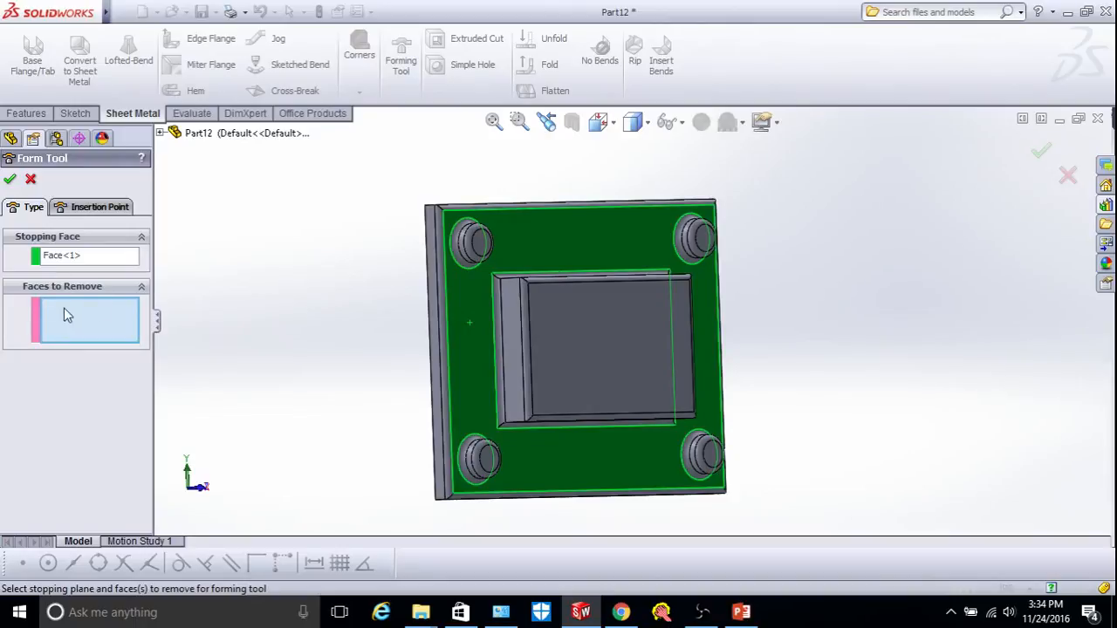
pyautogui.click(486, 250)
pyautogui.click(707, 243)
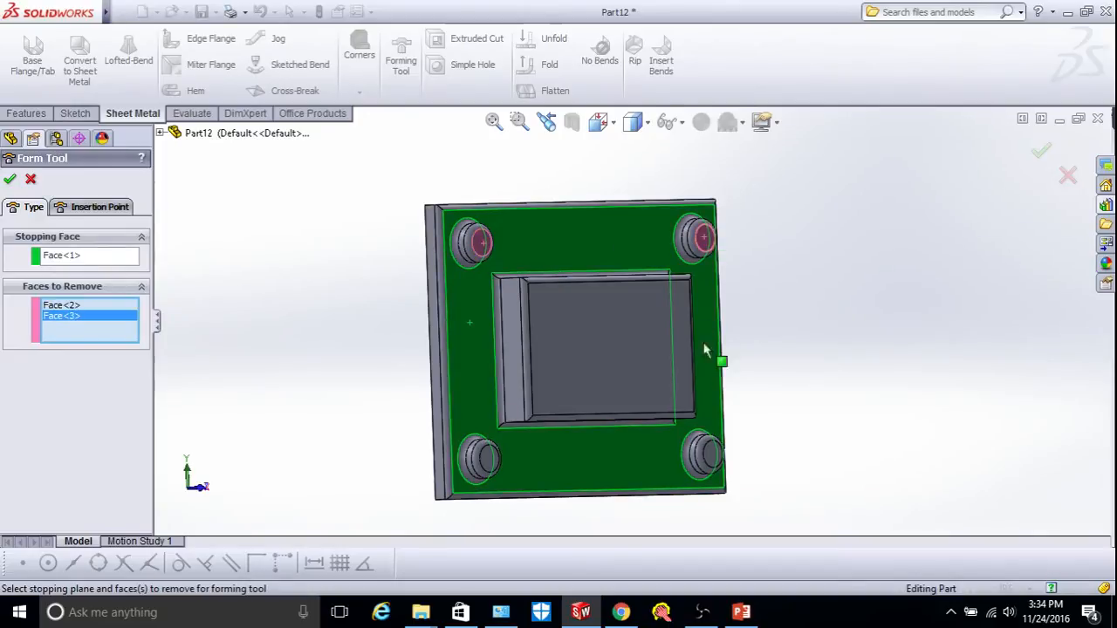
pyautogui.click(713, 464)
pyautogui.click(494, 460)
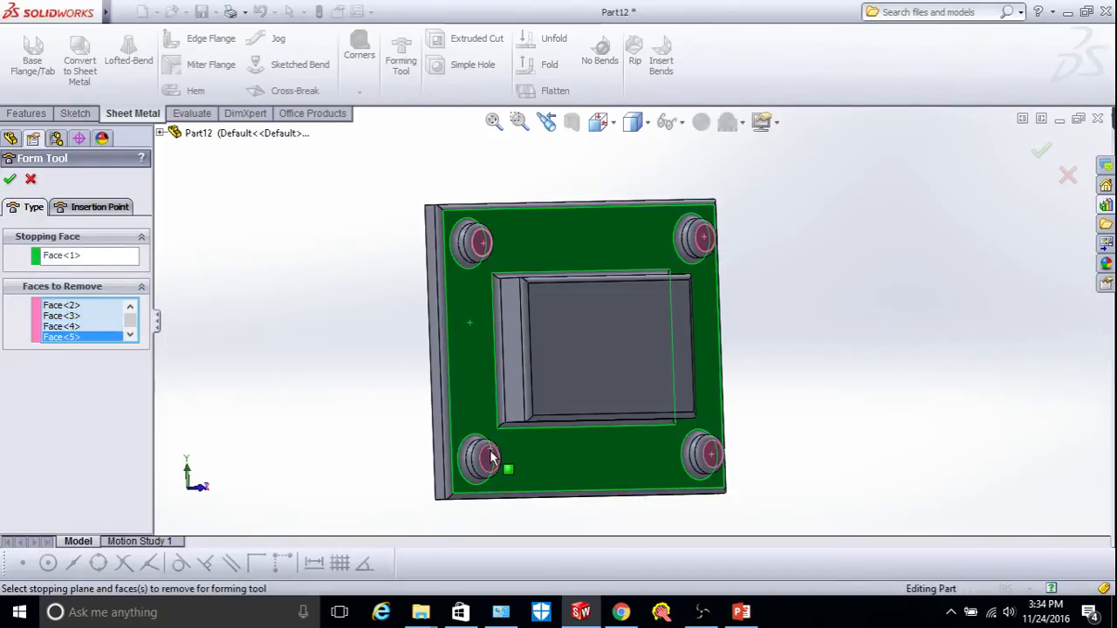
pyautogui.click(10, 181)
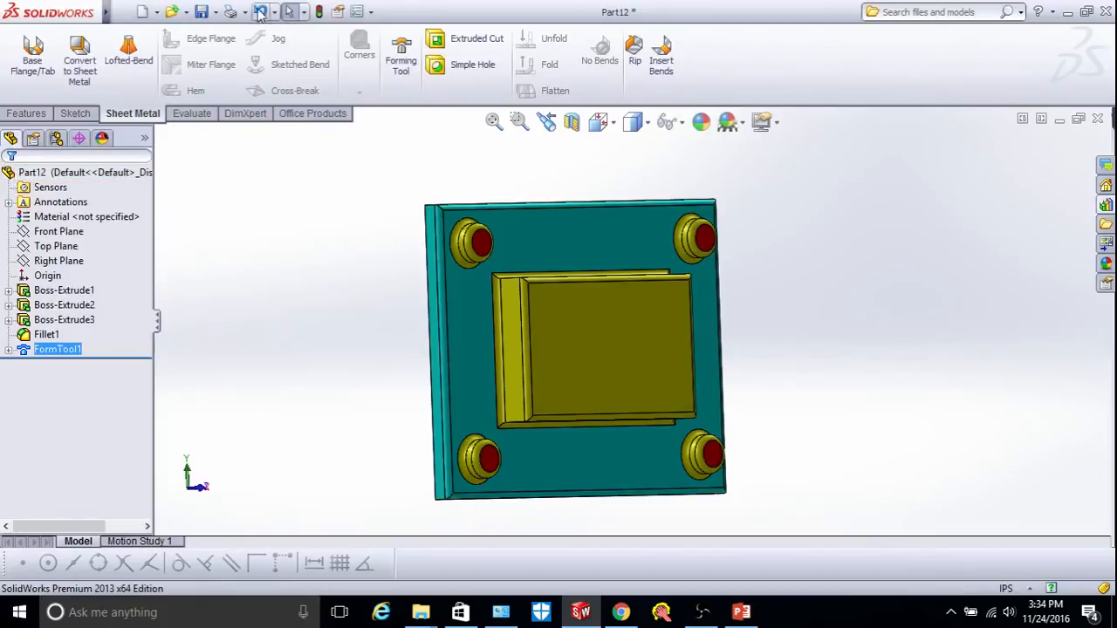
# Save the part as a Form Tool (*.sldftp) named formtool in the forming tools folder.
pyautogui.click(215, 13)
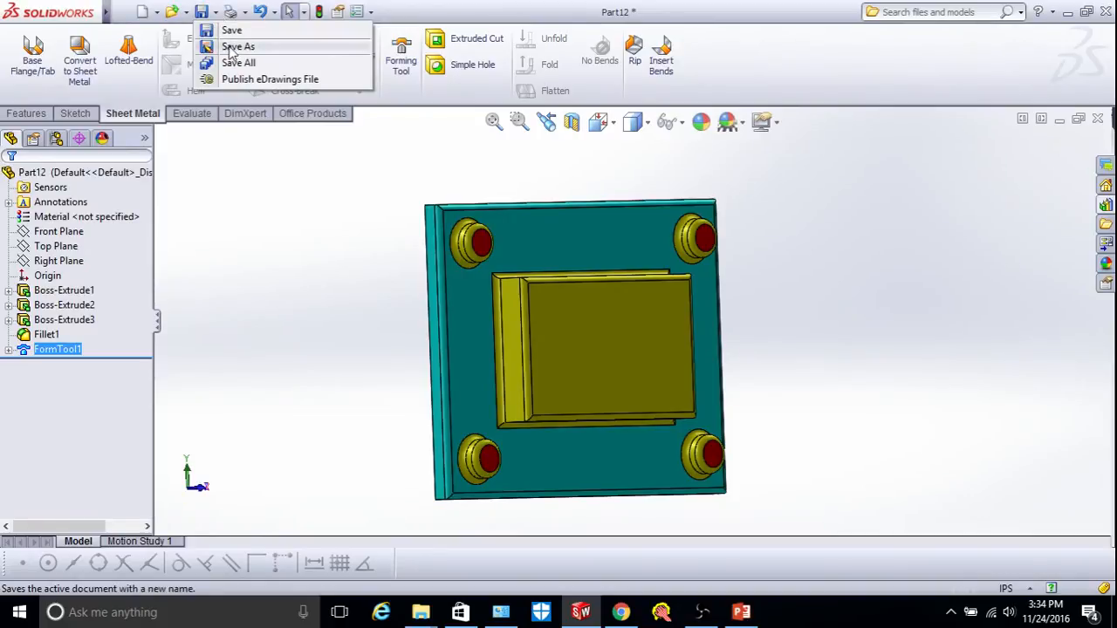
pyautogui.click(231, 48)
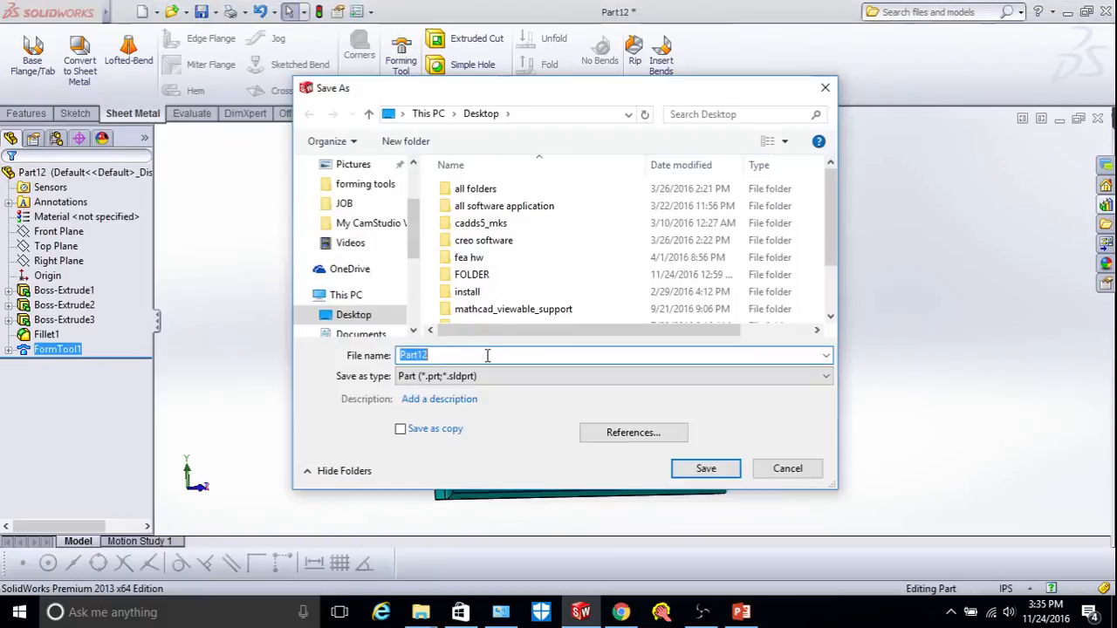
pyautogui.click(486, 378)
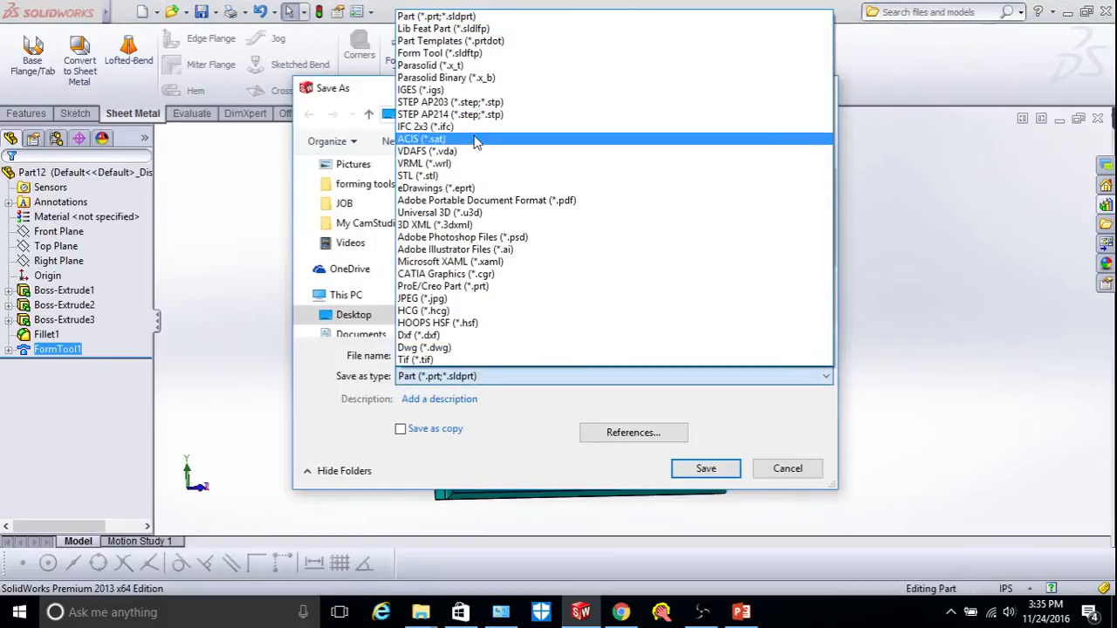
pyautogui.click(436, 55)
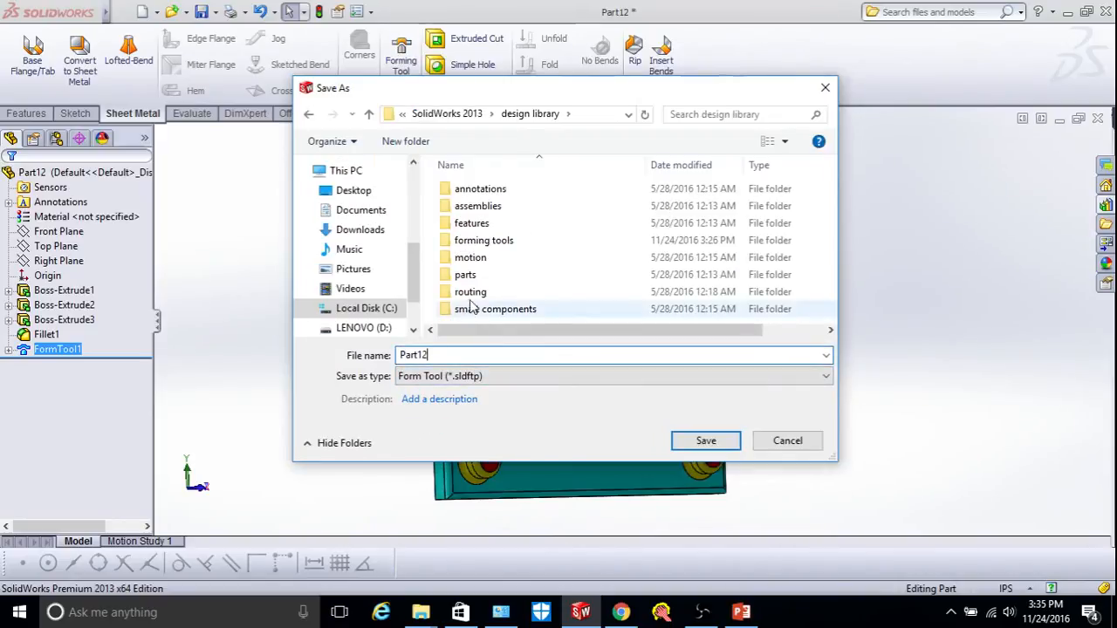
pyautogui.press('BackSpace')
pyautogui.press('BackSpace')
pyautogui.press('BackSpace')
pyautogui.press('BackSpace')
pyautogui.press('BackSpace')
pyautogui.press('BackSpace')
pyautogui.write('f')
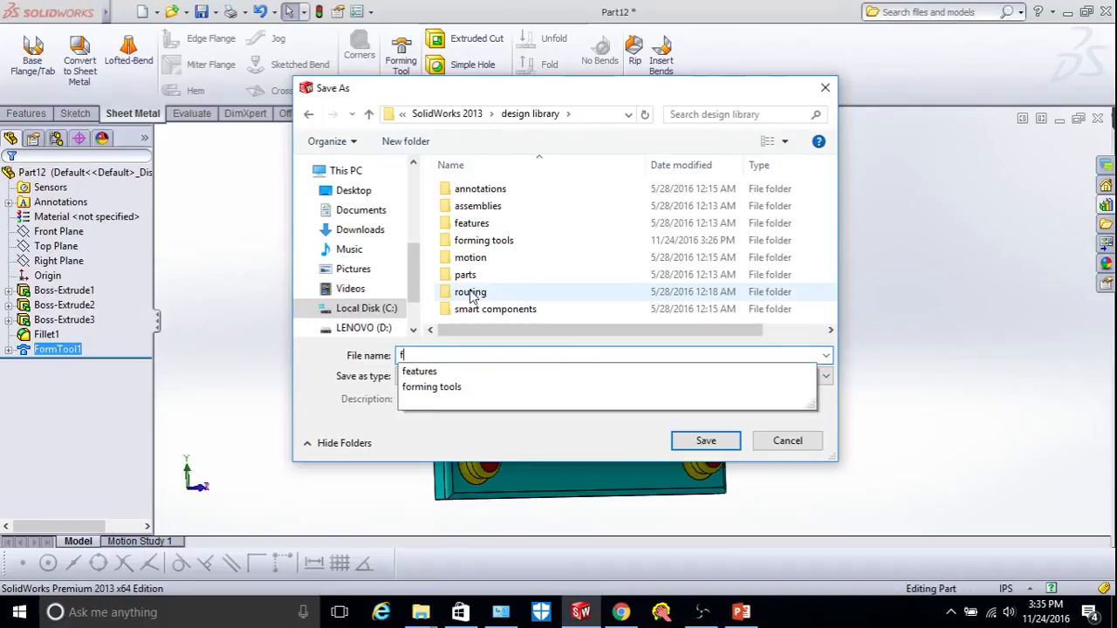
pyautogui.write('ormtol')
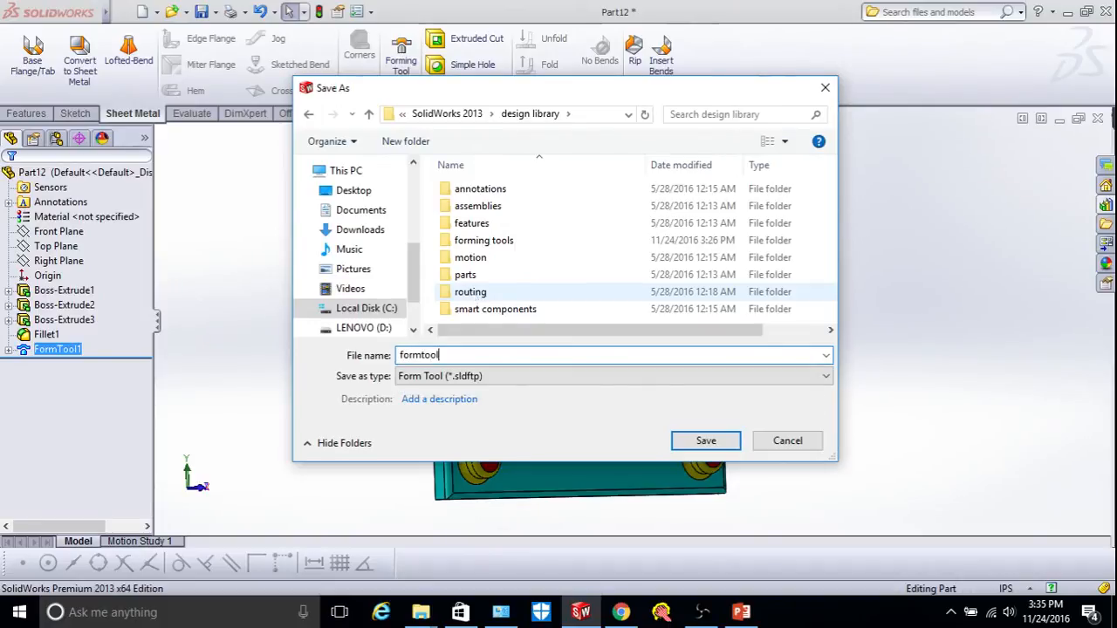
pyautogui.doubleClick(485, 243)
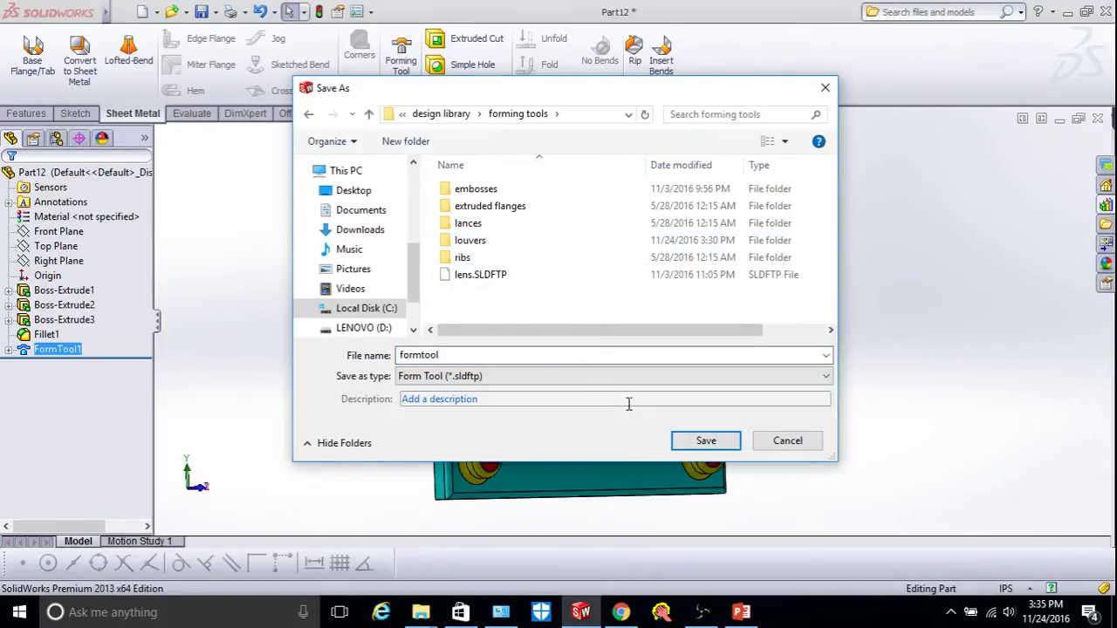
pyautogui.click(706, 441)
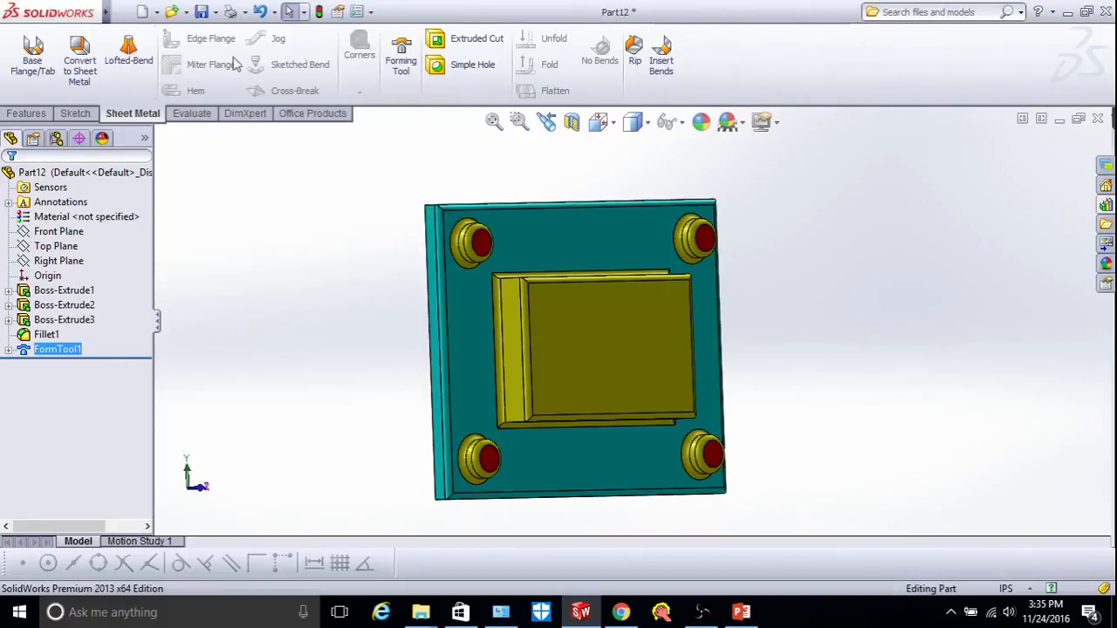
# Restore the part window, maximize the Sheet Metal tray window, and show the Design Library.
pyautogui.click(1057, 119)
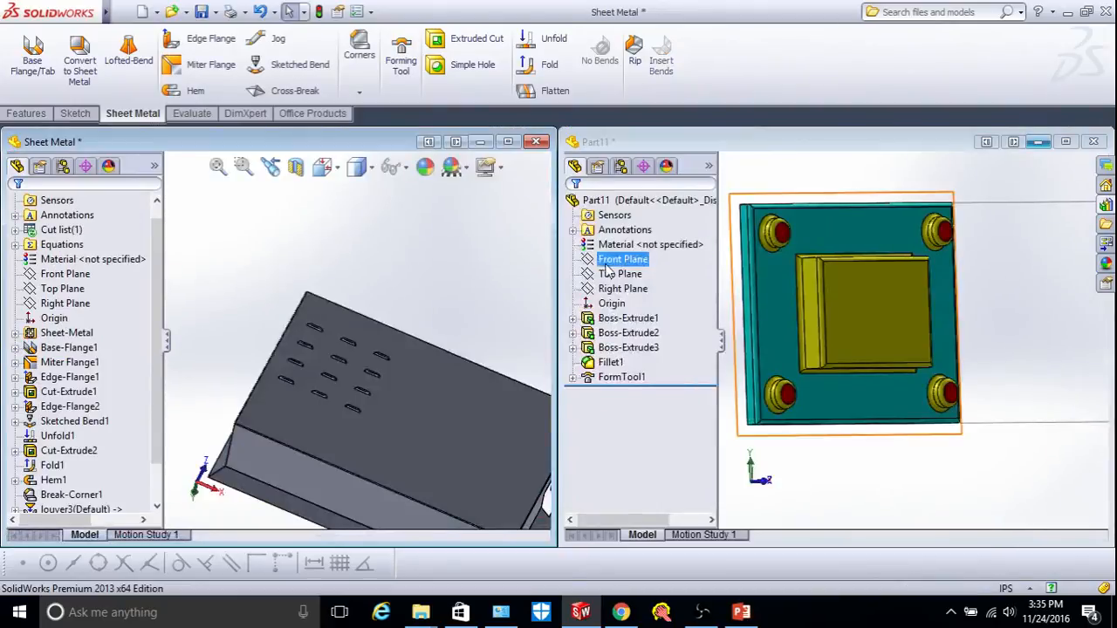
pyautogui.click(508, 141)
pyautogui.scroll(2, 678, 392)
pyautogui.scroll(-3, 758, 390)
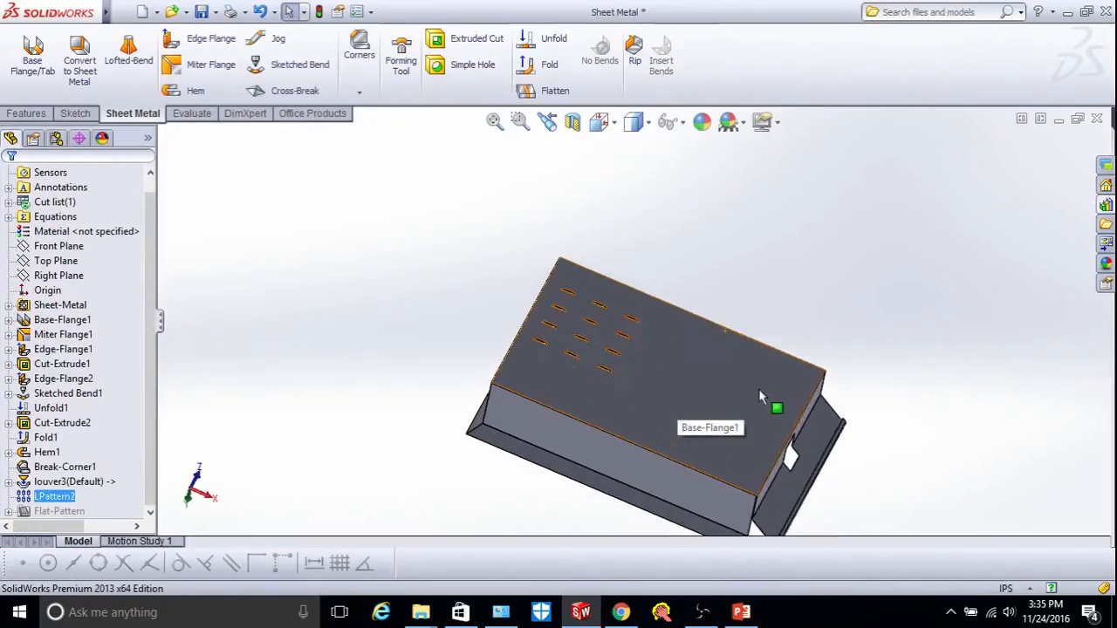
pyautogui.scroll(3, 702, 393)
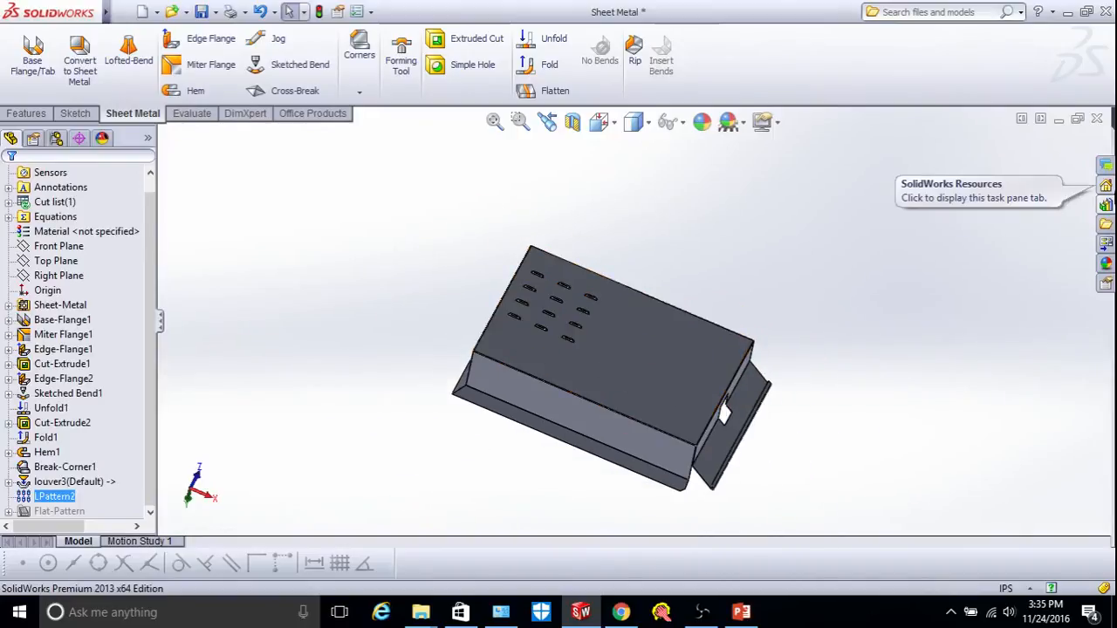
pyautogui.click(1106, 205)
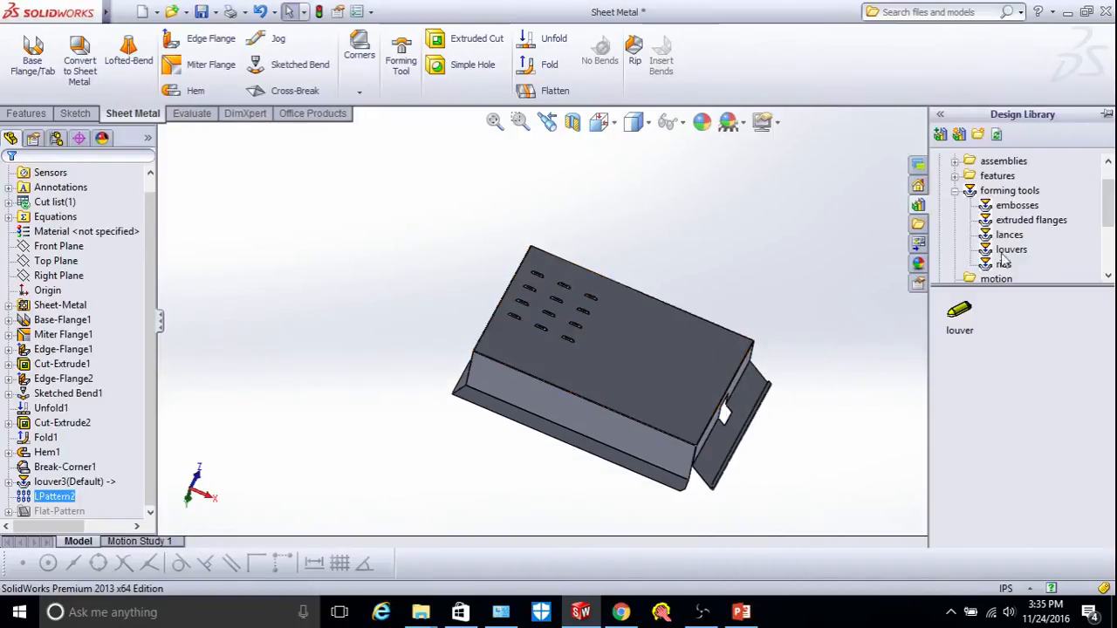
# Drag formtool from the forming tools folder onto the tray's top face and accept it.
pyautogui.click(1006, 194)
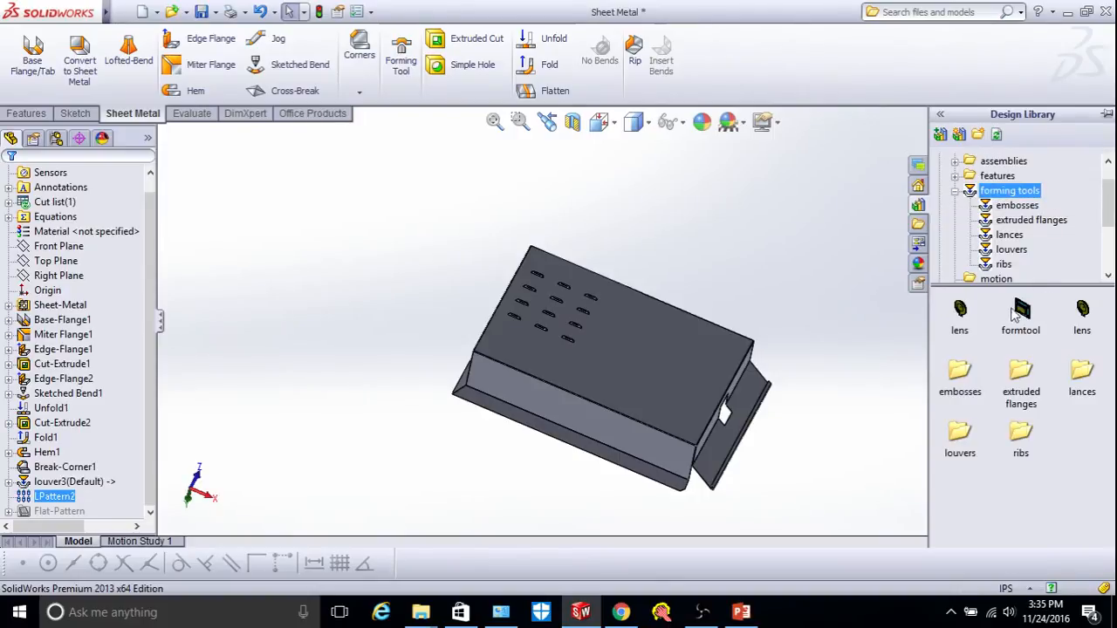
pyautogui.scroll(-4, 803, 350)
pyautogui.scroll(1, 650, 342)
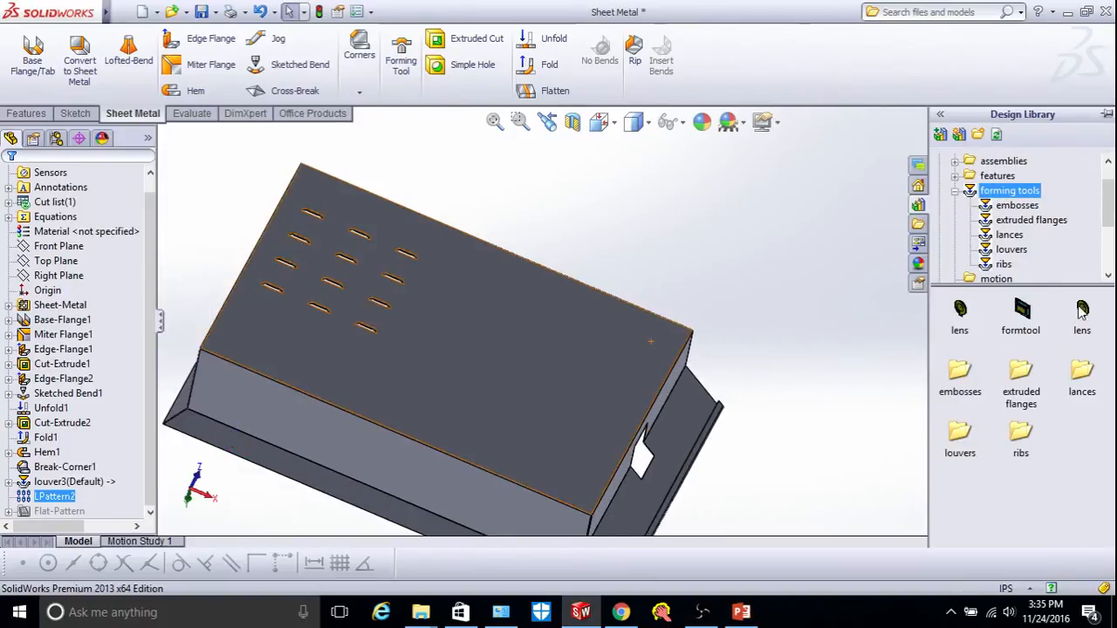
pyautogui.moveTo(1023, 311); pyautogui.dragTo(521, 353)
pyautogui.scroll(-3, 522, 349)
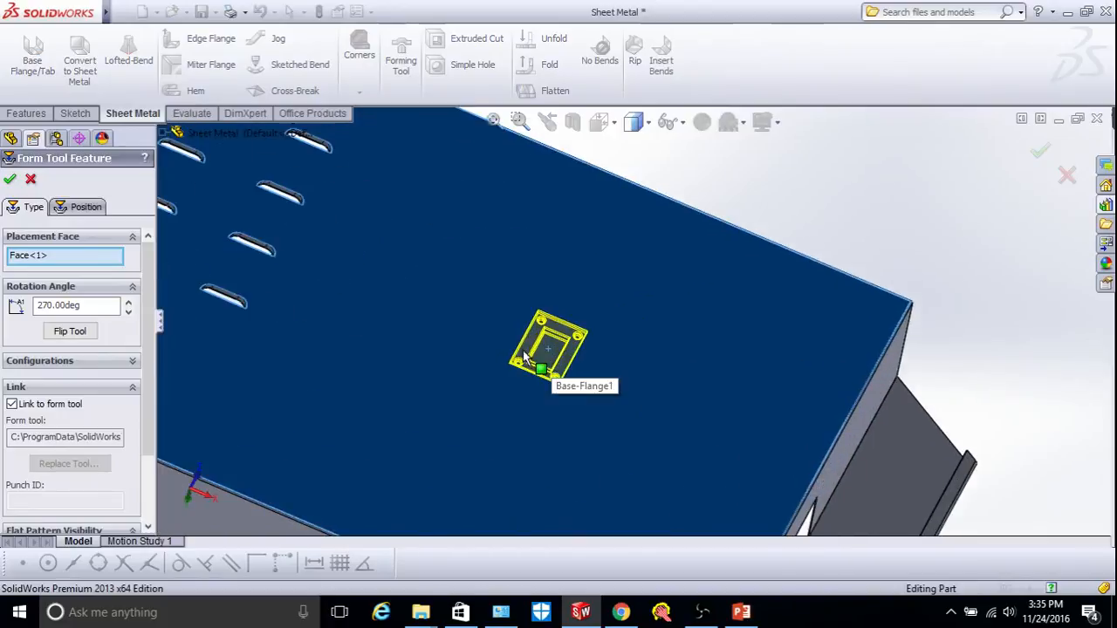
pyautogui.click(9, 180)
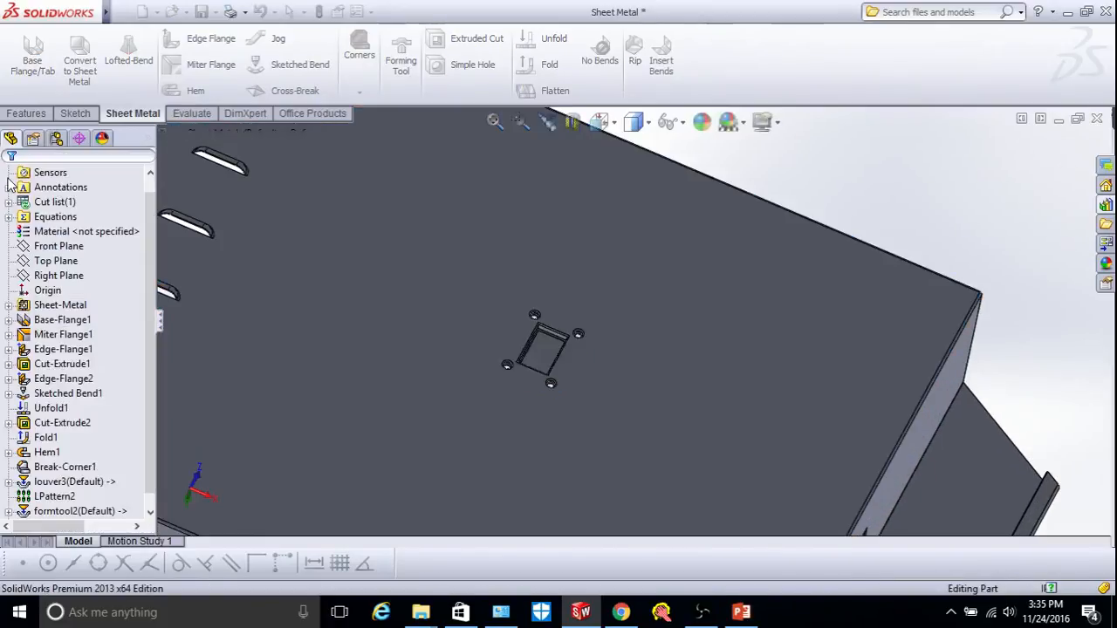
pyautogui.scroll(-2, 626, 320)
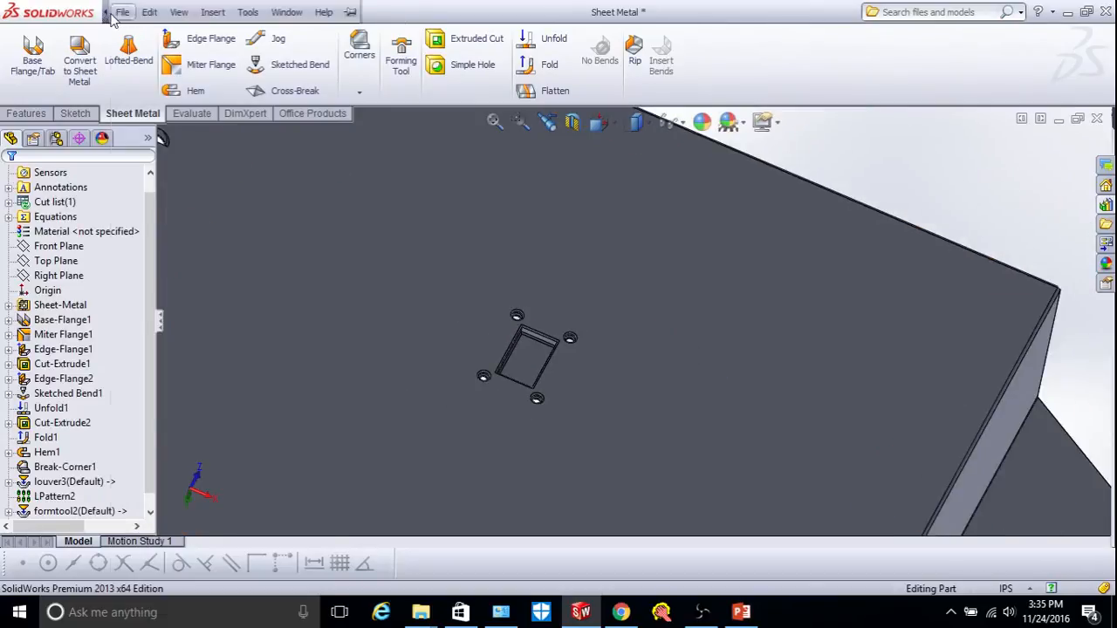
pyautogui.click(122, 13)
pyautogui.click(106, 15)
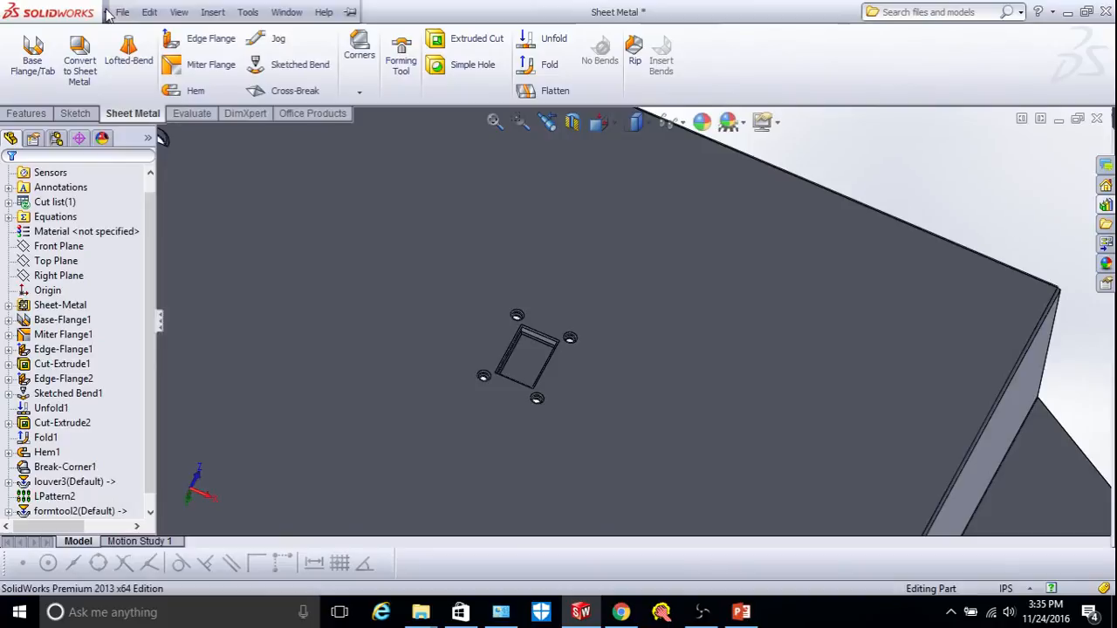
pyautogui.click(123, 14)
pyautogui.moveTo(297, 24)
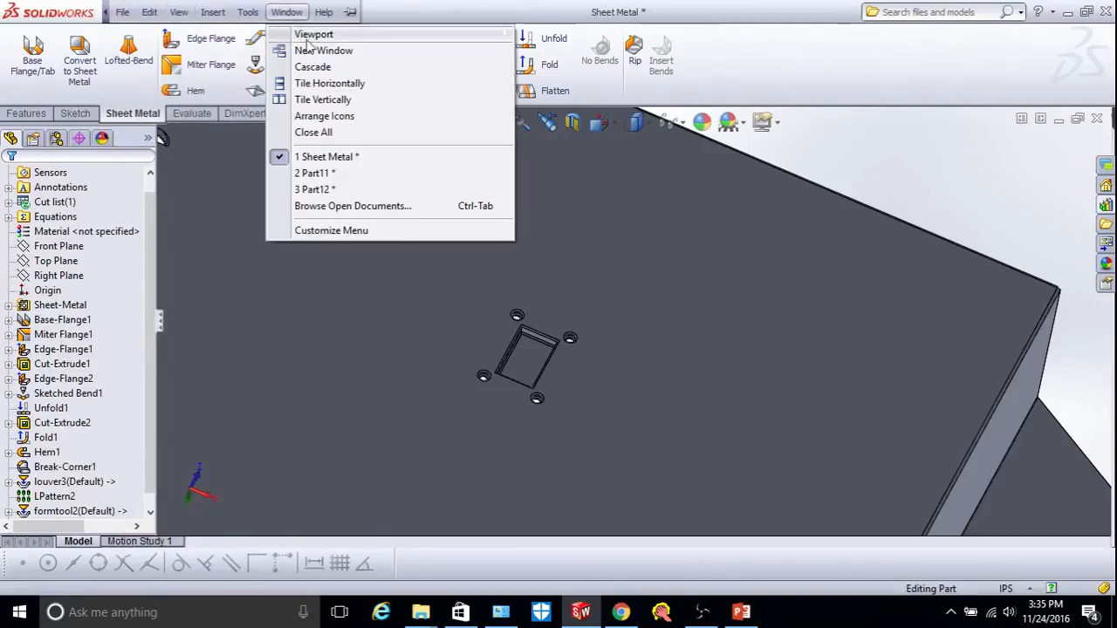
pyautogui.click(323, 99)
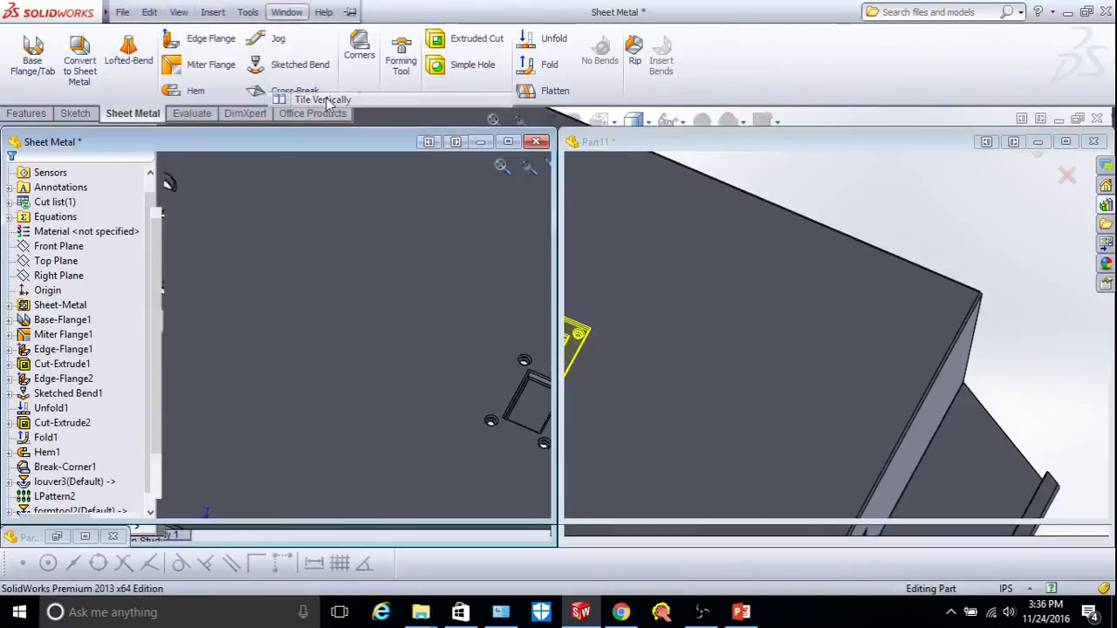
pyautogui.moveTo(857, 294)
pyautogui.mouseDown()
pyautogui.moveTo(373, 307)
pyautogui.moveTo(224, 336)
pyautogui.mouseUp()
pyautogui.scroll(-2, 225, 338)
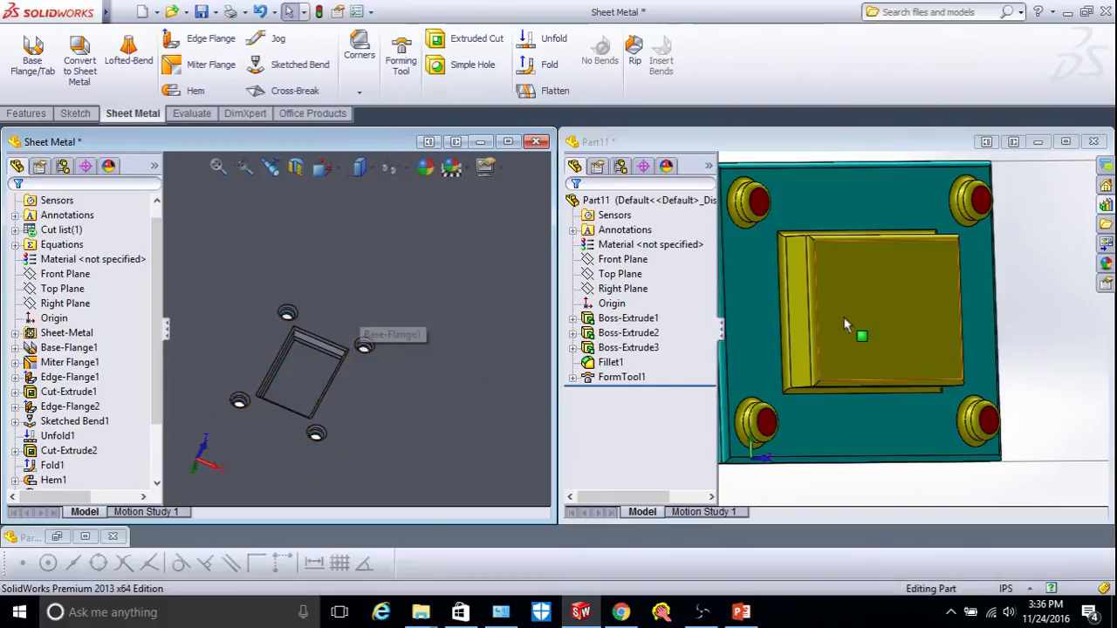
pyautogui.click(507, 141)
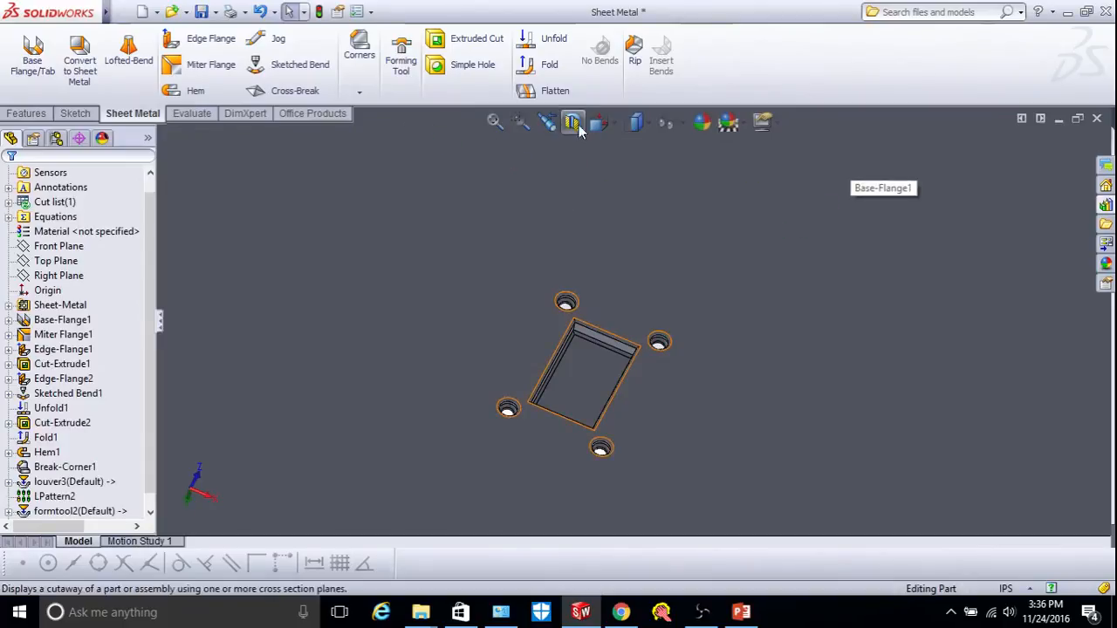
pyautogui.click(494, 123)
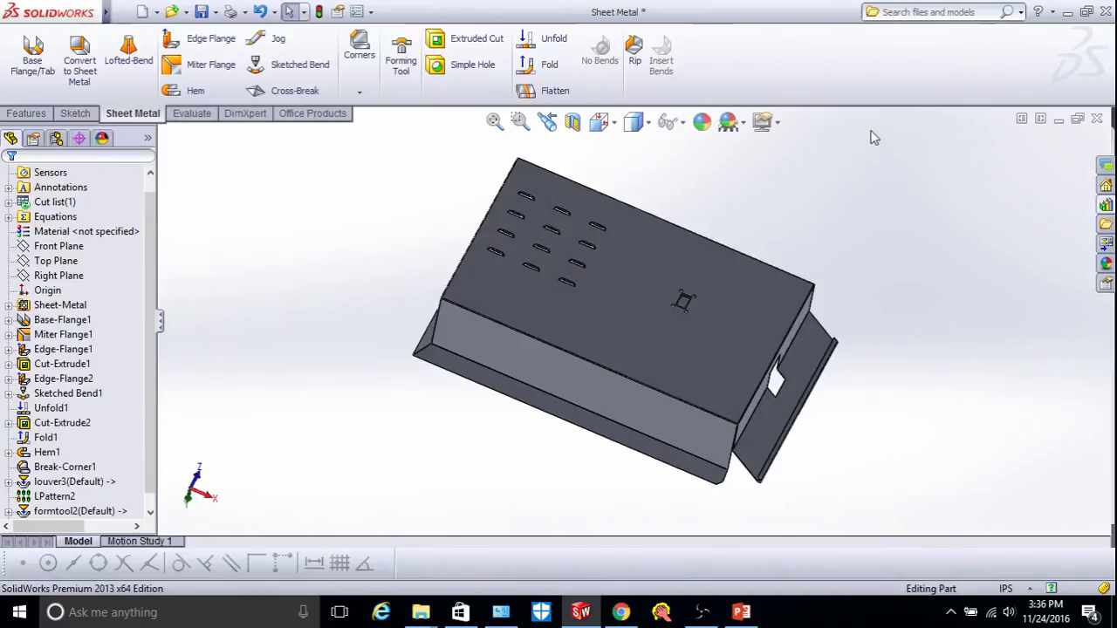
# Flatten the tray and view the flat pattern Normal To, zoomed on a corner.
pyautogui.click(547, 92)
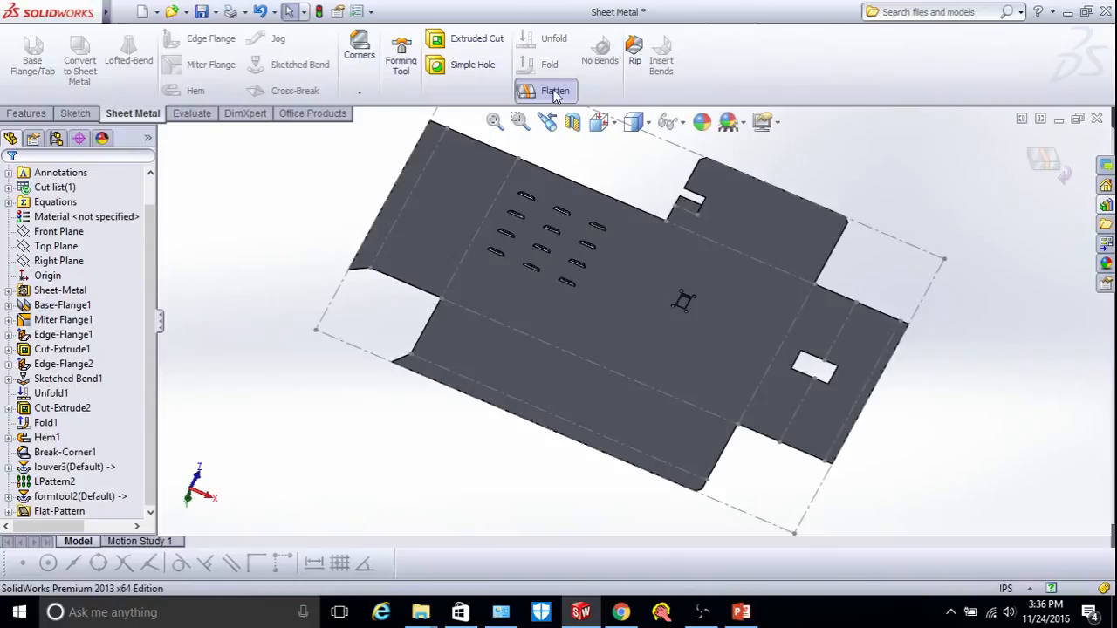
pyautogui.scroll(3, 738, 283)
pyautogui.scroll(-1, 738, 281)
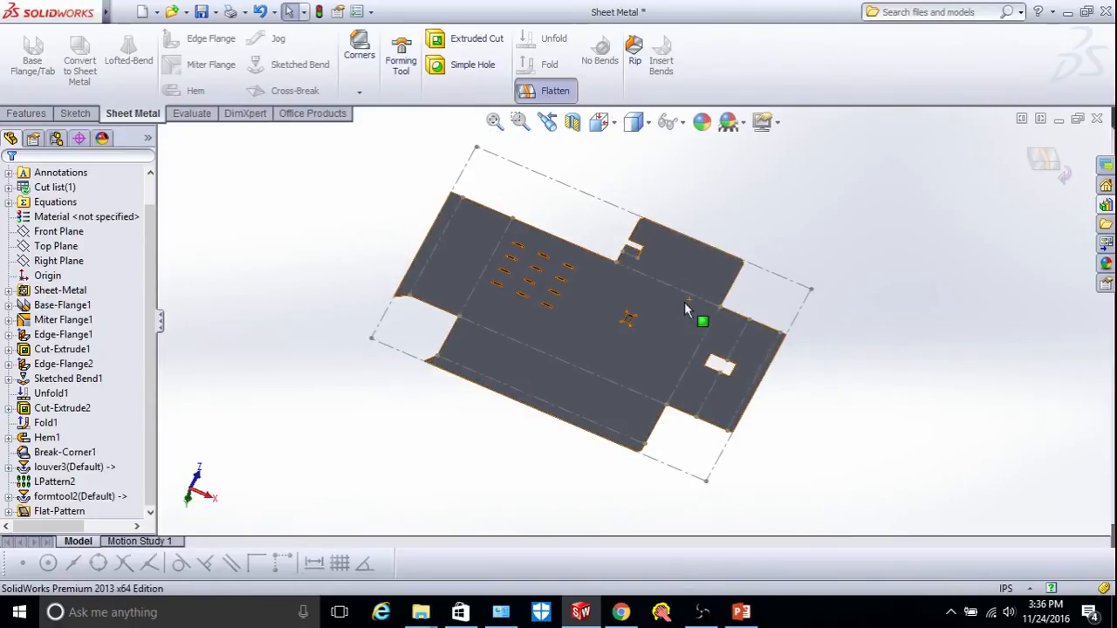
pyautogui.click(615, 125)
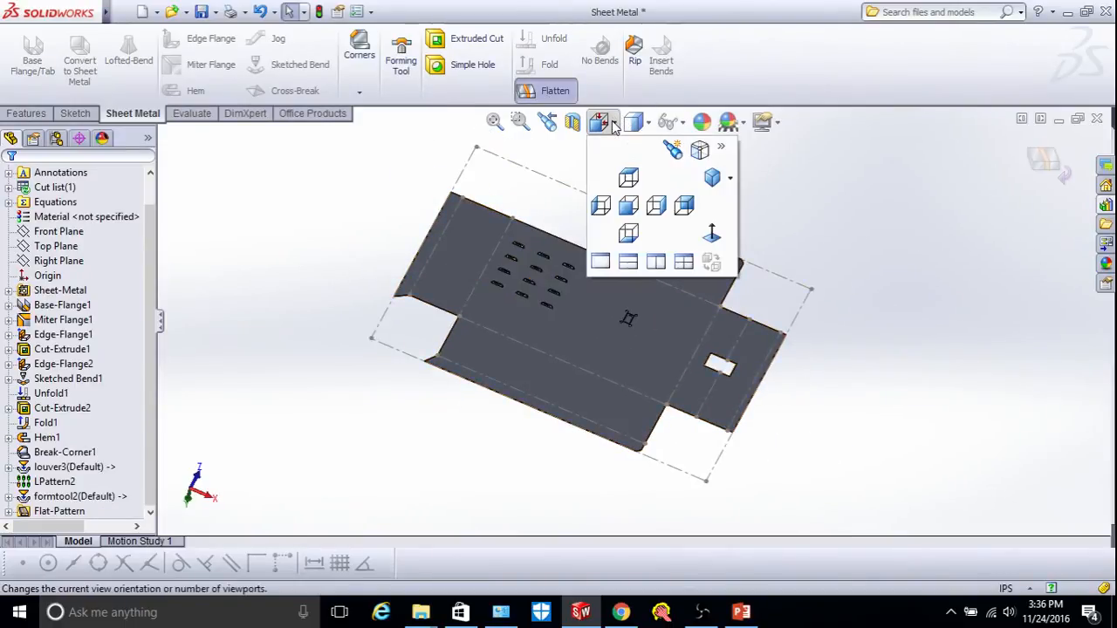
pyautogui.click(712, 233)
pyautogui.scroll(-3, 590, 276)
pyautogui.scroll(-4, 590, 276)
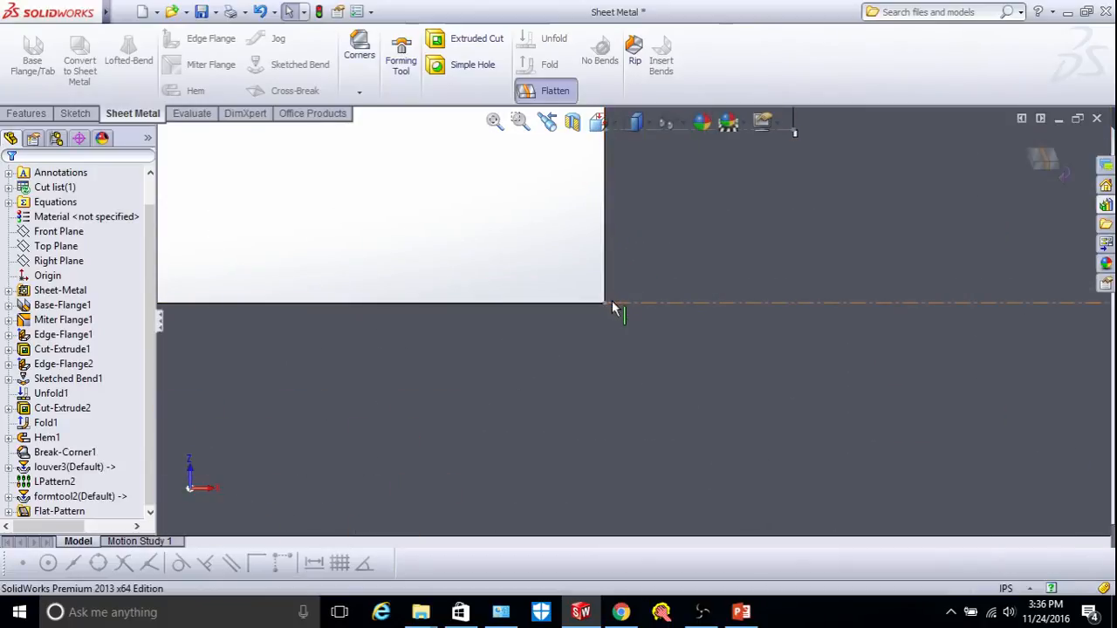
pyautogui.scroll(3, 720, 310)
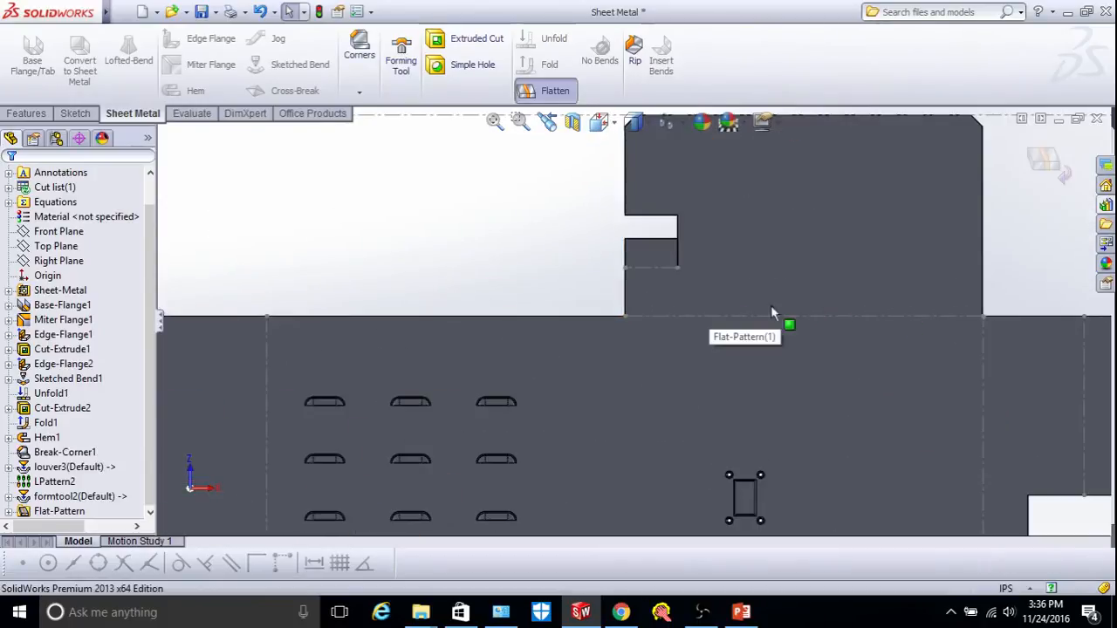
pyautogui.scroll(-2, 772, 305)
pyautogui.click(362, 88)
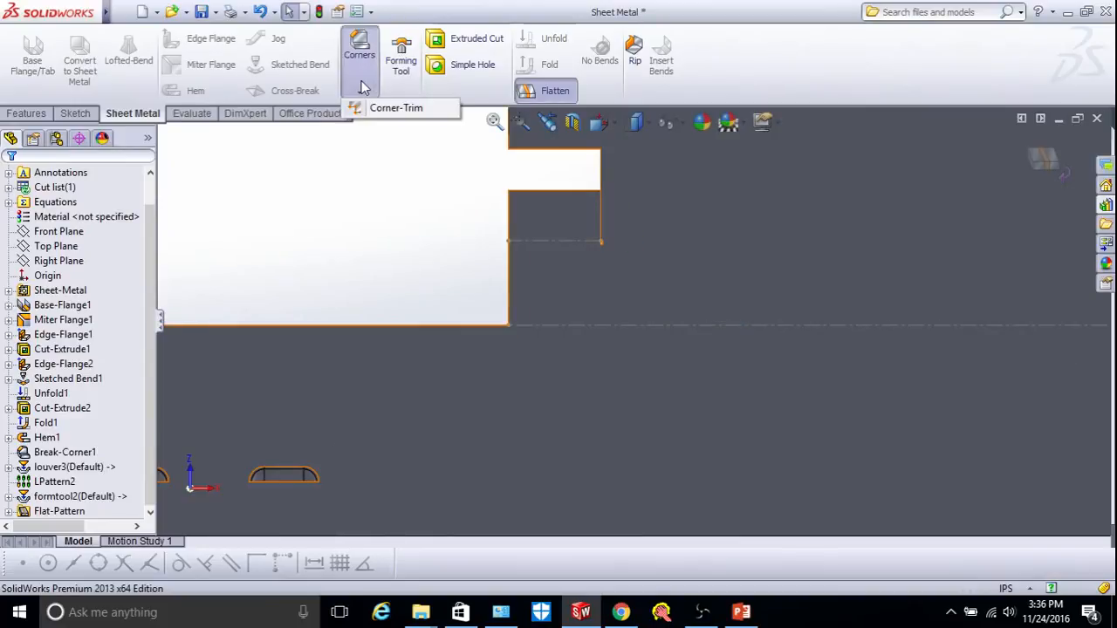
# Start a Corner-Trim and select the two flat-pattern corner edges.
pyautogui.click(397, 108)
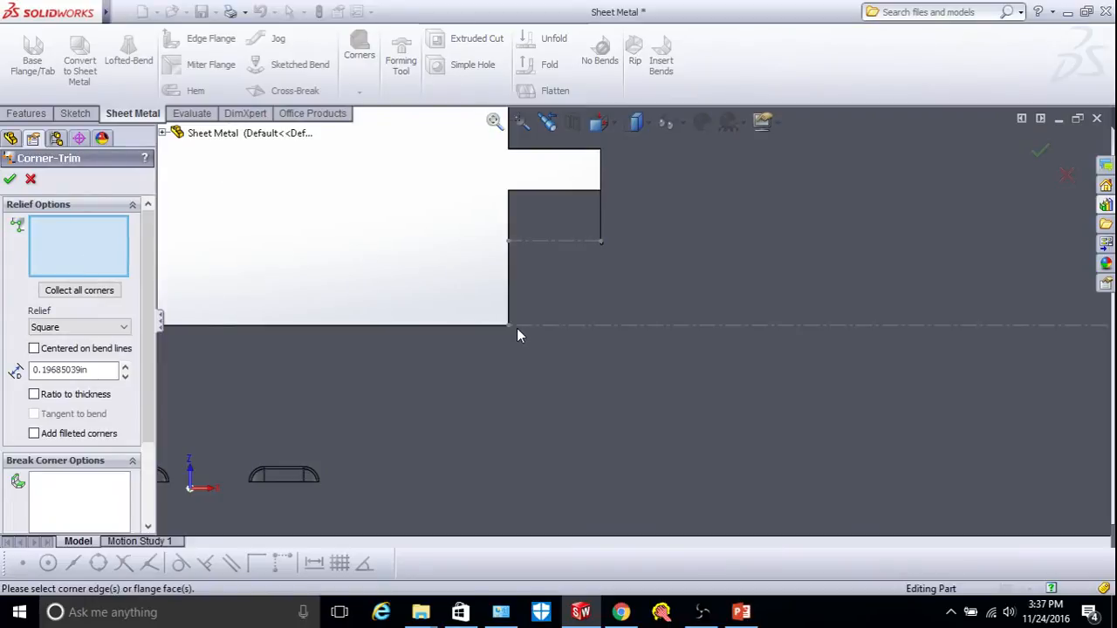
pyautogui.scroll(-2, 523, 324)
pyautogui.click(541, 320)
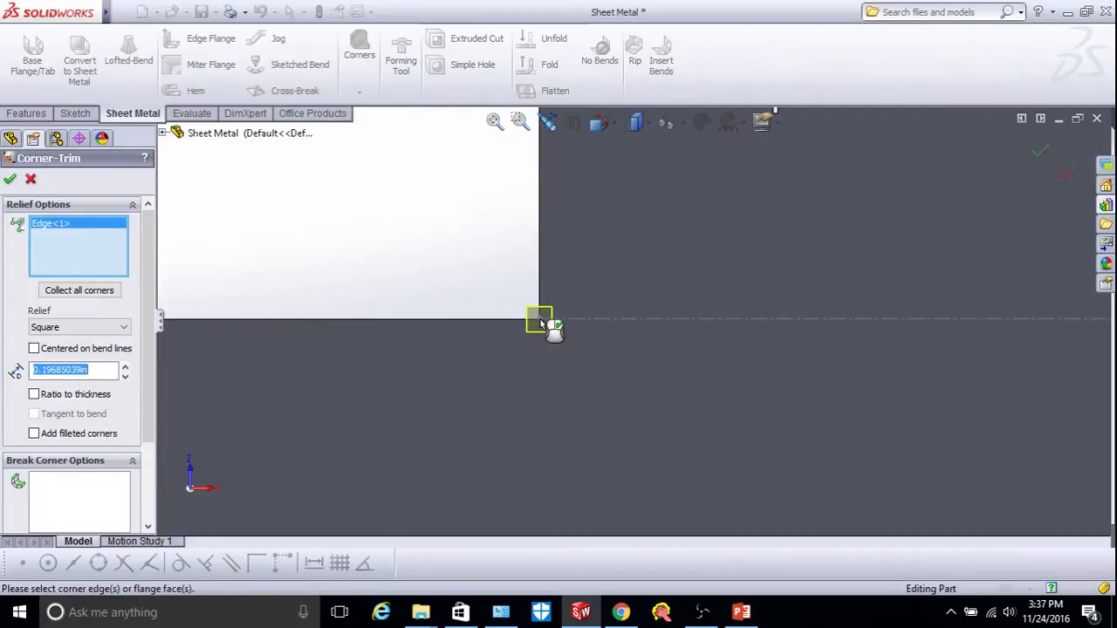
pyautogui.scroll(2, 610, 341)
pyautogui.scroll(2, 650, 347)
pyautogui.scroll(-3, 886, 322)
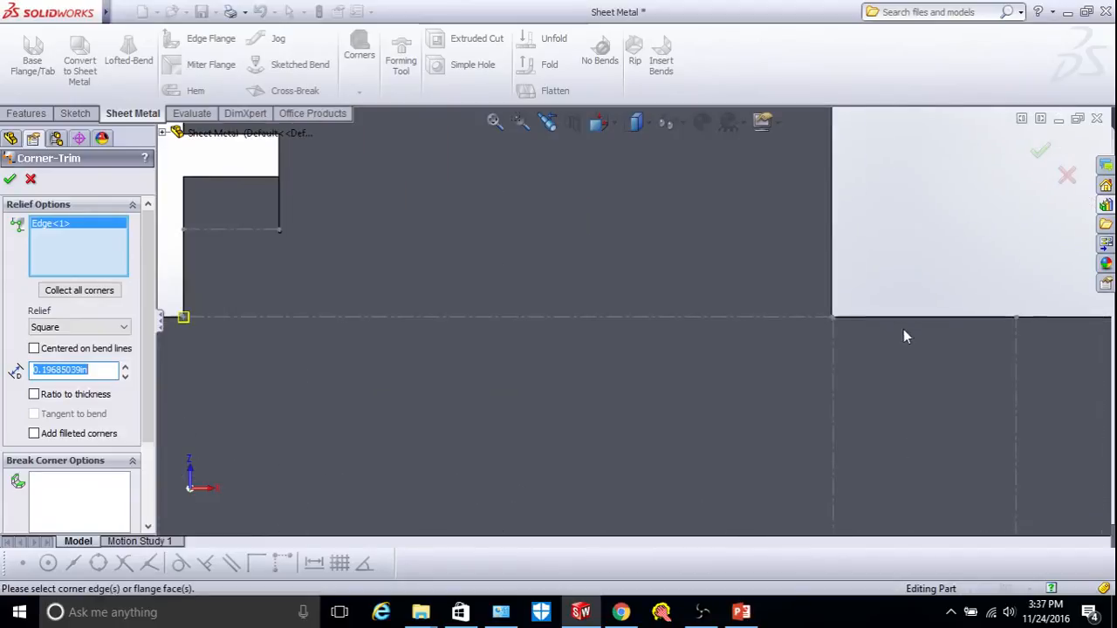
pyautogui.scroll(-1, 824, 319)
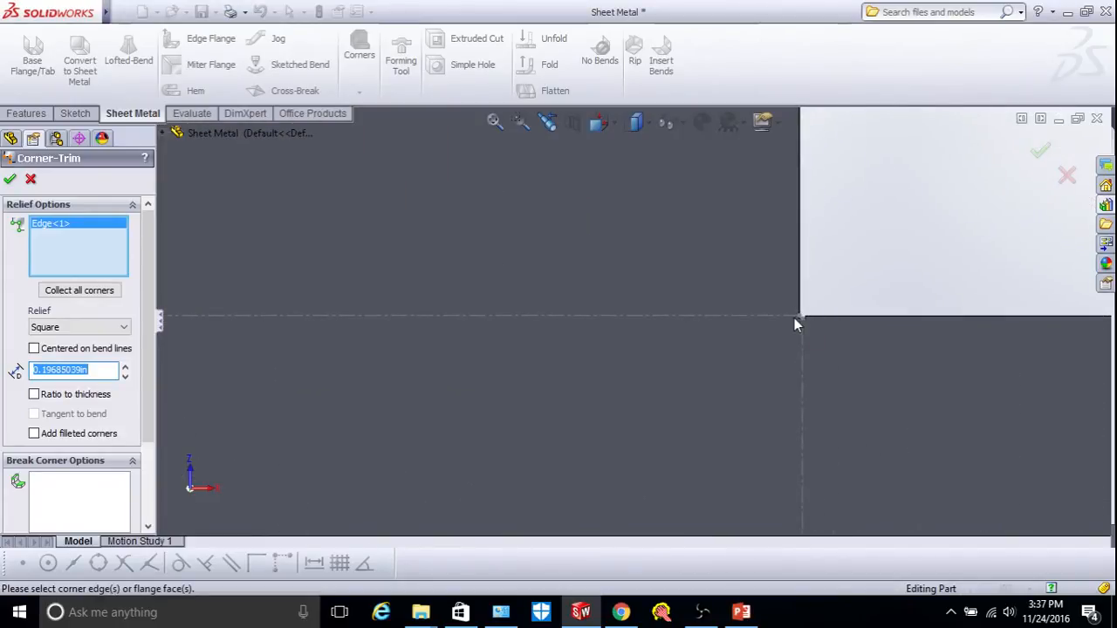
pyautogui.click(798, 317)
pyautogui.scroll(-1, 823, 325)
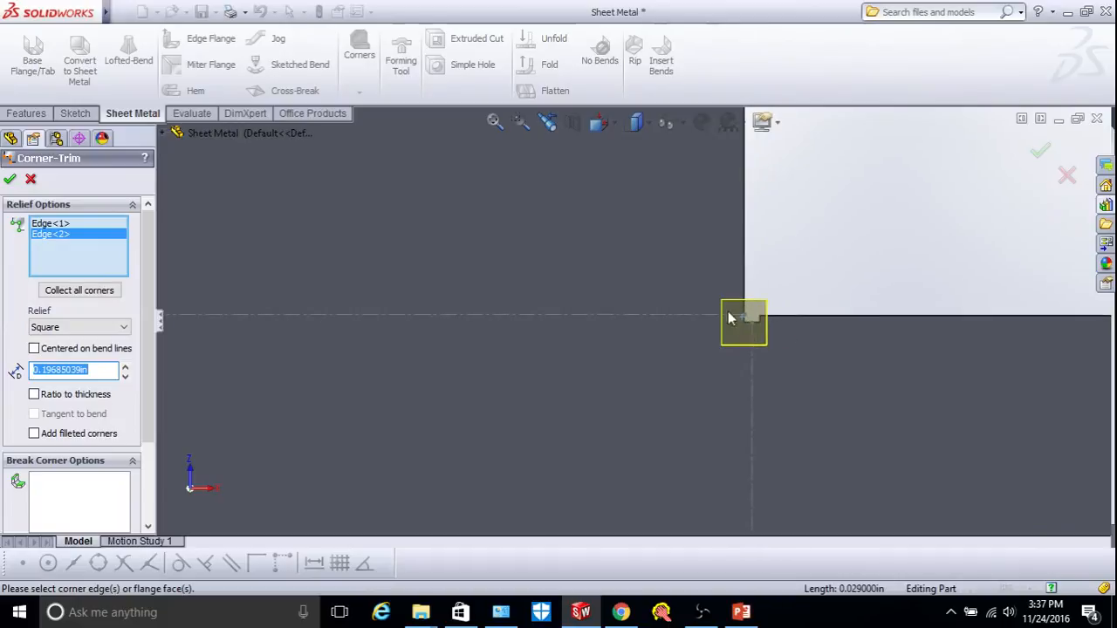
# Set the corner relief to Square at 0.25in and apply the trim.
pyautogui.click(86, 327)
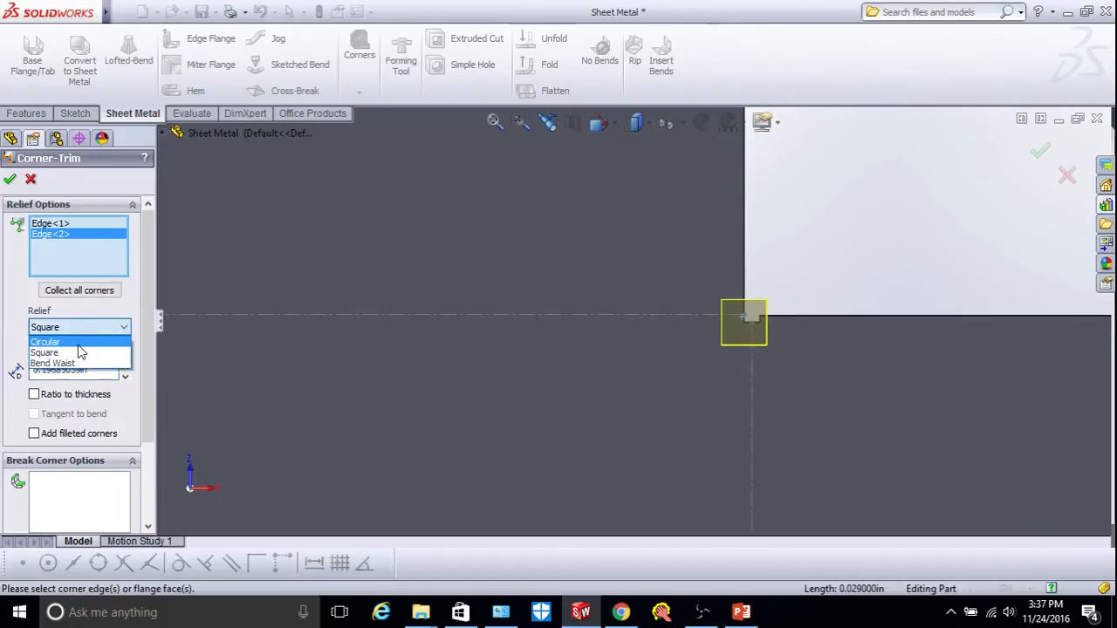
pyautogui.click(78, 343)
pyautogui.click(100, 329)
pyautogui.click(86, 363)
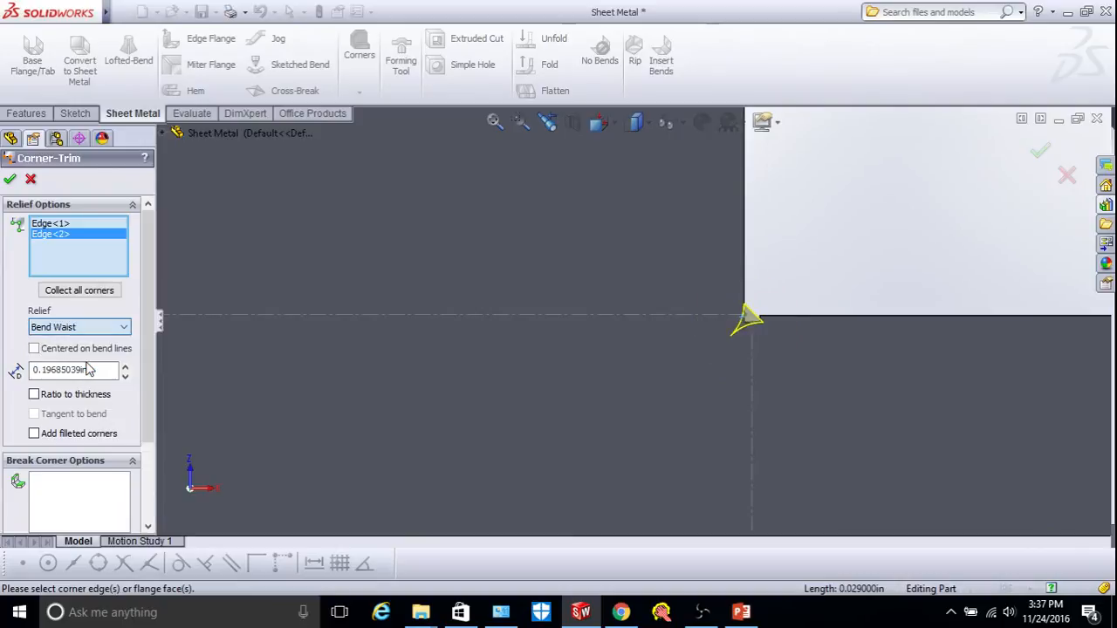
pyautogui.click(115, 329)
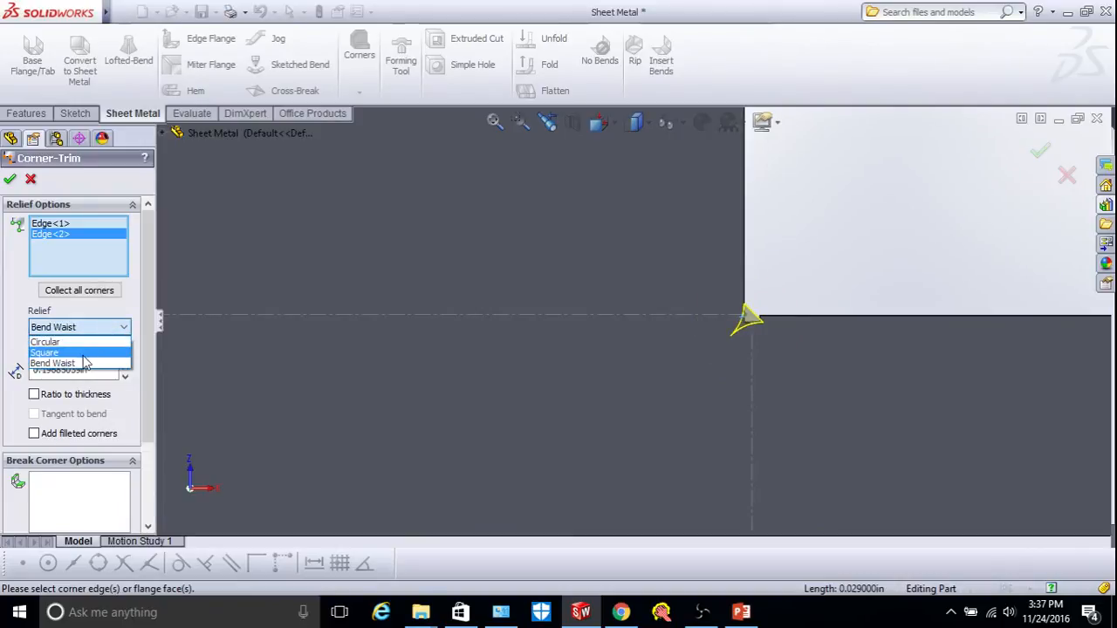
pyautogui.click(84, 354)
pyautogui.scroll(-2, 795, 345)
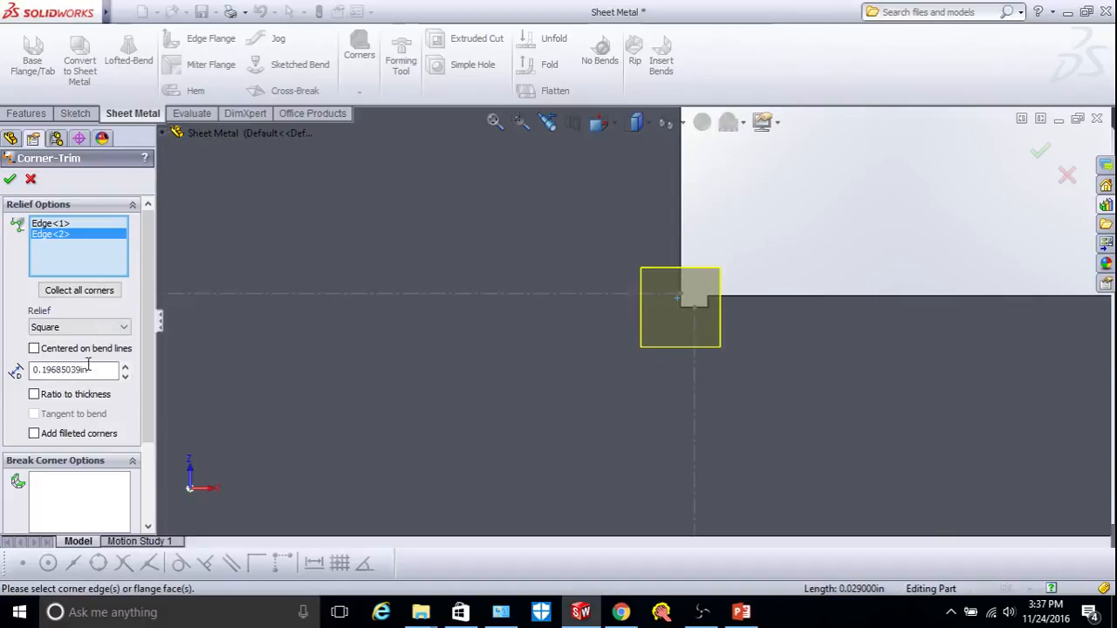
pyautogui.click(125, 367)
pyautogui.click(125, 367)
pyautogui.click(125, 367)
pyautogui.click(125, 367)
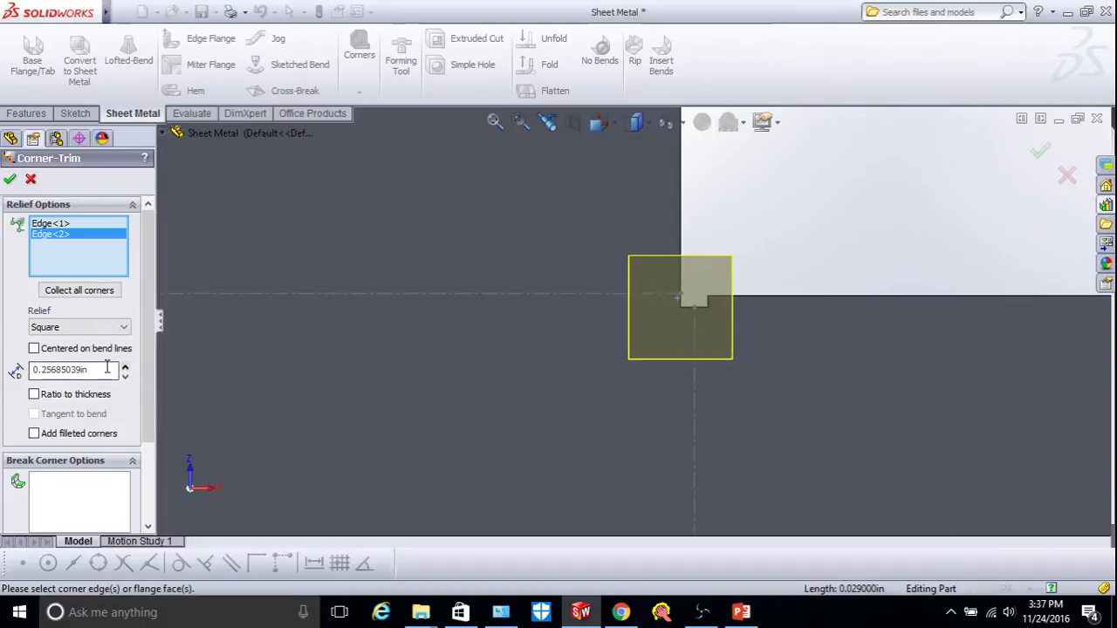
pyautogui.press('BackSpace')
pyautogui.press('BackSpace')
pyautogui.press('BackSpace')
pyautogui.press('BackSpace')
pyautogui.press('BackSpace')
pyautogui.press('BackSpace')
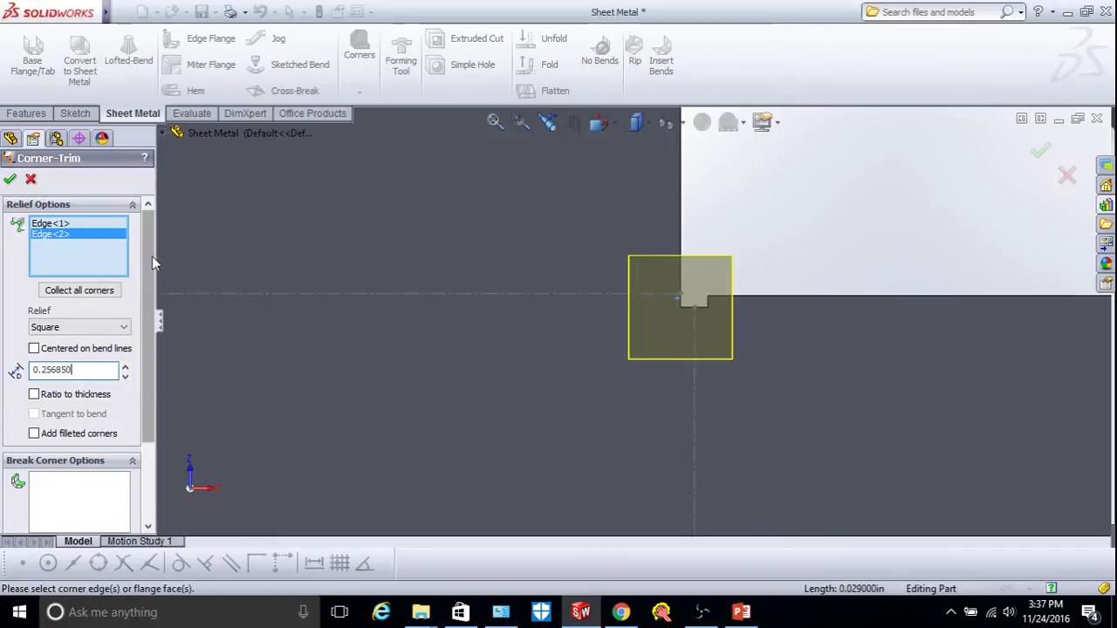
pyautogui.press('Return')
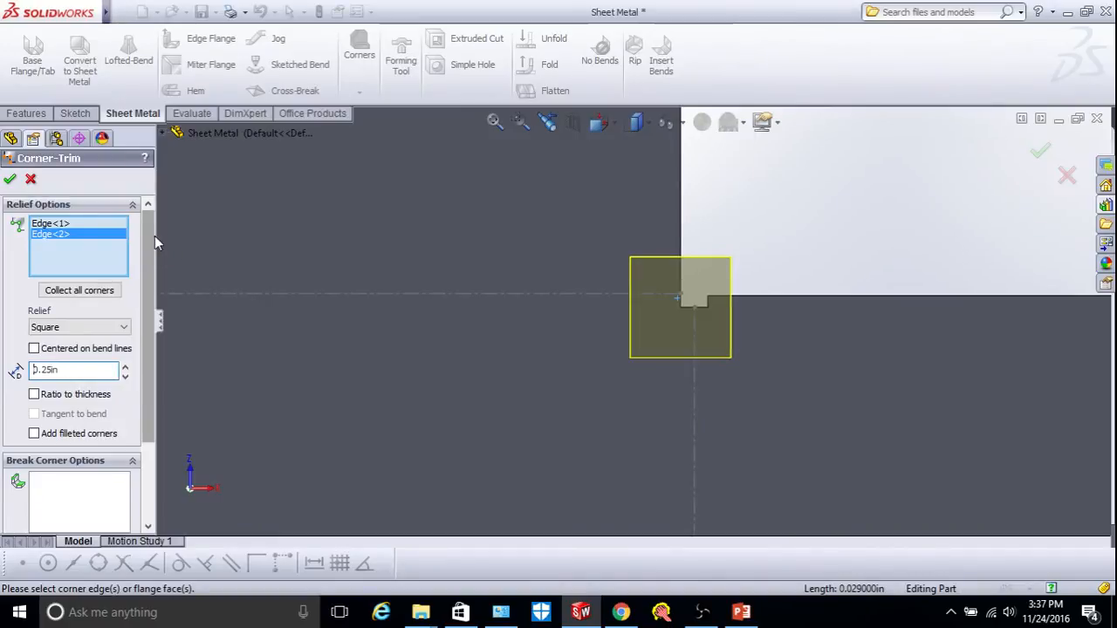
pyautogui.click(10, 180)
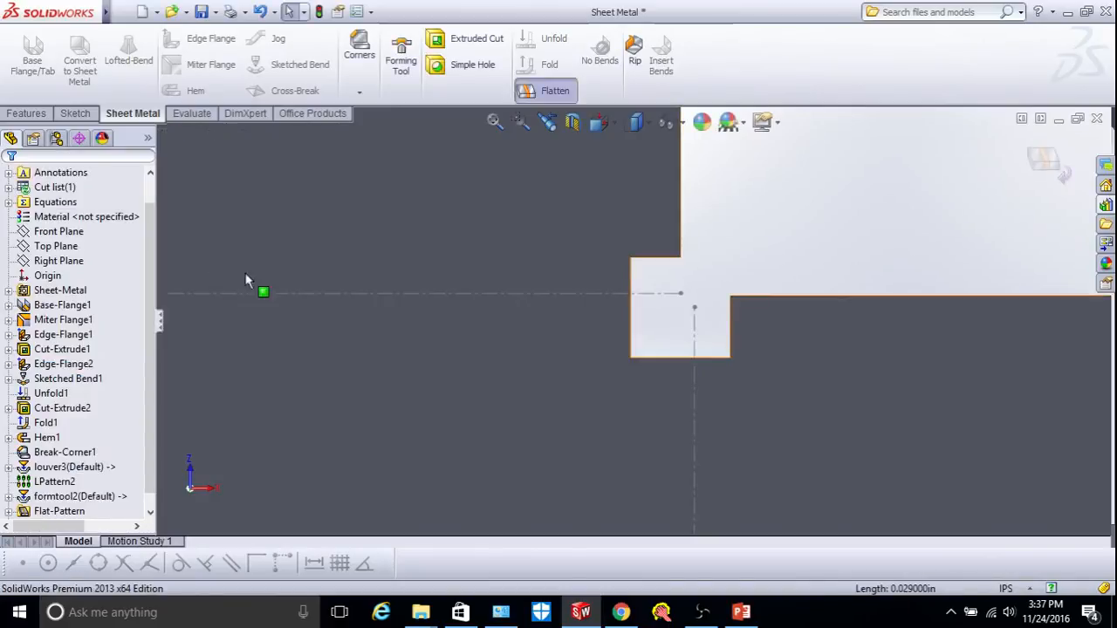
pyautogui.scroll(13, 359, 280)
pyautogui.scroll(-4, 469, 330)
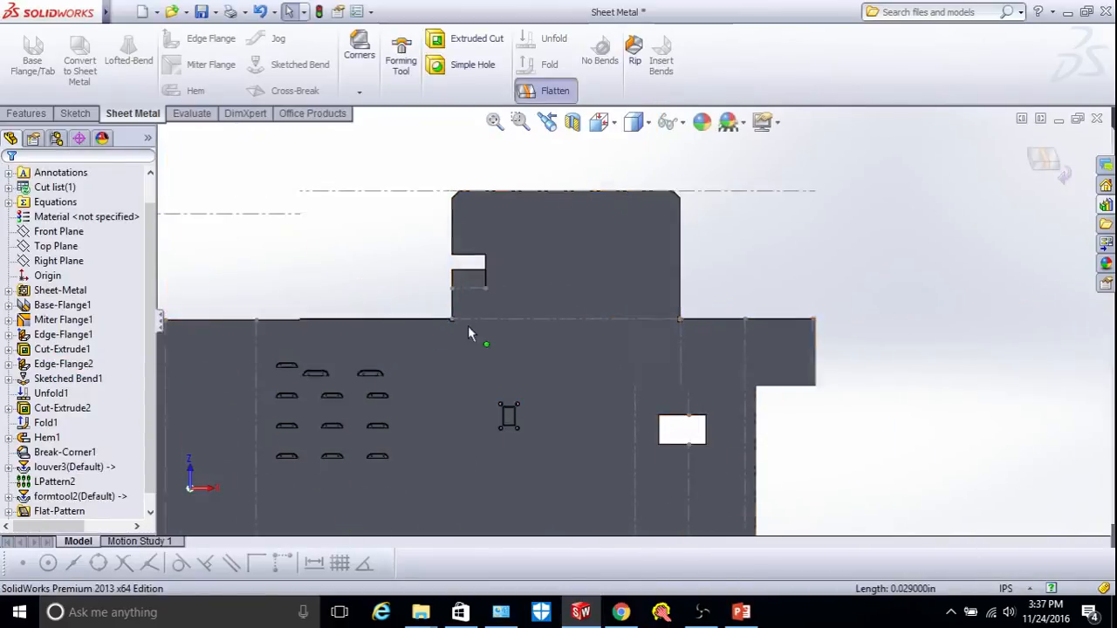
pyautogui.scroll(-2, 509, 301)
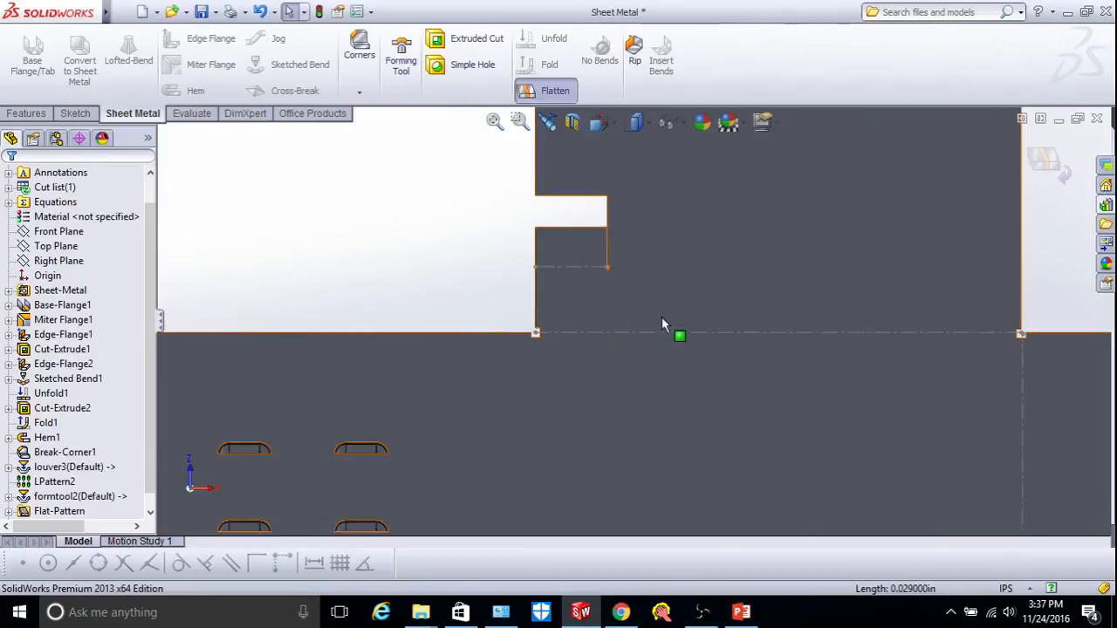
pyautogui.scroll(8, 659, 321)
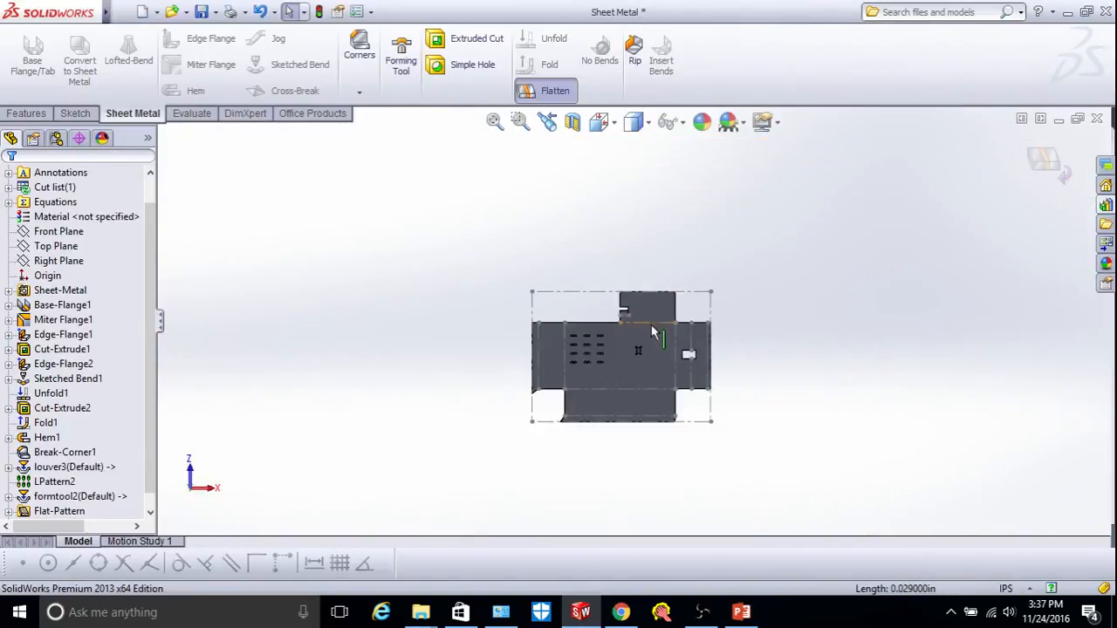
pyautogui.scroll(-5, 651, 325)
pyautogui.scroll(5, 738, 294)
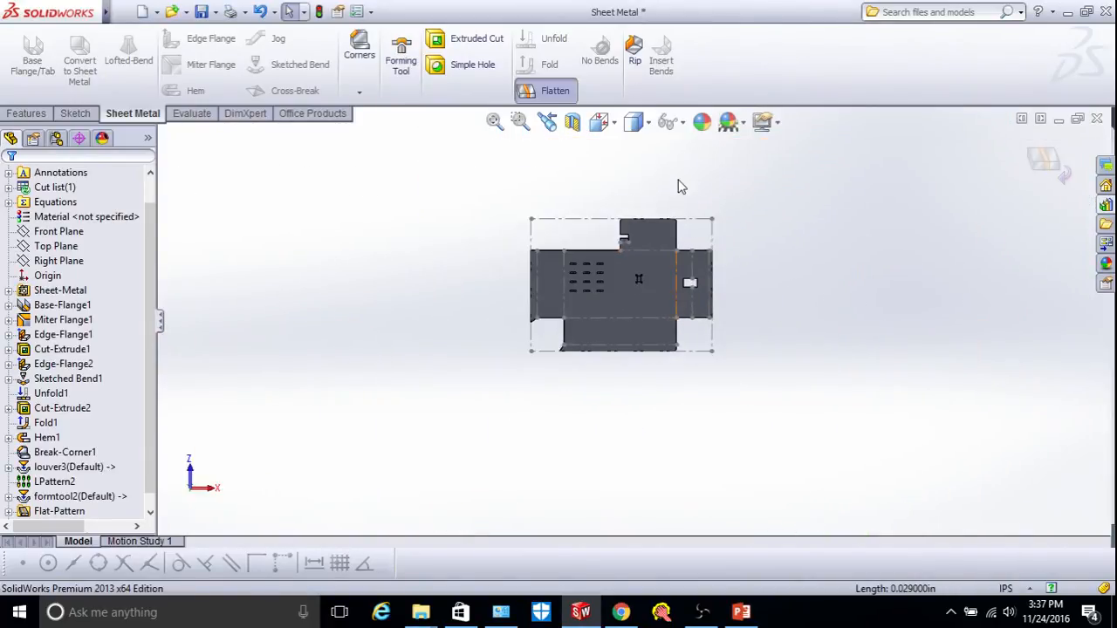
pyautogui.scroll(-3, 682, 187)
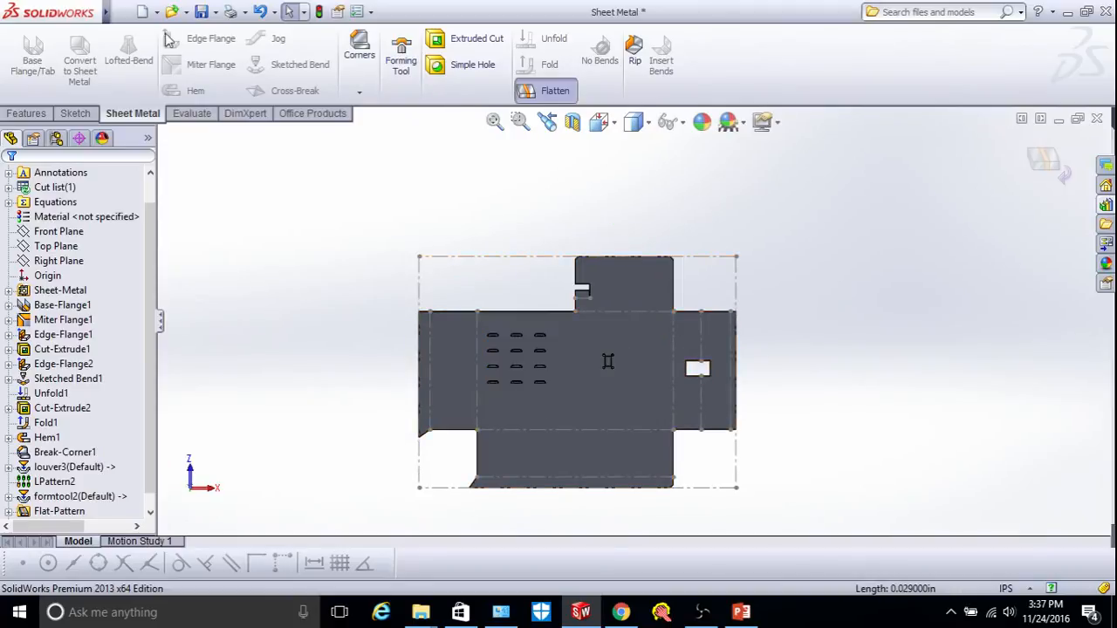
# Save the flat pattern as Dwg (*.dwg), replacing the existing 'Flat pattern - Sheet Metal' file.
pyautogui.click(214, 14)
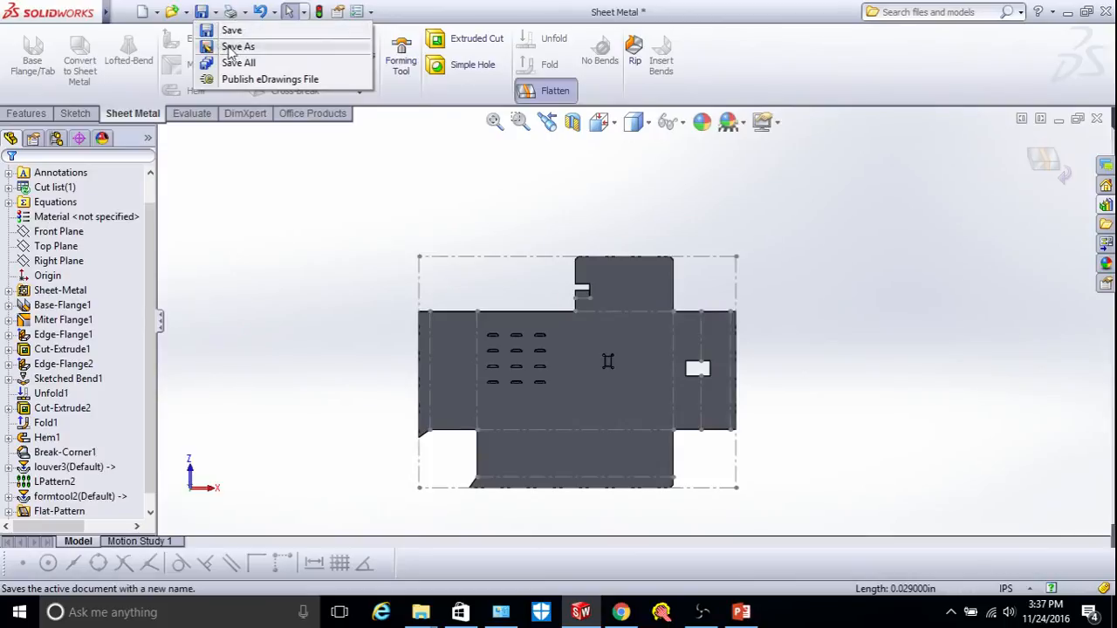
pyautogui.click(232, 48)
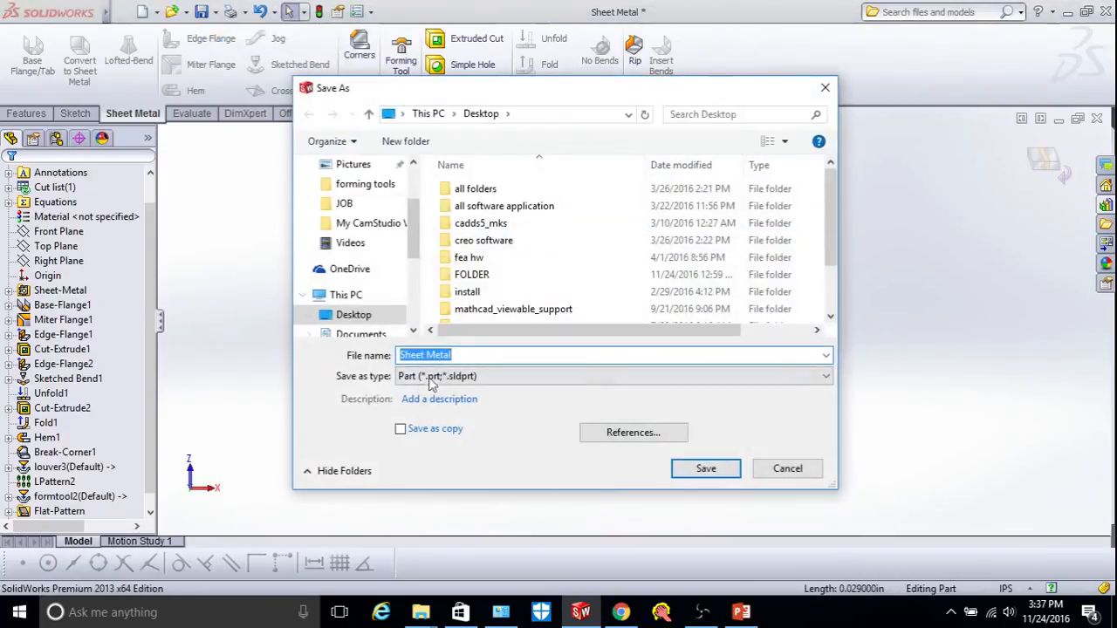
pyautogui.click(430, 380)
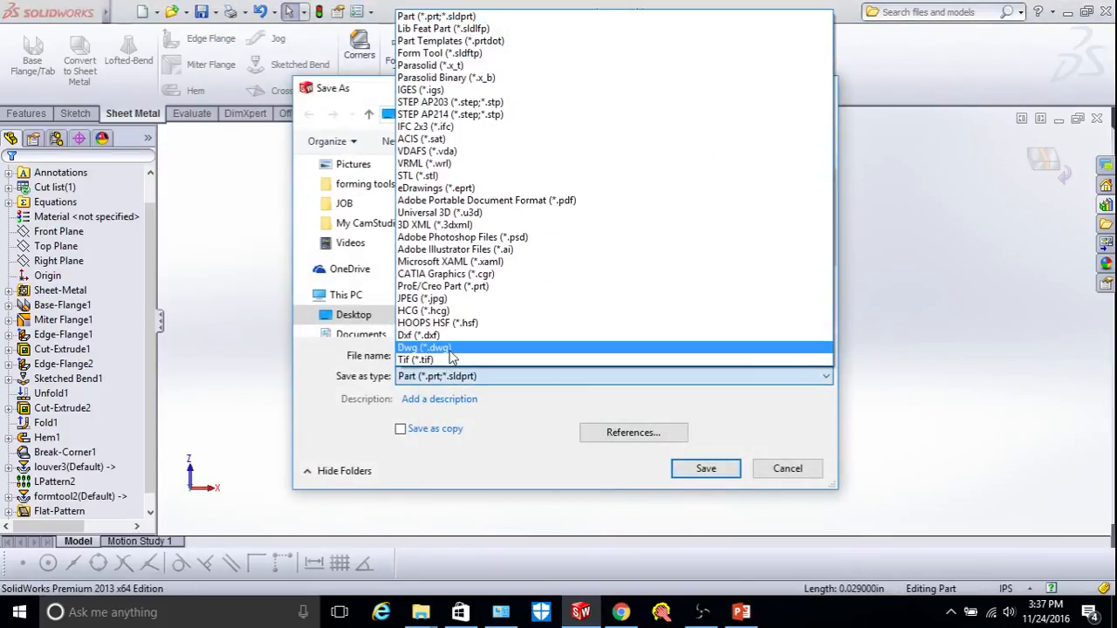
pyautogui.click(448, 348)
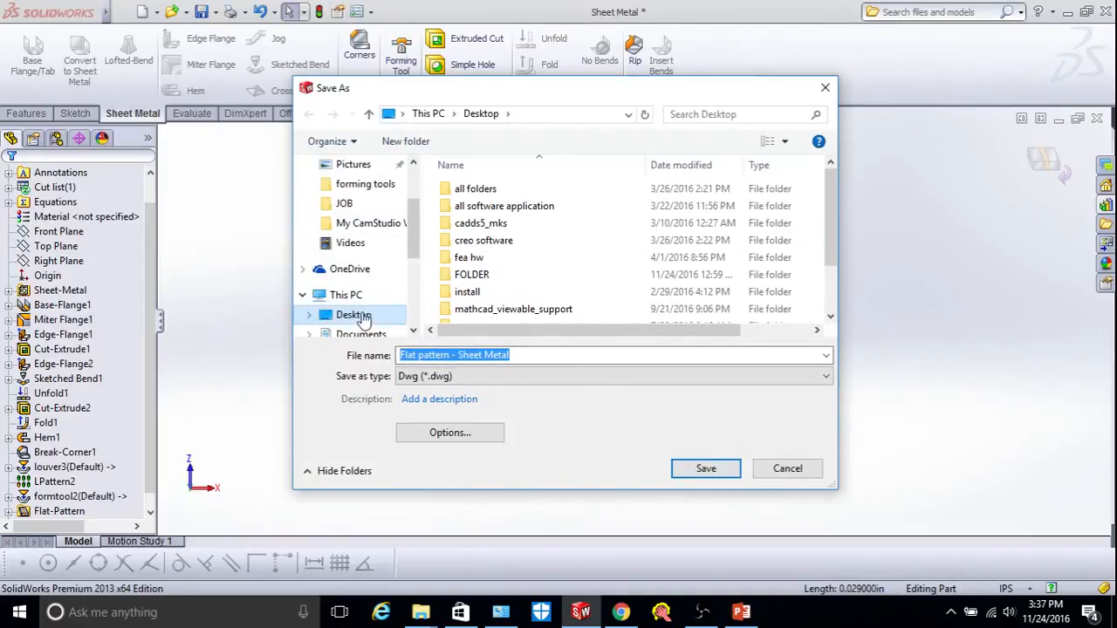
pyautogui.click(707, 469)
pyautogui.click(600, 311)
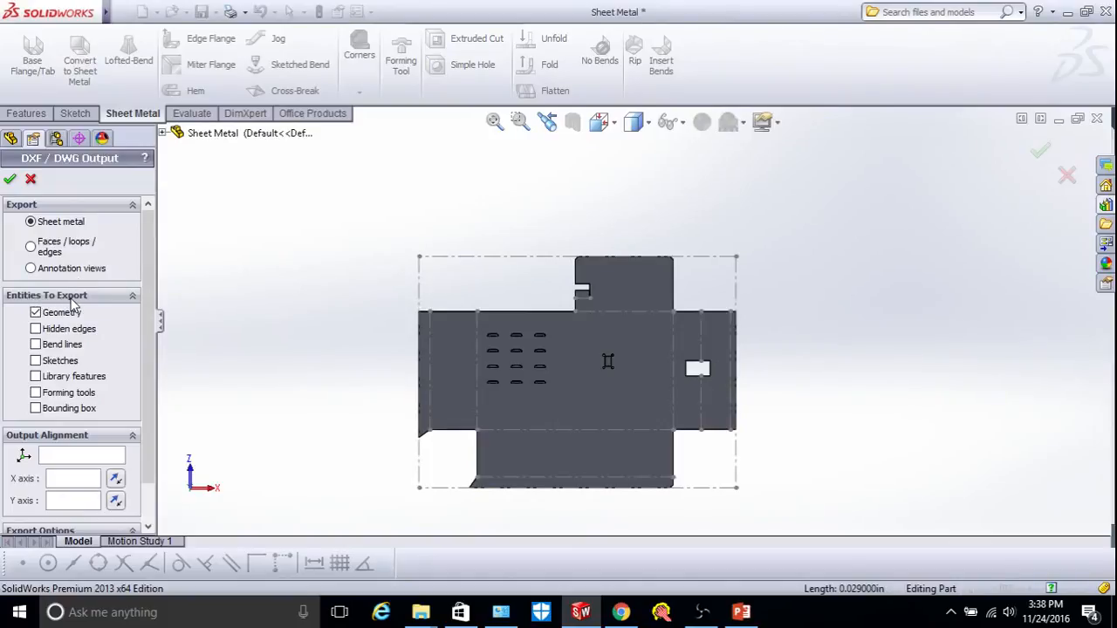
# Save the flat-pattern DWG with bend lines included, then bring up the PowerPoint slide show.
pyautogui.click(35, 345)
pyautogui.click(10, 179)
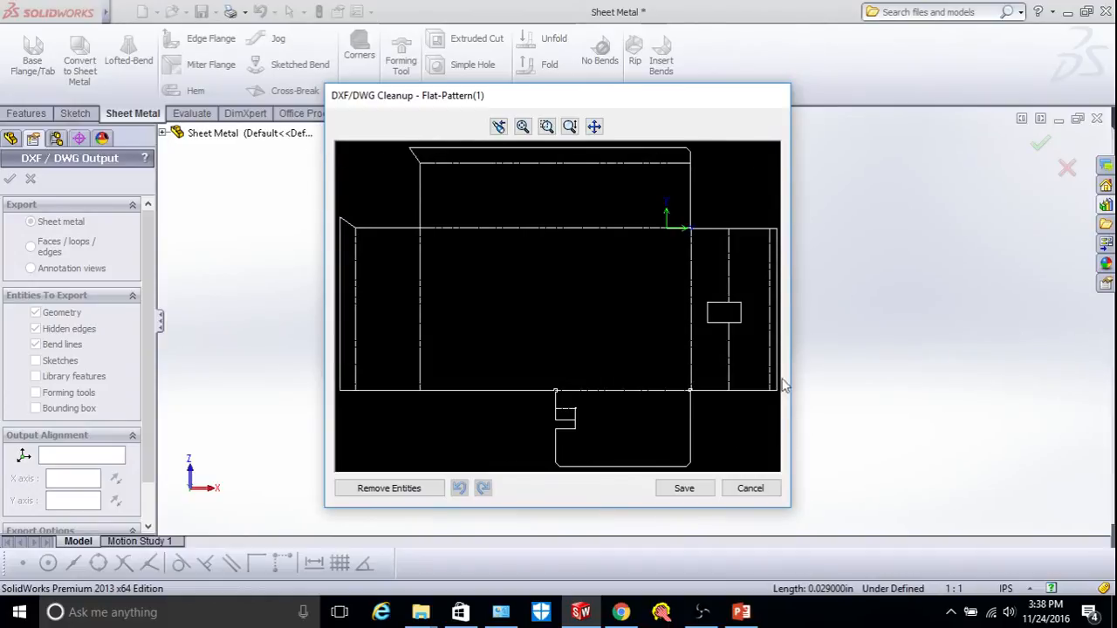
pyautogui.click(682, 490)
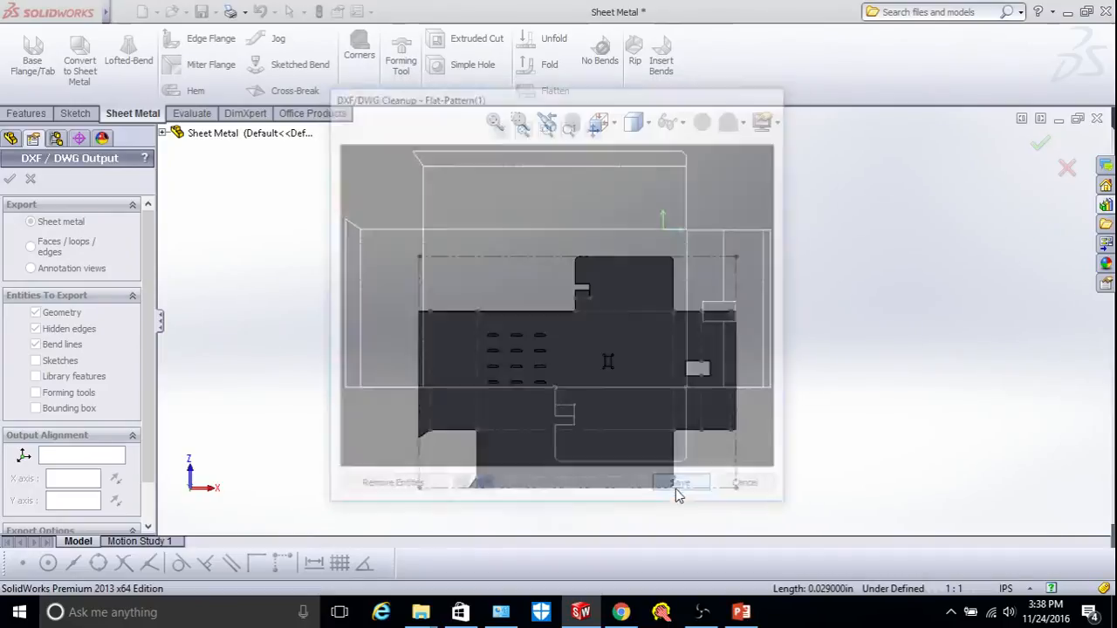
pyautogui.click(743, 614)
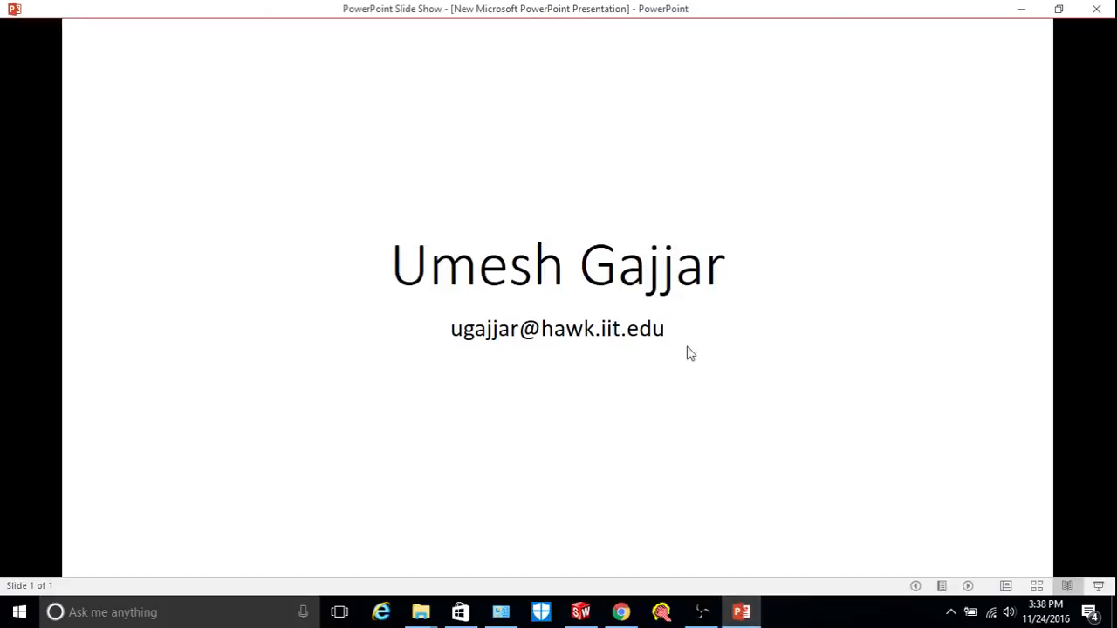